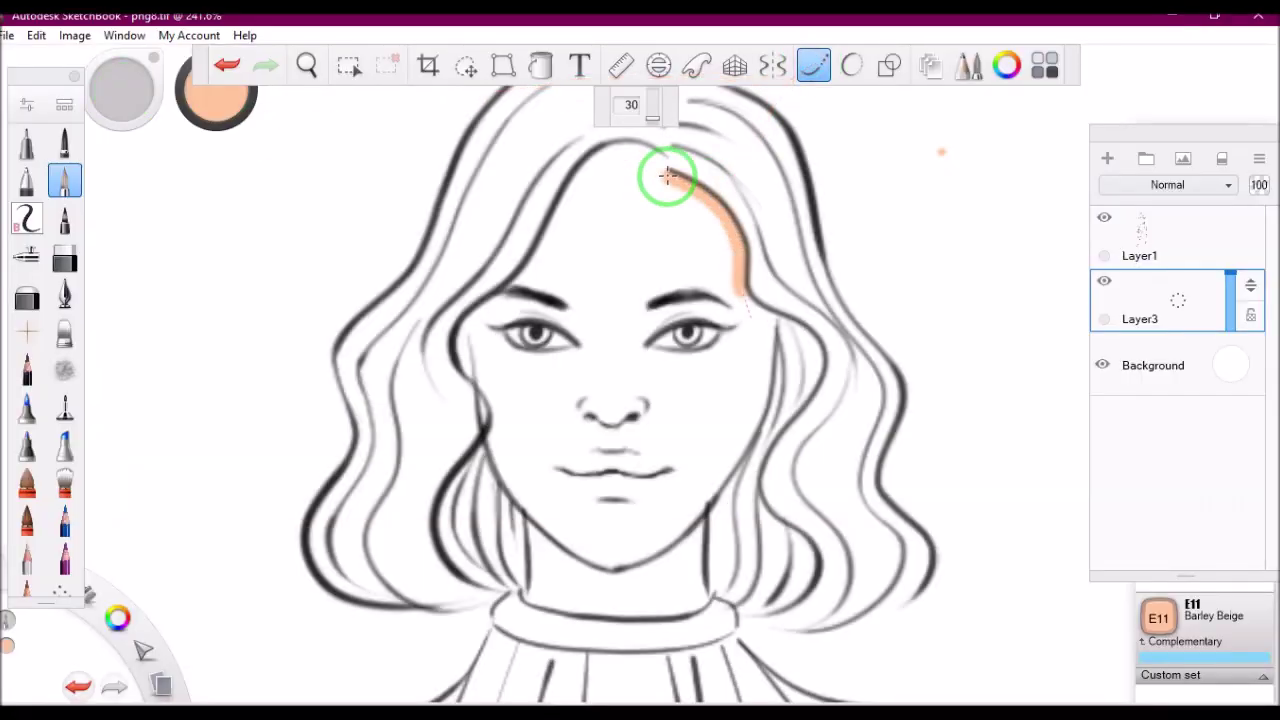
Outline both jawlines to the chin and fill the face with Barley Beige.
{"action": "left_click_drag", "start_coordinate": [730, 462], "coordinate": [565, 545]}
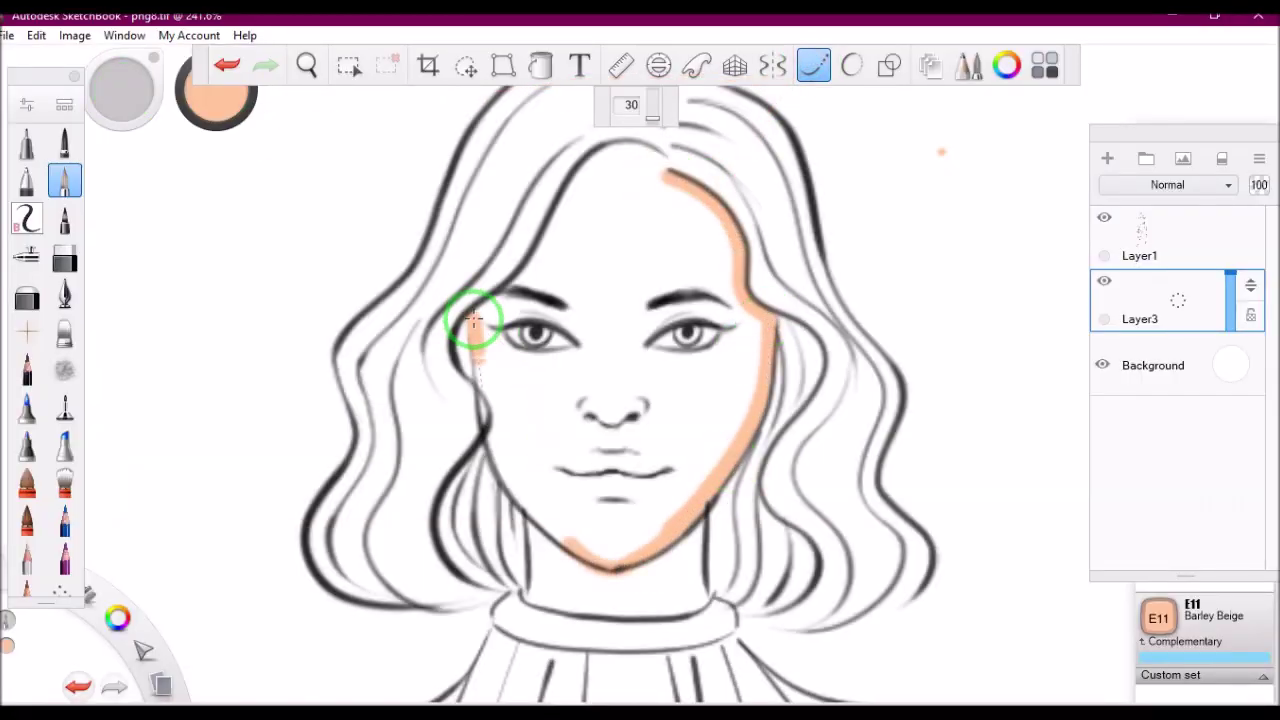
{"action": "left_click_drag", "start_coordinate": [485, 395], "coordinate": [610, 565]}
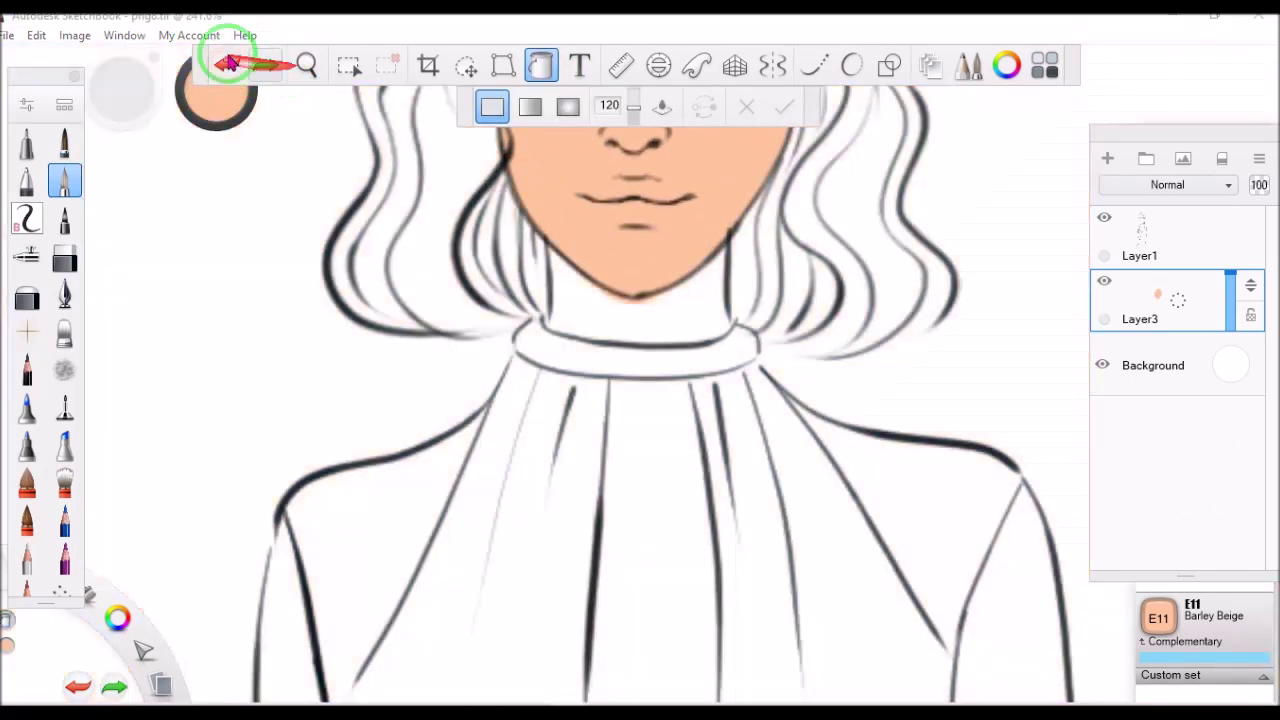
{"action": "left_click_drag", "start_coordinate": [122, 90], "coordinate": [137, 93]}
{"action": "left_click", "coordinate": [813, 65]}
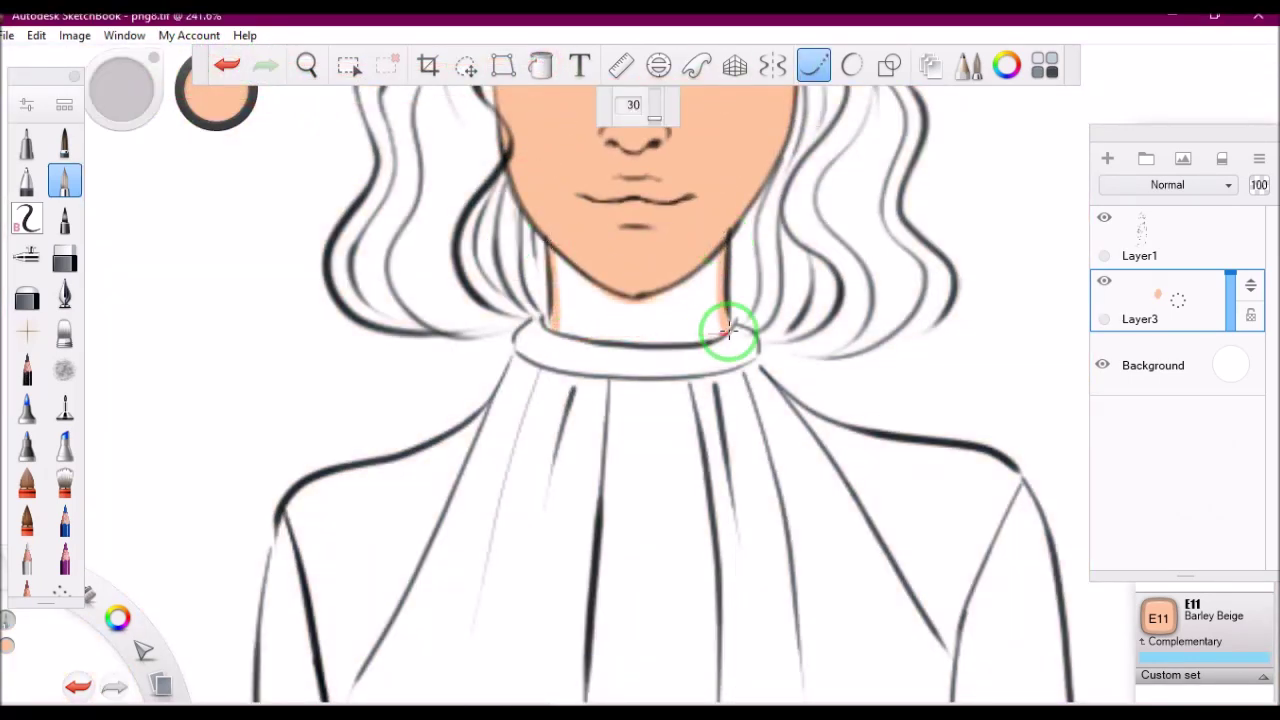
Fill the outlined neck and thigh areas below the jacket and hem with Barley Beige.
{"action": "left_click", "coordinate": [307, 65]}
{"action": "mouse_move", "coordinate": [508, 363]}
{"action": "left_mouse_down"}
{"action": "mouse_move", "coordinate": [834, 290]}
{"action": "mouse_move", "coordinate": [803, 324]}
{"action": "left_mouse_up"}
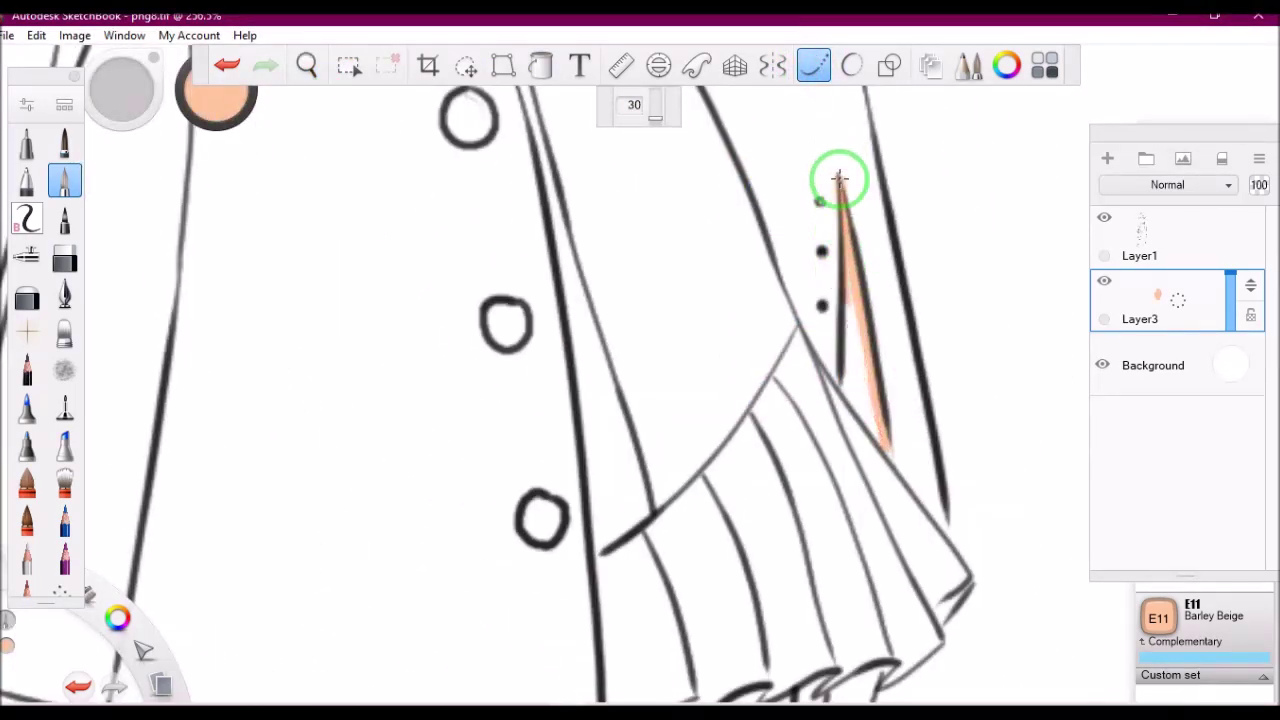
{"action": "left_click", "coordinate": [540, 65]}
{"action": "left_click", "coordinate": [851, 349]}
{"action": "left_click", "coordinate": [307, 65]}
{"action": "left_click_drag", "start_coordinate": [770, 627], "coordinate": [737, 277]}
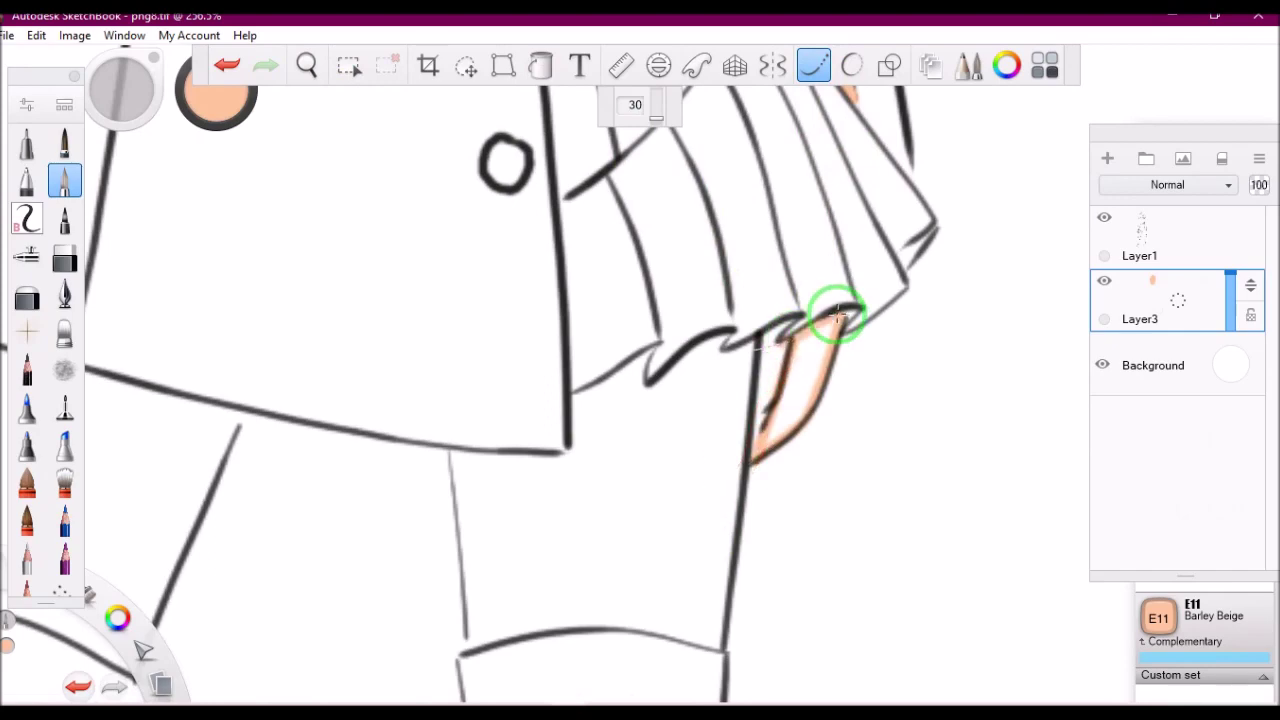
{"action": "left_click", "coordinate": [540, 65]}
{"action": "left_click", "coordinate": [800, 375]}
{"action": "left_click", "coordinate": [813, 65]}
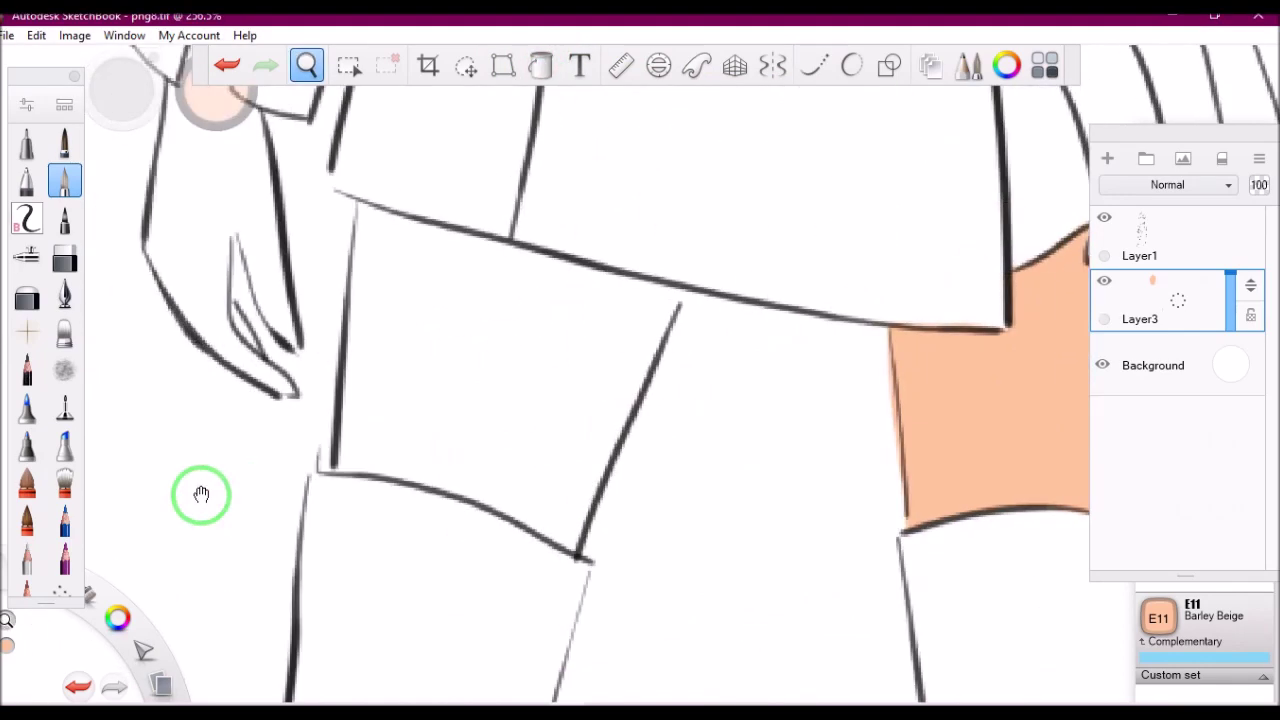
Outline the second thigh's side and top edges and fill it with skin tone.
{"action": "left_click_drag", "start_coordinate": [657, 598], "coordinate": [738, 368]}
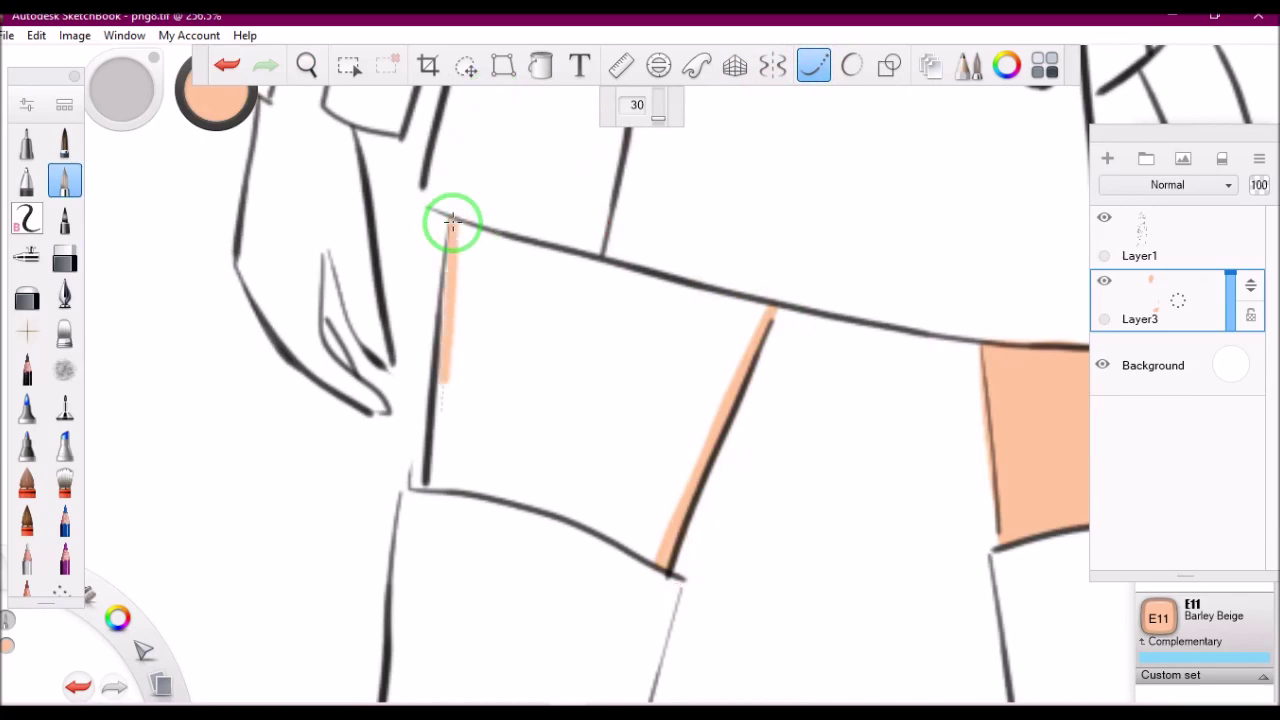
{"action": "left_click_drag", "start_coordinate": [451, 220], "coordinate": [758, 296]}
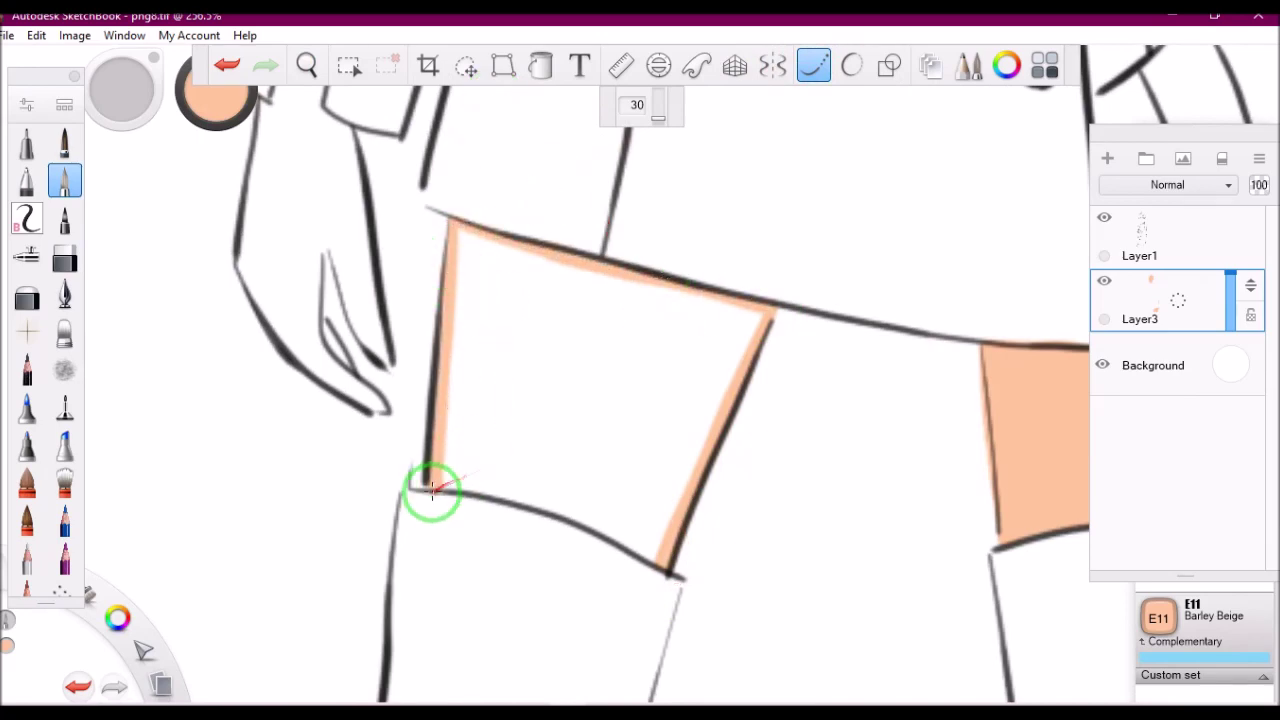
{"action": "left_click_drag", "start_coordinate": [614, 320], "coordinate": [623, 206]}
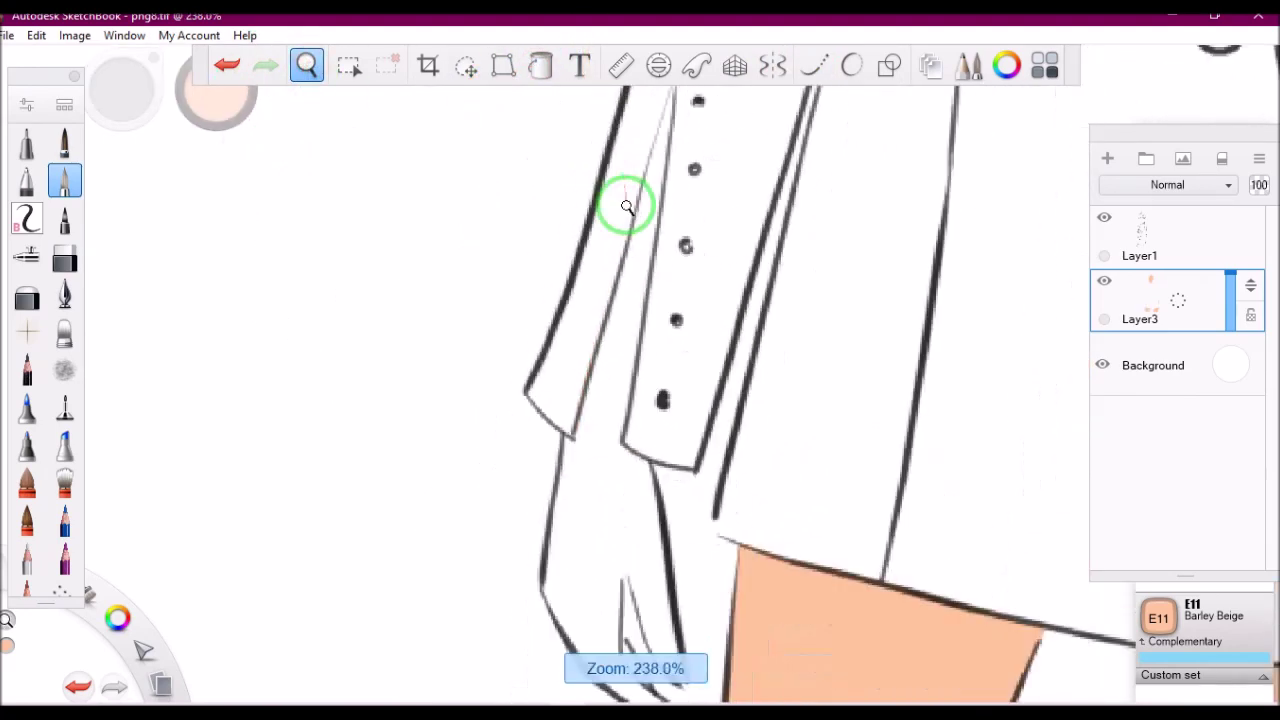
{"action": "left_click_drag", "start_coordinate": [586, 160], "coordinate": [598, 210]}
Outline the sleeve cuff and inner fingers in skin tone, undoing an accidental whole-canvas fill.
{"action": "left_click_drag", "start_coordinate": [680, 137], "coordinate": [587, 500]}
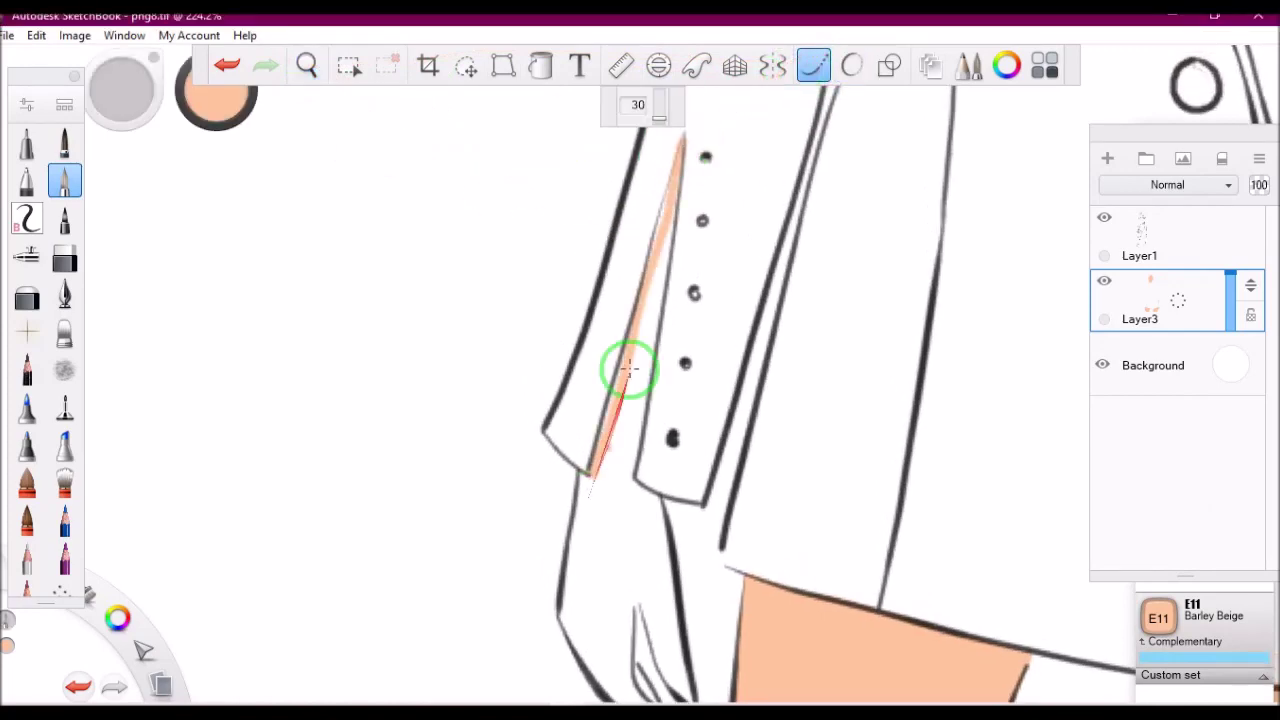
{"action": "left_click_drag", "start_coordinate": [675, 178], "coordinate": [678, 175]}
{"action": "left_click_drag", "start_coordinate": [647, 478], "coordinate": [667, 168]}
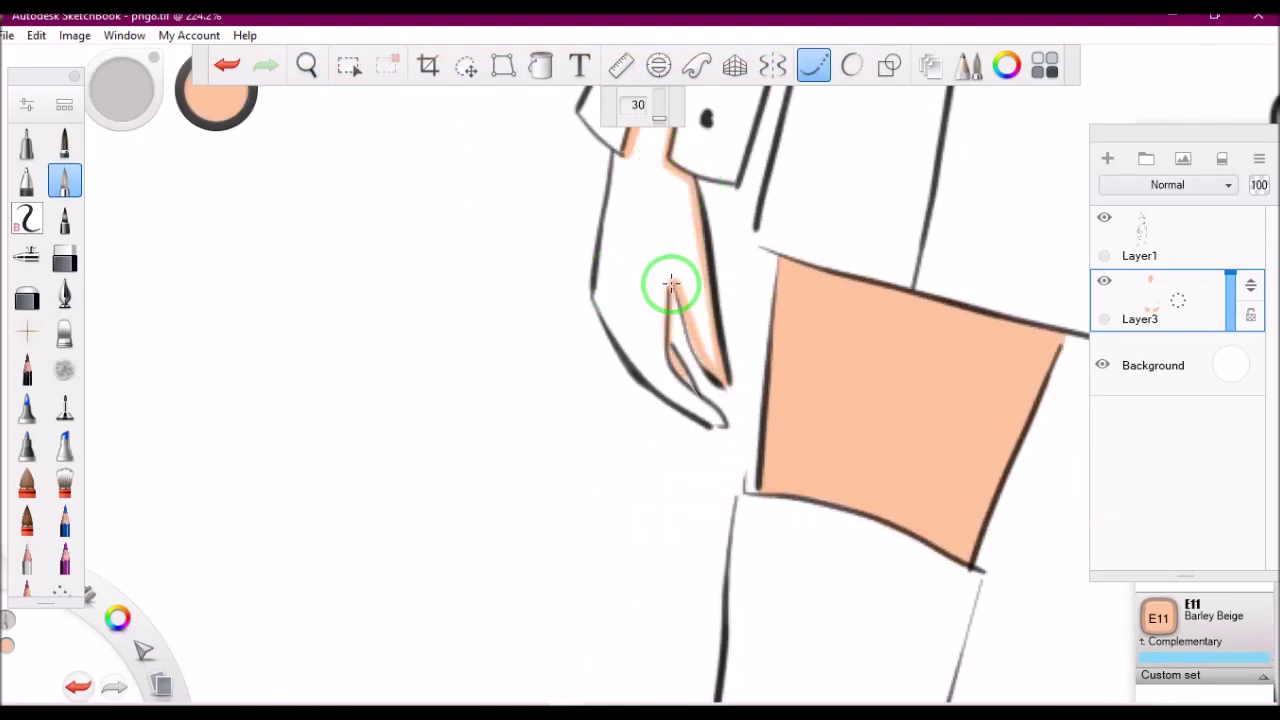
{"action": "left_click_drag", "start_coordinate": [670, 283], "coordinate": [614, 155]}
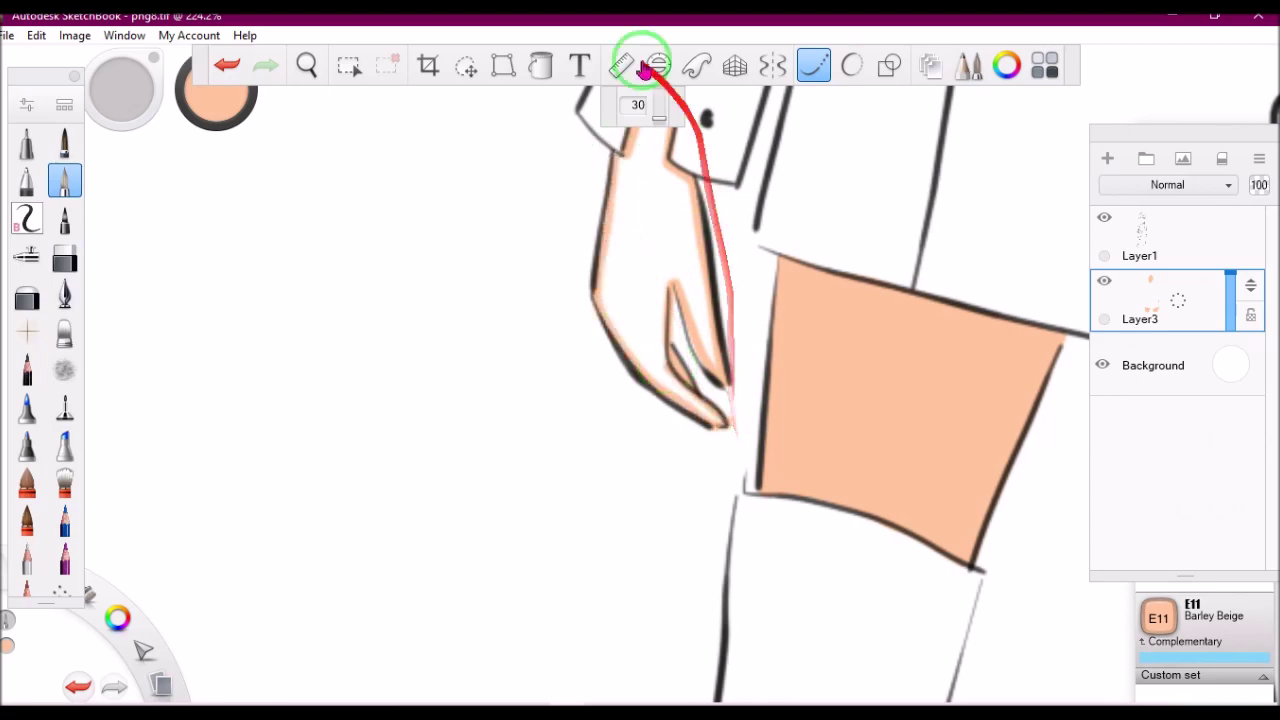
{"action": "left_click", "coordinate": [540, 65]}
{"action": "left_click", "coordinate": [480, 300]}
{"action": "key", "text": "ctrl+z"}
{"action": "left_click", "coordinate": [540, 65]}
Fill the forearm strip and the hand with Barley Beige.
{"action": "left_click", "coordinate": [307, 65]}
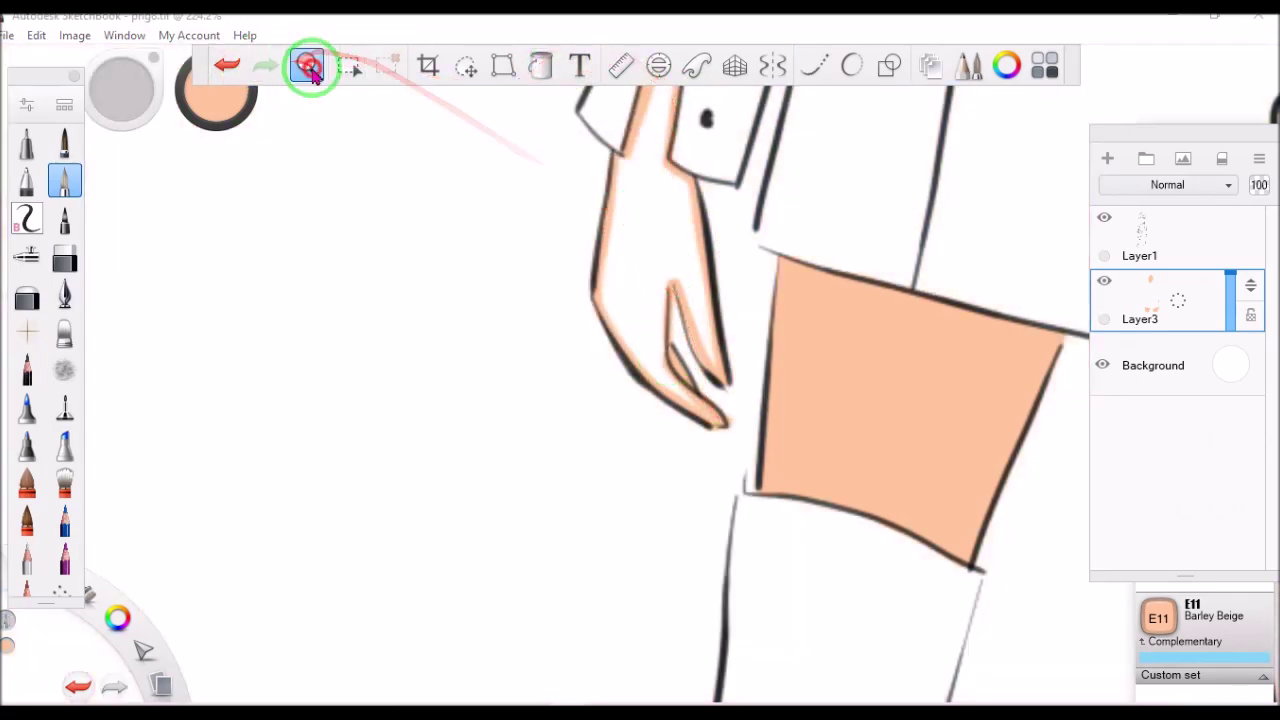
{"action": "left_click", "coordinate": [540, 65]}
{"action": "left_click", "coordinate": [226, 65]}
{"action": "left_click_drag", "start_coordinate": [493, 194], "coordinate": [547, 52]}
{"action": "left_click", "coordinate": [540, 65]}
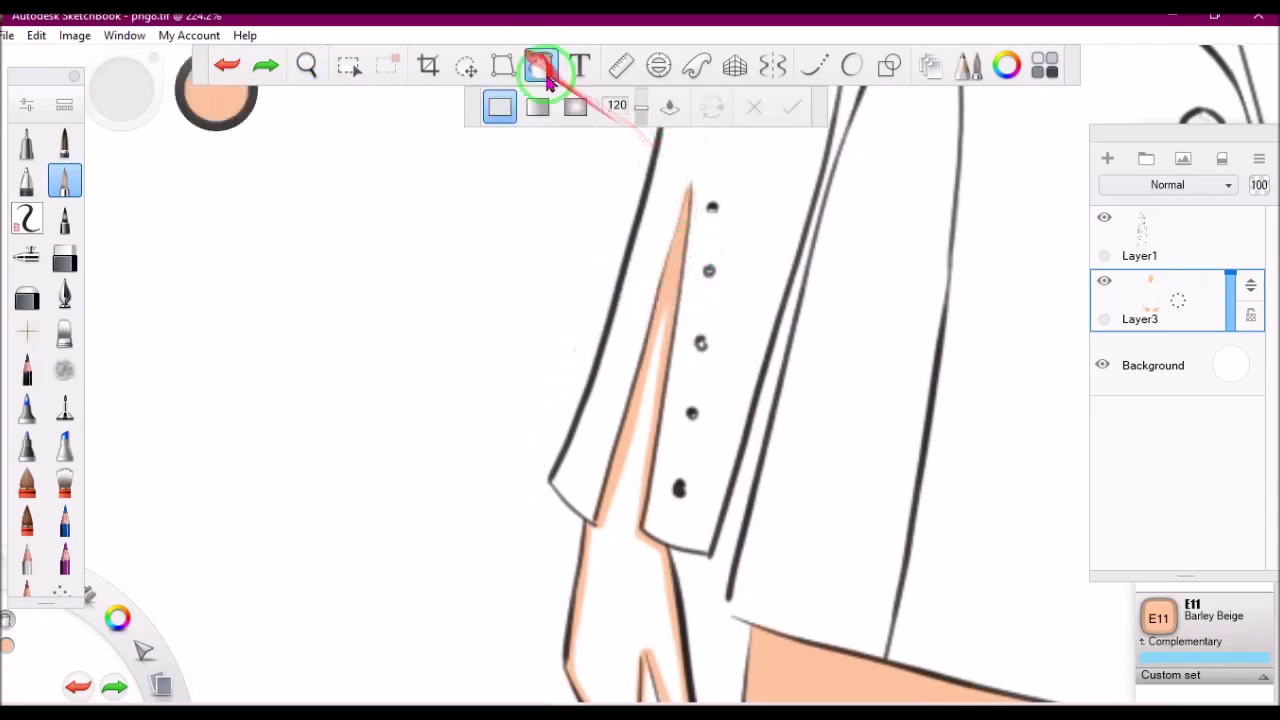
{"action": "left_click", "coordinate": [712, 260]}
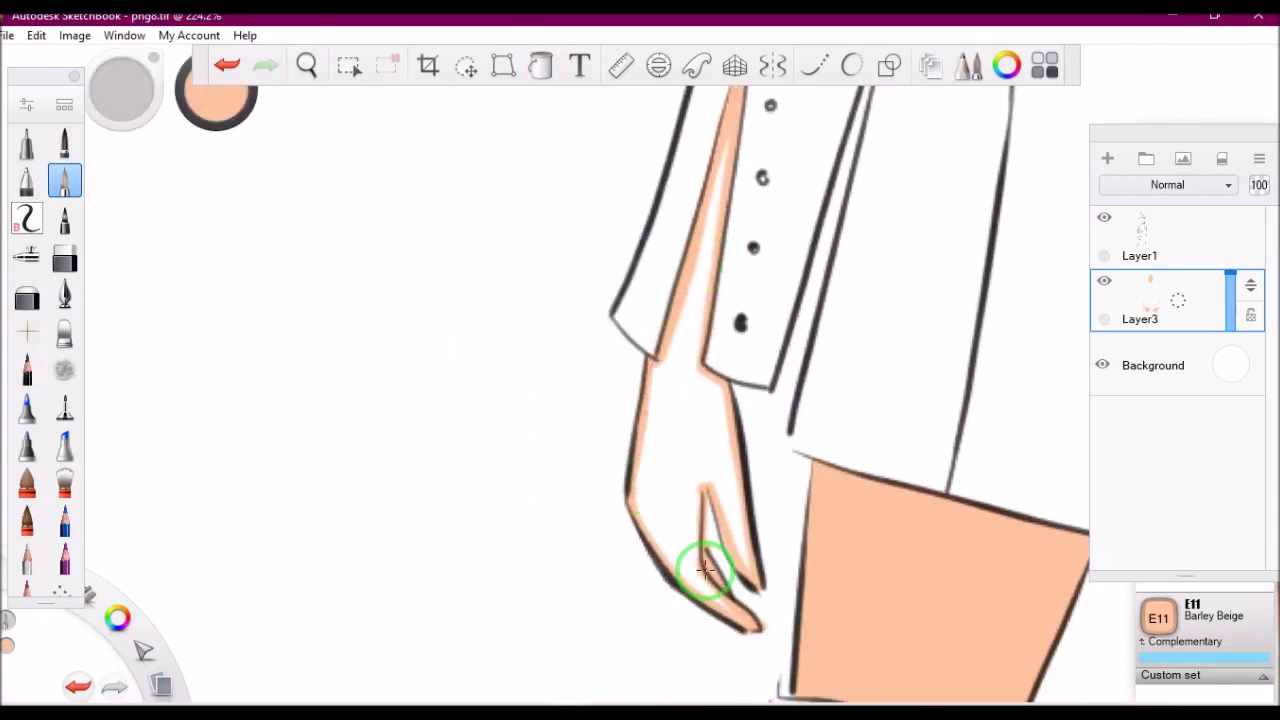
{"action": "left_click", "coordinate": [715, 495]}
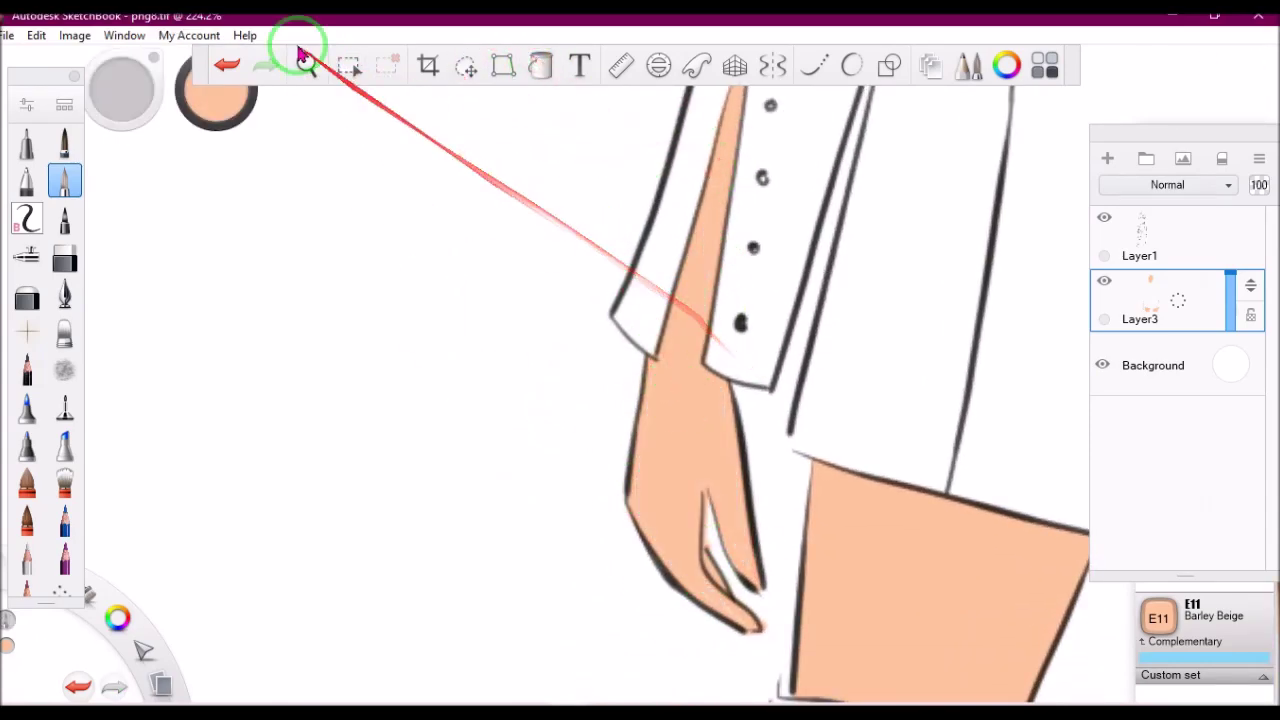
Zoom in on the face and switch to the Eraser.
{"action": "left_click", "coordinate": [307, 65]}
{"action": "scroll", "coordinate": [754, 378], "scroll_direction": "down", "scroll_amount": 5}
{"action": "mouse_move", "coordinate": [754, 378]}
{"action": "left_mouse_down"}
{"action": "mouse_move", "coordinate": [713, 294]}
{"action": "mouse_move", "coordinate": [714, 200]}
{"action": "mouse_move", "coordinate": [575, 193]}
{"action": "left_mouse_up"}
{"action": "left_click", "coordinate": [64, 257]}
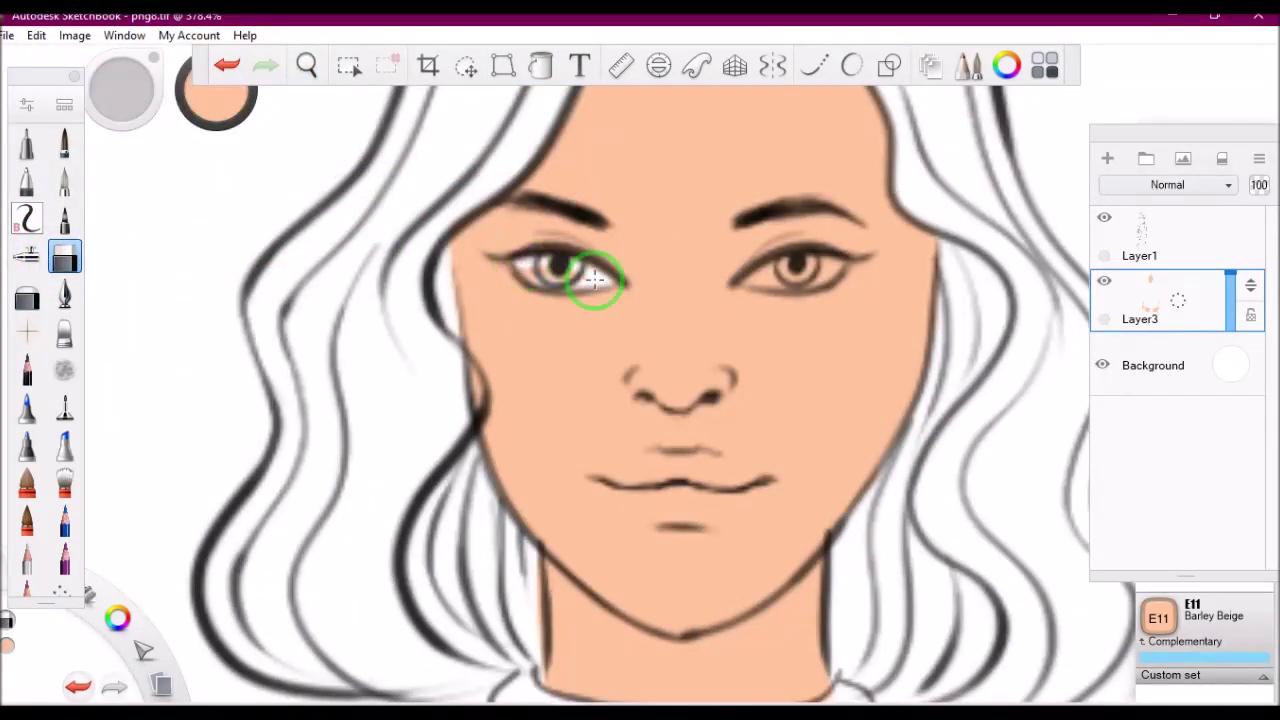
Erase the skin tone from the eye whites.
{"action": "left_click_drag", "start_coordinate": [595, 280], "coordinate": [748, 280]}
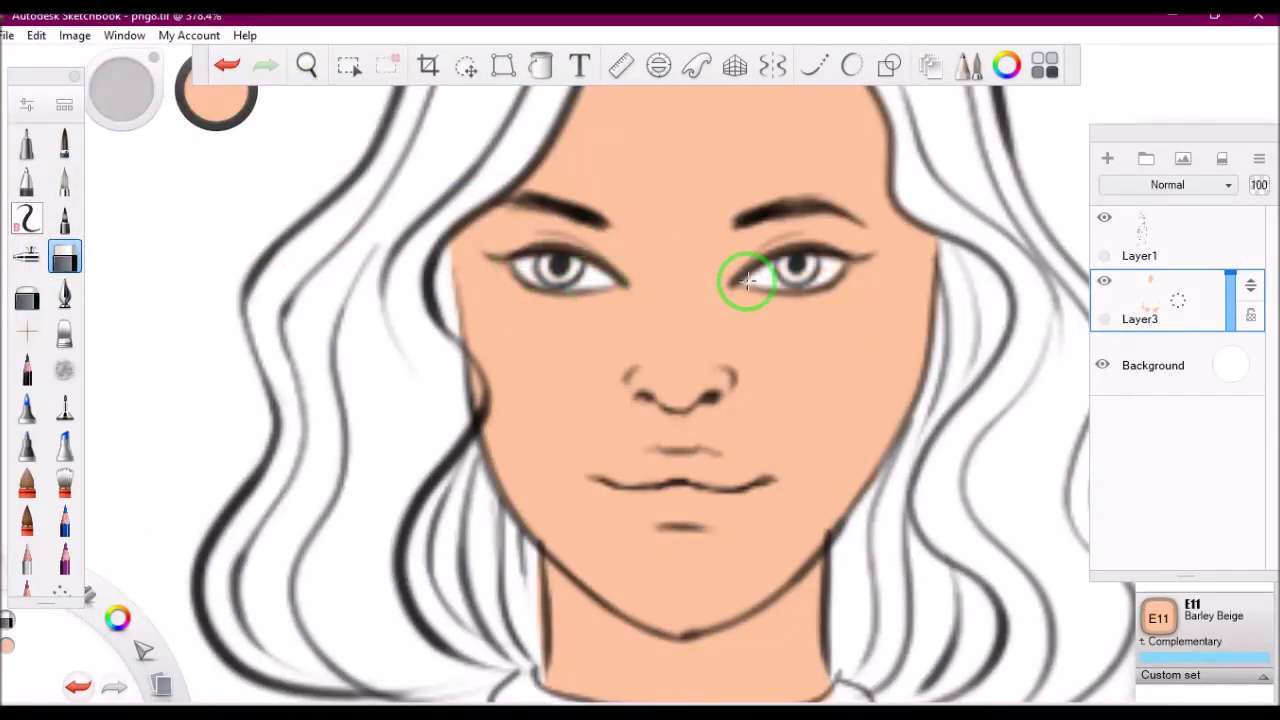
{"action": "scroll", "coordinate": [757, 277], "scroll_direction": "down", "scroll_amount": 5}
{"action": "scroll", "coordinate": [671, 286], "scroll_direction": "down", "scroll_amount": 3}
{"action": "scroll", "coordinate": [671, 286], "scroll_direction": "up", "scroll_amount": 2}
{"action": "scroll", "coordinate": [672, 287], "scroll_direction": "down", "scroll_amount": 2}
{"action": "scroll", "coordinate": [672, 287], "scroll_direction": "up", "scroll_amount": 2}
Add a new layer and pick Copic W2 Warm Gray from the gray colours.
{"action": "left_click", "coordinate": [1107, 158]}
{"action": "left_click", "coordinate": [1158, 617]}
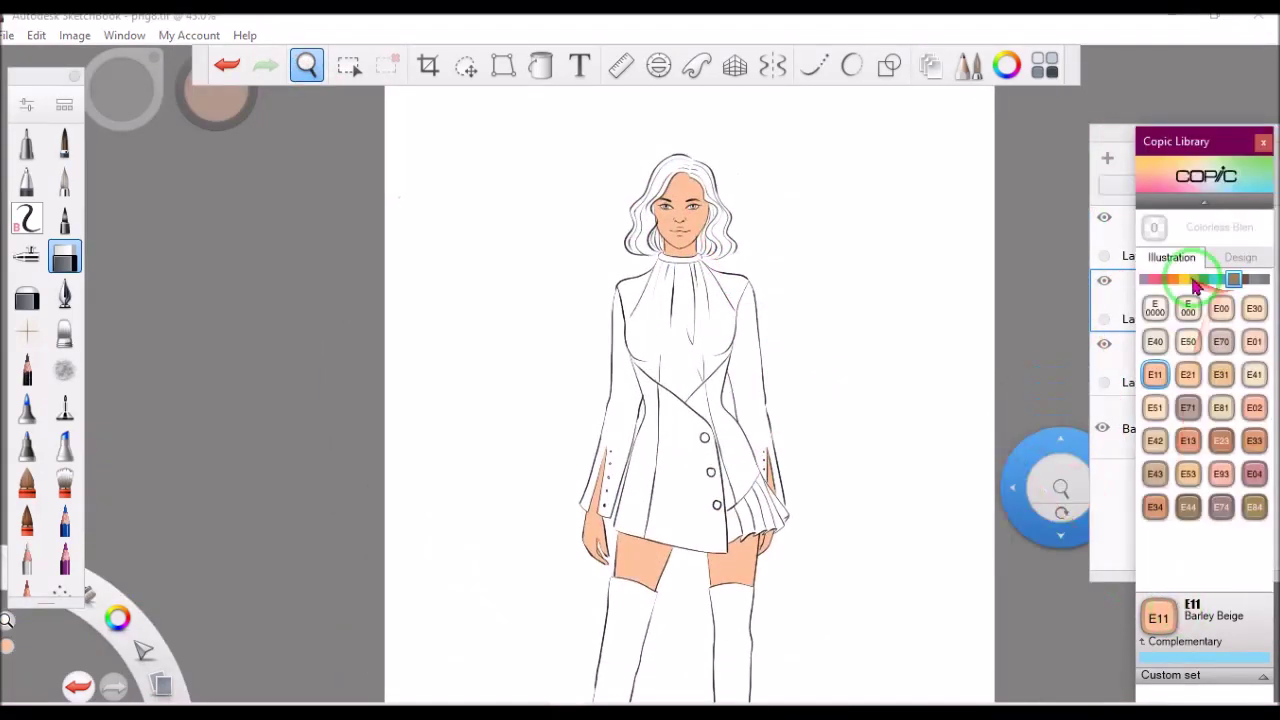
{"action": "left_click", "coordinate": [1165, 280]}
{"action": "left_click", "coordinate": [1254, 279]}
{"action": "left_click", "coordinate": [1254, 407]}
{"action": "scroll", "coordinate": [600, 294], "scroll_direction": "up", "scroll_amount": 2}
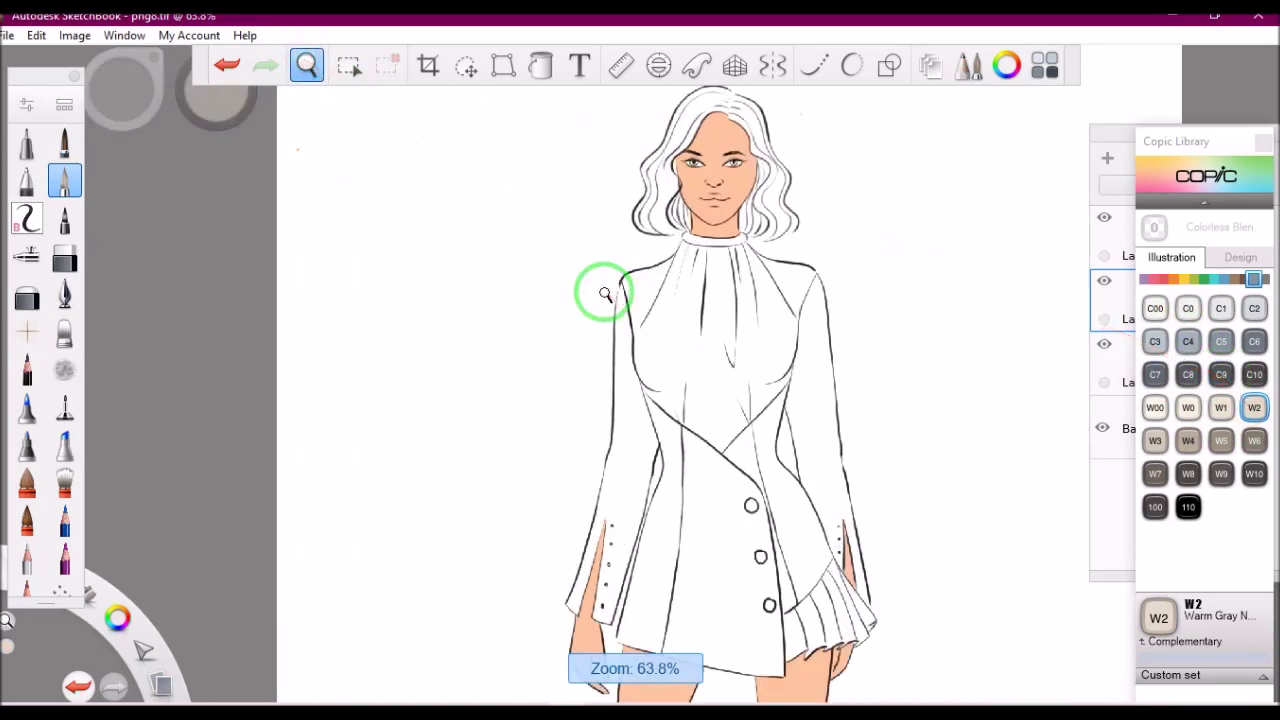
{"action": "scroll", "coordinate": [648, 190], "scroll_direction": "up", "scroll_amount": 4}
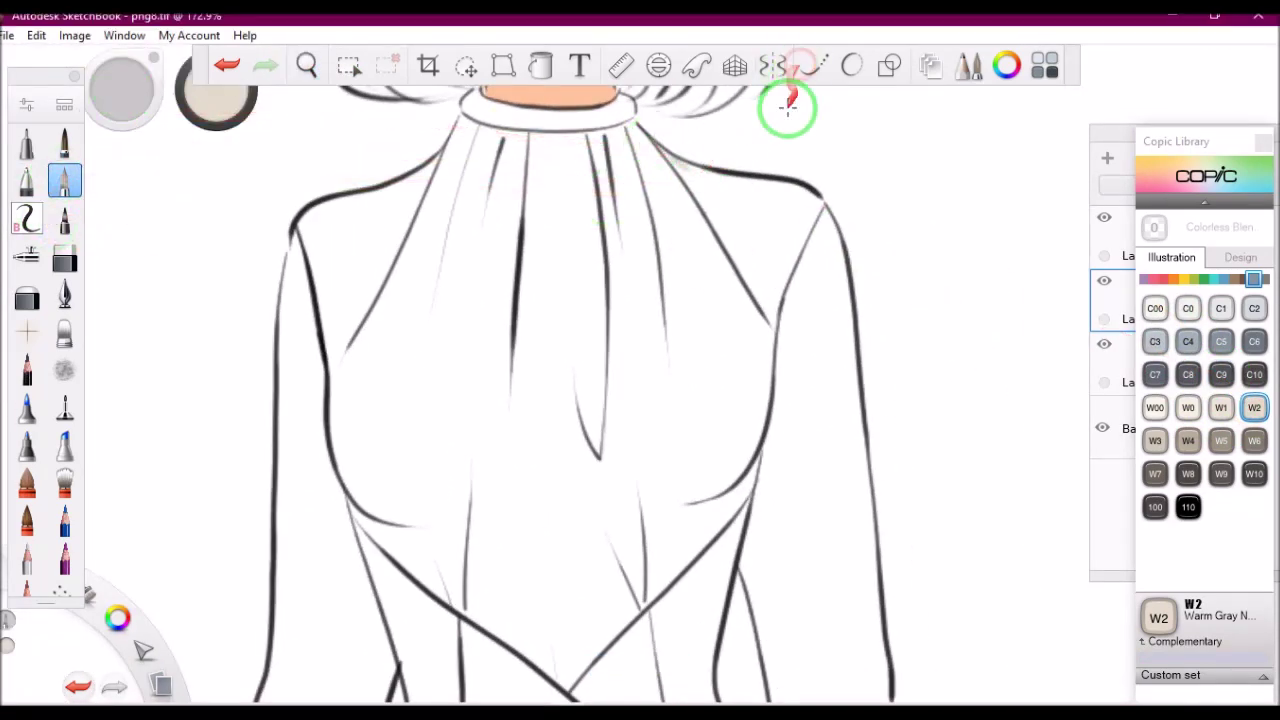
Brush warm gray shading down the right sleeve edge to its lower end.
{"action": "left_click", "coordinate": [813, 65]}
{"action": "left_click_drag", "start_coordinate": [122, 90], "coordinate": [137, 80]}
{"action": "left_click_drag", "start_coordinate": [820, 200], "coordinate": [858, 432]}
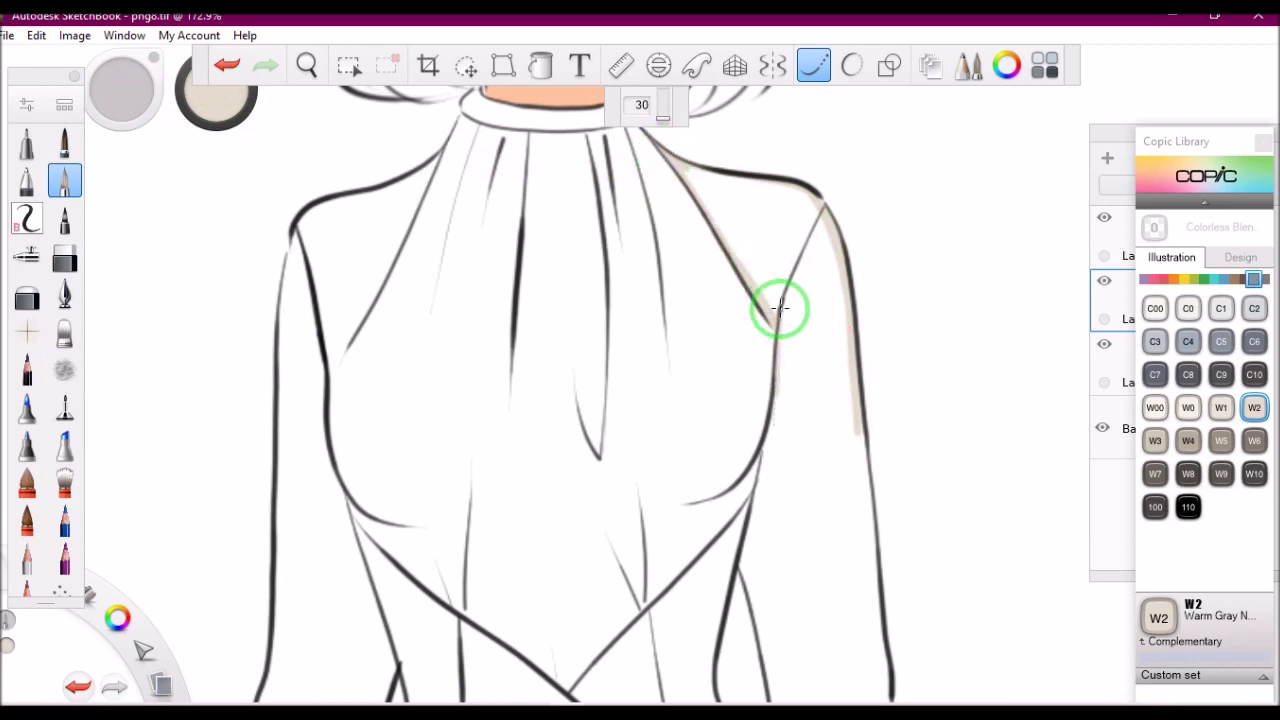
{"action": "left_click_drag", "start_coordinate": [771, 409], "coordinate": [771, 129]}
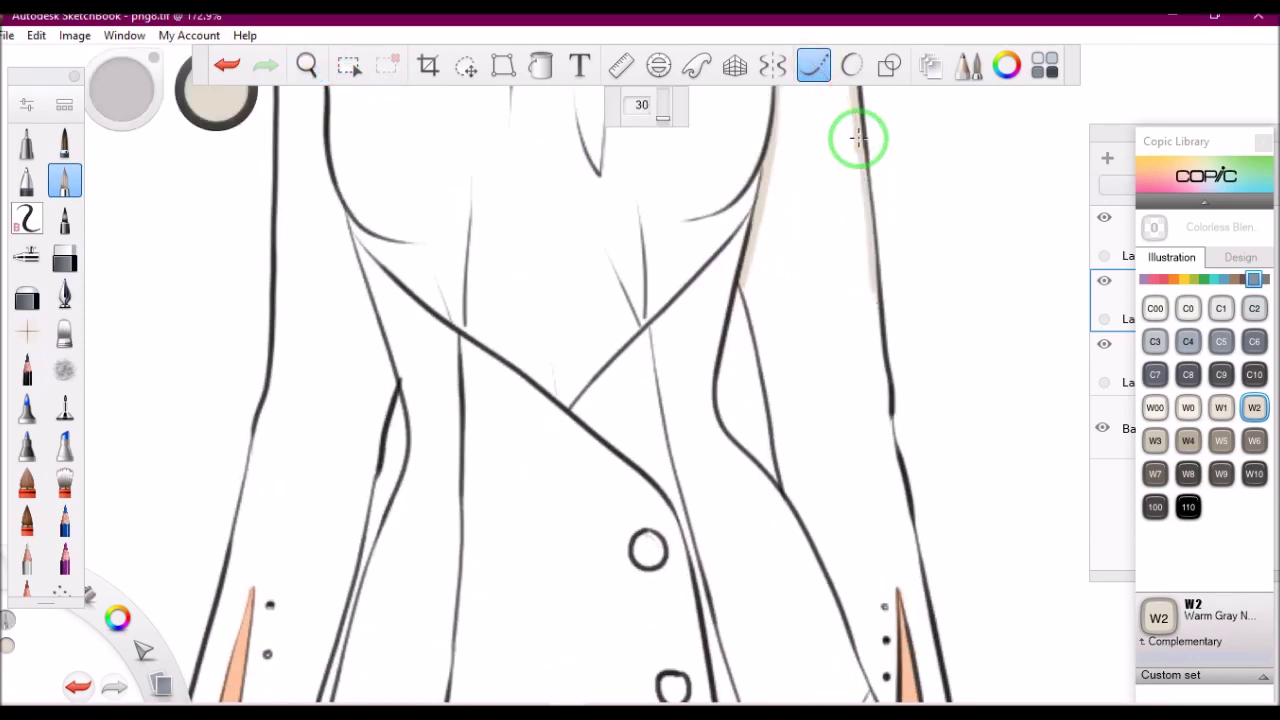
{"action": "left_click_drag", "start_coordinate": [744, 280], "coordinate": [797, 470]}
{"action": "left_click_drag", "start_coordinate": [791, 306], "coordinate": [766, 143]}
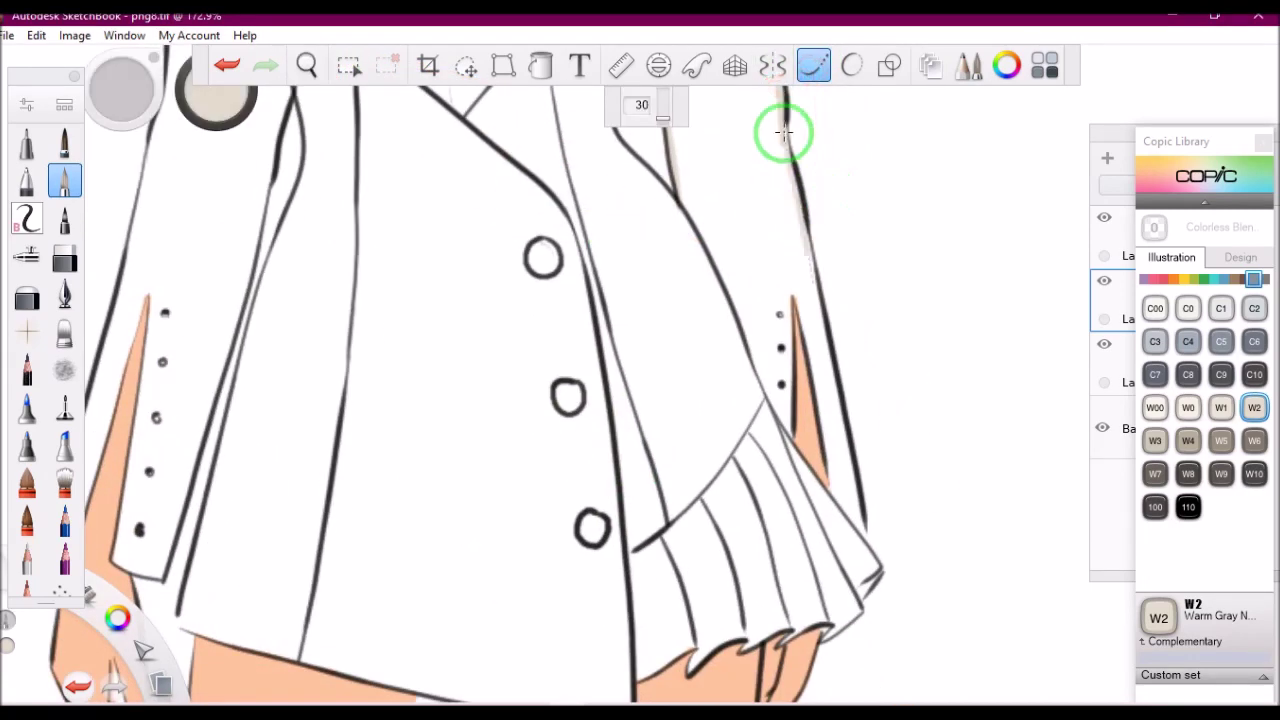
{"action": "left_click_drag", "start_coordinate": [777, 388], "coordinate": [700, 206]}
Shade the left sleeve edge by the cuff in warm gray.
{"action": "left_click", "coordinate": [306, 65]}
{"action": "mouse_move", "coordinate": [634, 371]}
{"action": "left_mouse_down"}
{"action": "mouse_move", "coordinate": [625, 355]}
{"action": "mouse_move", "coordinate": [668, 143]}
{"action": "left_mouse_up"}
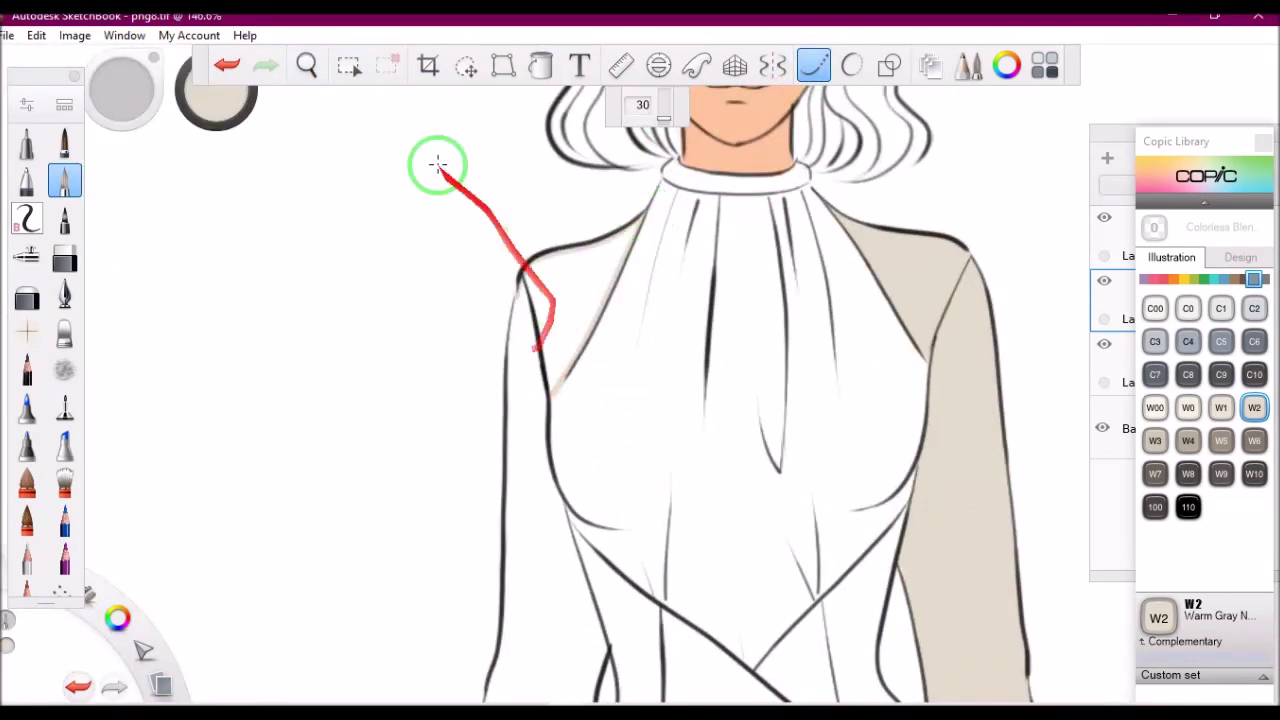
{"action": "left_click_drag", "start_coordinate": [555, 297], "coordinate": [582, 140]}
{"action": "left_click", "coordinate": [306, 65]}
{"action": "left_click_drag", "start_coordinate": [660, 360], "coordinate": [808, 43]}
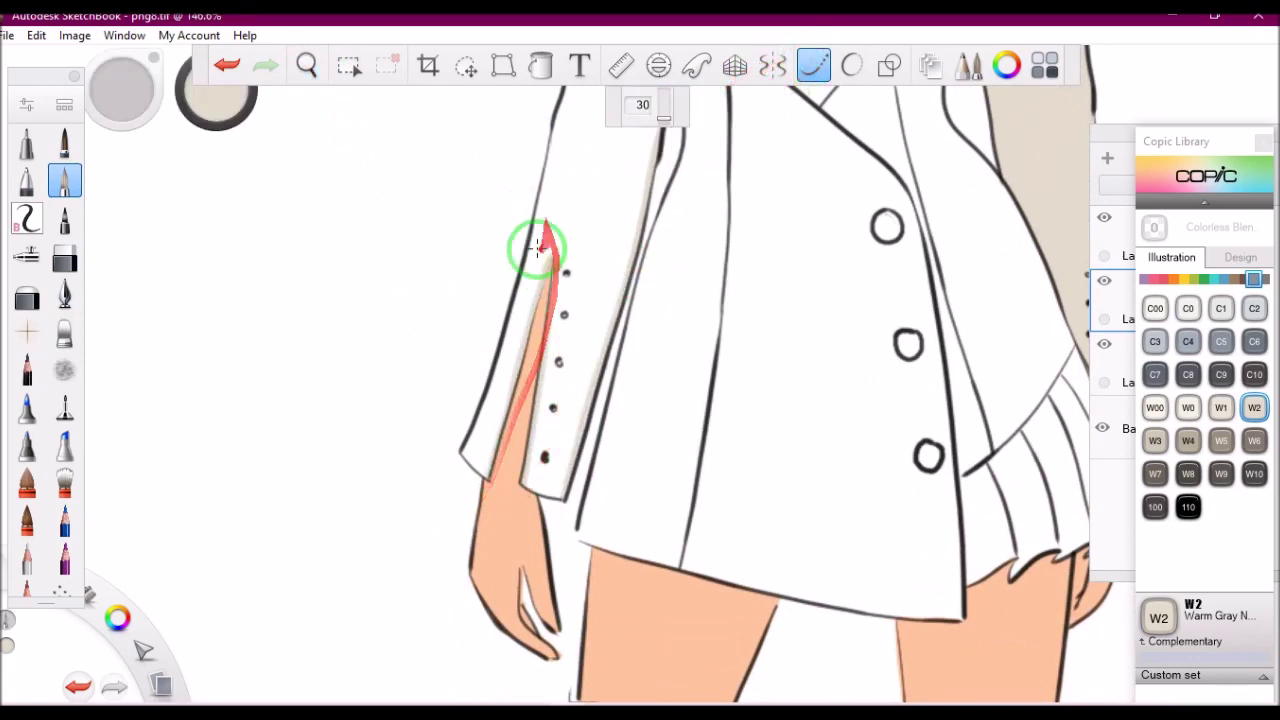
{"action": "left_click_drag", "start_coordinate": [550, 252], "coordinate": [462, 452]}
Shade the lapel from the V-neck toward the right sleeve in warm gray.
{"action": "left_click", "coordinate": [306, 65]}
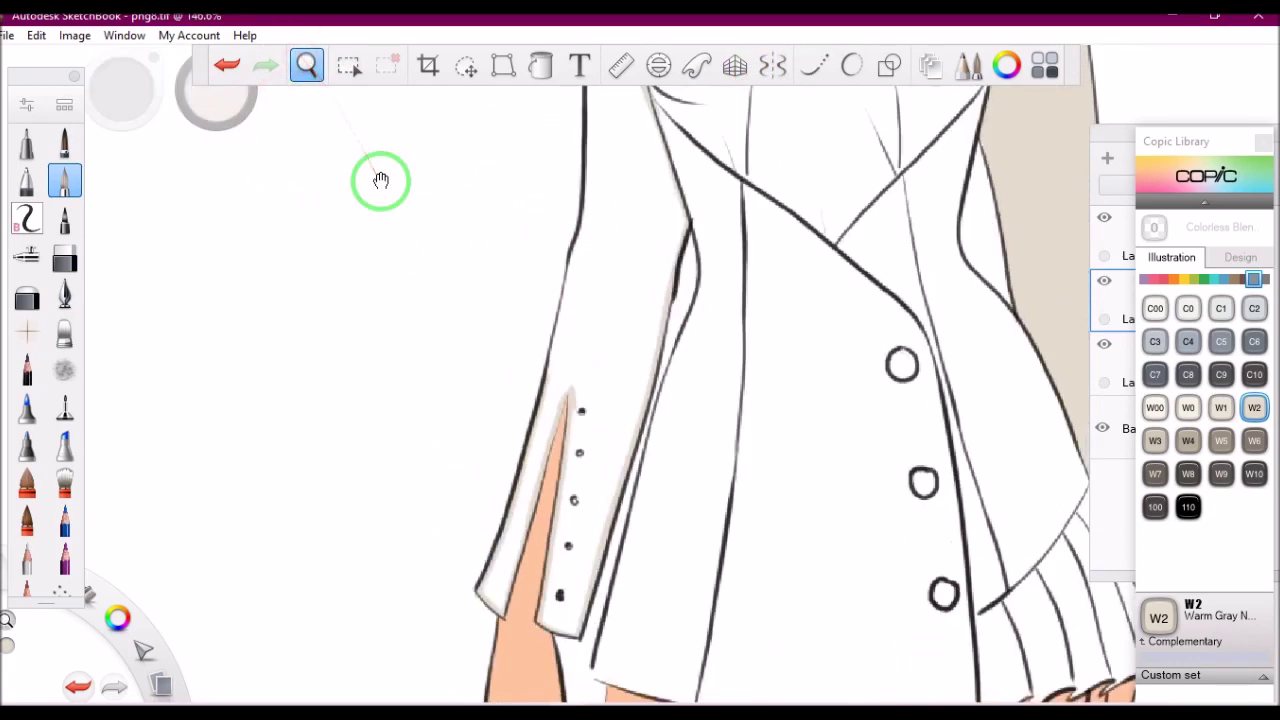
{"action": "left_click_drag", "start_coordinate": [380, 180], "coordinate": [618, 158]}
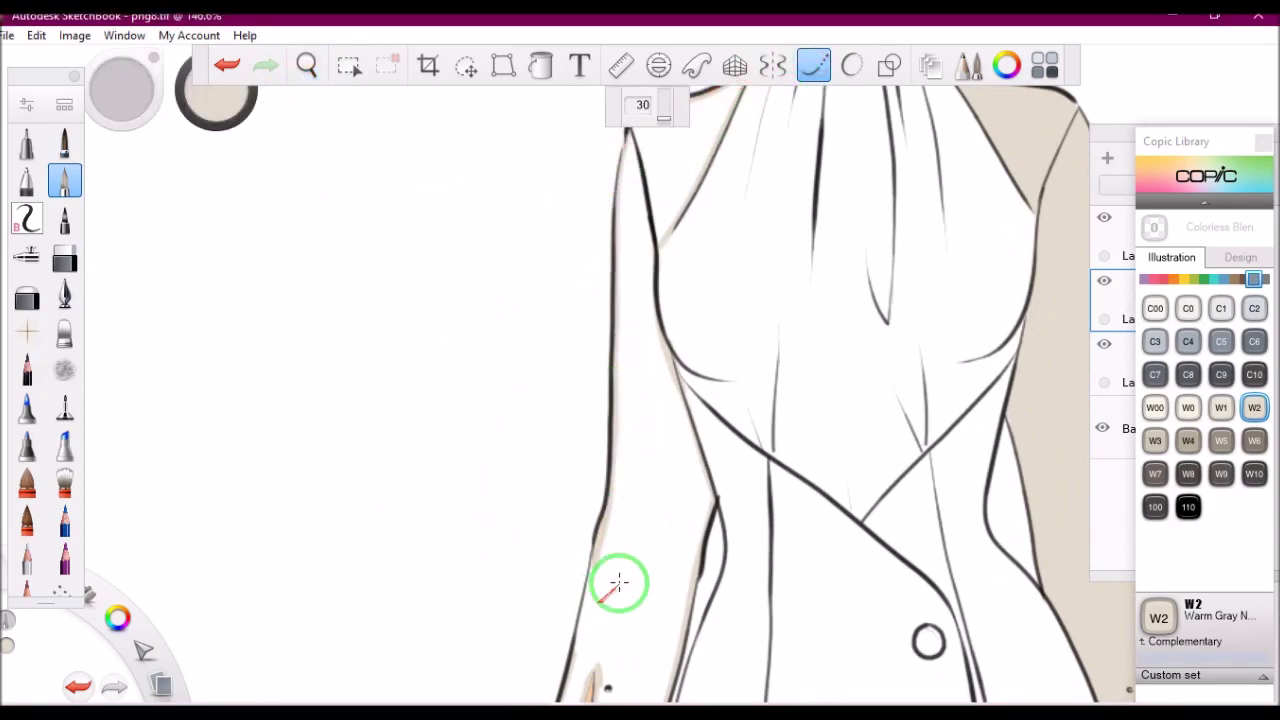
{"action": "left_click", "coordinate": [306, 65]}
{"action": "left_click_drag", "start_coordinate": [727, 446], "coordinate": [771, 114]}
{"action": "left_click", "coordinate": [306, 65]}
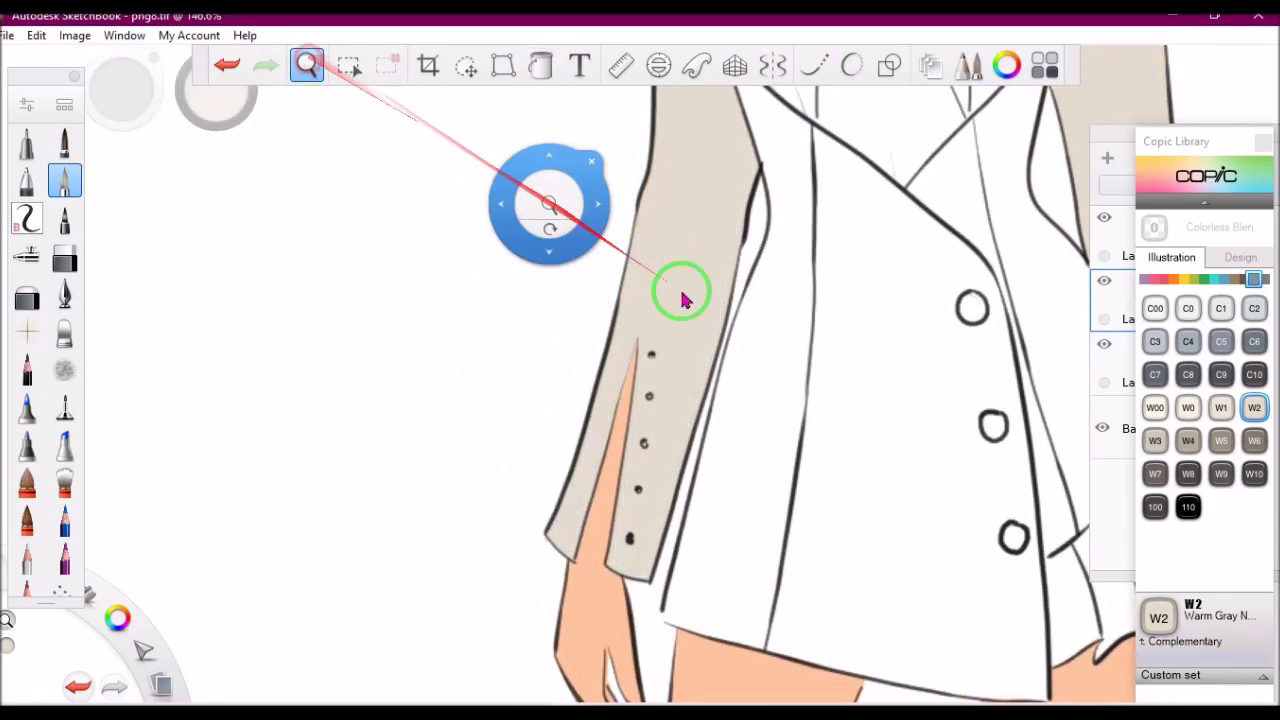
{"action": "scroll", "coordinate": [566, 243], "scroll_direction": "down", "scroll_amount": 5}
{"action": "scroll", "coordinate": [566, 243], "scroll_direction": "down", "scroll_amount": 2}
{"action": "scroll", "coordinate": [797, 206], "scroll_direction": "up", "scroll_amount": 5}
{"action": "scroll", "coordinate": [822, 68], "scroll_direction": "up", "scroll_amount": 4}
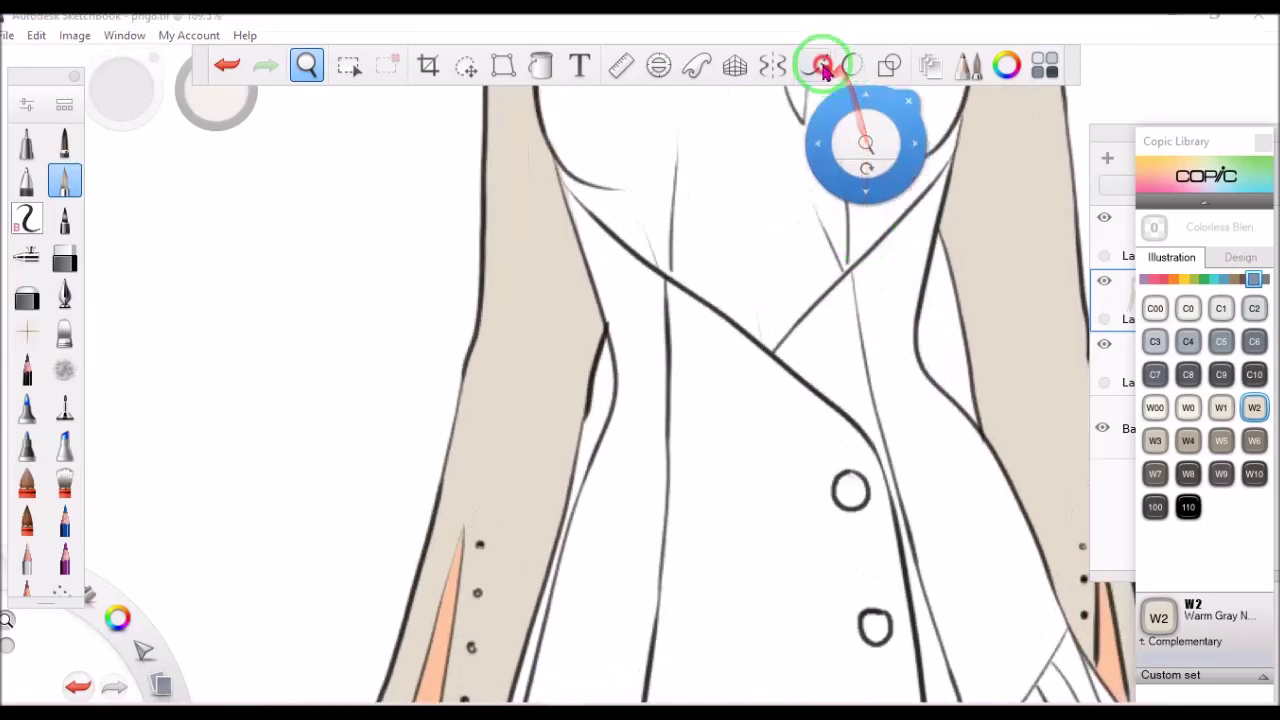
{"action": "left_click", "coordinate": [822, 68]}
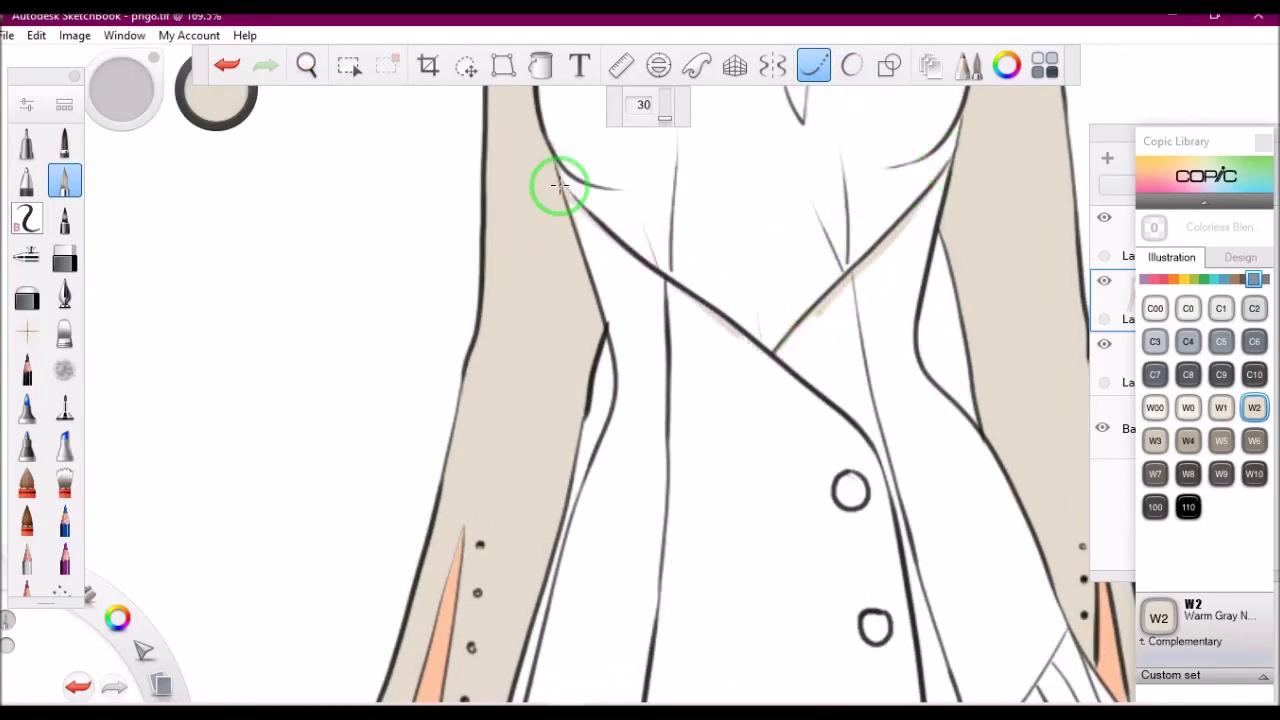
{"action": "left_click_drag", "start_coordinate": [760, 357], "coordinate": [947, 172]}
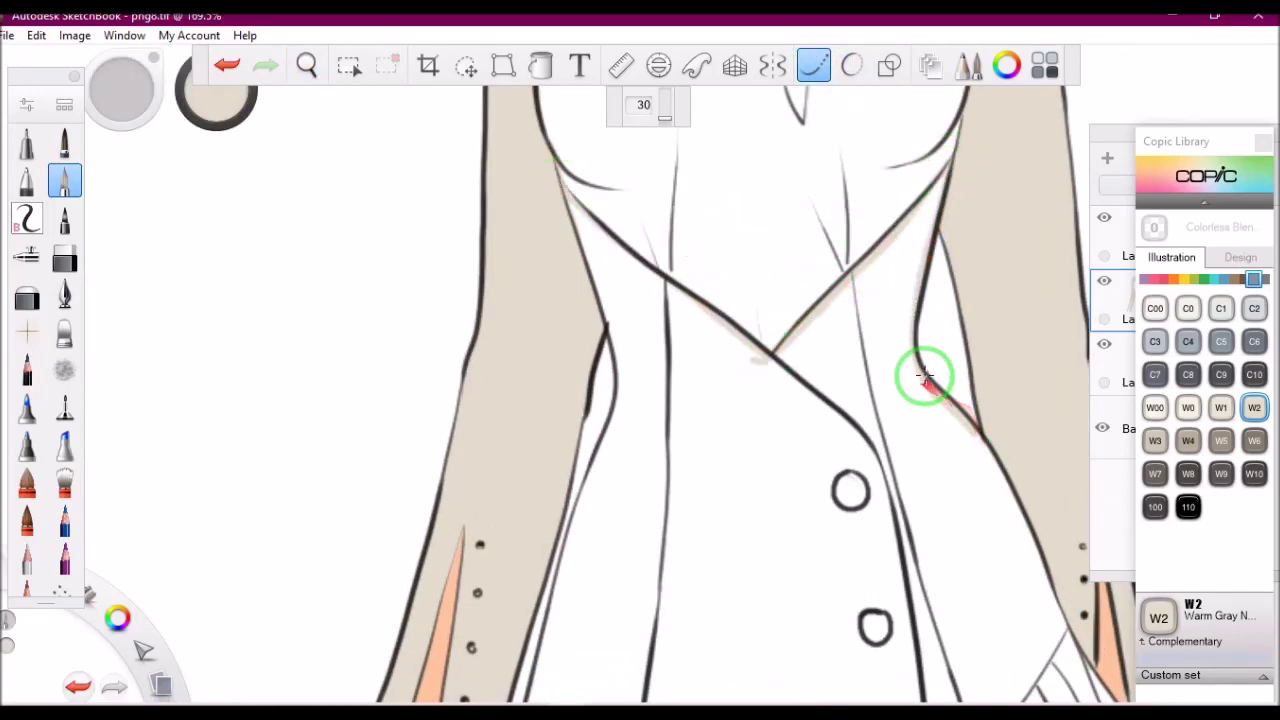
Fill the lower jacket front with W2 Warm Gray.
{"action": "left_click_drag", "start_coordinate": [697, 114], "coordinate": [829, 34]}
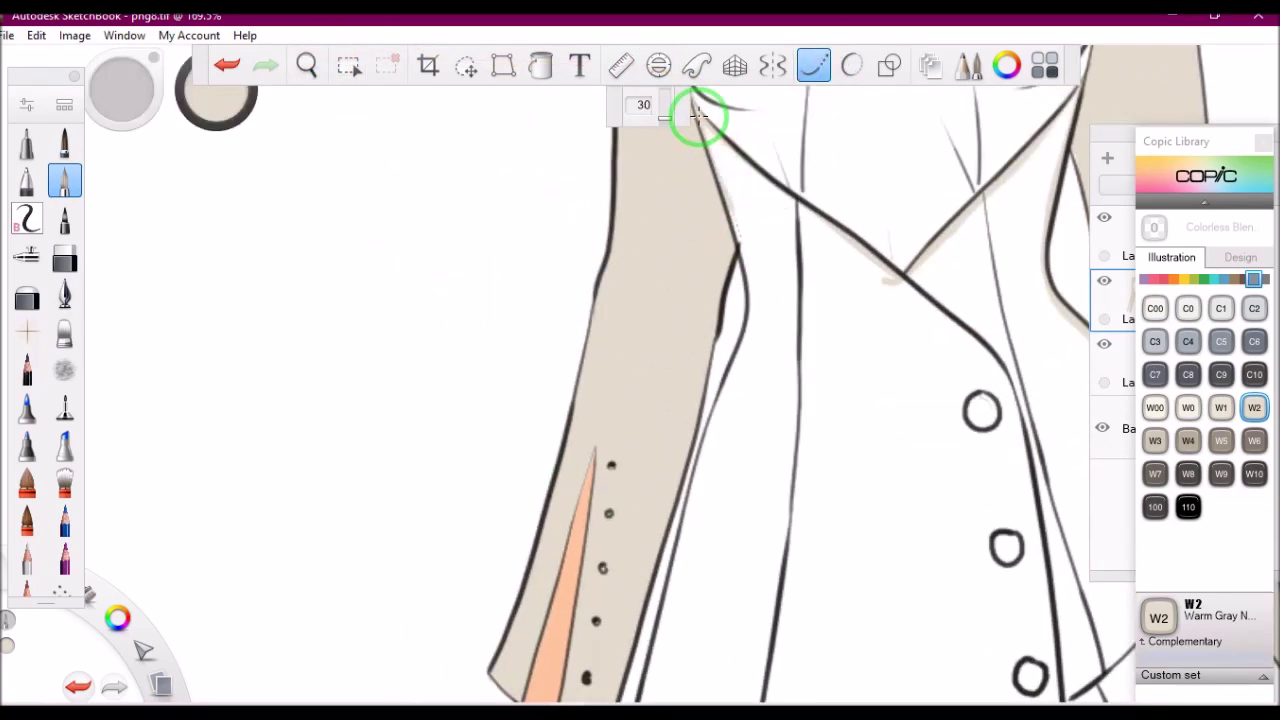
{"action": "left_click_drag", "start_coordinate": [607, 430], "coordinate": [583, 280]}
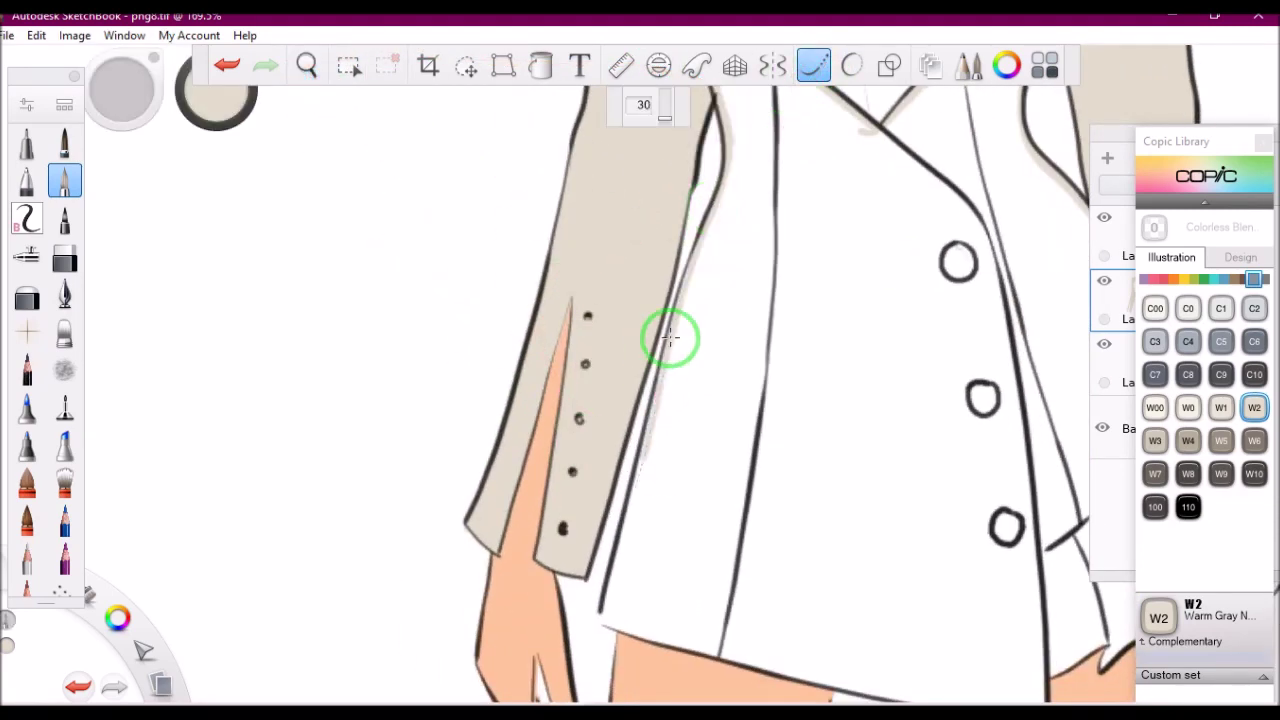
{"action": "left_click_drag", "start_coordinate": [306, 65], "coordinate": [963, 284]}
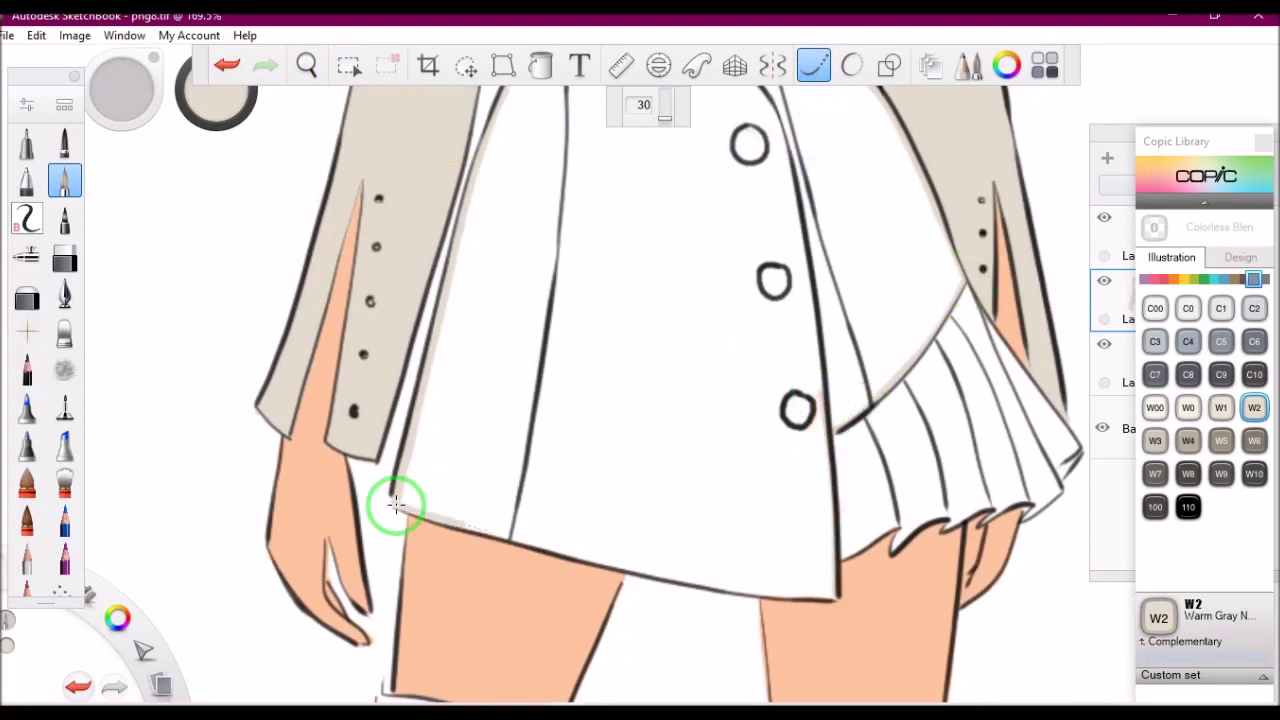
{"action": "left_click", "coordinate": [540, 65]}
{"action": "left_click", "coordinate": [604, 199]}
Select Copic W10 dark warm gray marker with Steady Stroke at 30 and adjusted brush size.
{"action": "left_click", "coordinate": [306, 65]}
{"action": "left_click_drag", "start_coordinate": [612, 369], "coordinate": [985, 343]}
{"action": "left_click", "coordinate": [1140, 293]}
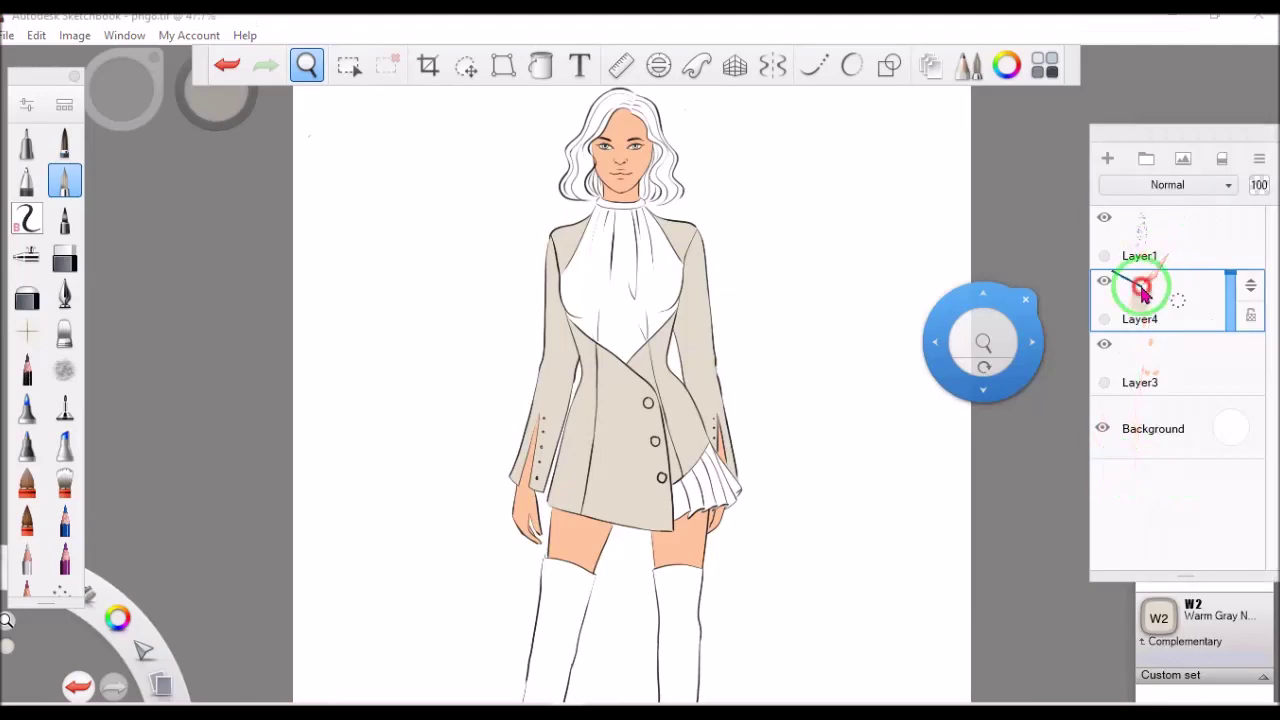
{"action": "left_click", "coordinate": [1158, 617]}
{"action": "left_click", "coordinate": [1254, 473]}
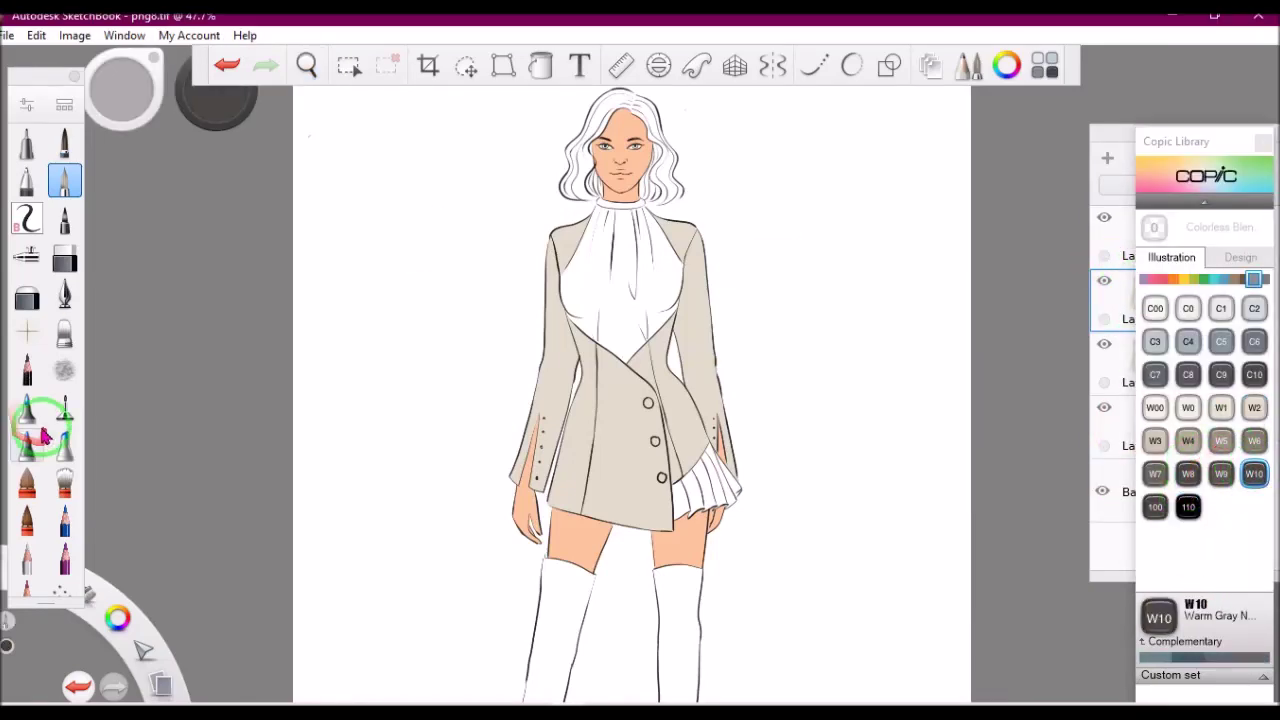
{"action": "left_click", "coordinate": [64, 445]}
{"action": "left_click", "coordinate": [306, 65]}
{"action": "left_click_drag", "start_coordinate": [428, 143], "coordinate": [657, 128]}
{"action": "left_click", "coordinate": [813, 65]}
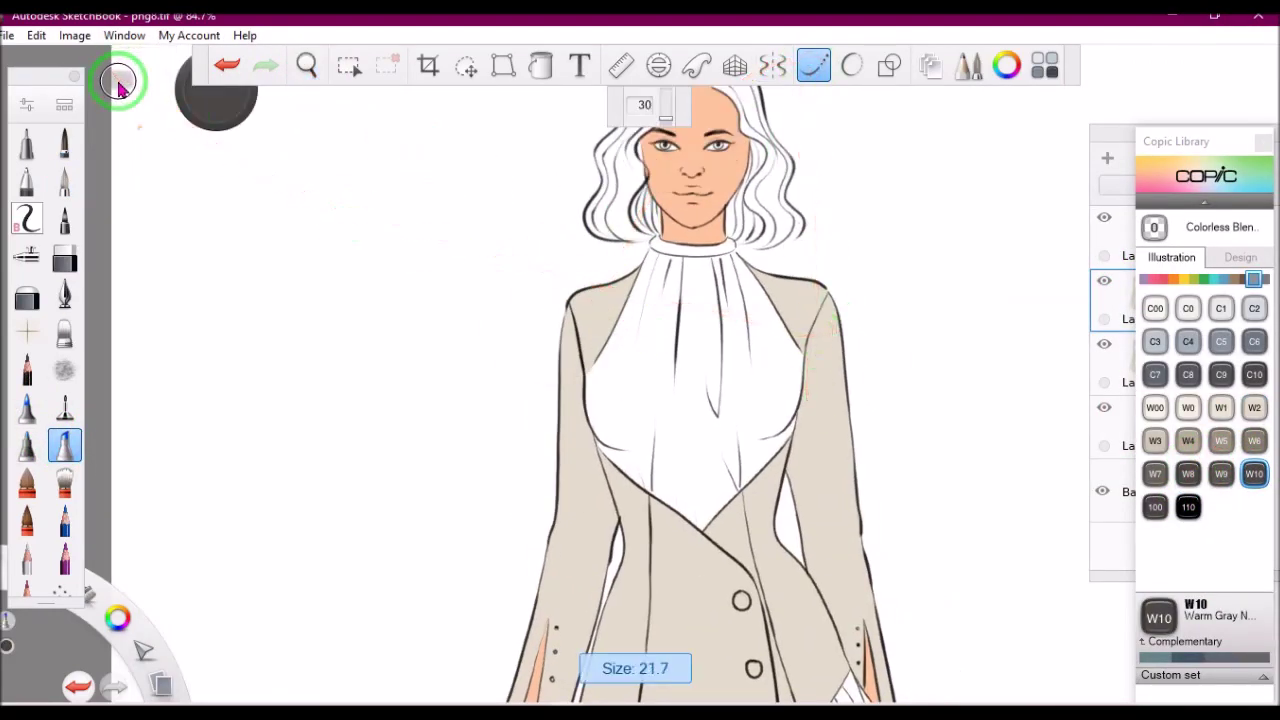
{"action": "left_click_drag", "start_coordinate": [114, 77], "coordinate": [213, 90]}
{"action": "left_click", "coordinate": [1057, 434]}
Paint W10 plaid bands across the right sleeve, lapel and jacket front.
{"action": "left_click_drag", "start_coordinate": [840, 333], "coordinate": [846, 488]}
{"action": "key", "text": "ctrl+z"}
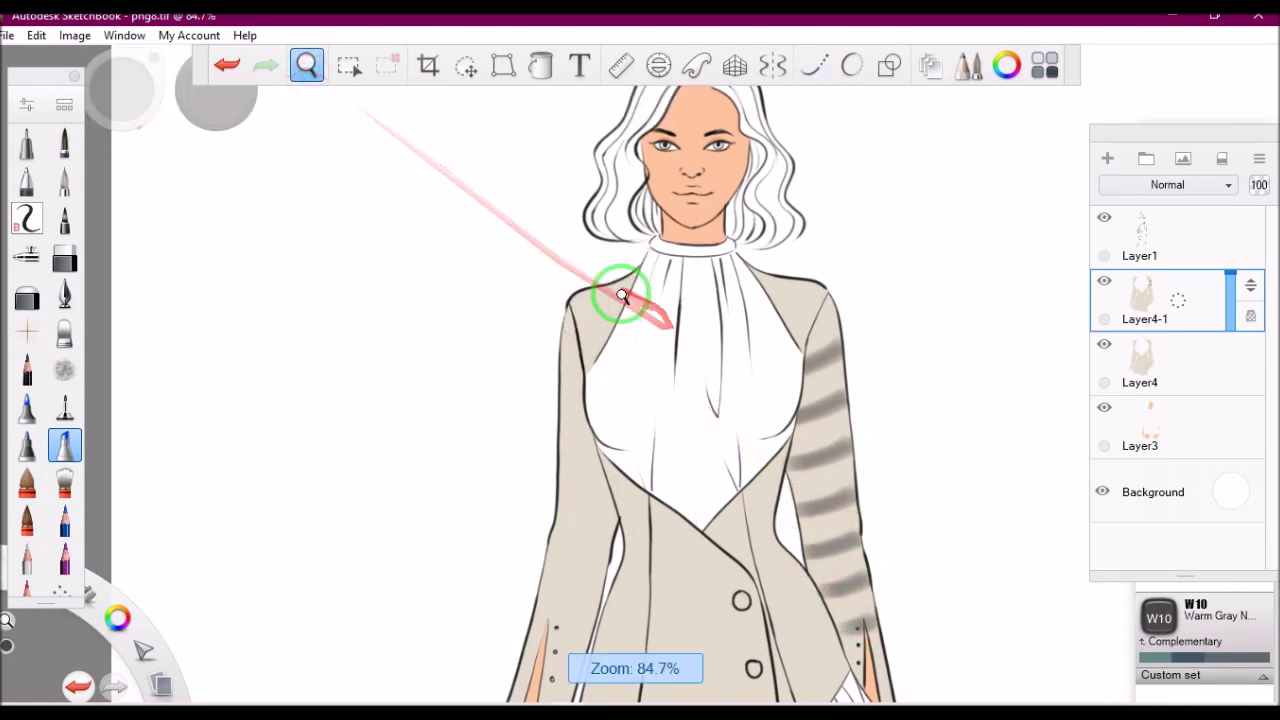
{"action": "left_click_drag", "start_coordinate": [614, 286], "coordinate": [829, 400]}
{"action": "mouse_move", "coordinate": [567, 180]}
{"action": "left_mouse_down"}
{"action": "mouse_move", "coordinate": [776, 264]}
{"action": "mouse_move", "coordinate": [747, 455]}
{"action": "mouse_move", "coordinate": [652, 277]}
{"action": "left_mouse_up"}
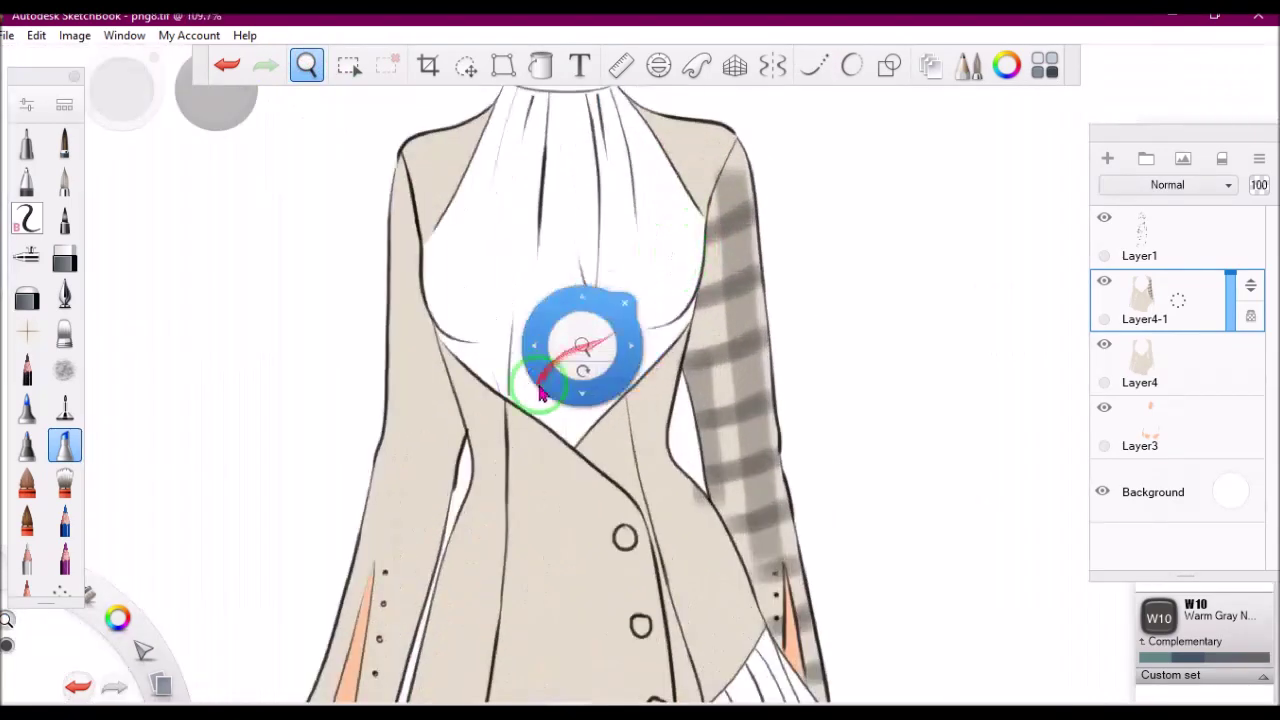
{"action": "left_click_drag", "start_coordinate": [586, 337], "coordinate": [773, 148]}
{"action": "left_click", "coordinate": [818, 68]}
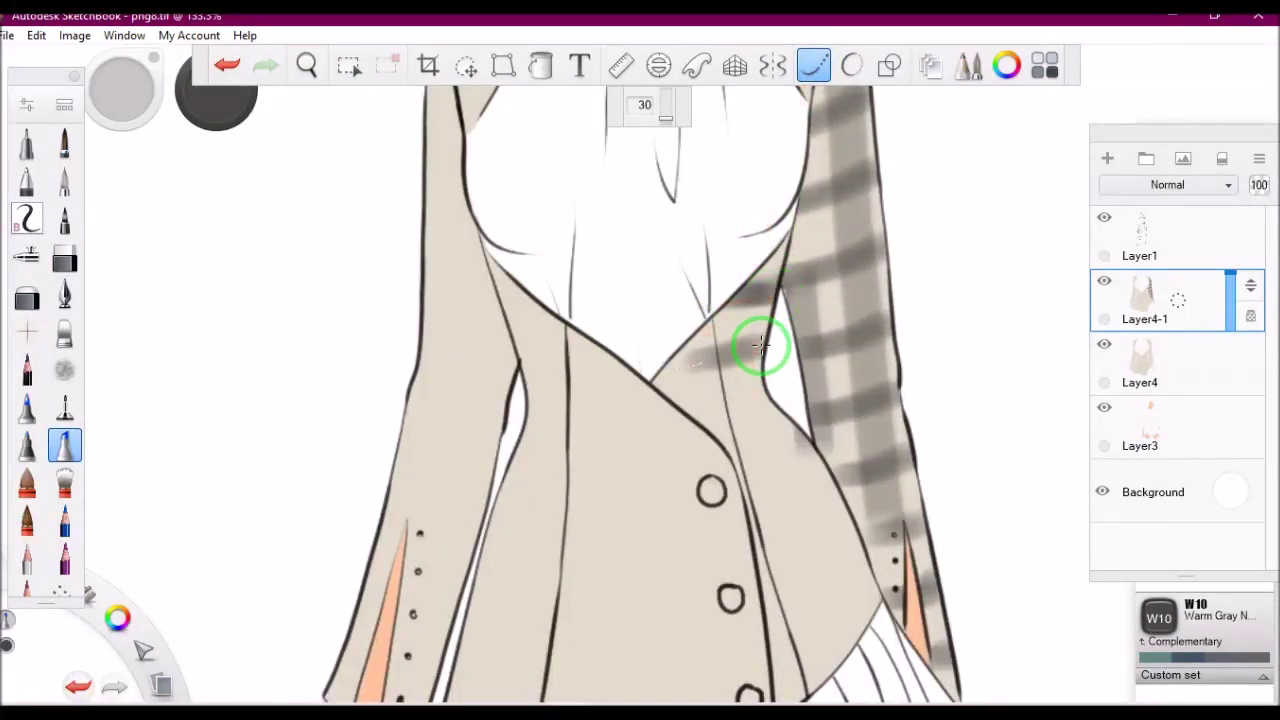
{"action": "mouse_move", "coordinate": [762, 345]}
{"action": "left_mouse_down"}
{"action": "mouse_move", "coordinate": [760, 391]}
{"action": "mouse_move", "coordinate": [796, 436]}
{"action": "left_mouse_up"}
{"action": "left_click_drag", "start_coordinate": [825, 483], "coordinate": [848, 527]}
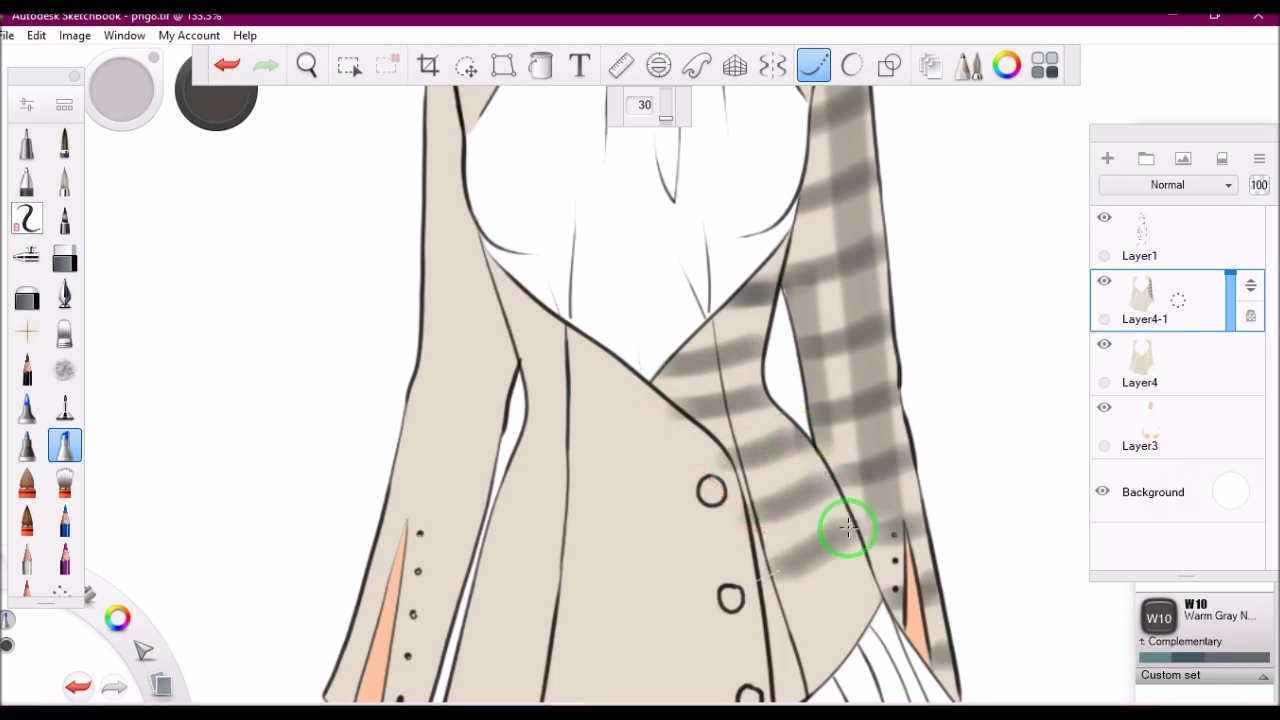
Paint a band along the jacket's side edge and plaid bands on the left sleeve.
{"action": "left_click_drag", "start_coordinate": [306, 65], "coordinate": [457, 457]}
{"action": "left_click_drag", "start_coordinate": [306, 65], "coordinate": [820, 66]}
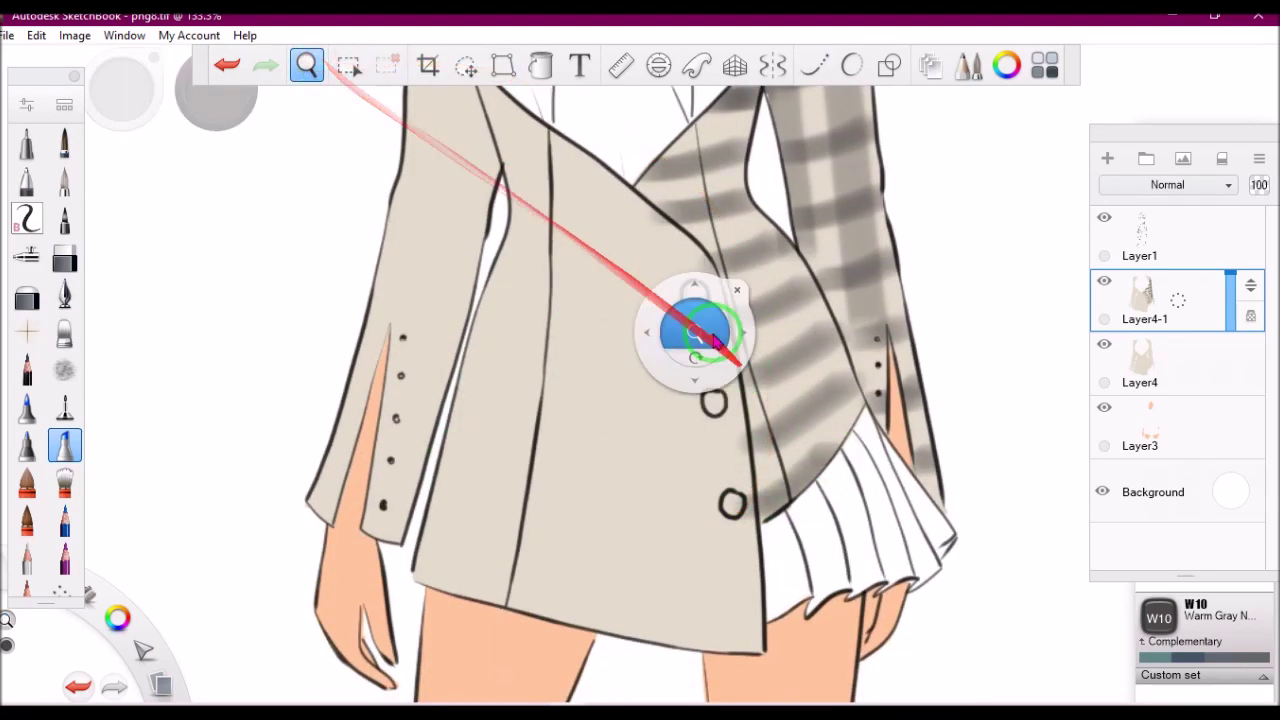
{"action": "left_click", "coordinate": [820, 66]}
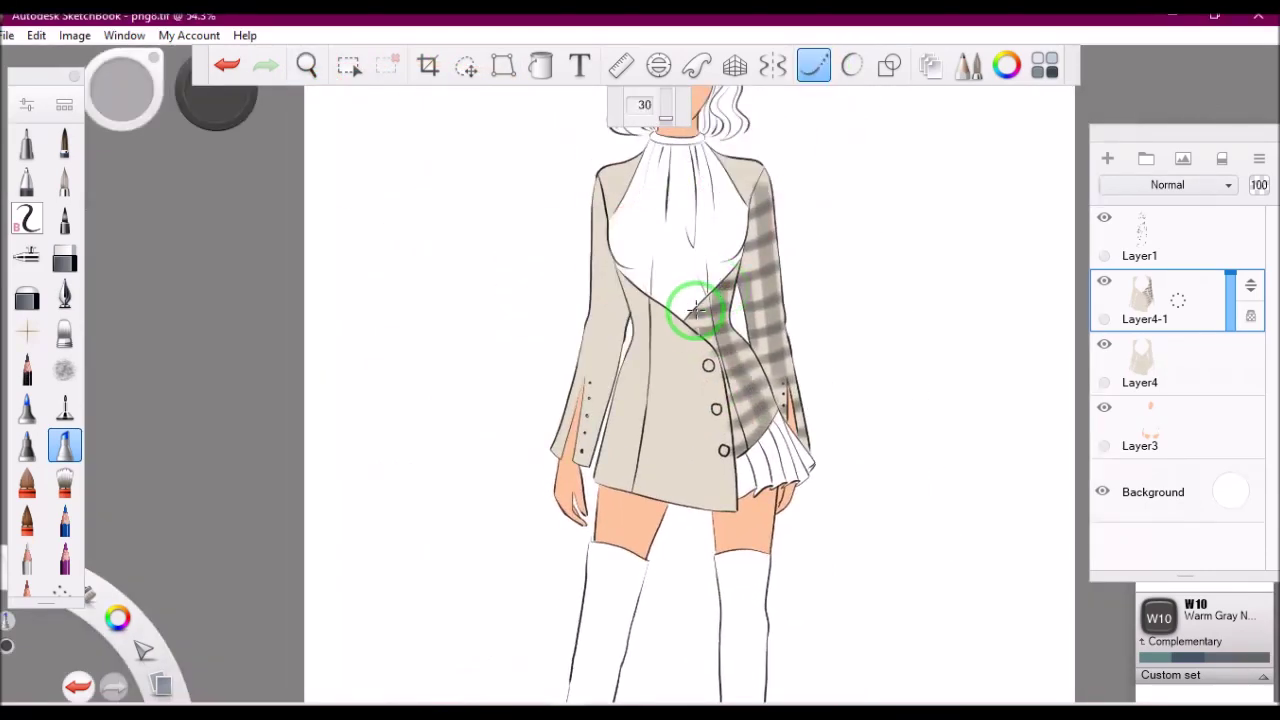
{"action": "left_click_drag", "start_coordinate": [306, 65], "coordinate": [808, 115]}
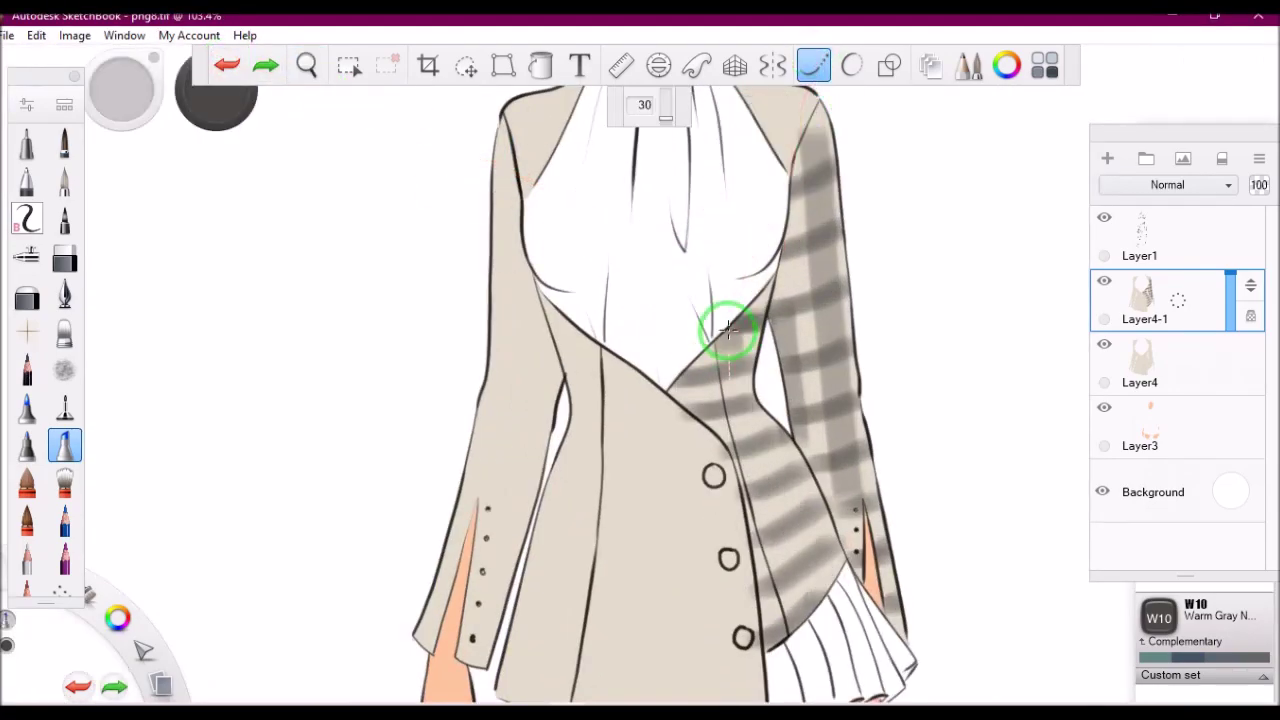
{"action": "left_click_drag", "start_coordinate": [830, 605], "coordinate": [738, 398]}
{"action": "mouse_move", "coordinate": [306, 65]}
{"action": "left_mouse_down"}
{"action": "mouse_move", "coordinate": [740, 300]}
{"action": "mouse_move", "coordinate": [657, 214]}
{"action": "left_mouse_up"}
{"action": "left_click", "coordinate": [226, 65]}
{"action": "key", "text": "ctrl+y"}
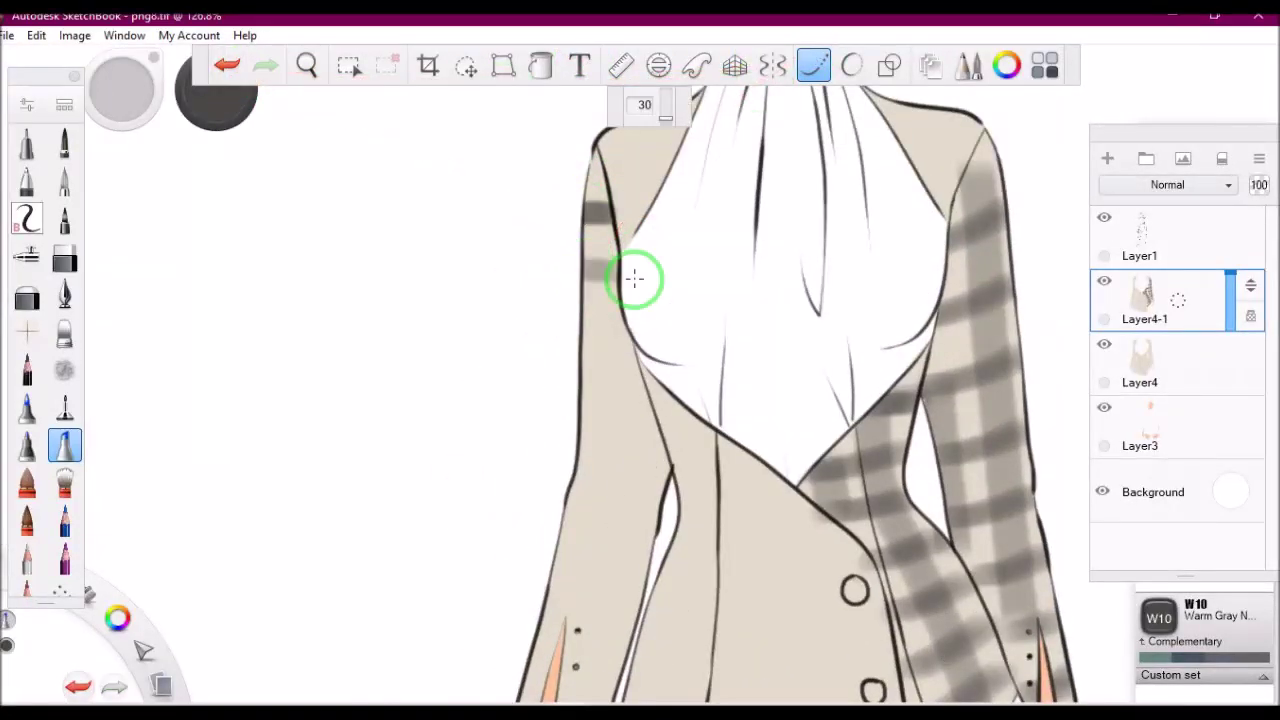
{"action": "left_click_drag", "start_coordinate": [632, 356], "coordinate": [585, 408]}
Add plaid stripes down the lower left sleeve and along the left bodice edge.
{"action": "left_click_drag", "start_coordinate": [306, 65], "coordinate": [417, 466]}
{"action": "mouse_move", "coordinate": [560, 575]}
{"action": "left_mouse_down"}
{"action": "mouse_move", "coordinate": [580, 285]}
{"action": "mouse_move", "coordinate": [514, 457]}
{"action": "left_mouse_up"}
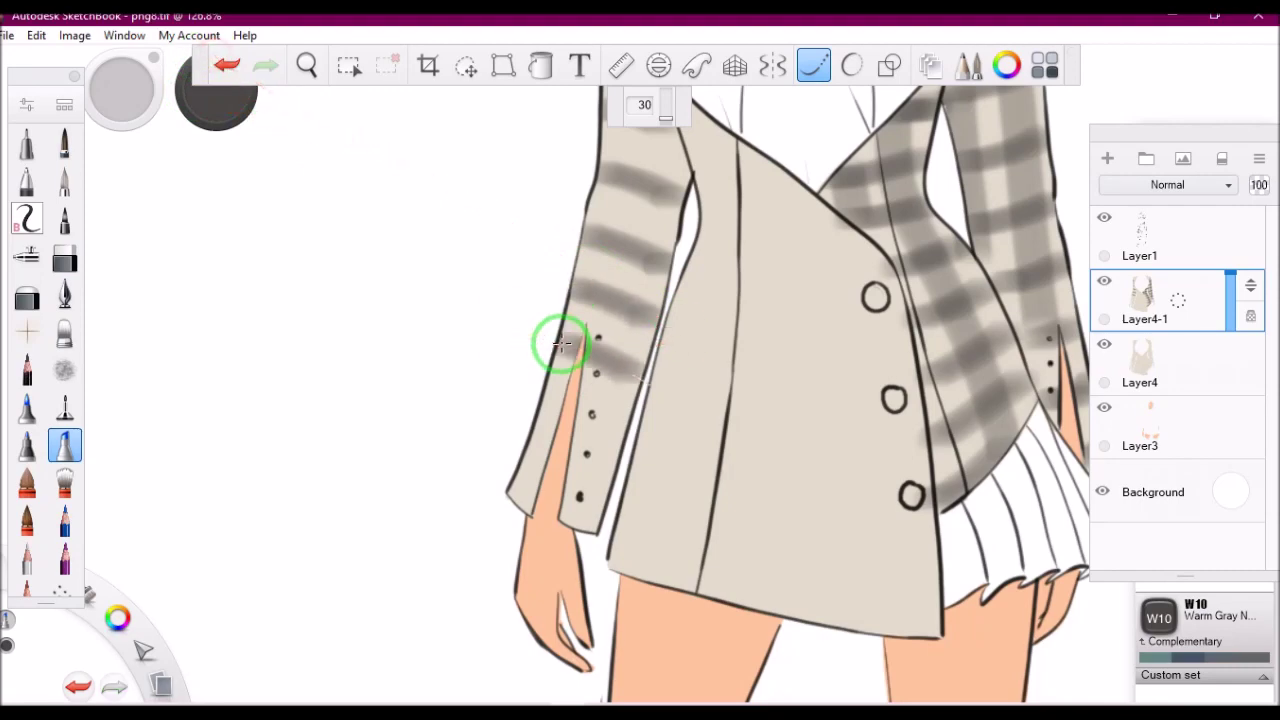
{"action": "left_click", "coordinate": [306, 65]}
{"action": "left_click_drag", "start_coordinate": [508, 238], "coordinate": [470, 210]}
{"action": "left_click", "coordinate": [813, 65]}
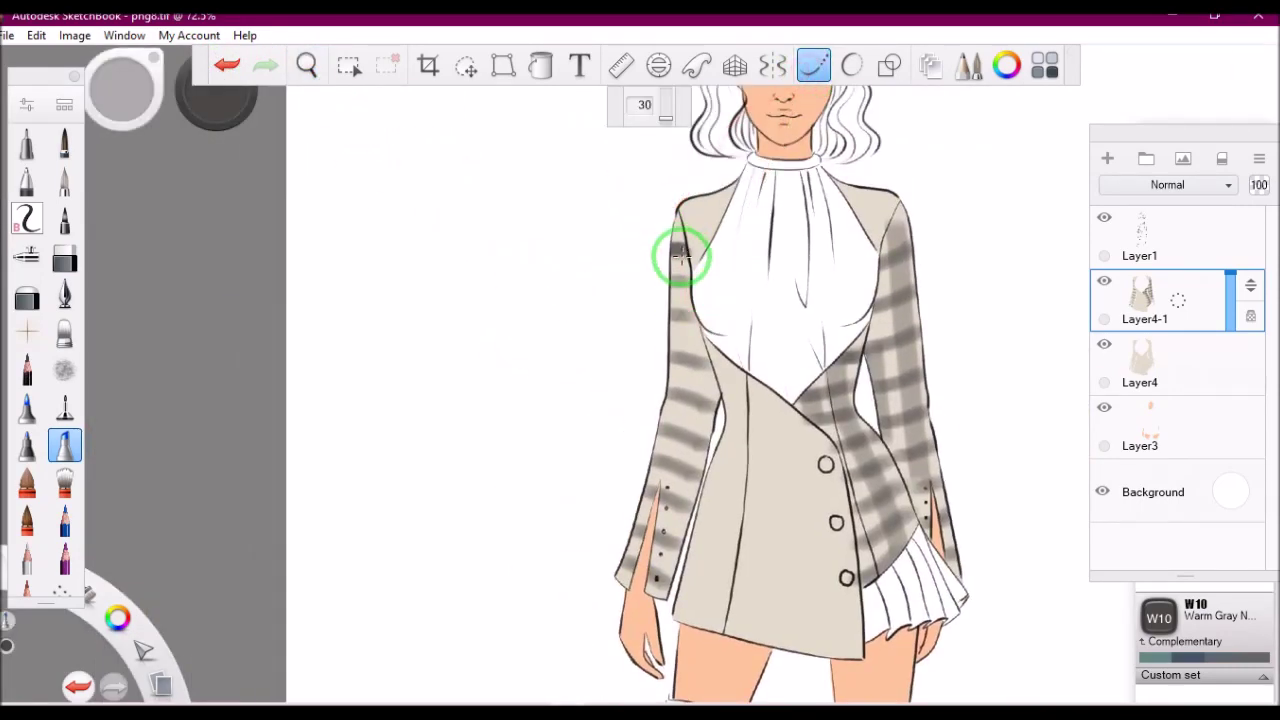
{"action": "left_click_drag", "start_coordinate": [683, 265], "coordinate": [705, 358]}
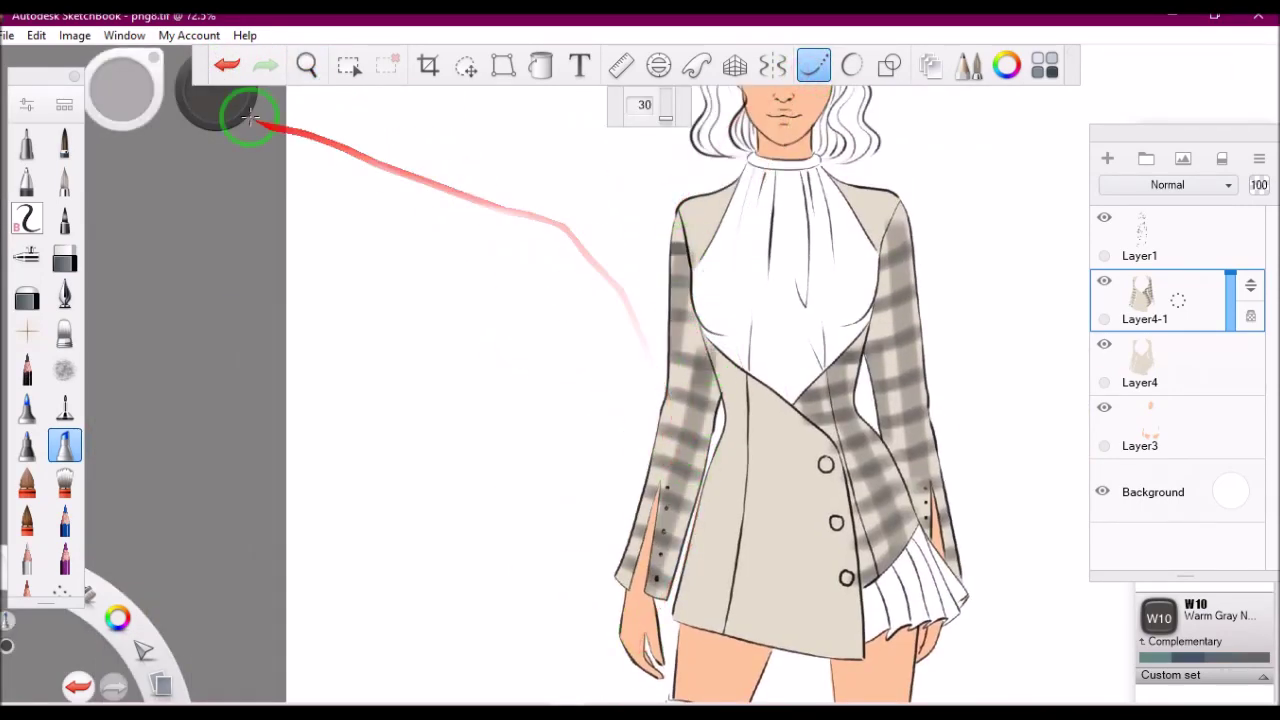
{"action": "left_click", "coordinate": [226, 65]}
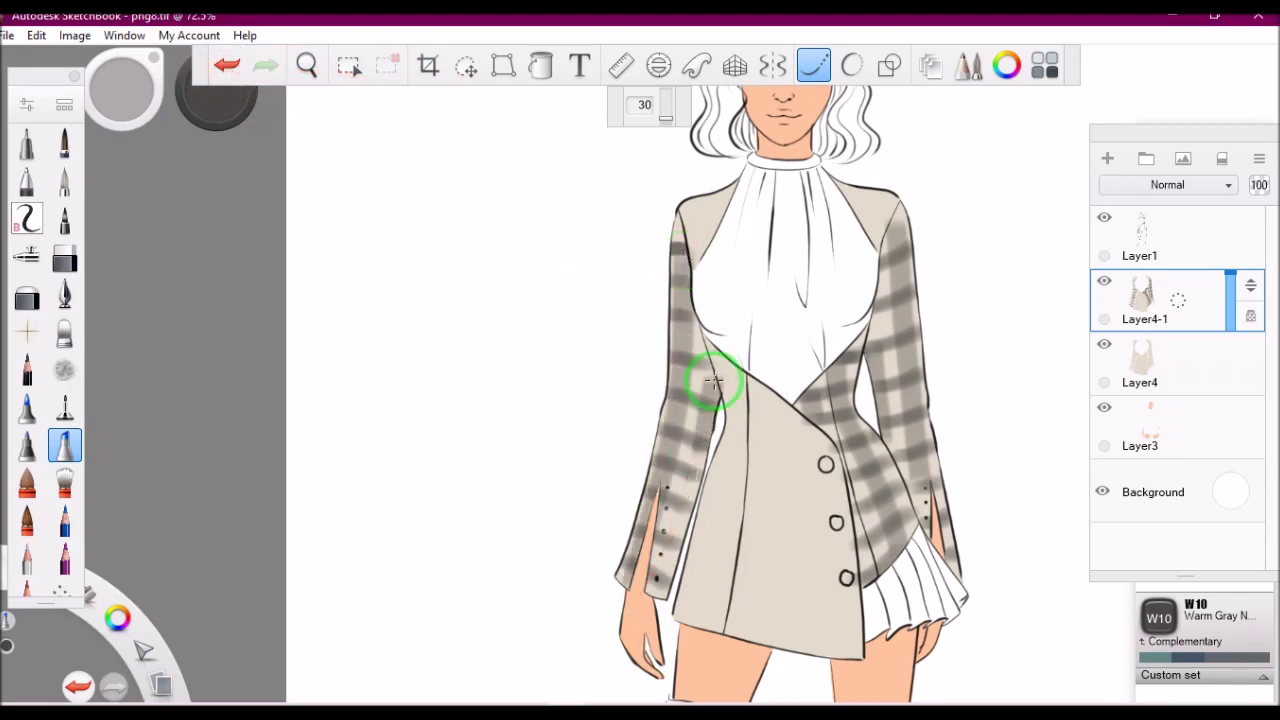
{"action": "scroll", "coordinate": [634, 229], "scroll_direction": "down", "scroll_amount": 5}
{"action": "scroll", "coordinate": [714, 429], "scroll_direction": "up", "scroll_amount": 8}
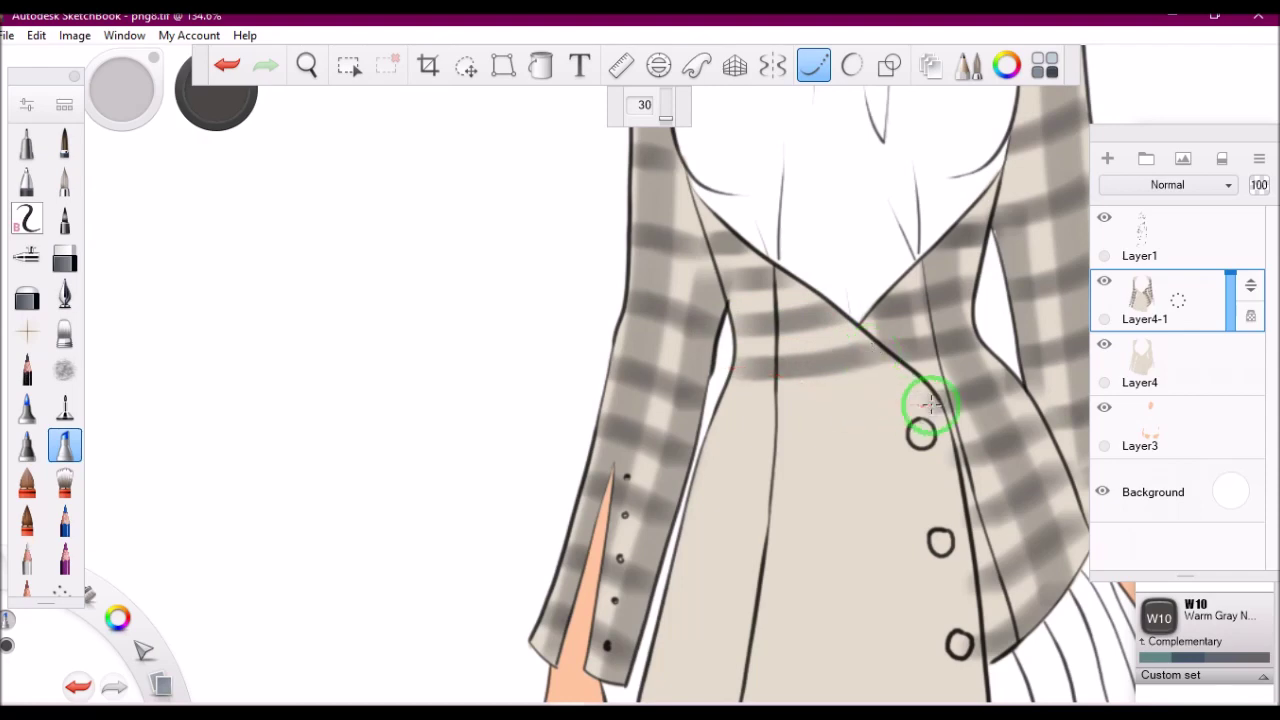
Paint four horizontal plaid stripes across the jacket front.
{"action": "left_click_drag", "start_coordinate": [930, 405], "coordinate": [715, 412]}
{"action": "left_click_drag", "start_coordinate": [700, 468], "coordinate": [950, 470]}
{"action": "left_click_drag", "start_coordinate": [690, 525], "coordinate": [955, 530]}
{"action": "left_click_drag", "start_coordinate": [765, 582], "coordinate": [972, 577]}
Add horizontal plaid stripes on the lower jacket near the hem, undoing stray strokes.
{"action": "left_click", "coordinate": [307, 65]}
{"action": "left_click_drag", "start_coordinate": [563, 486], "coordinate": [551, 234]}
{"action": "left_click", "coordinate": [226, 65]}
{"action": "mouse_move", "coordinate": [957, 390]}
{"action": "left_mouse_down"}
{"action": "mouse_move", "coordinate": [772, 398]}
{"action": "mouse_move", "coordinate": [966, 389]}
{"action": "left_mouse_up"}
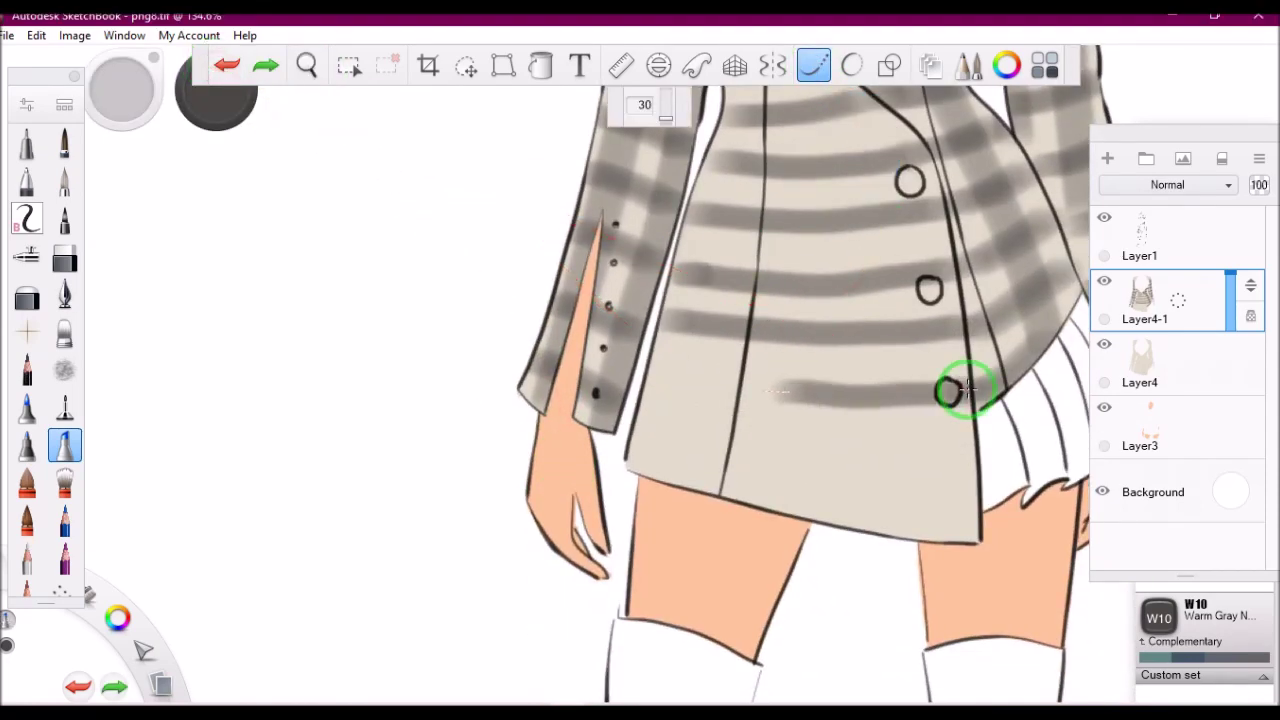
{"action": "left_click_drag", "start_coordinate": [790, 394], "coordinate": [640, 392]}
{"action": "left_click_drag", "start_coordinate": [650, 438], "coordinate": [971, 449]}
{"action": "left_click_drag", "start_coordinate": [740, 498], "coordinate": [966, 500]}
{"action": "mouse_move", "coordinate": [307, 65]}
{"action": "left_mouse_down"}
{"action": "mouse_move", "coordinate": [728, 322]}
{"action": "mouse_move", "coordinate": [776, 268]}
{"action": "left_mouse_up"}
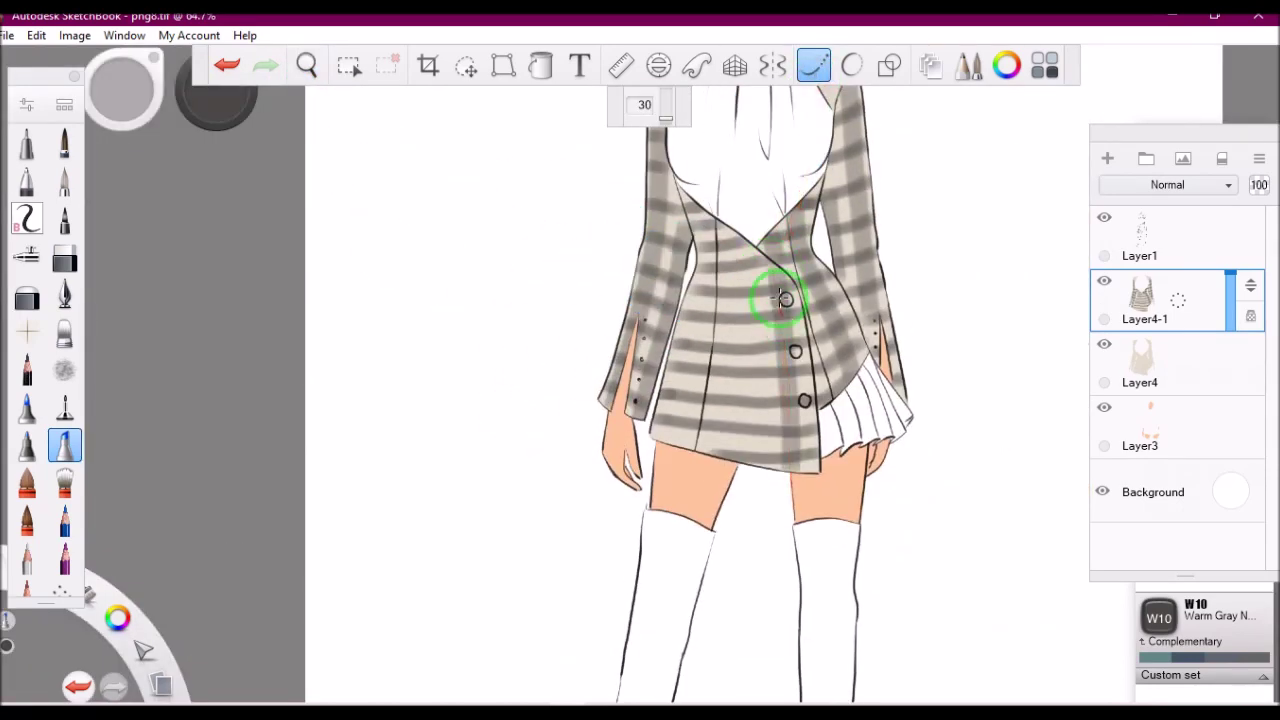
{"action": "key", "text": "ctrl+z"}
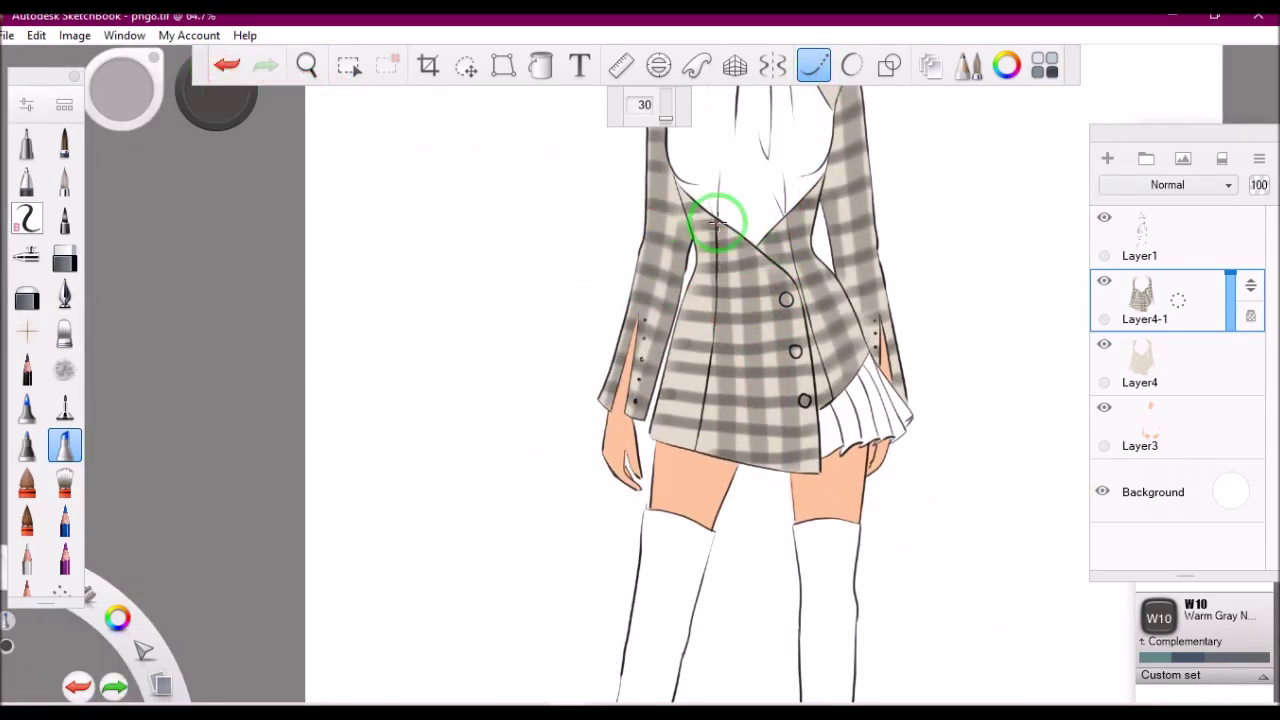
{"action": "scroll", "coordinate": [623, 263], "scroll_direction": "down", "scroll_amount": 5}
{"action": "scroll", "coordinate": [634, 263], "scroll_direction": "up", "scroll_amount": 3}
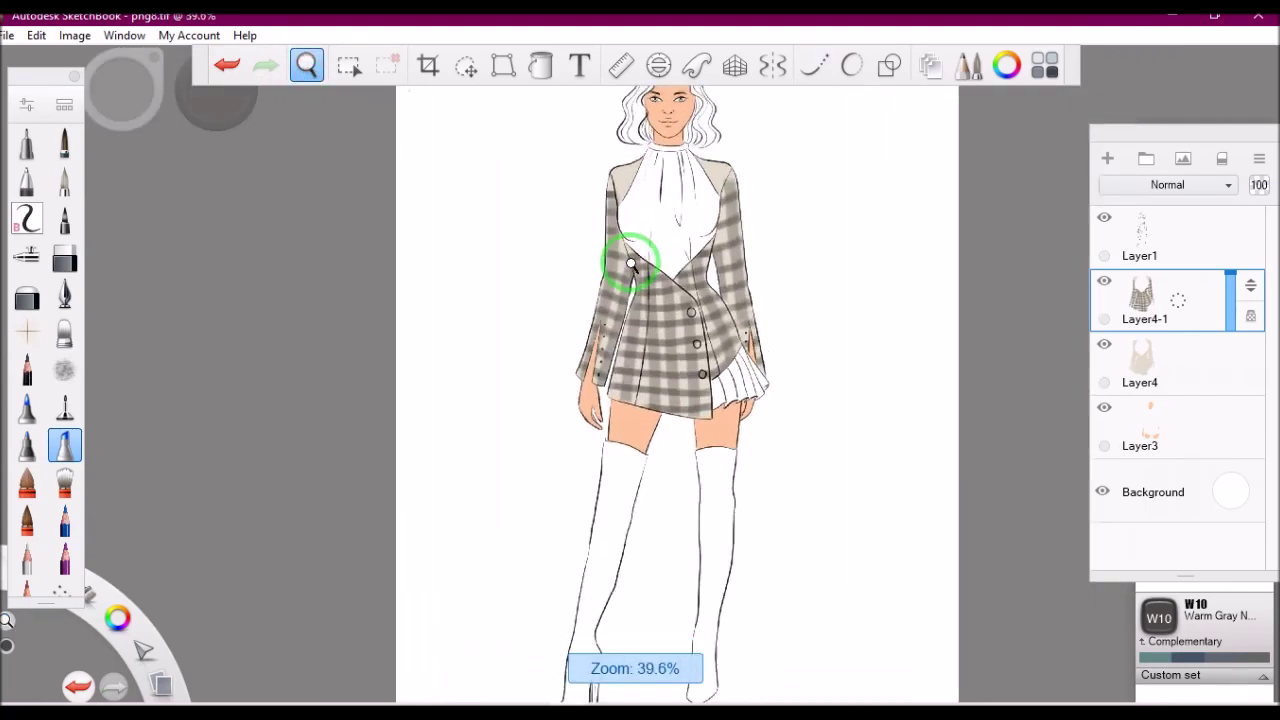
Add a new layer and set up a smoothed fine liner in 110 Special Black.
{"action": "scroll", "coordinate": [594, 206], "scroll_direction": "up", "scroll_amount": 4}
{"action": "scroll", "coordinate": [781, 268], "scroll_direction": "down", "scroll_amount": 1}
{"action": "left_click", "coordinate": [1107, 158]}
{"action": "left_click", "coordinate": [1045, 65]}
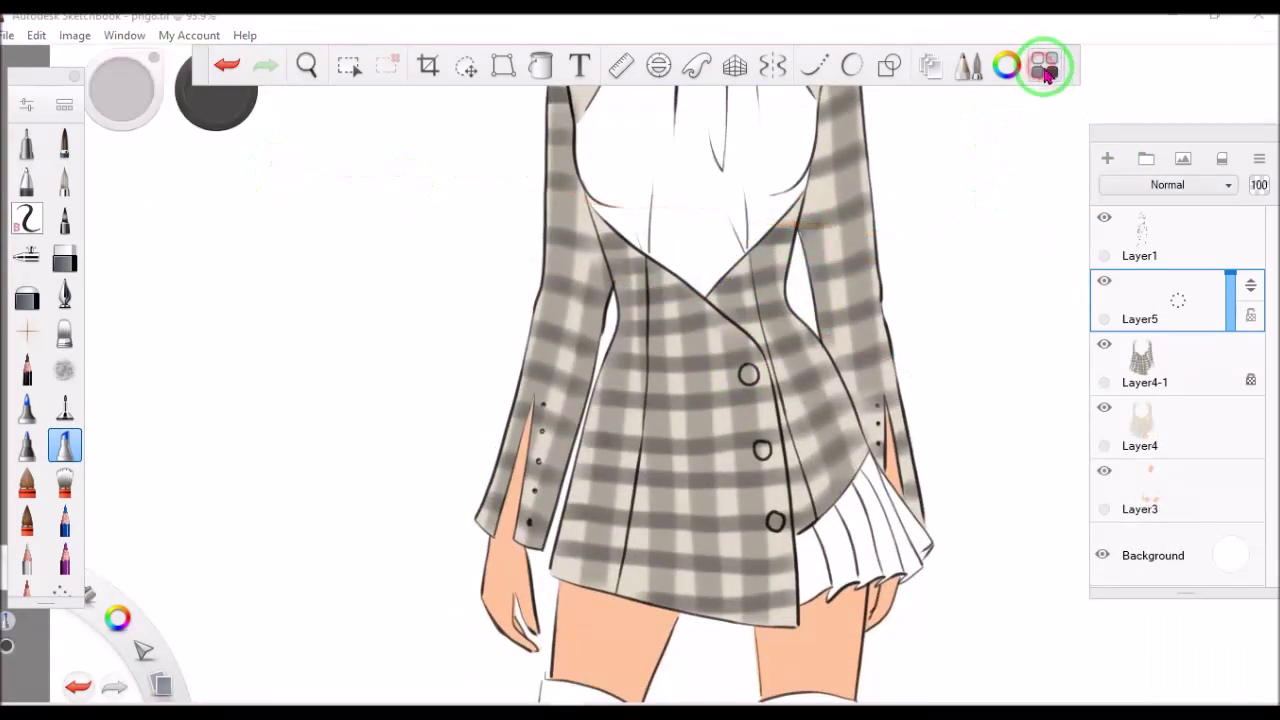
{"action": "left_click", "coordinate": [27, 410]}
{"action": "left_click", "coordinate": [813, 65]}
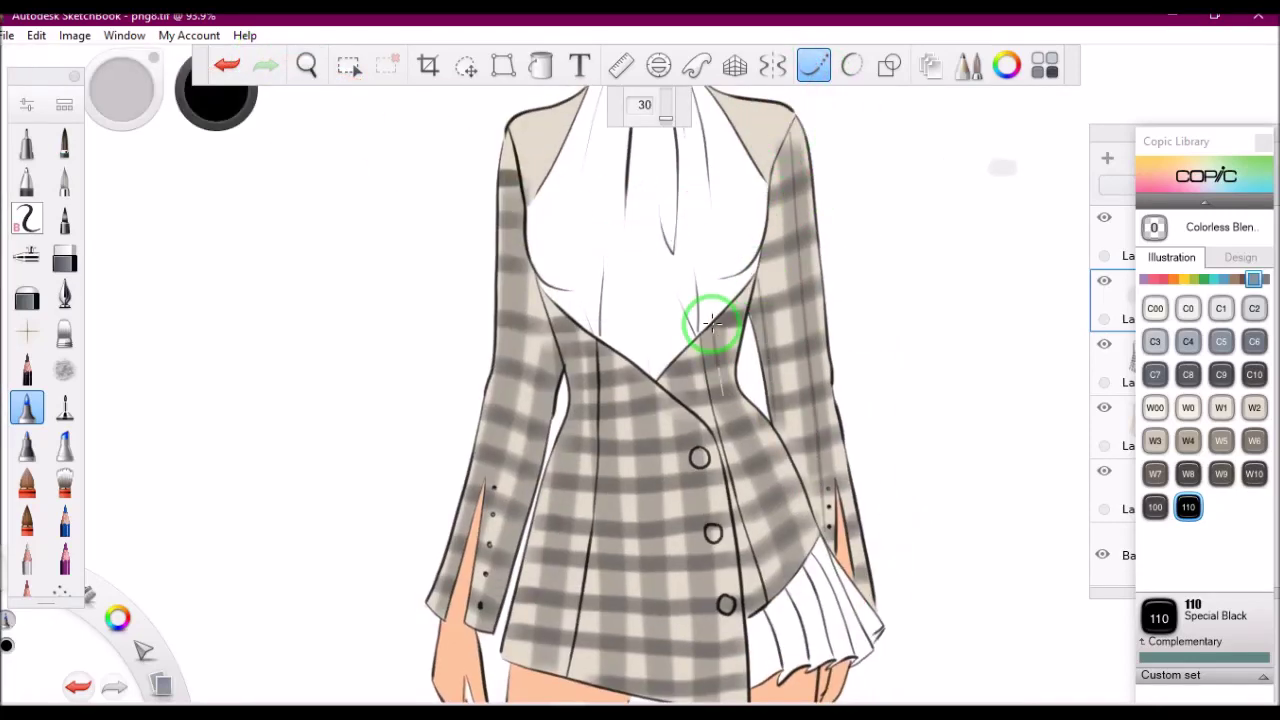
Undo the last stroke and zoom in closely on the jacket front.
{"action": "left_click", "coordinate": [227, 65]}
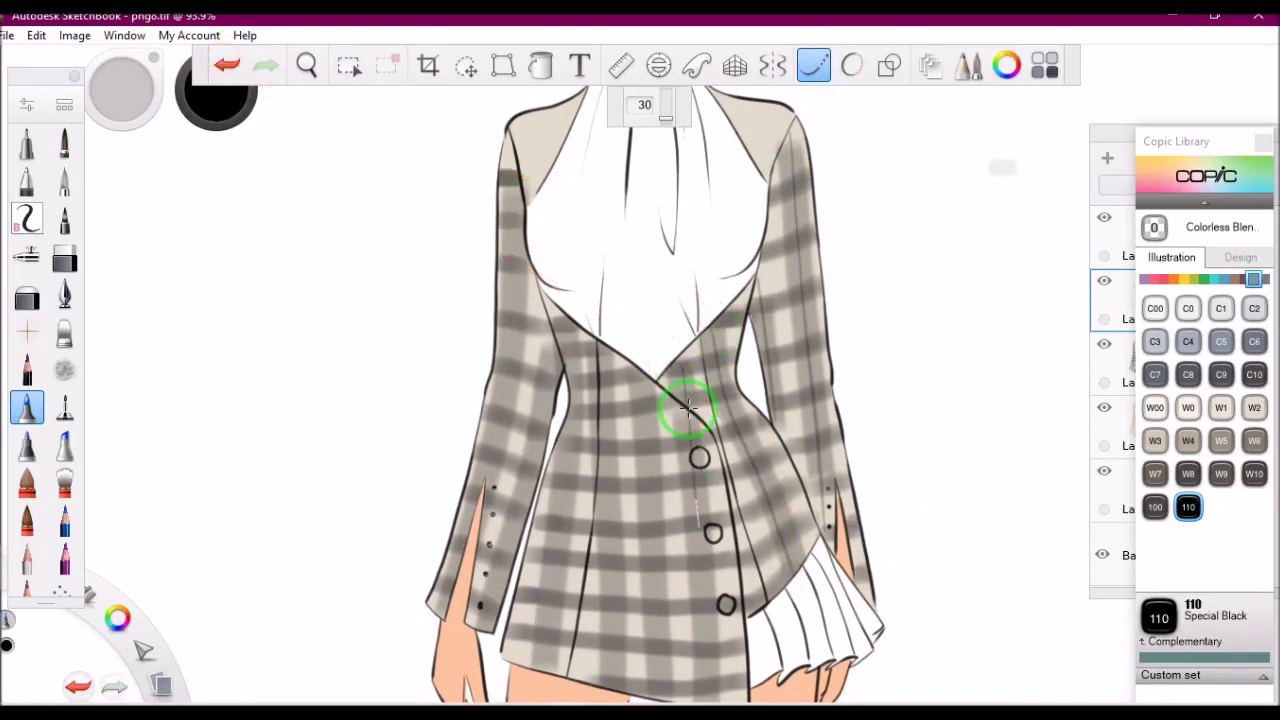
{"action": "left_click", "coordinate": [307, 65]}
{"action": "left_click_drag", "start_coordinate": [608, 377], "coordinate": [718, 302]}
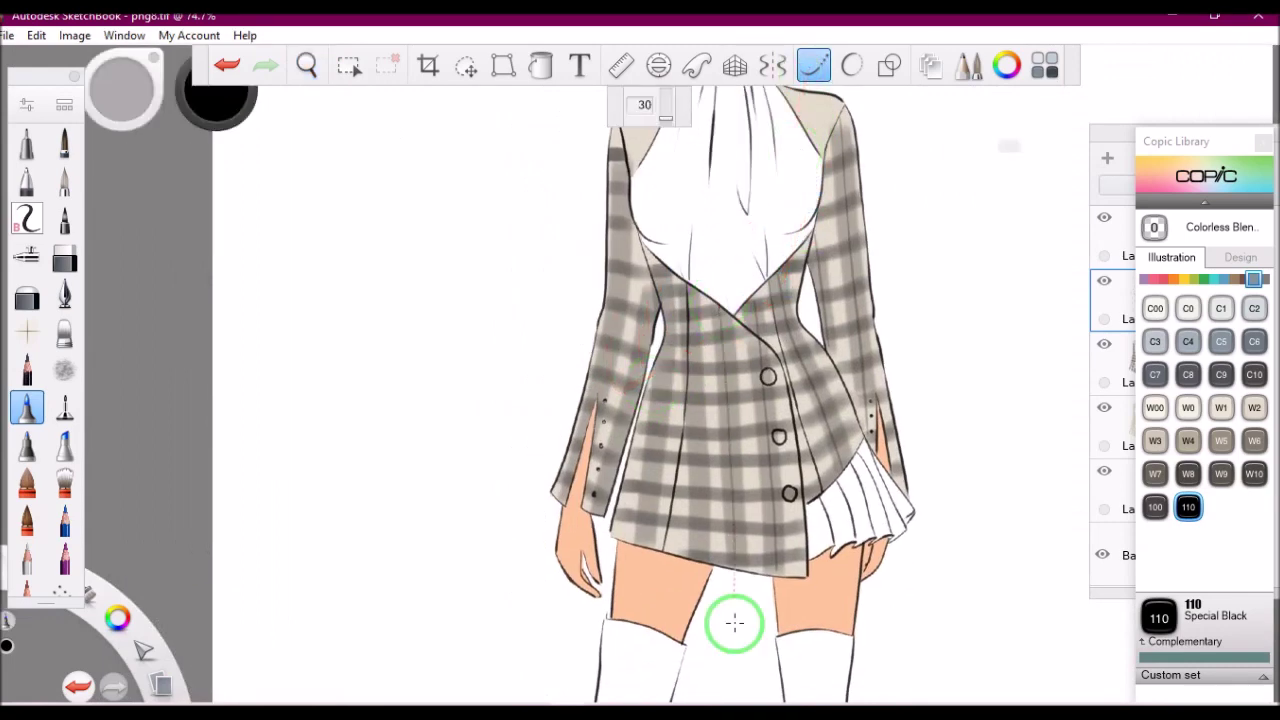
{"action": "left_click", "coordinate": [307, 65]}
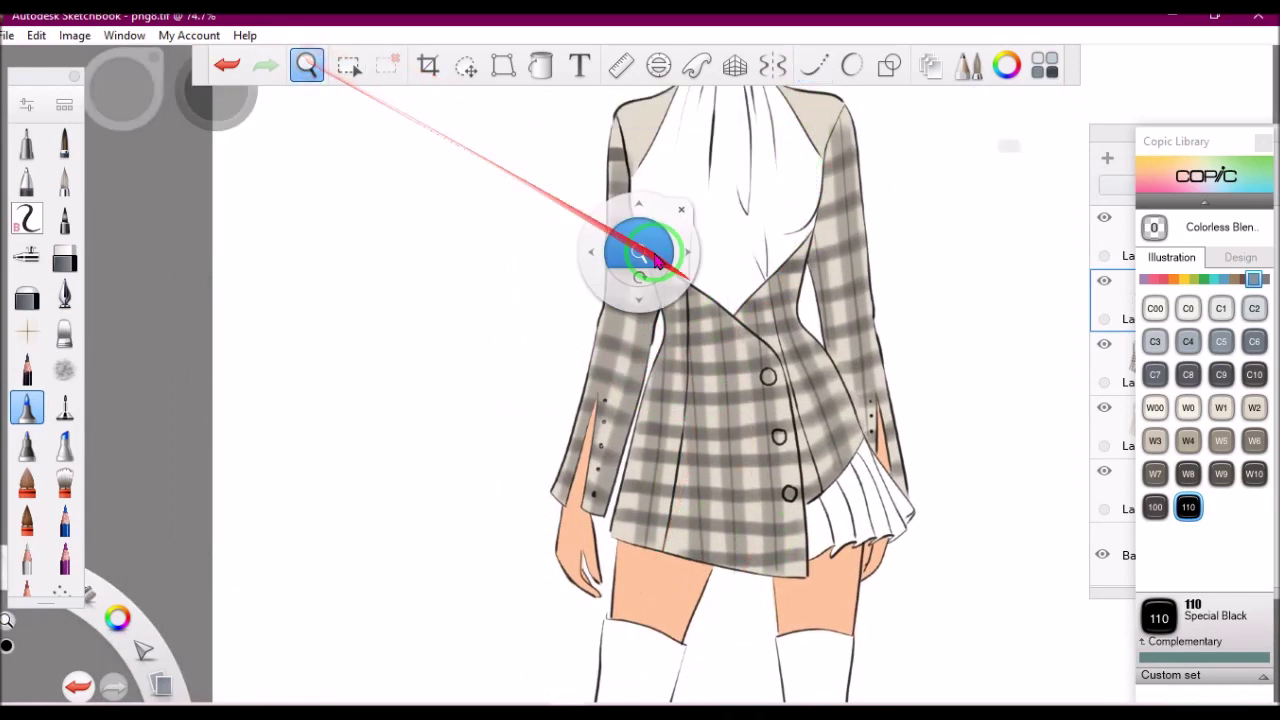
{"action": "left_click_drag", "start_coordinate": [557, 251], "coordinate": [757, 157]}
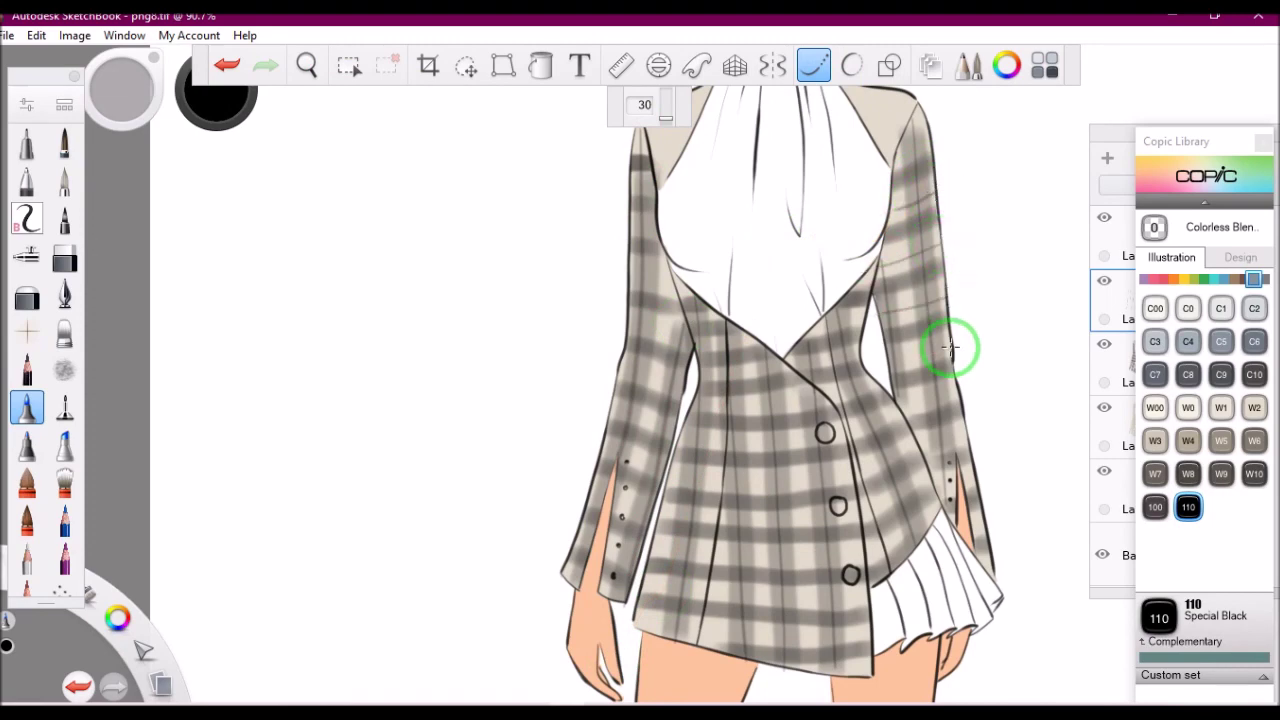
{"action": "left_click_drag", "start_coordinate": [307, 65], "coordinate": [905, 345]}
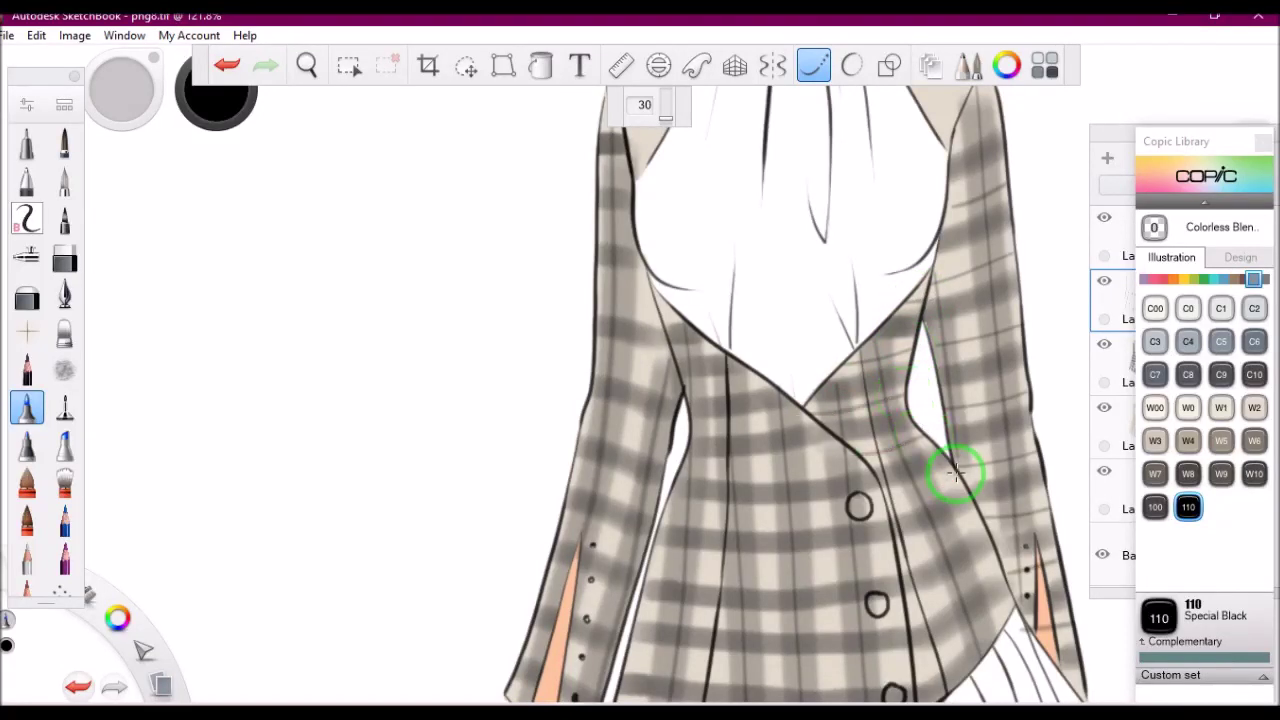
{"action": "left_click_drag", "start_coordinate": [307, 65], "coordinate": [782, 330]}
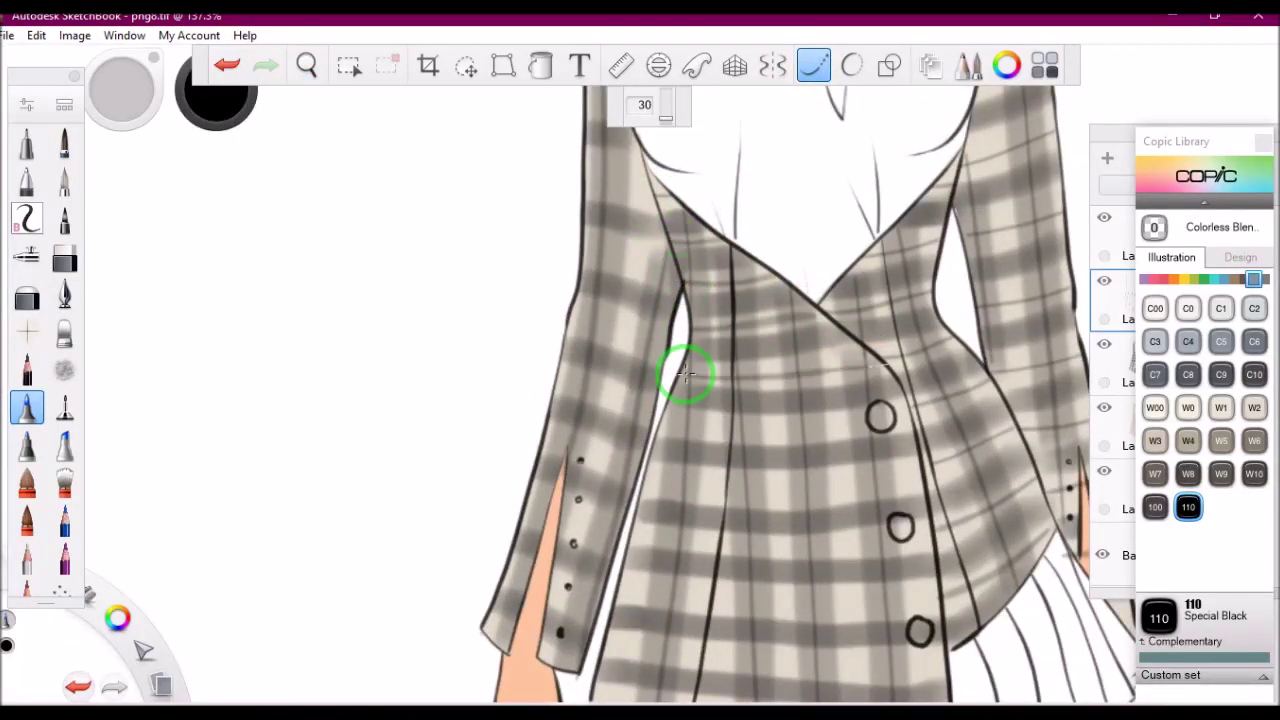
Try a shading stroke down the sleeve's top edge, undoing the stray strokes.
{"action": "scroll", "coordinate": [923, 475], "scroll_direction": "down", "scroll_amount": 5}
{"action": "scroll", "coordinate": [875, 315], "scroll_direction": "up", "scroll_amount": 4}
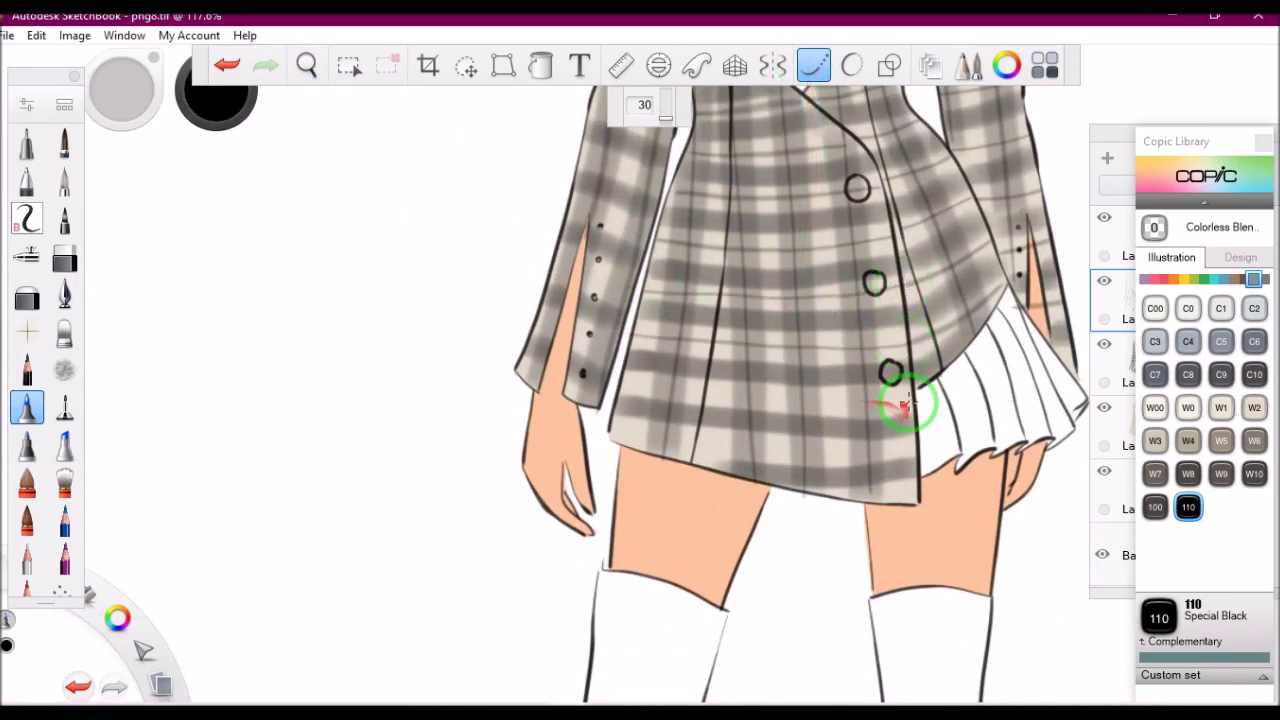
{"action": "key", "text": "ctrl+z"}
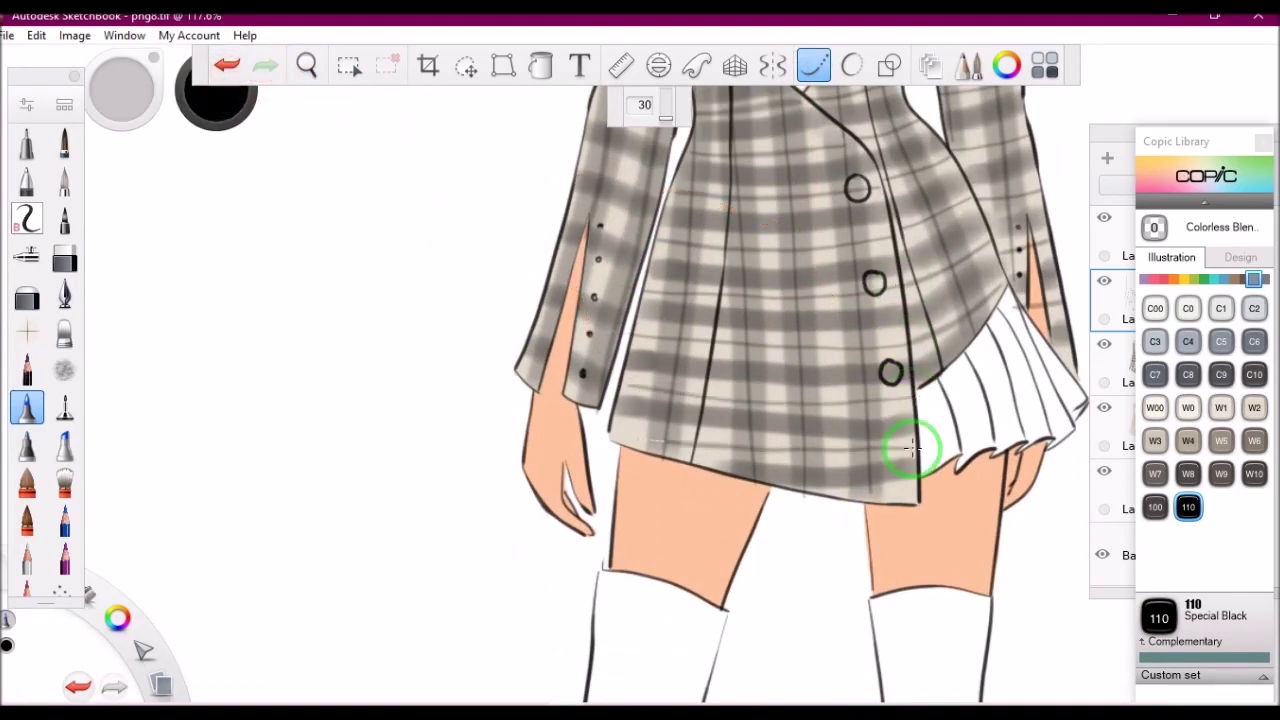
{"action": "scroll", "coordinate": [537, 206], "scroll_direction": "down", "scroll_amount": 5}
{"action": "scroll", "coordinate": [543, 400], "scroll_direction": "down", "scroll_amount": 1}
{"action": "scroll", "coordinate": [549, 400], "scroll_direction": "up", "scroll_amount": 6}
{"action": "scroll", "coordinate": [630, 200], "scroll_direction": "up", "scroll_amount": 1}
{"action": "left_click_drag", "start_coordinate": [648, 155], "coordinate": [642, 252]}
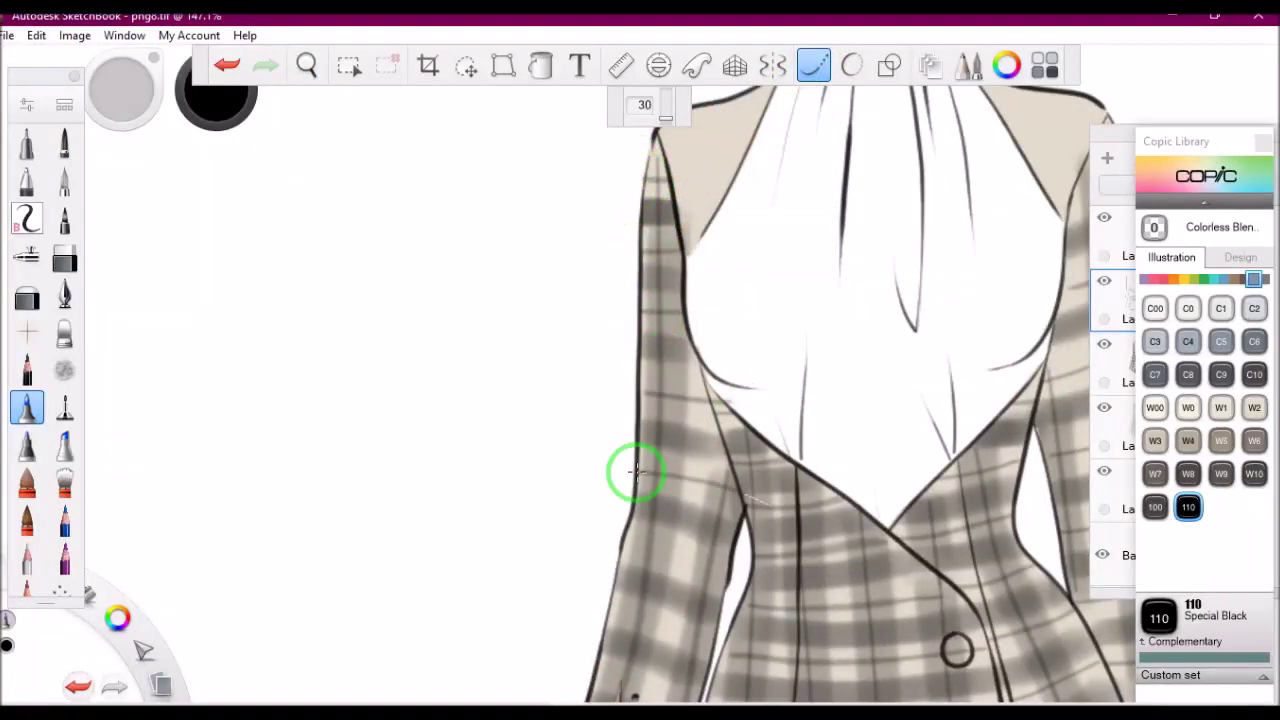
{"action": "left_click", "coordinate": [307, 65]}
{"action": "key", "text": "ctrl+z"}
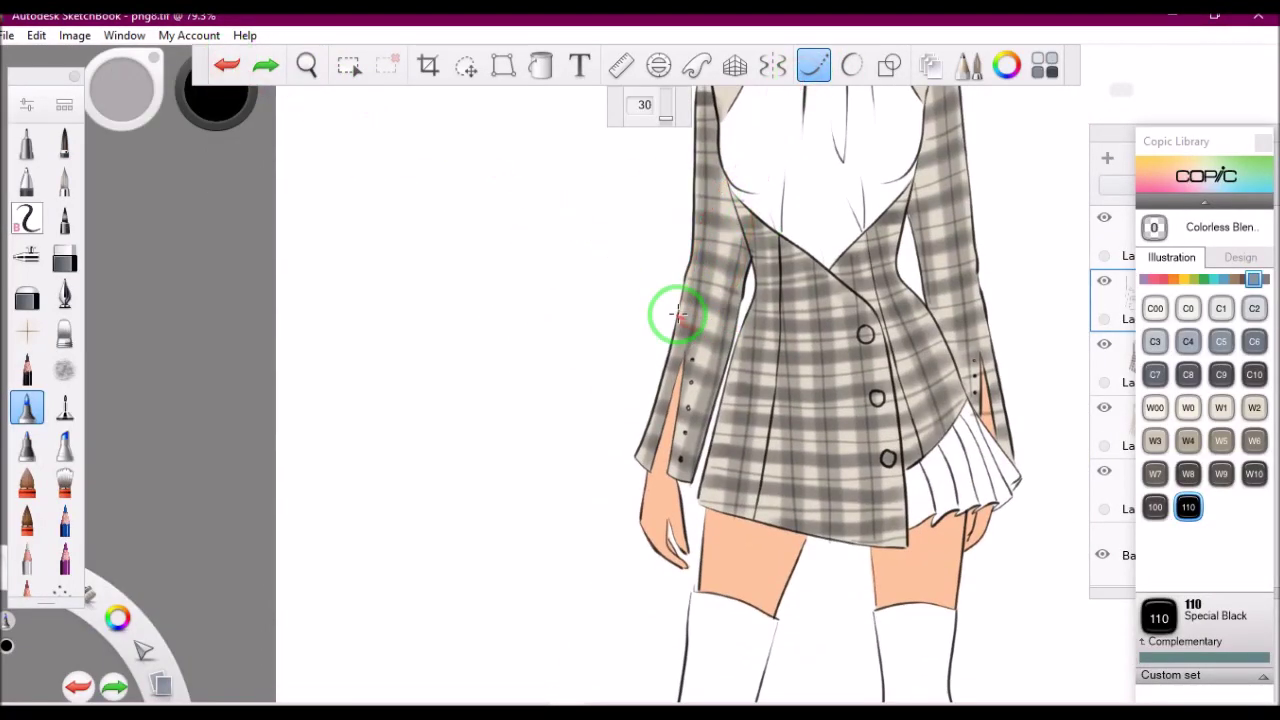
Zoom out to view the whole jacket and switch to a pencil brush.
{"action": "left_click", "coordinate": [307, 65]}
{"action": "scroll", "coordinate": [700, 349], "scroll_direction": "down", "scroll_amount": 5}
{"action": "scroll", "coordinate": [651, 374], "scroll_direction": "up", "scroll_amount": 2}
{"action": "scroll", "coordinate": [610, 355], "scroll_direction": "up", "scroll_amount": 1}
{"action": "scroll", "coordinate": [610, 355], "scroll_direction": "up", "scroll_amount": 1}
{"action": "scroll", "coordinate": [606, 214], "scroll_direction": "down", "scroll_amount": 1}
{"action": "scroll", "coordinate": [609, 214], "scroll_direction": "down", "scroll_amount": 1}
{"action": "scroll", "coordinate": [644, 171], "scroll_direction": "up", "scroll_amount": 6}
{"action": "left_click", "coordinate": [1114, 157]}
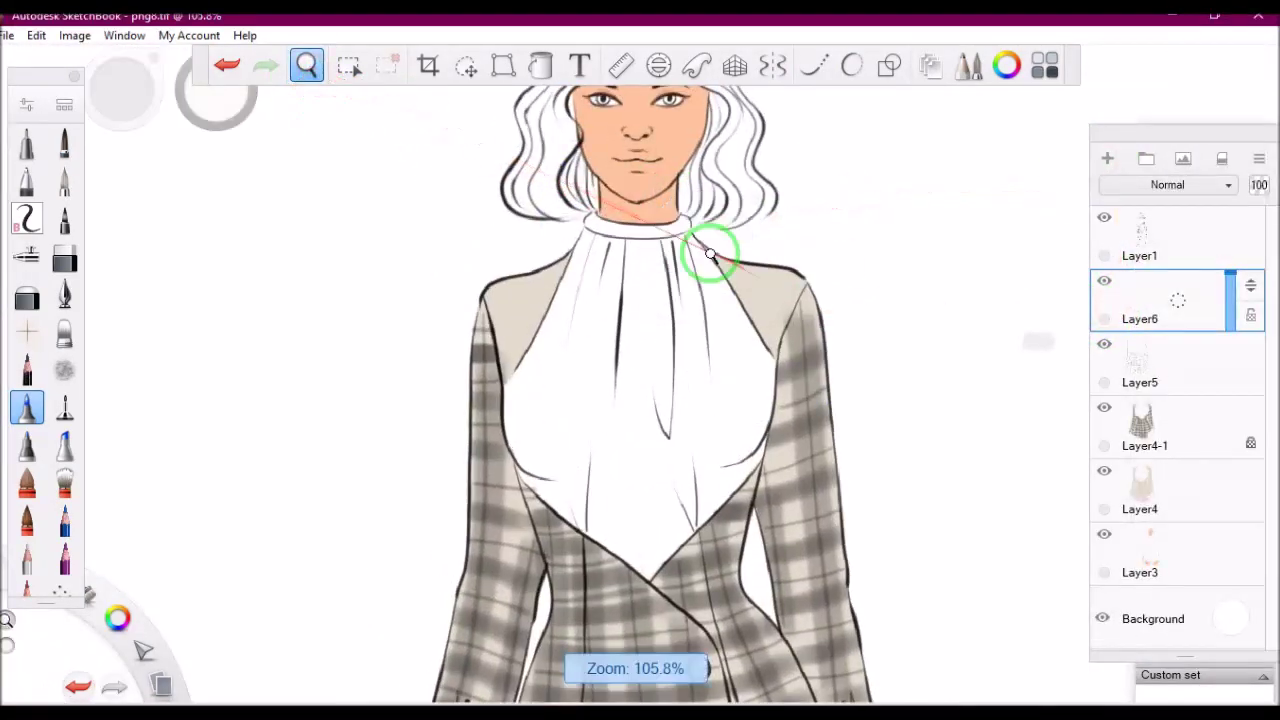
Dot black speckles on the right shoulder with a fine marker in Copic 110 Special Black.
{"action": "scroll", "coordinate": [714, 251], "scroll_direction": "up", "scroll_amount": 2}
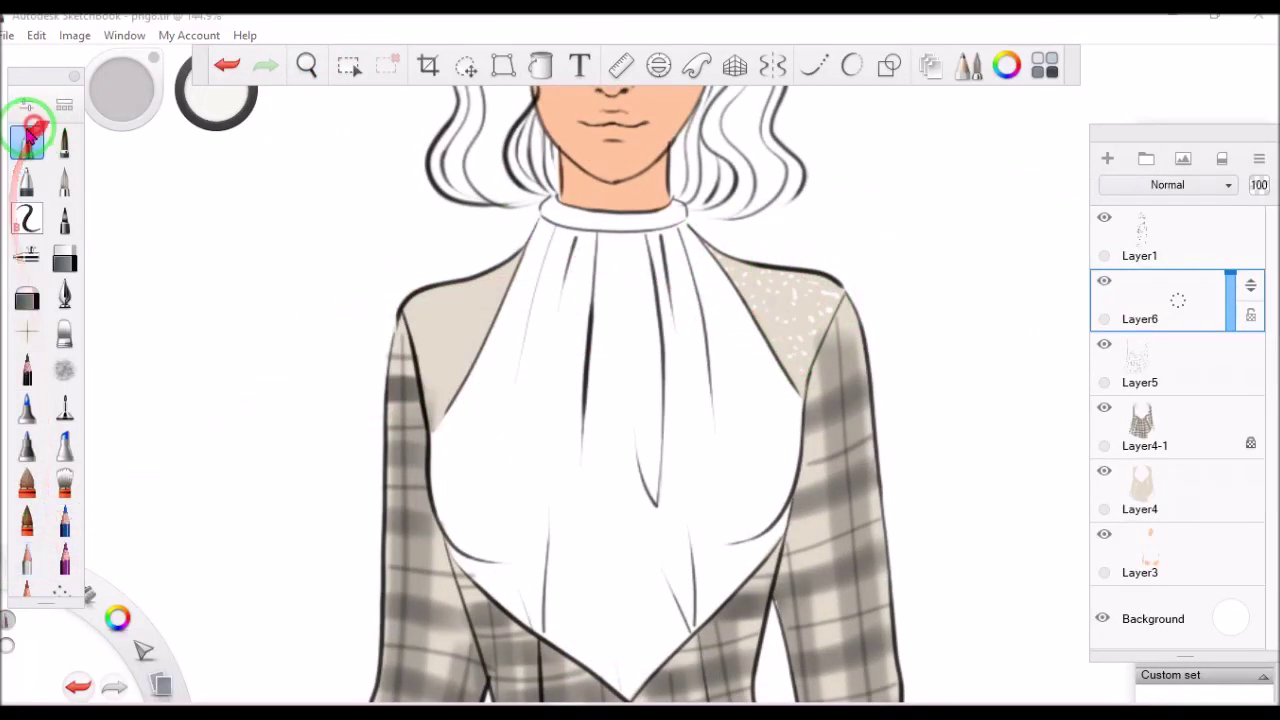
{"action": "left_click", "coordinate": [1006, 65]}
{"action": "left_click", "coordinate": [1188, 507]}
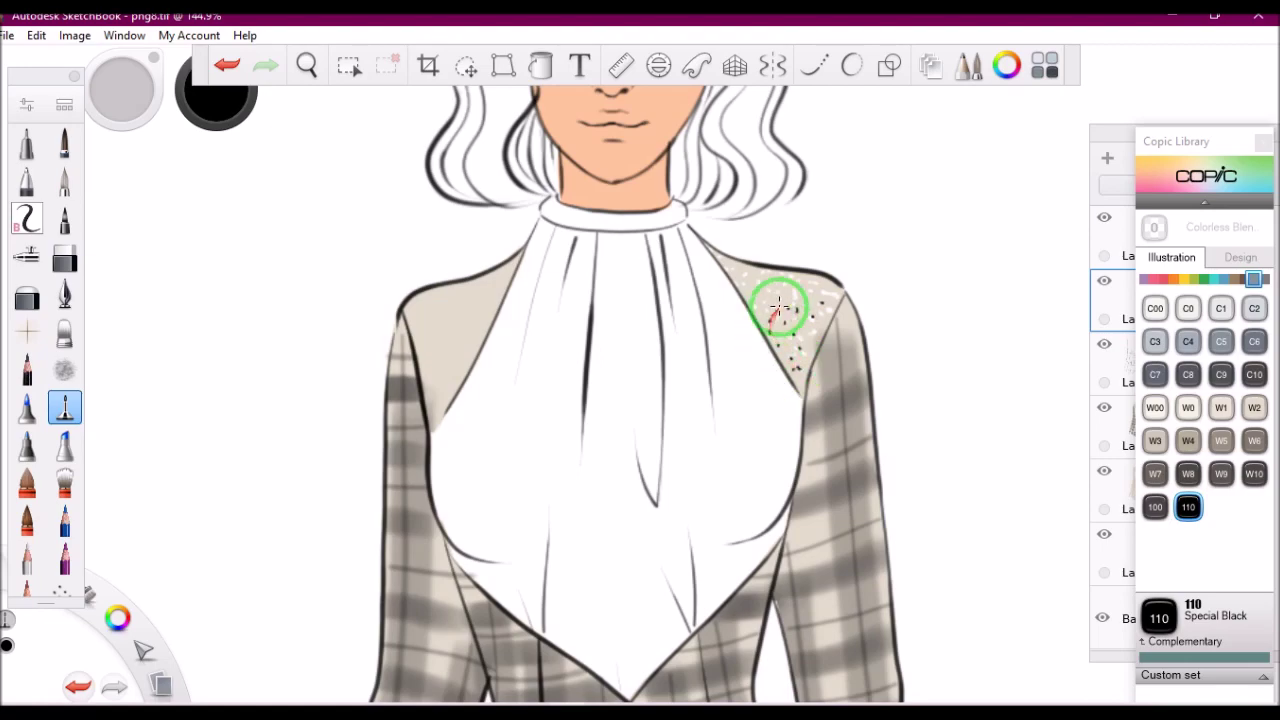
{"action": "scroll", "coordinate": [740, 280], "scroll_direction": "down", "scroll_amount": 5}
{"action": "scroll", "coordinate": [700, 238], "scroll_direction": "down", "scroll_amount": 3}
{"action": "scroll", "coordinate": [700, 243], "scroll_direction": "up", "scroll_amount": 10}
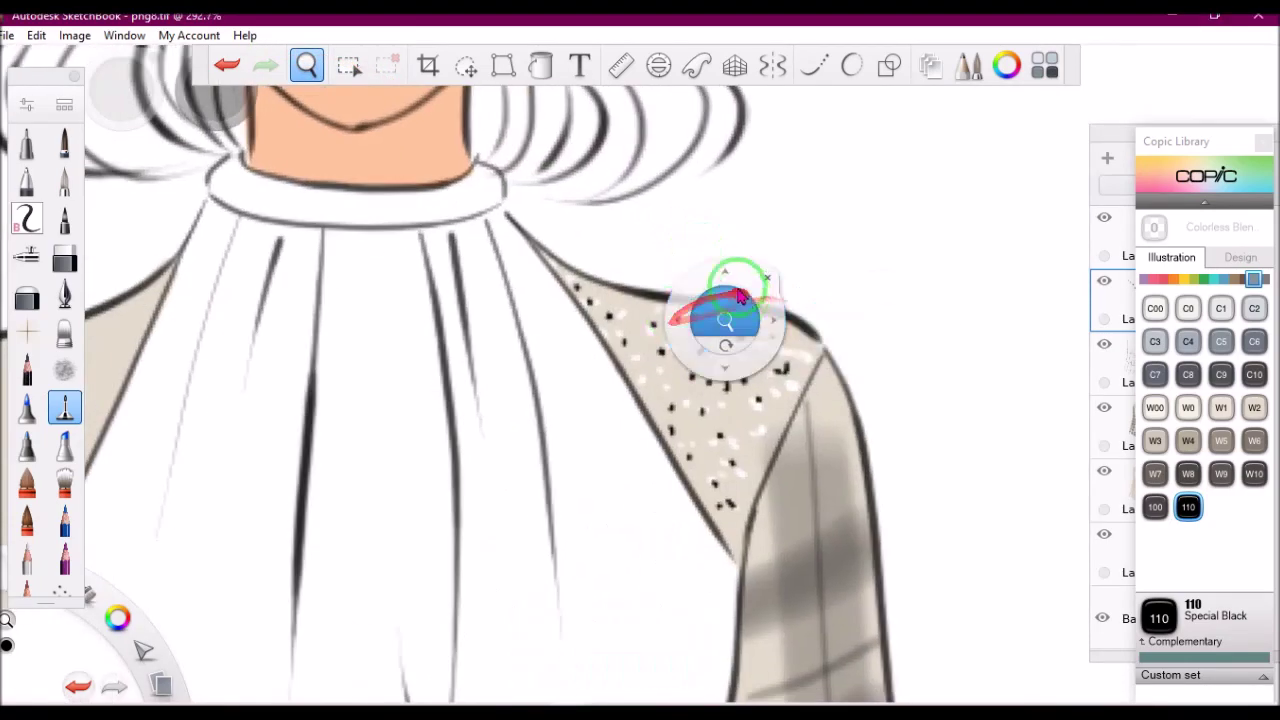
{"action": "scroll", "coordinate": [640, 257], "scroll_direction": "down", "scroll_amount": 3}
Hide the speckle layer Layer6 and add a new empty Layer7.
{"action": "left_click", "coordinate": [1104, 281]}
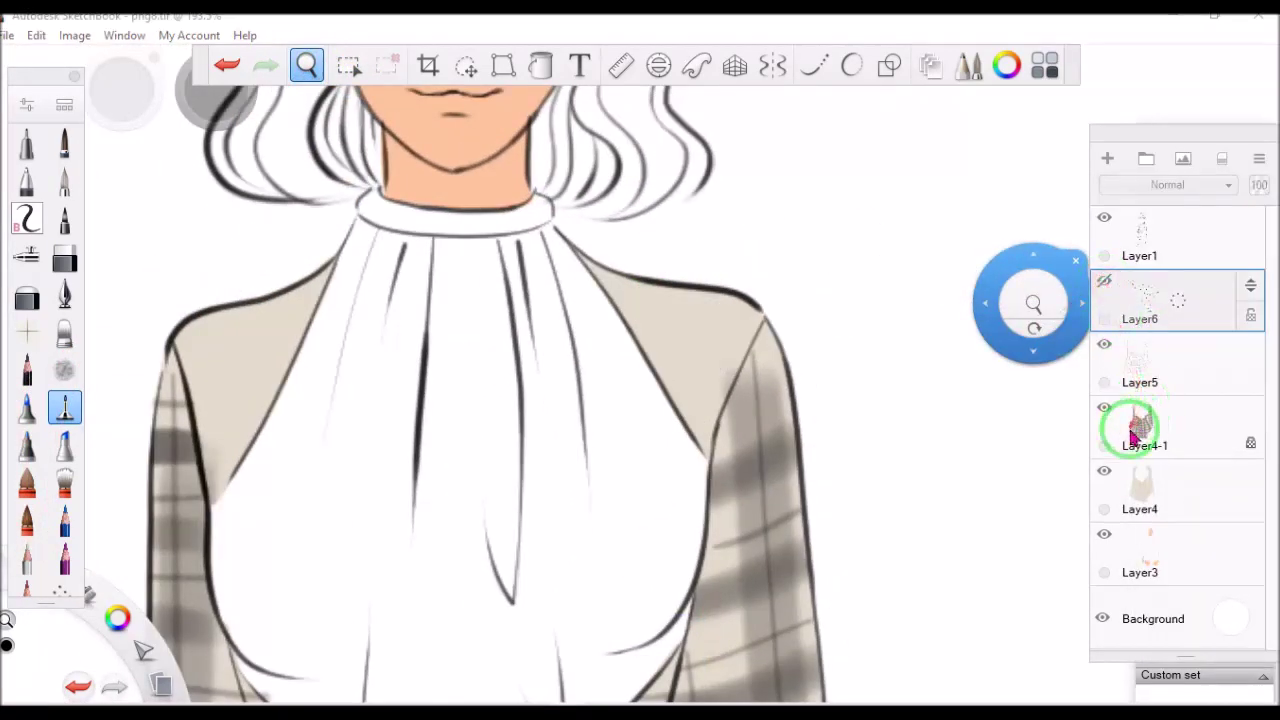
{"action": "left_click", "coordinate": [1107, 158]}
{"action": "scroll", "coordinate": [811, 386], "scroll_direction": "down", "scroll_amount": 3}
{"action": "scroll", "coordinate": [814, 380], "scroll_direction": "up", "scroll_amount": 3}
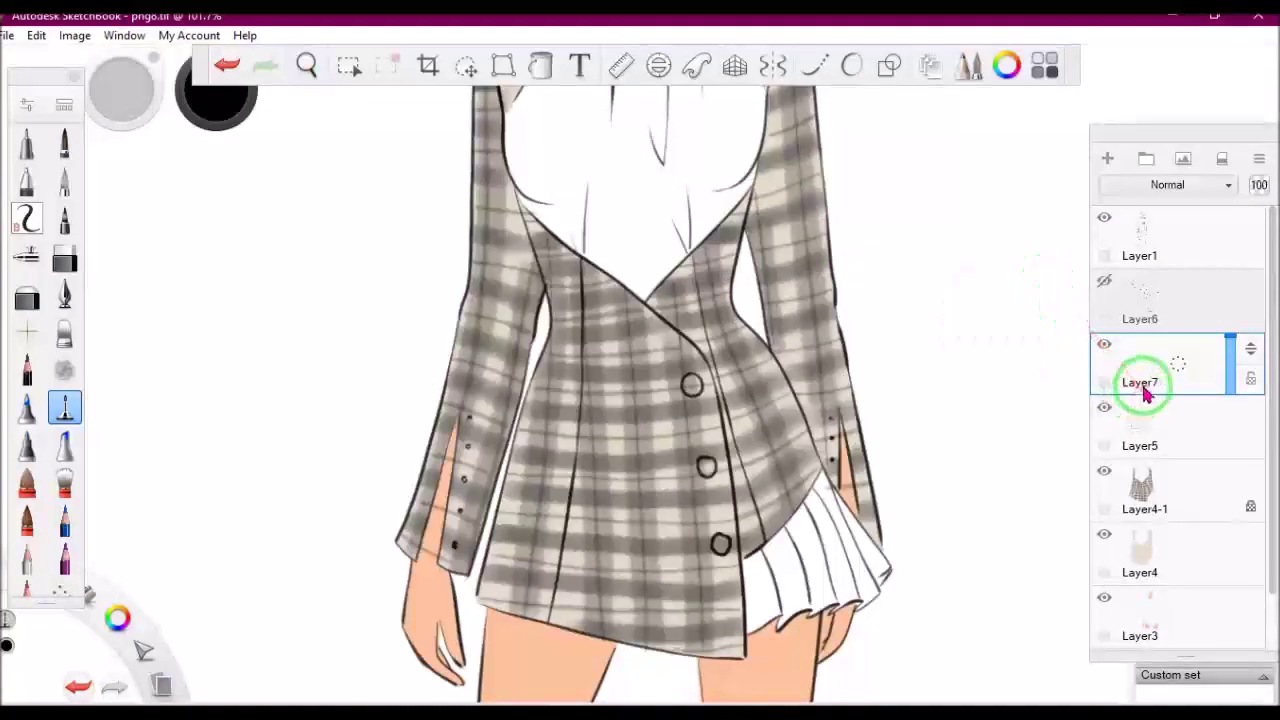
Make jacket layer Layer4-1 active with the airbrush in W7 warm grey.
{"action": "left_click", "coordinate": [1140, 418]}
{"action": "left_click", "coordinate": [1130, 388]}
{"action": "left_click", "coordinate": [27, 254]}
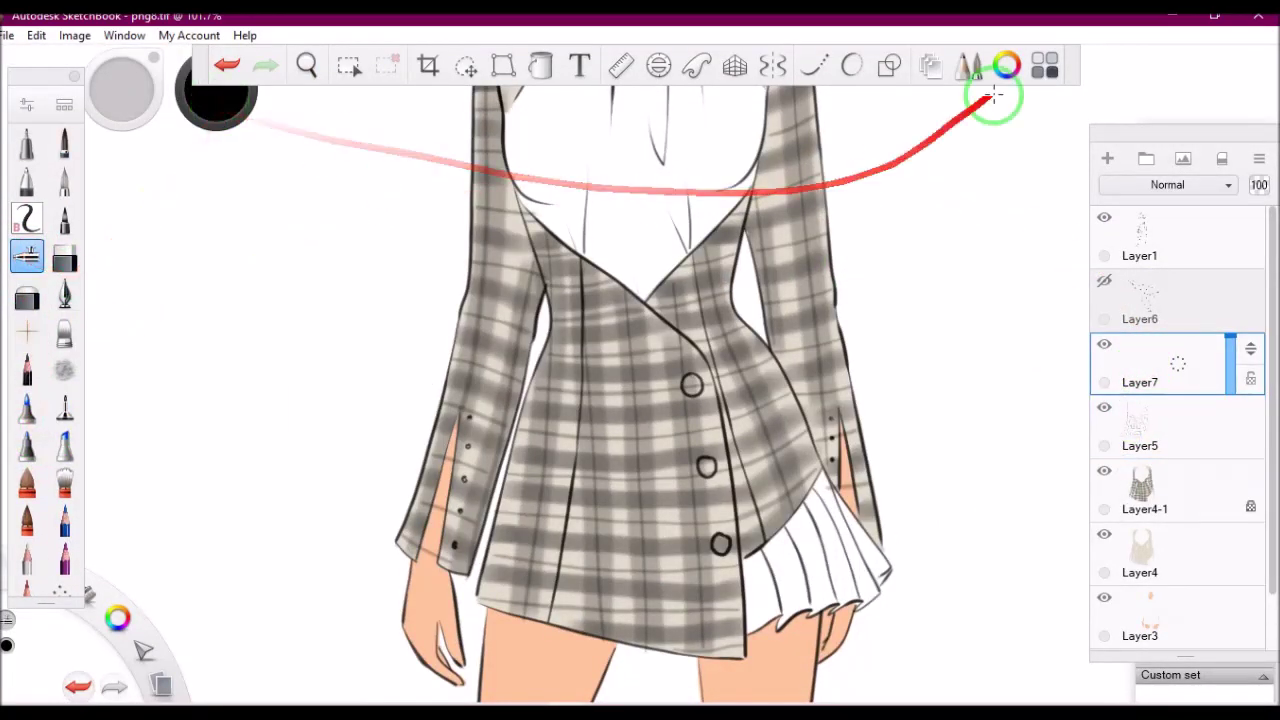
{"action": "left_click", "coordinate": [1006, 65]}
{"action": "left_click", "coordinate": [1155, 475]}
{"action": "left_click", "coordinate": [1178, 489]}
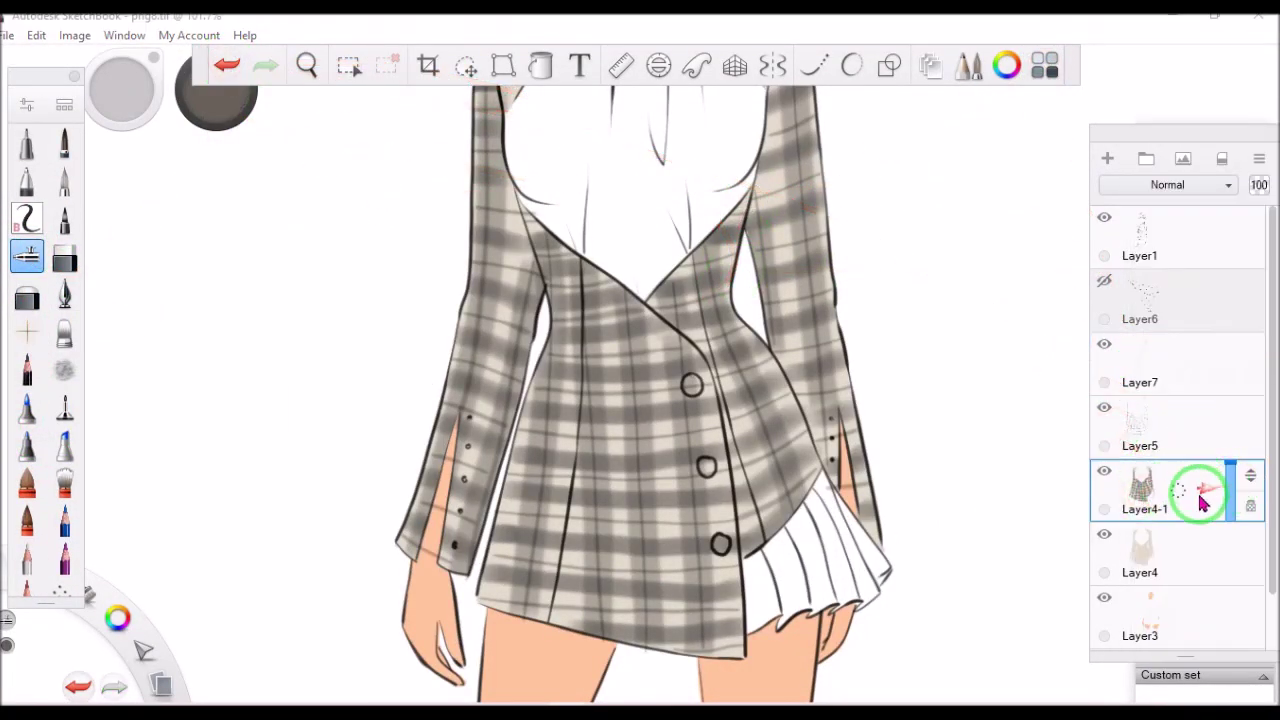
{"action": "left_click", "coordinate": [64, 143]}
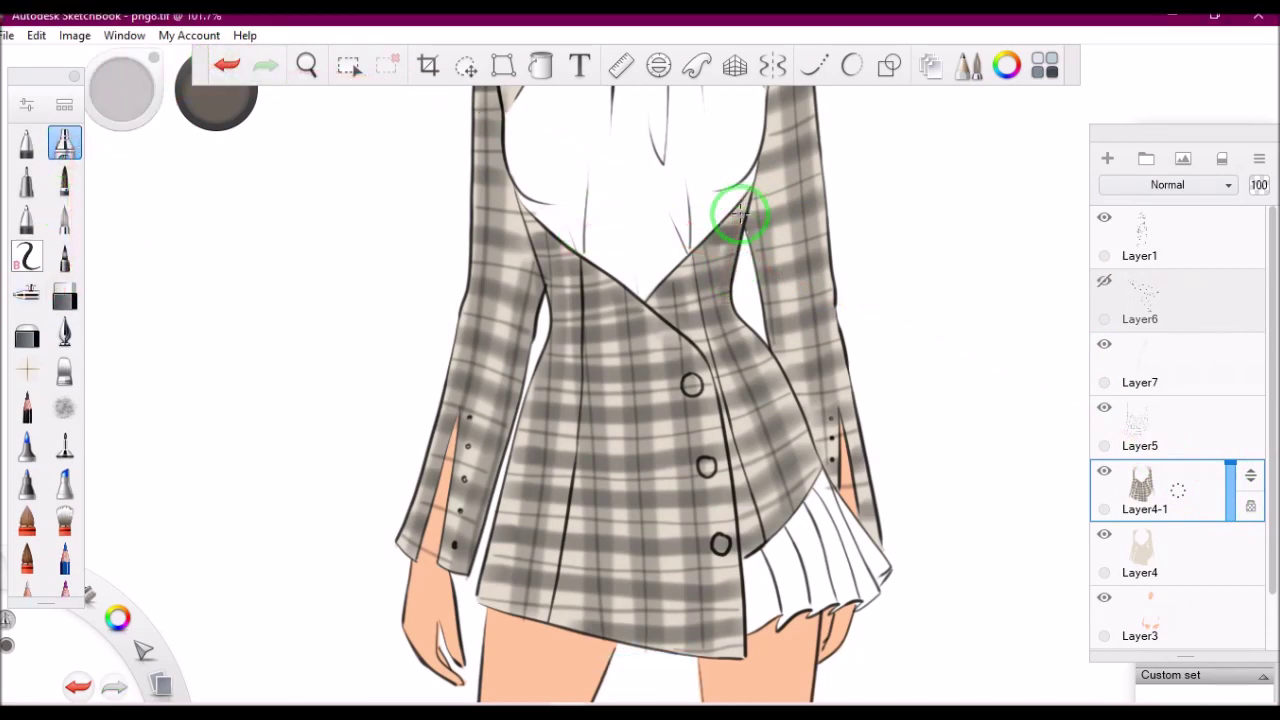
{"action": "left_click", "coordinate": [226, 65]}
{"action": "left_click", "coordinate": [27, 293]}
Airbrush soft grey along the right lapel, right sleeve edge and left-shoulder jacket edge.
{"action": "left_click_drag", "start_coordinate": [768, 310], "coordinate": [757, 218]}
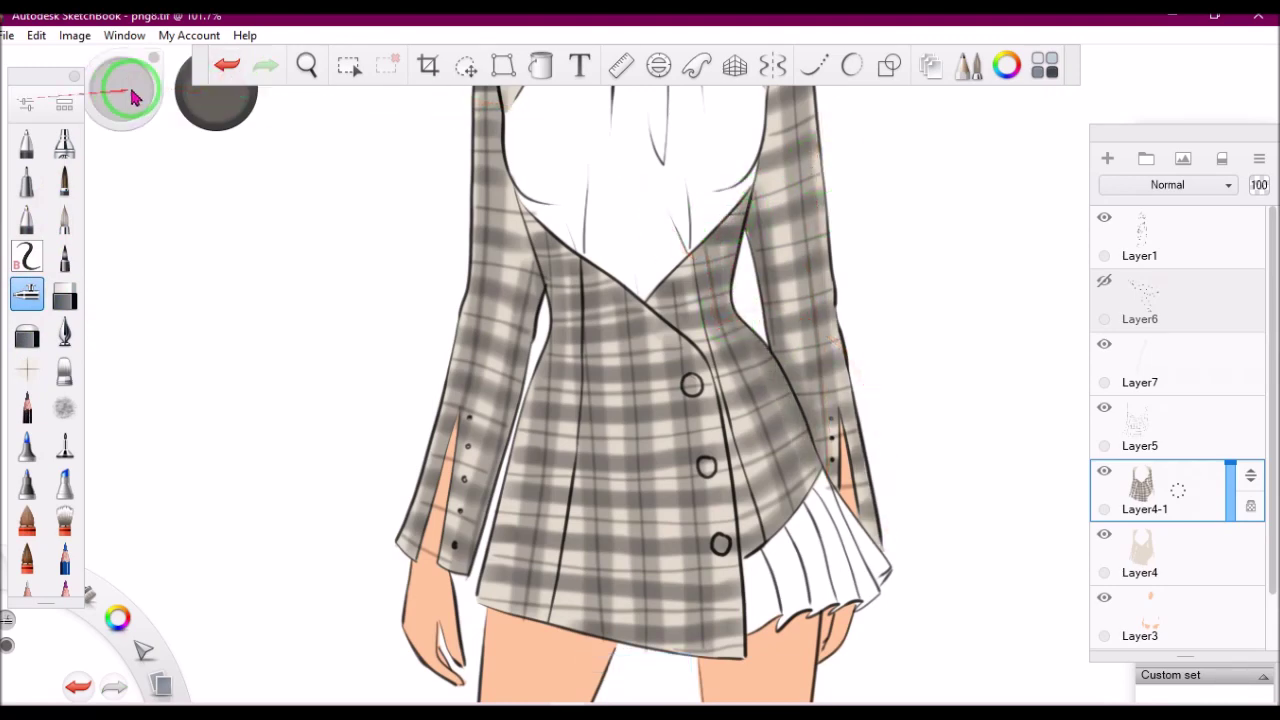
{"action": "scroll", "coordinate": [608, 229], "scroll_direction": "up", "scroll_amount": 3}
{"action": "left_click_drag", "start_coordinate": [855, 268], "coordinate": [757, 257]}
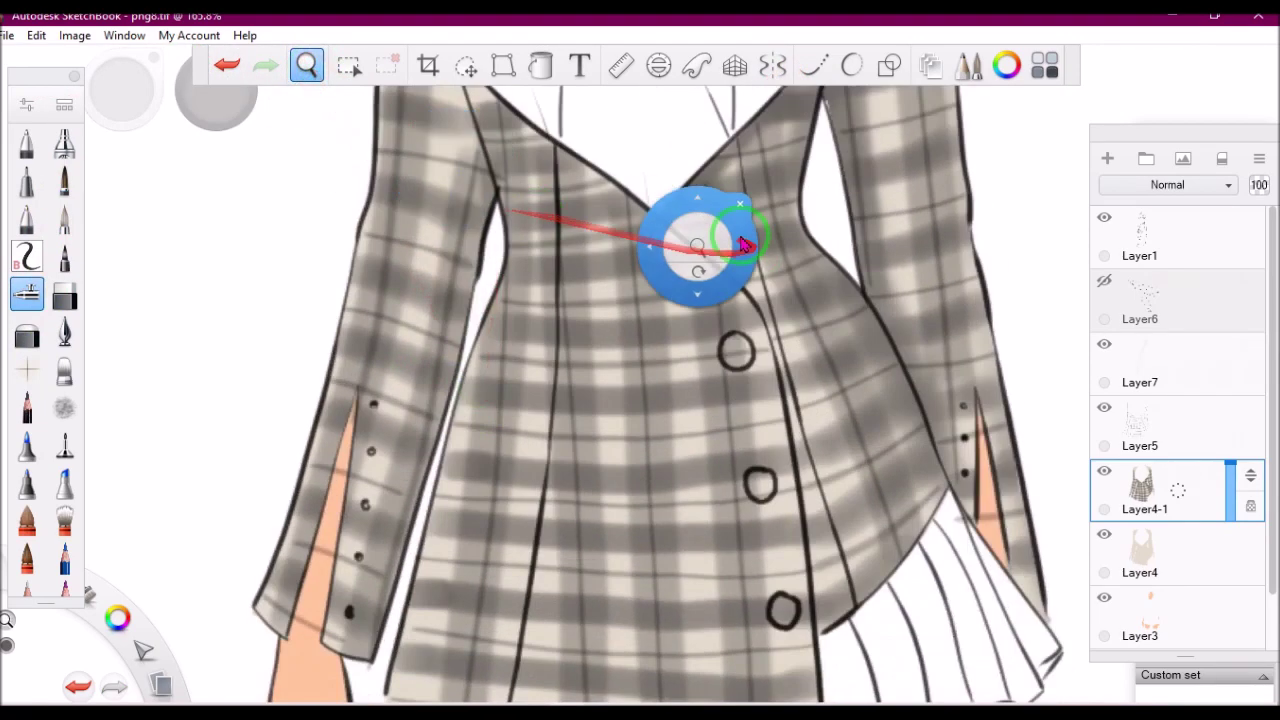
{"action": "mouse_move", "coordinate": [143, 129]}
{"action": "left_mouse_down"}
{"action": "mouse_move", "coordinate": [670, 228]}
{"action": "mouse_move", "coordinate": [803, 518]}
{"action": "left_mouse_up"}
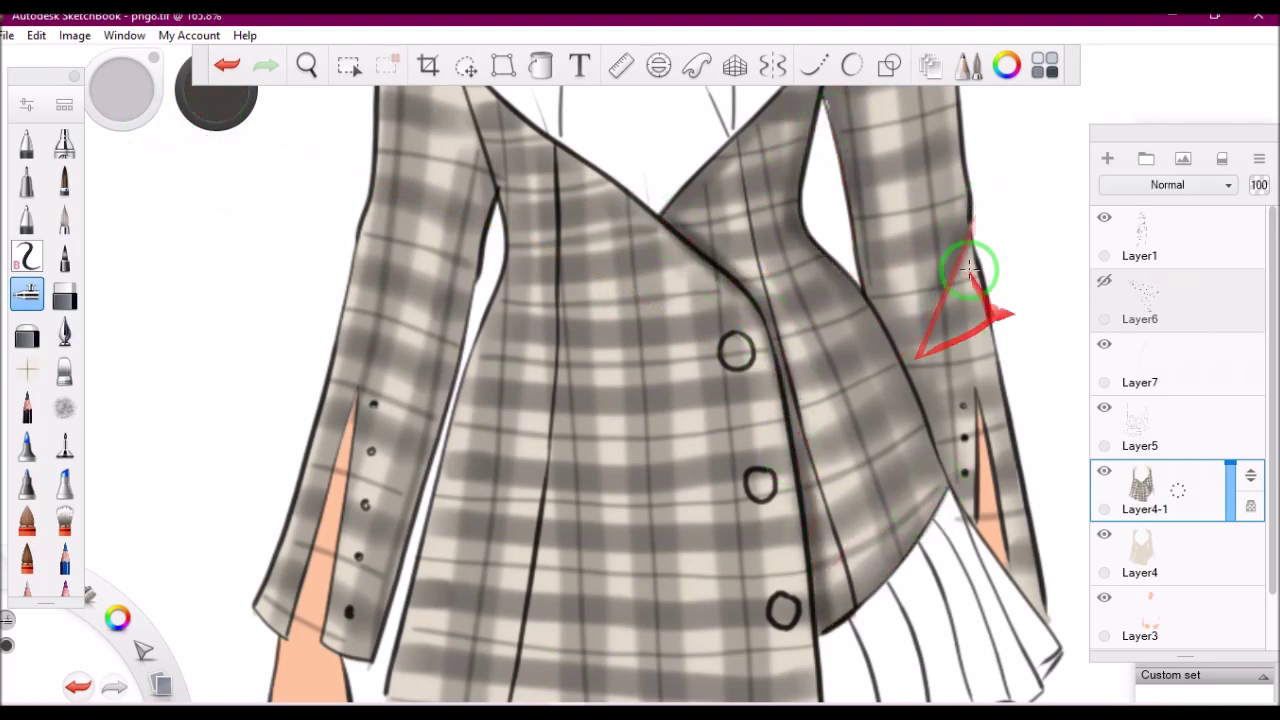
{"action": "left_click_drag", "start_coordinate": [969, 268], "coordinate": [874, 232]}
{"action": "scroll", "coordinate": [643, 243], "scroll_direction": "down", "scroll_amount": 5}
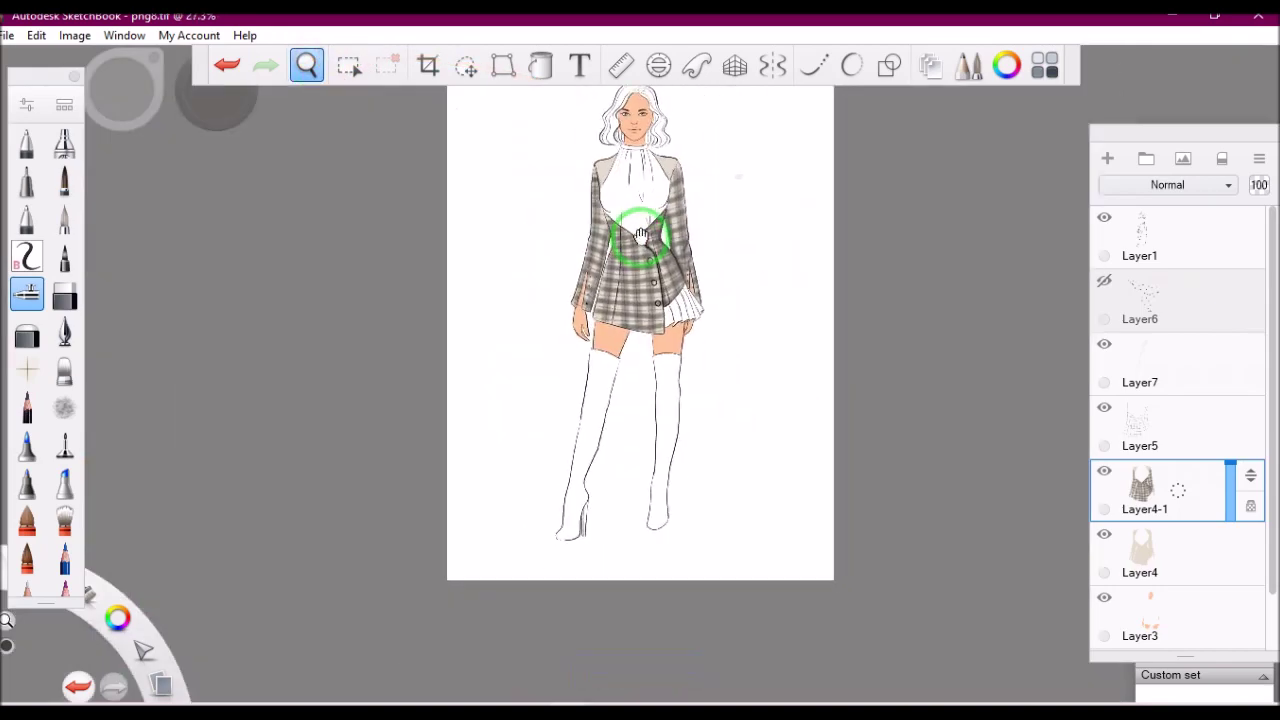
{"action": "scroll", "coordinate": [771, 186], "scroll_direction": "up", "scroll_amount": 3}
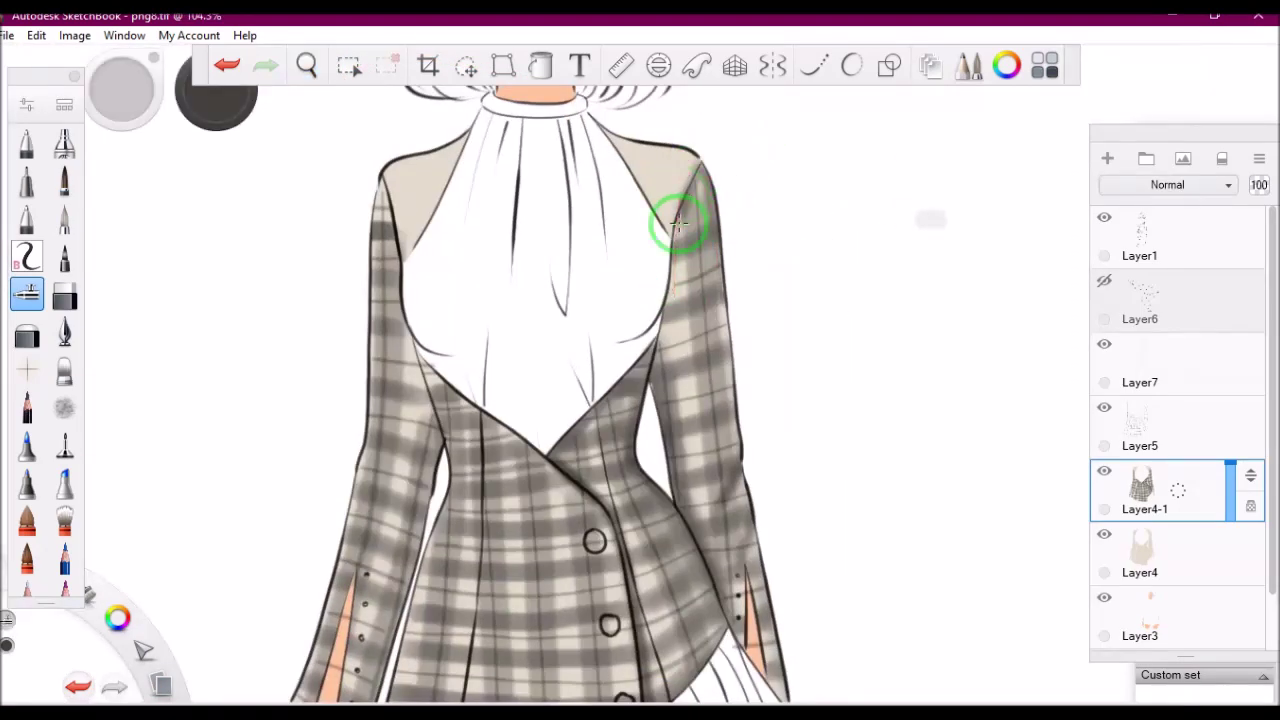
{"action": "left_click_drag", "start_coordinate": [670, 280], "coordinate": [383, 192]}
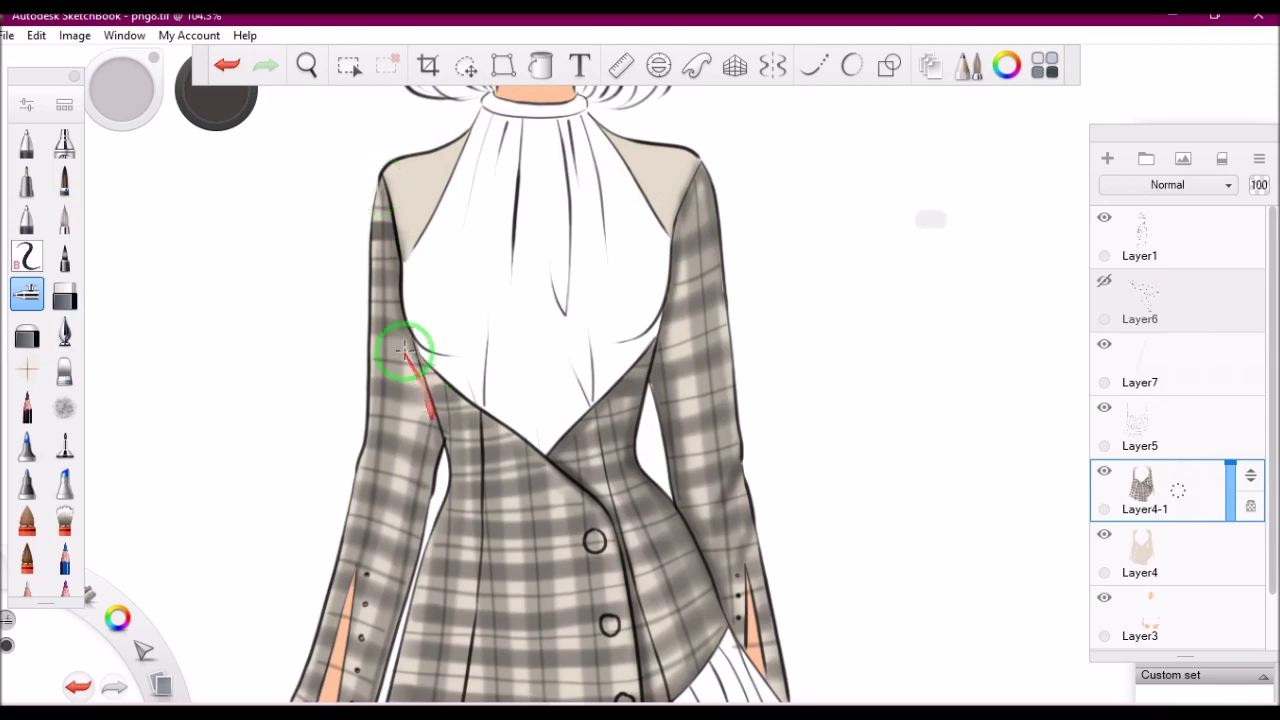
{"action": "left_click", "coordinate": [307, 65]}
{"action": "left_click_drag", "start_coordinate": [474, 347], "coordinate": [643, 147]}
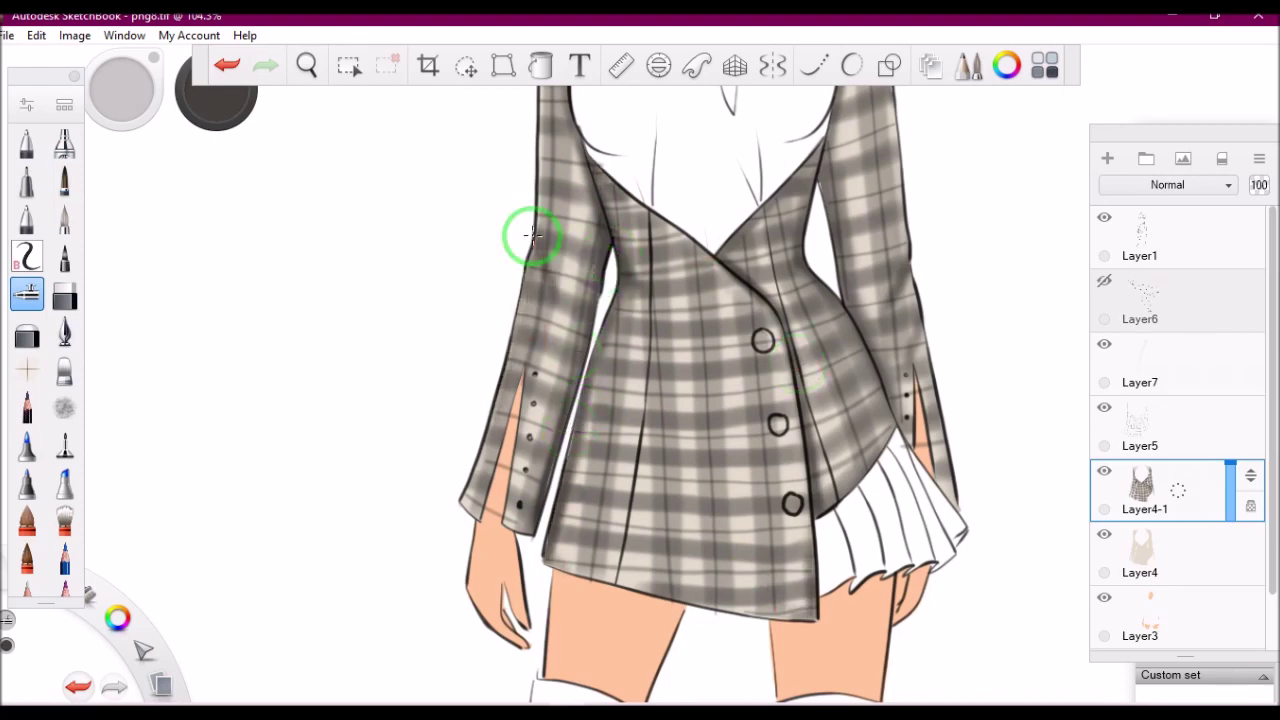
{"action": "scroll", "coordinate": [668, 325], "scroll_direction": "down", "scroll_amount": 5}
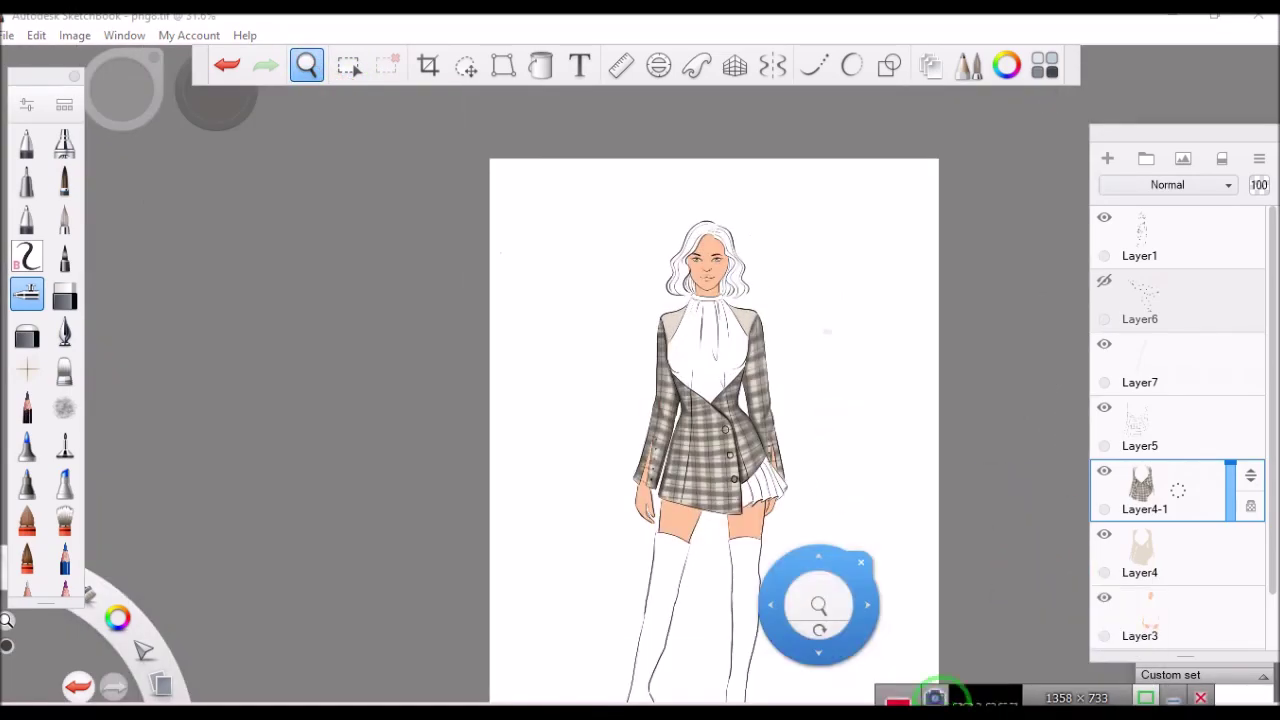
Airbrush the right shoulder panel near the collar and the left panel along the blouse.
{"action": "scroll", "coordinate": [837, 420], "scroll_direction": "up", "scroll_amount": 3}
{"action": "scroll", "coordinate": [743, 377], "scroll_direction": "up", "scroll_amount": 3}
{"action": "left_click_drag", "start_coordinate": [800, 470], "coordinate": [688, 302]}
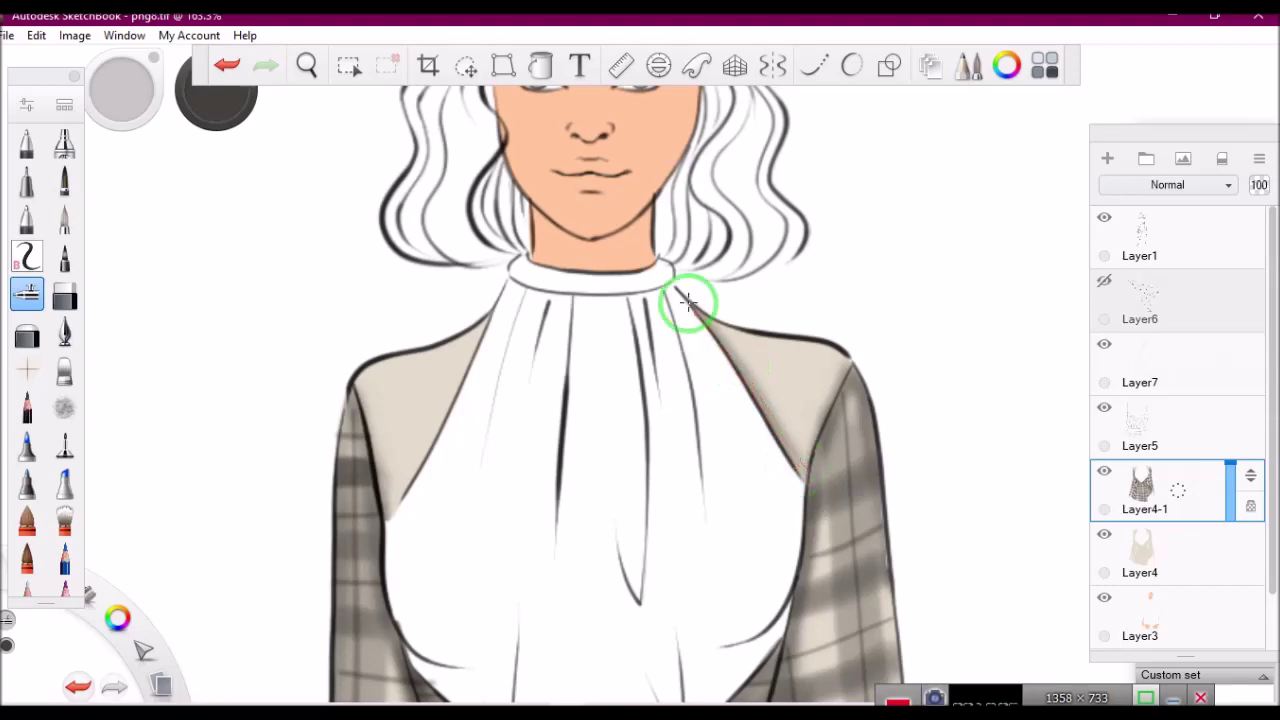
{"action": "left_click_drag", "start_coordinate": [400, 490], "coordinate": [437, 420]}
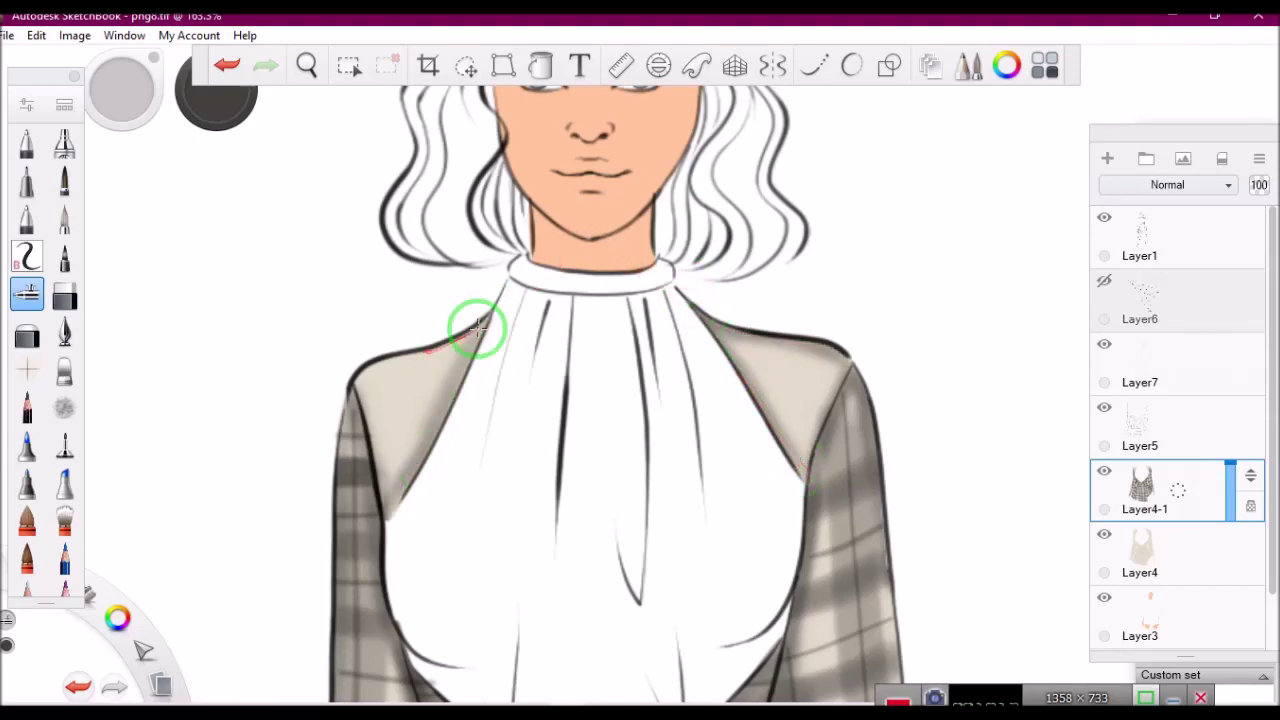
{"action": "left_click", "coordinate": [307, 65]}
{"action": "left_click_drag", "start_coordinate": [657, 314], "coordinate": [648, 318]}
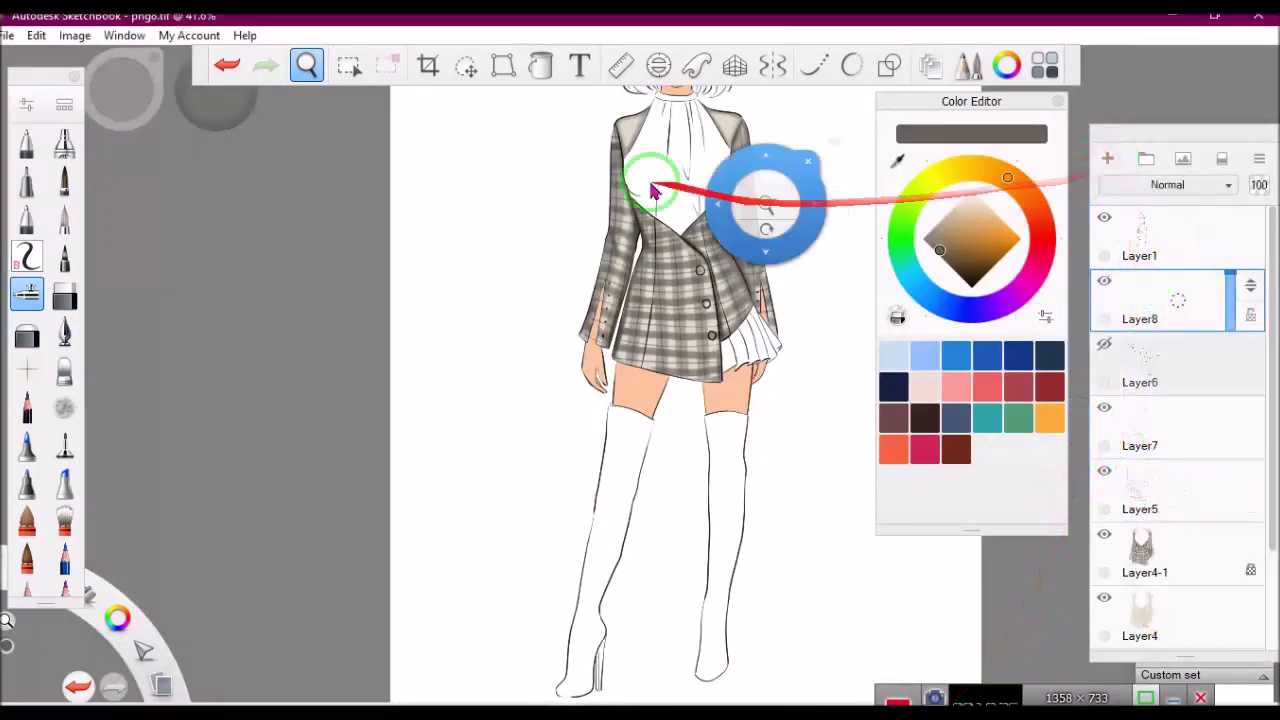
Add a layer, unhide and duplicate Layer6, then mirror and rotate the copy onto the left shoulder.
{"action": "left_click_drag", "start_coordinate": [751, 200], "coordinate": [1110, 348]}
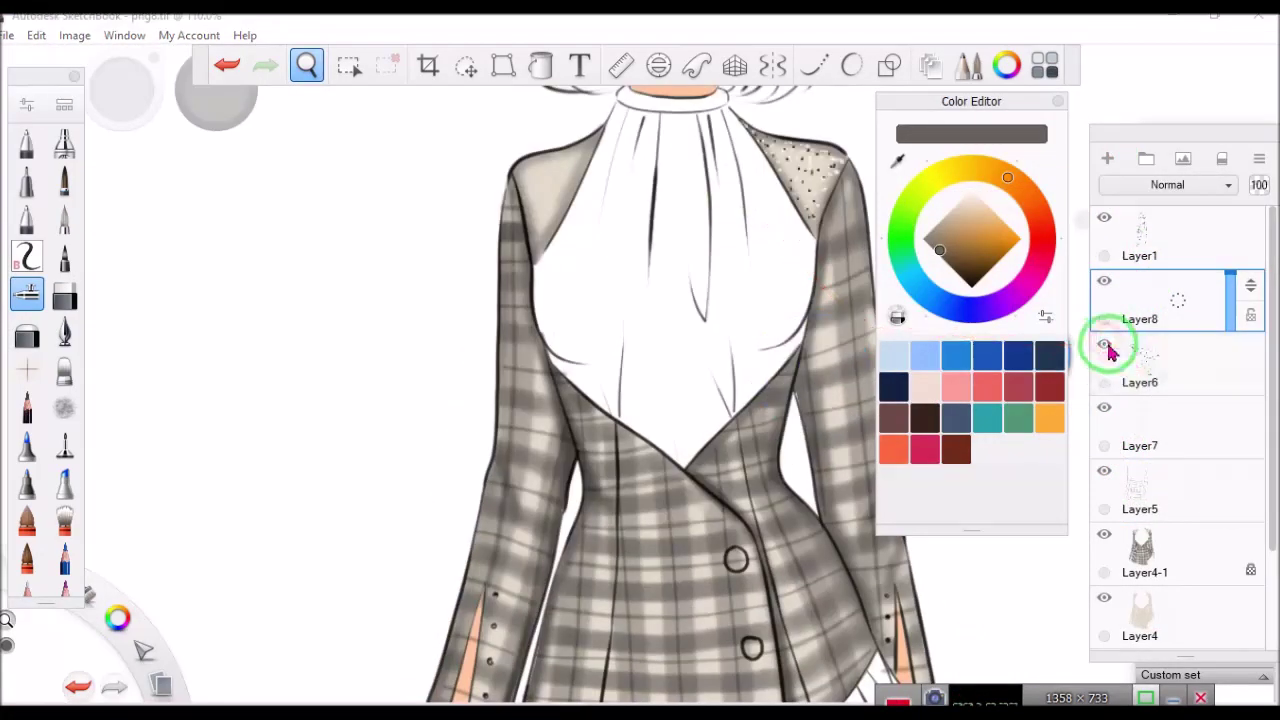
{"action": "left_click_drag", "start_coordinate": [740, 230], "coordinate": [729, 214]}
{"action": "left_click_drag", "start_coordinate": [1150, 362], "coordinate": [1110, 348]}
{"action": "left_click", "coordinate": [74, 35]}
{"action": "left_click", "coordinate": [65, 270]}
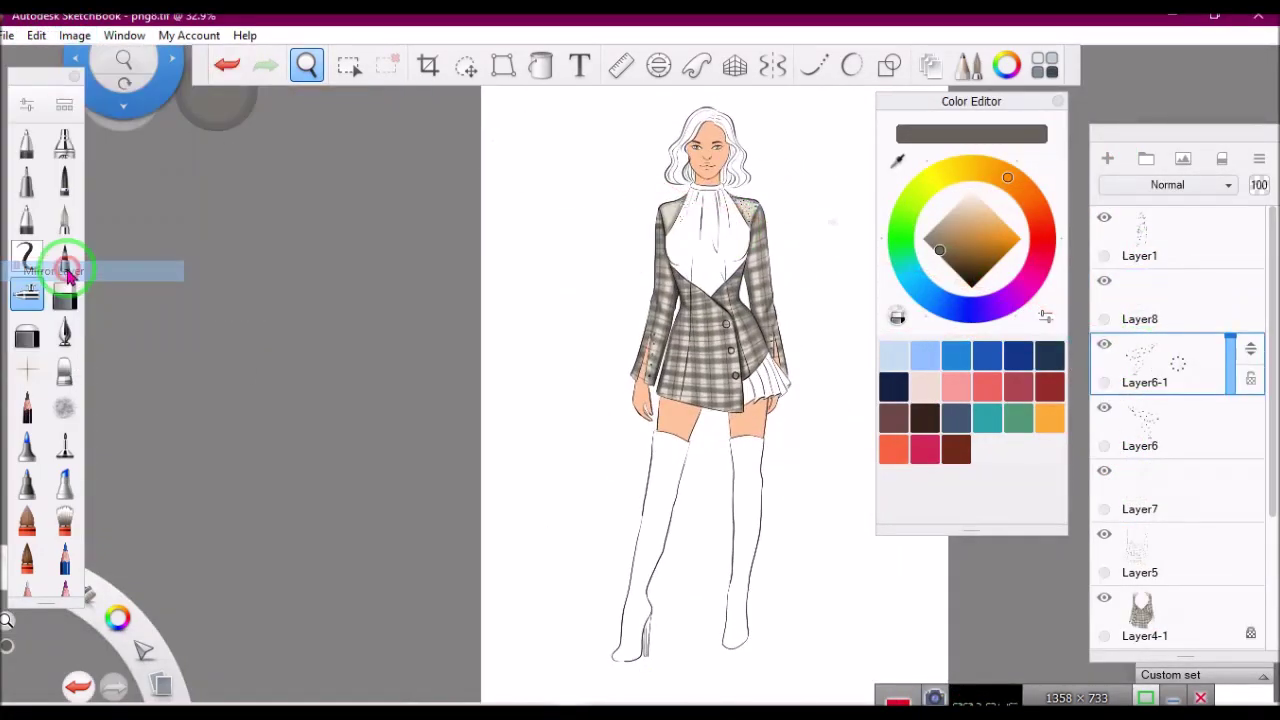
{"action": "scroll", "coordinate": [528, 157], "scroll_direction": "up", "scroll_amount": 5}
{"action": "left_click", "coordinate": [465, 65]}
{"action": "mouse_move", "coordinate": [643, 366]}
{"action": "left_mouse_down"}
{"action": "mouse_move", "coordinate": [578, 336]}
{"action": "mouse_move", "coordinate": [623, 380]}
{"action": "left_mouse_up"}
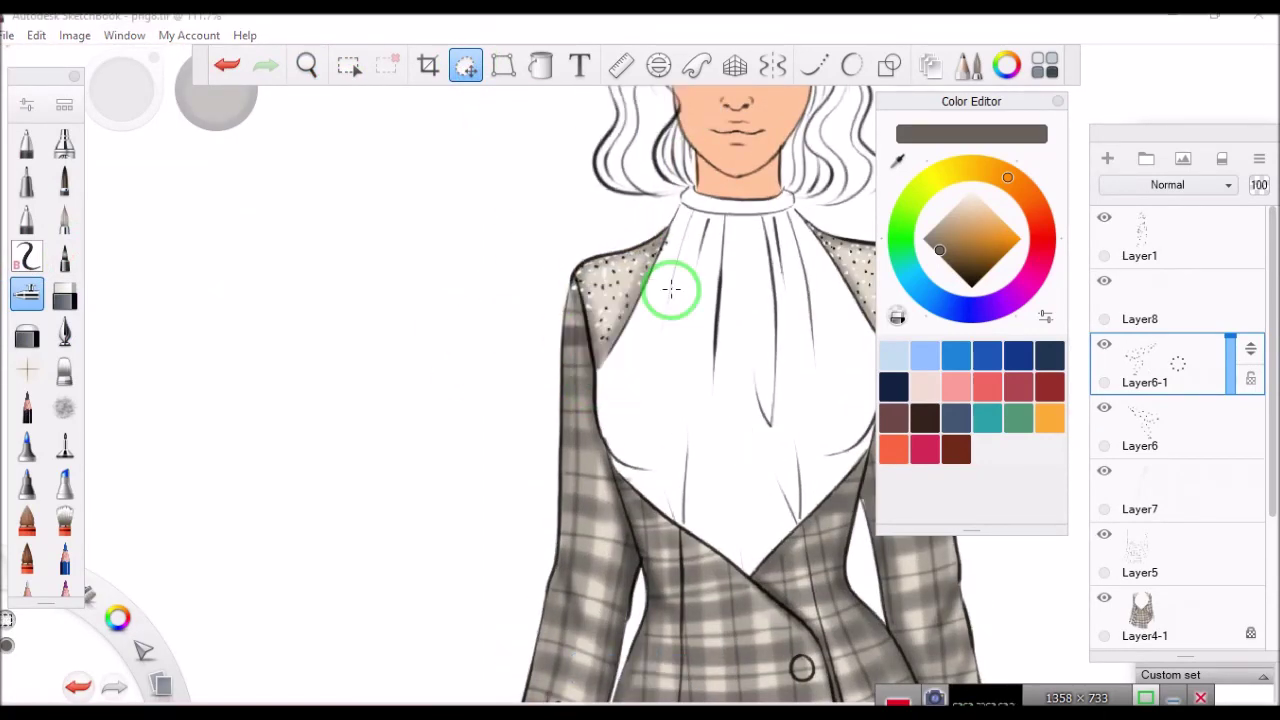
Erase stray speckles near the collar and make Layer8 the active layer.
{"action": "left_click", "coordinate": [64, 292]}
{"action": "left_click_drag", "start_coordinate": [700, 266], "coordinate": [679, 240]}
{"action": "left_click", "coordinate": [1128, 285]}
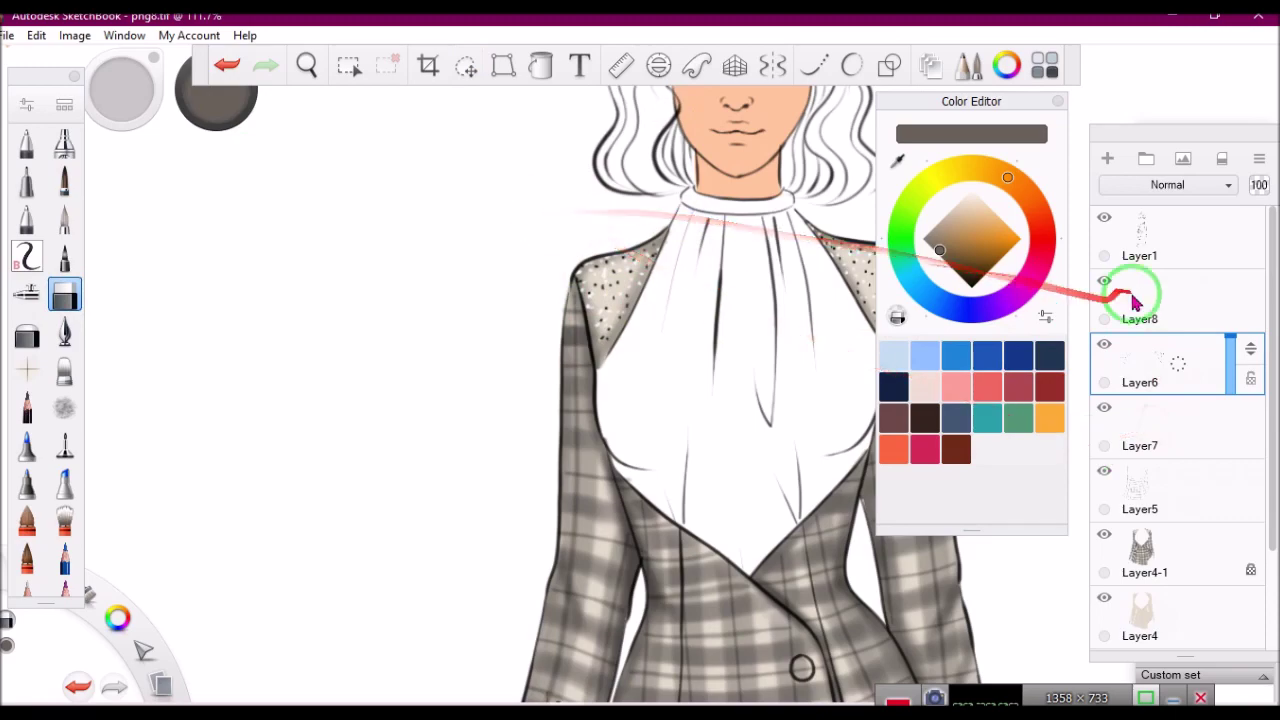
{"action": "scroll", "coordinate": [686, 293], "scroll_direction": "down", "scroll_amount": 5}
{"action": "scroll", "coordinate": [686, 290], "scroll_direction": "up", "scroll_amount": 1}
{"action": "scroll", "coordinate": [600, 300], "scroll_direction": "up", "scroll_amount": 5}
{"action": "key", "text": "ctrl+z"}
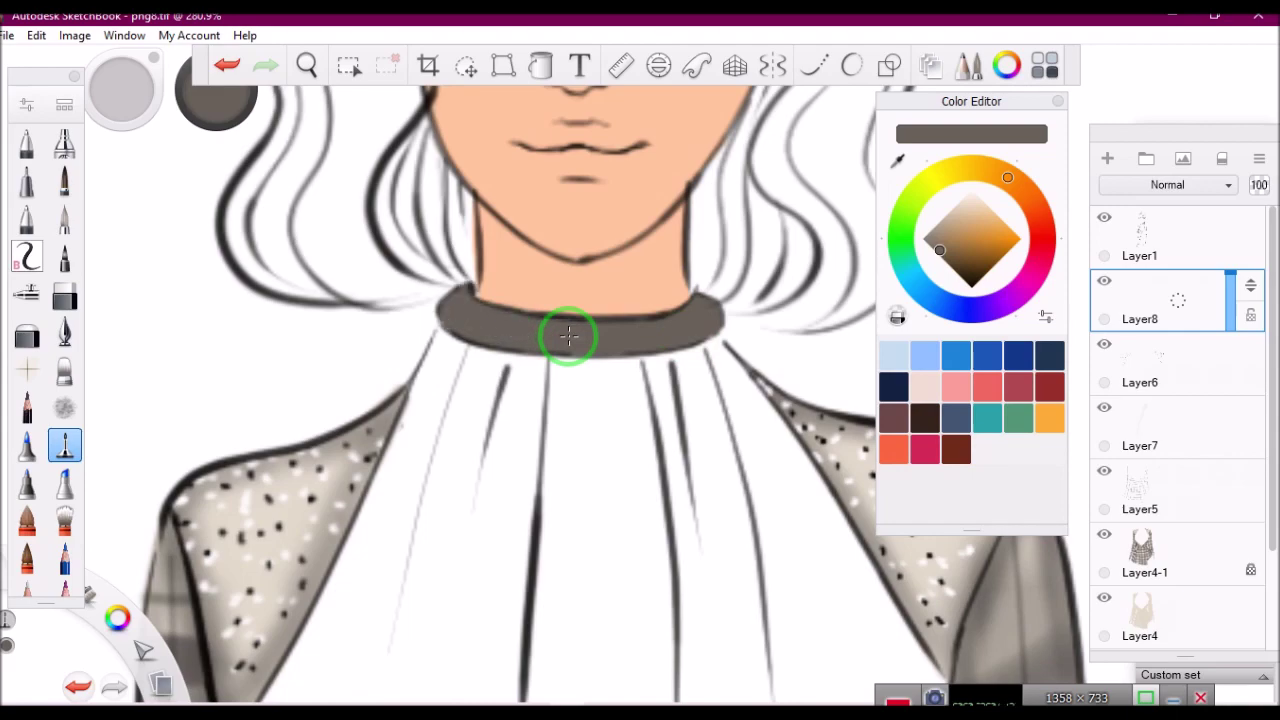
Paint a straight white highlight along the collar band.
{"action": "scroll", "coordinate": [560, 290], "scroll_direction": "down", "scroll_amount": 5}
{"action": "scroll", "coordinate": [575, 280], "scroll_direction": "up", "scroll_amount": 5}
{"action": "scroll", "coordinate": [591, 300], "scroll_direction": "up", "scroll_amount": 1}
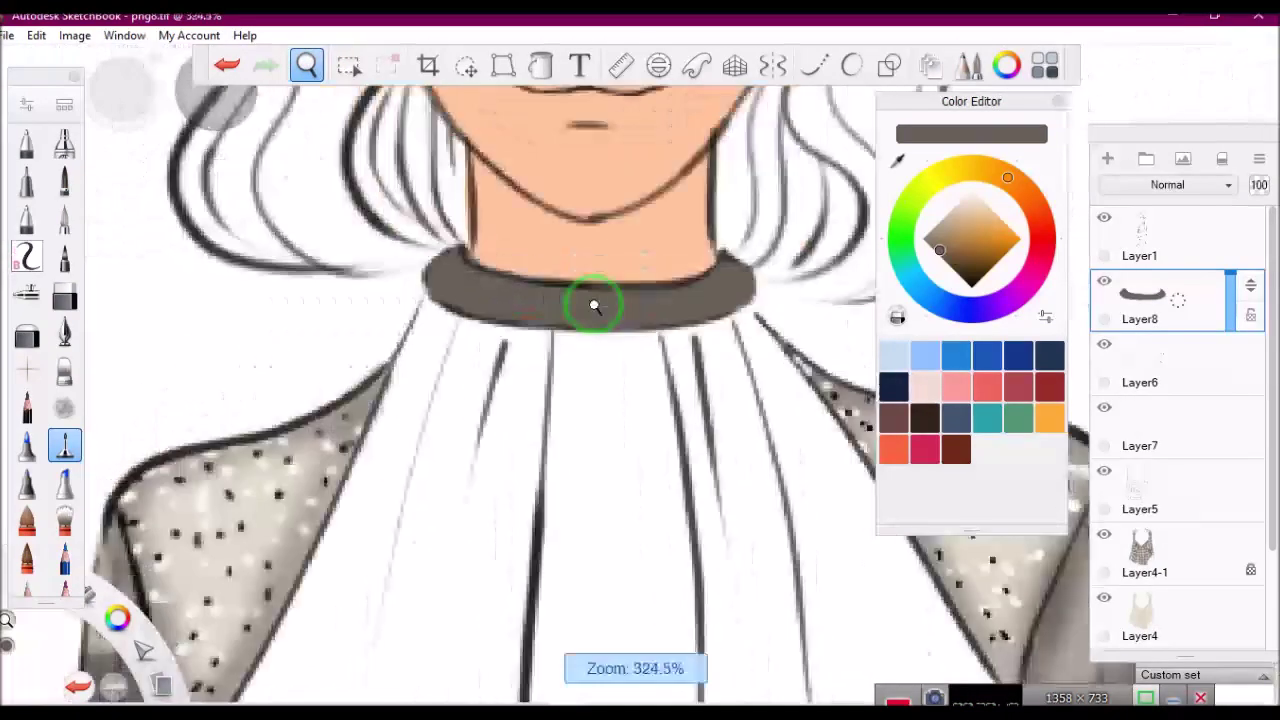
{"action": "scroll", "coordinate": [400, 400], "scroll_direction": "down", "scroll_amount": 2}
{"action": "key", "text": "l"}
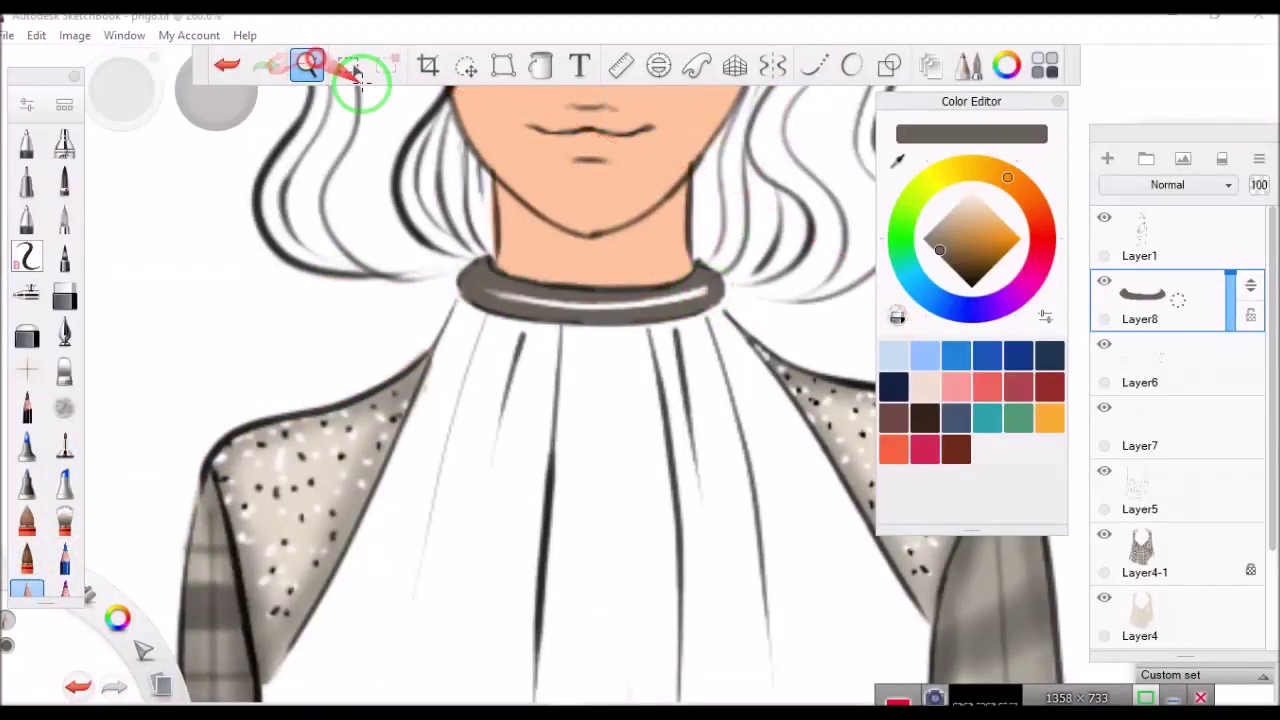
{"action": "scroll", "coordinate": [649, 343], "scroll_direction": "down", "scroll_amount": 3}
{"action": "scroll", "coordinate": [518, 103], "scroll_direction": "up", "scroll_amount": 5}
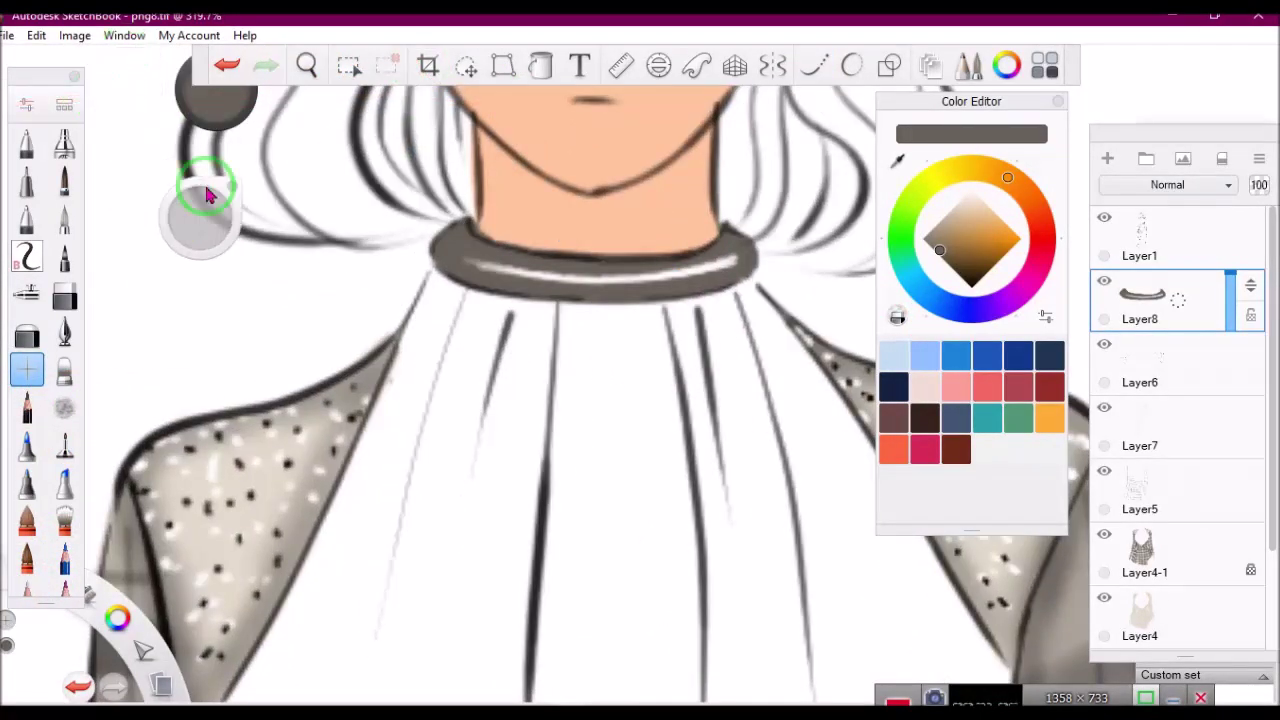
{"action": "left_click", "coordinate": [712, 268], "text": "alt"}
{"action": "left_click_drag", "start_coordinate": [712, 268], "coordinate": [471, 271]}
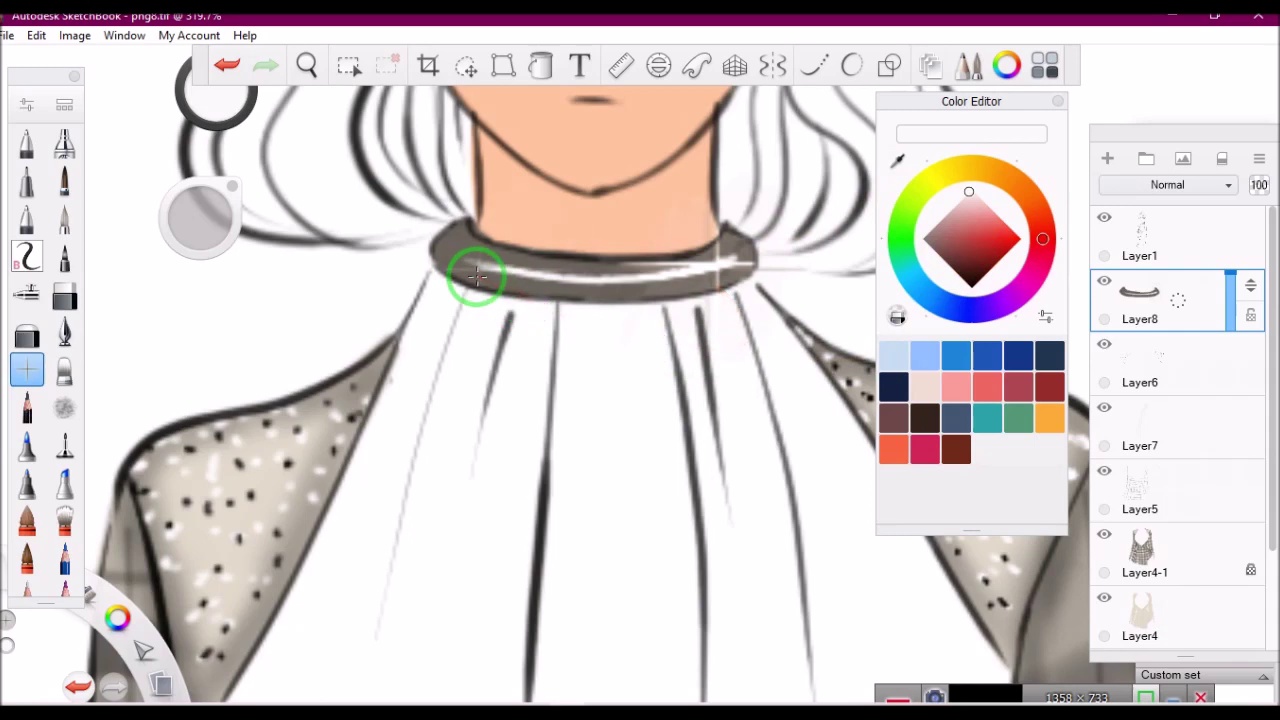
Switch to a pencil for collar speckles and zoom out to the whole figure.
{"action": "left_click", "coordinate": [27, 588]}
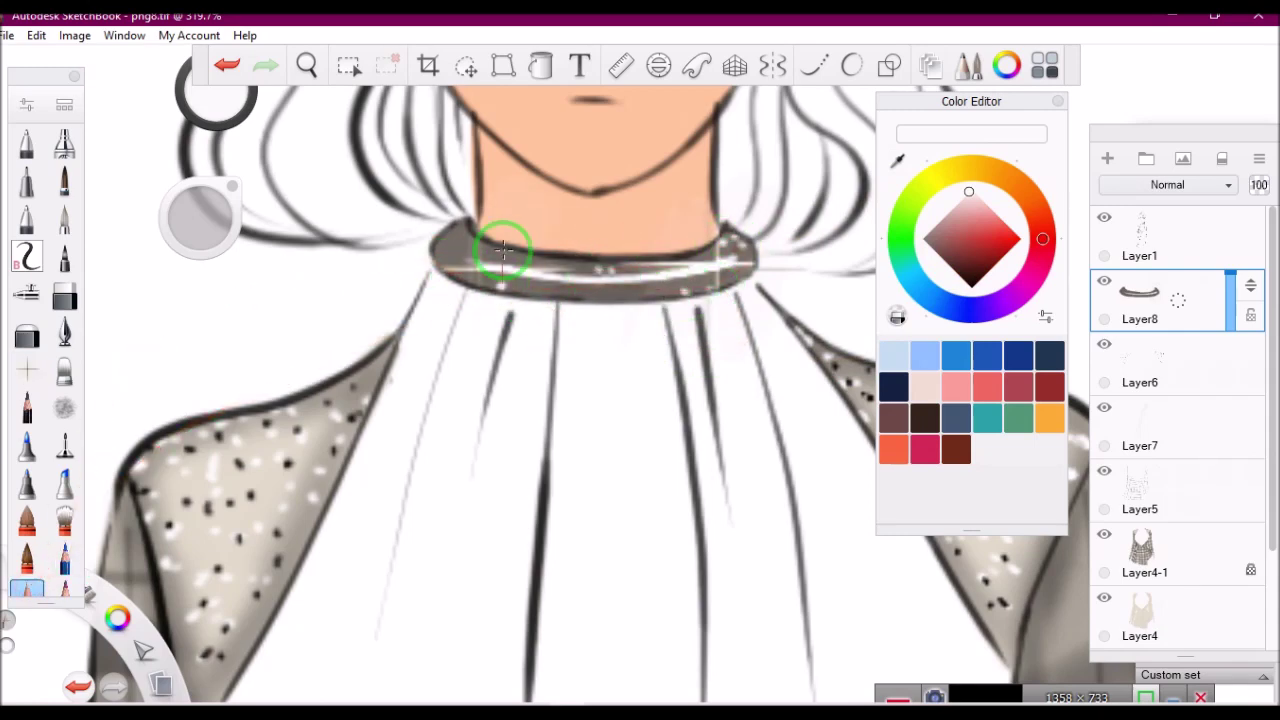
{"action": "key", "text": "ctrl+z"}
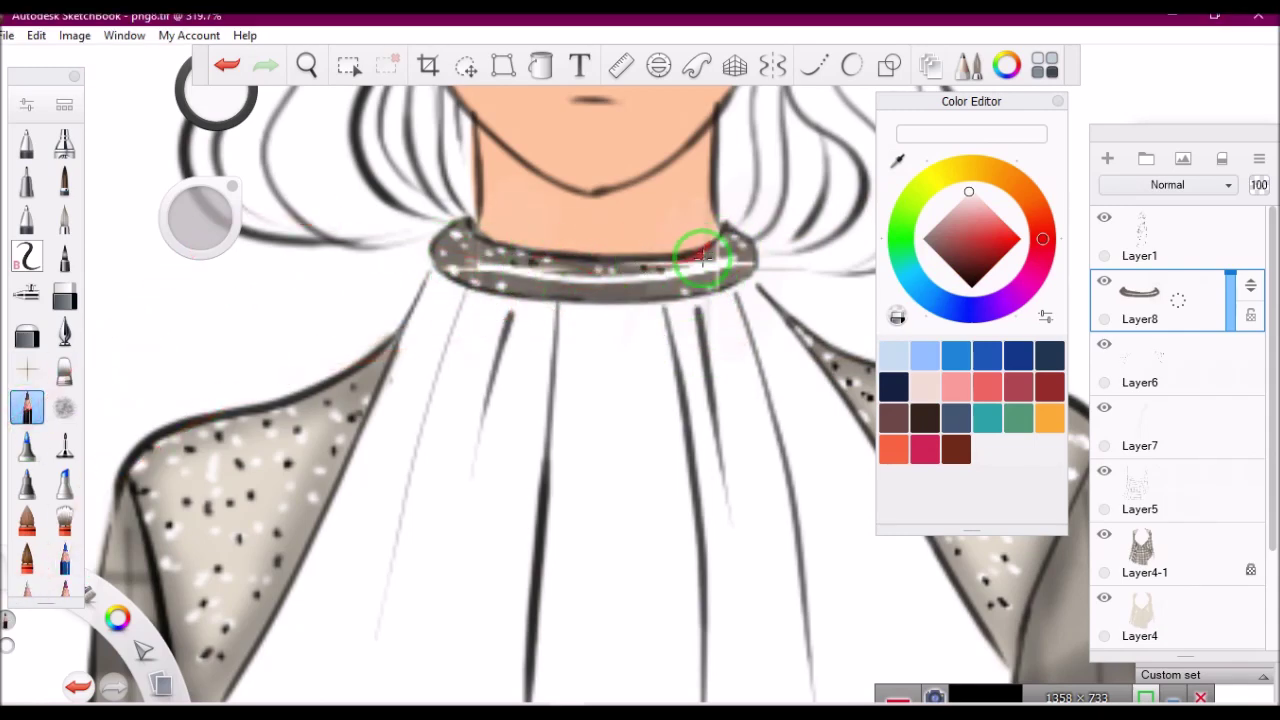
{"action": "left_click", "coordinate": [307, 65]}
{"action": "mouse_move", "coordinate": [634, 366]}
{"action": "left_mouse_down"}
{"action": "mouse_move", "coordinate": [641, 287]}
{"action": "mouse_move", "coordinate": [771, 349]}
{"action": "left_mouse_up"}
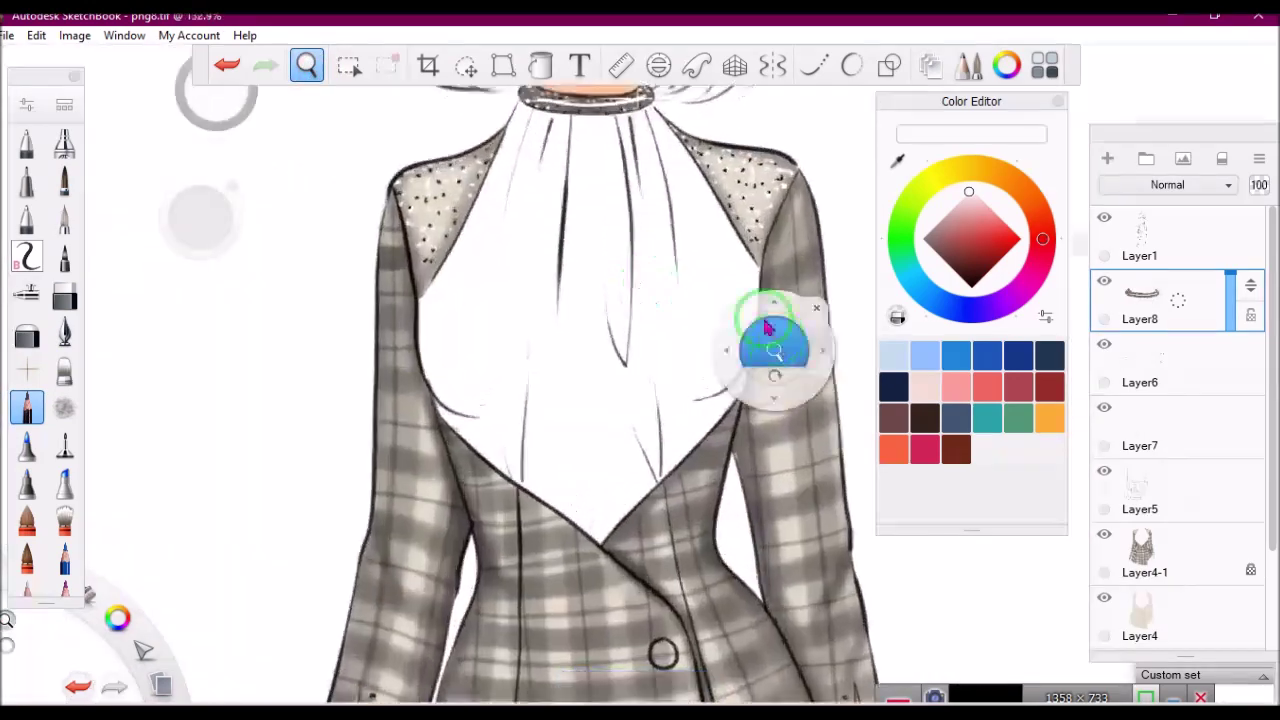
Add Layer9 and airbrush soft gray shading strokes across the blouse.
{"action": "left_click", "coordinate": [1107, 158]}
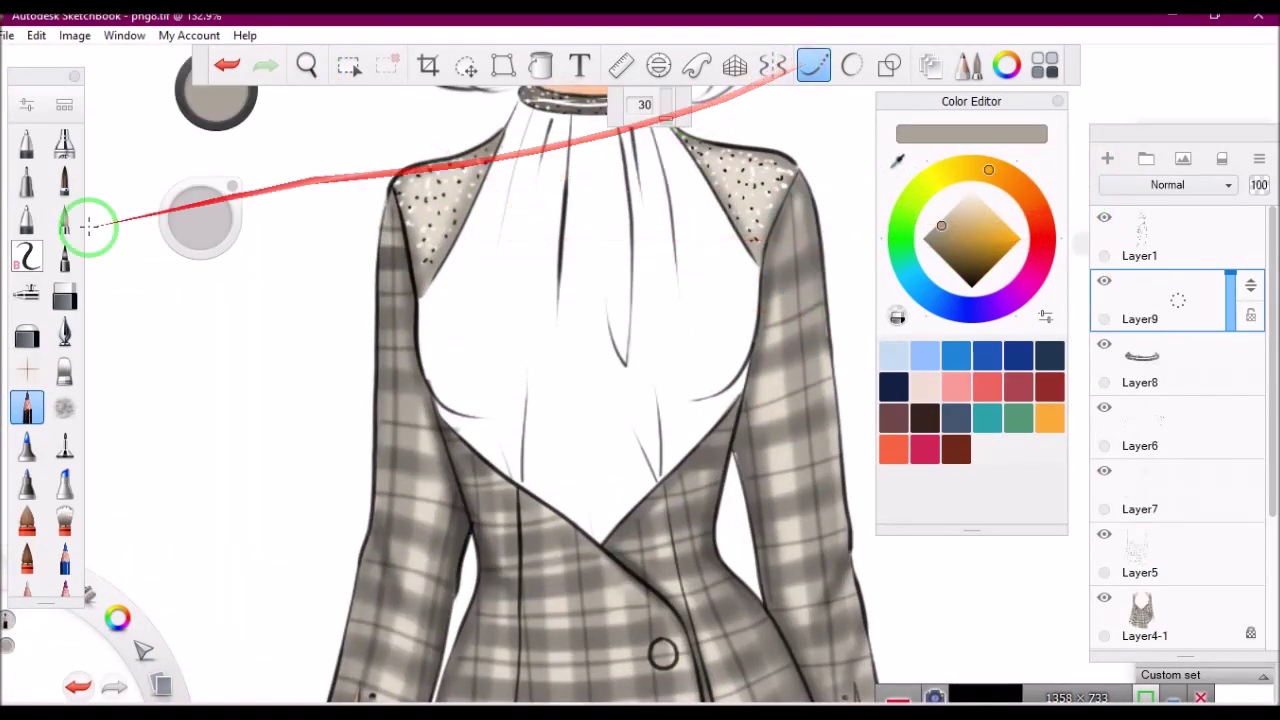
{"action": "left_click", "coordinate": [307, 65]}
{"action": "left_click", "coordinate": [27, 480]}
{"action": "mouse_move", "coordinate": [631, 209]}
{"action": "left_mouse_down"}
{"action": "mouse_move", "coordinate": [640, 360]}
{"action": "mouse_move", "coordinate": [690, 480]}
{"action": "mouse_move", "coordinate": [757, 491]}
{"action": "left_mouse_up"}
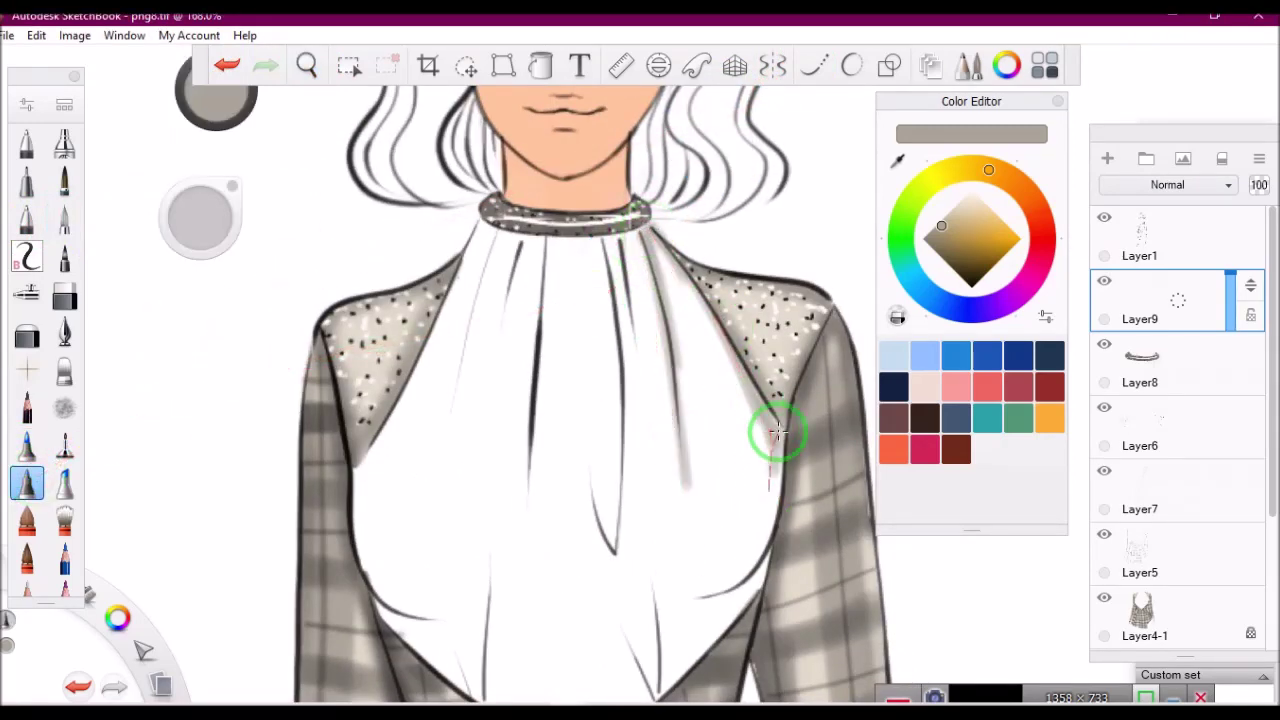
{"action": "left_click_drag", "start_coordinate": [720, 410], "coordinate": [780, 590]}
{"action": "left_click_drag", "start_coordinate": [600, 240], "coordinate": [615, 545]}
{"action": "left_click_drag", "start_coordinate": [536, 520], "coordinate": [511, 265]}
{"action": "left_click_drag", "start_coordinate": [410, 465], "coordinate": [471, 214]}
{"action": "left_click_drag", "start_coordinate": [428, 365], "coordinate": [400, 594]}
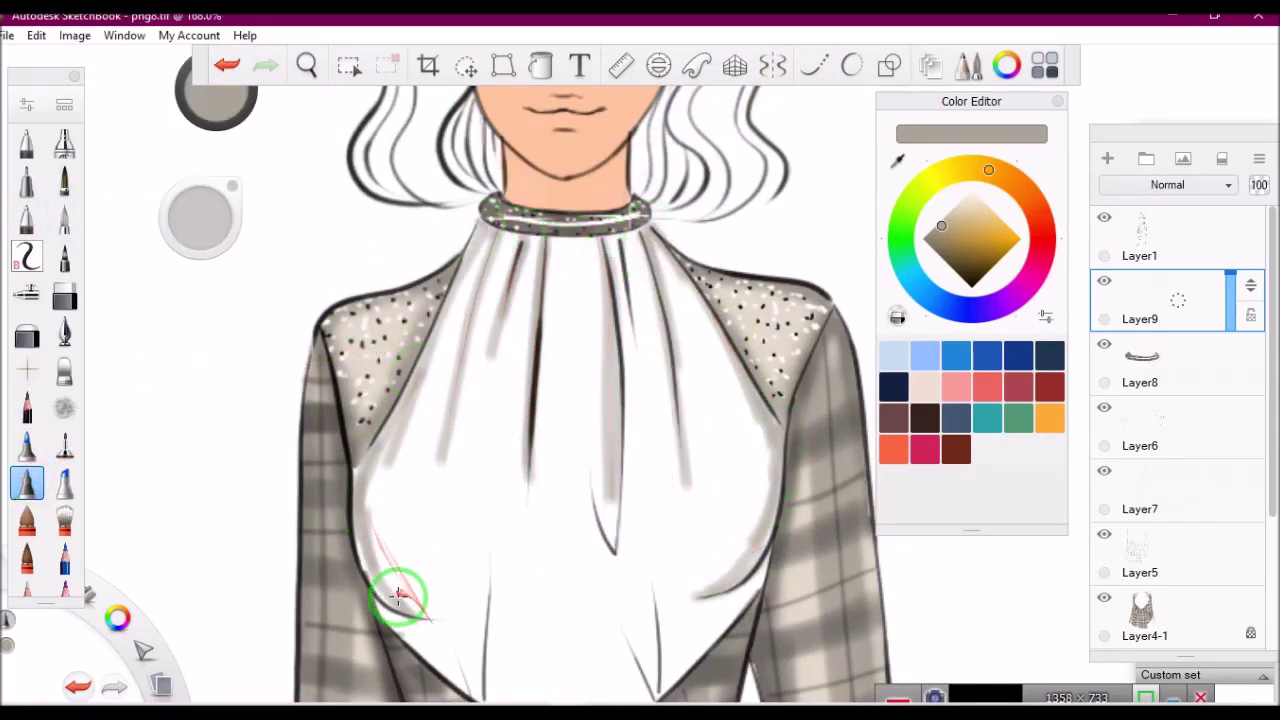
{"action": "left_click_drag", "start_coordinate": [700, 630], "coordinate": [829, 491]}
Move Layer9 below Layer4 so the shading sits beneath the jacket.
{"action": "left_click_drag", "start_coordinate": [1250, 285], "coordinate": [1225, 575]}
{"action": "left_click_drag", "start_coordinate": [1245, 497], "coordinate": [1140, 540]}
{"action": "left_click", "coordinate": [307, 65]}
{"action": "left_click_drag", "start_coordinate": [571, 257], "coordinate": [705, 480]}
At brush size 6.5, shade the blouse's right edge and smudge it near the neckline.
{"action": "left_click_drag", "start_coordinate": [200, 220], "coordinate": [206, 206]}
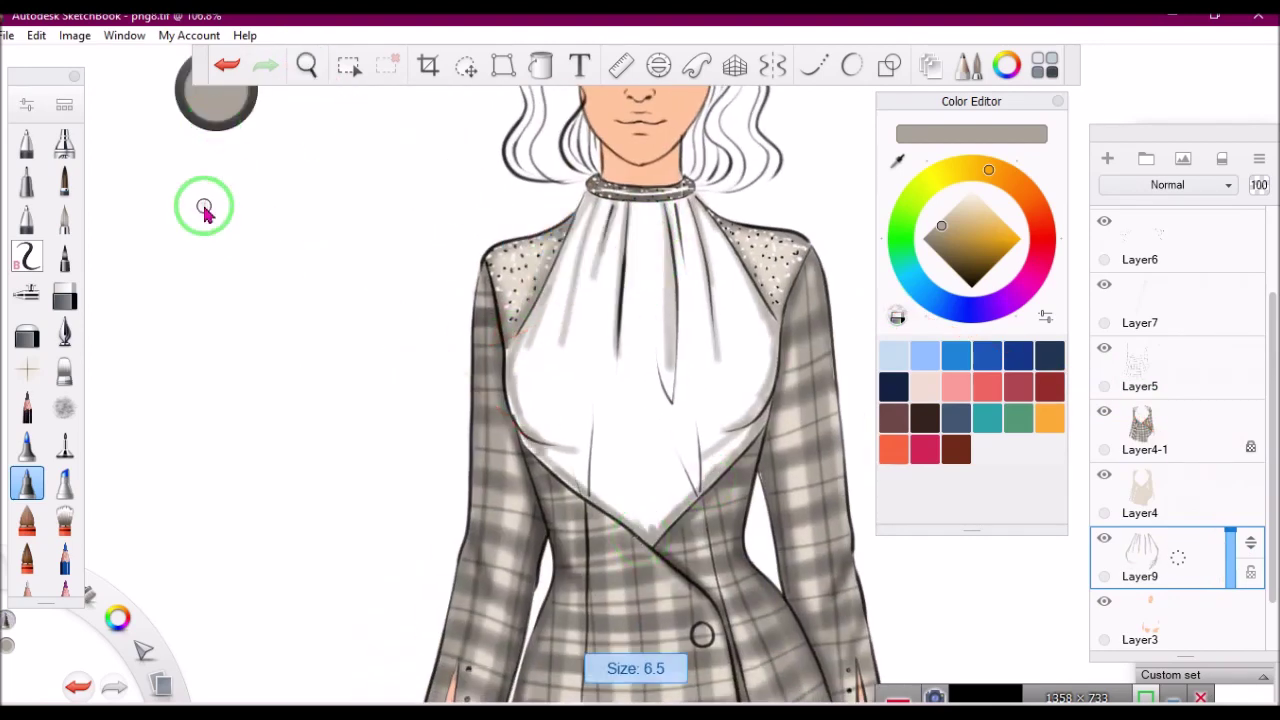
{"action": "left_click_drag", "start_coordinate": [712, 452], "coordinate": [757, 414]}
{"action": "left_click_drag", "start_coordinate": [677, 452], "coordinate": [677, 195]}
{"action": "left_click_drag", "start_coordinate": [588, 195], "coordinate": [705, 195]}
{"action": "left_click_drag", "start_coordinate": [618, 458], "coordinate": [663, 437]}
{"action": "left_click", "coordinate": [80, 372]}
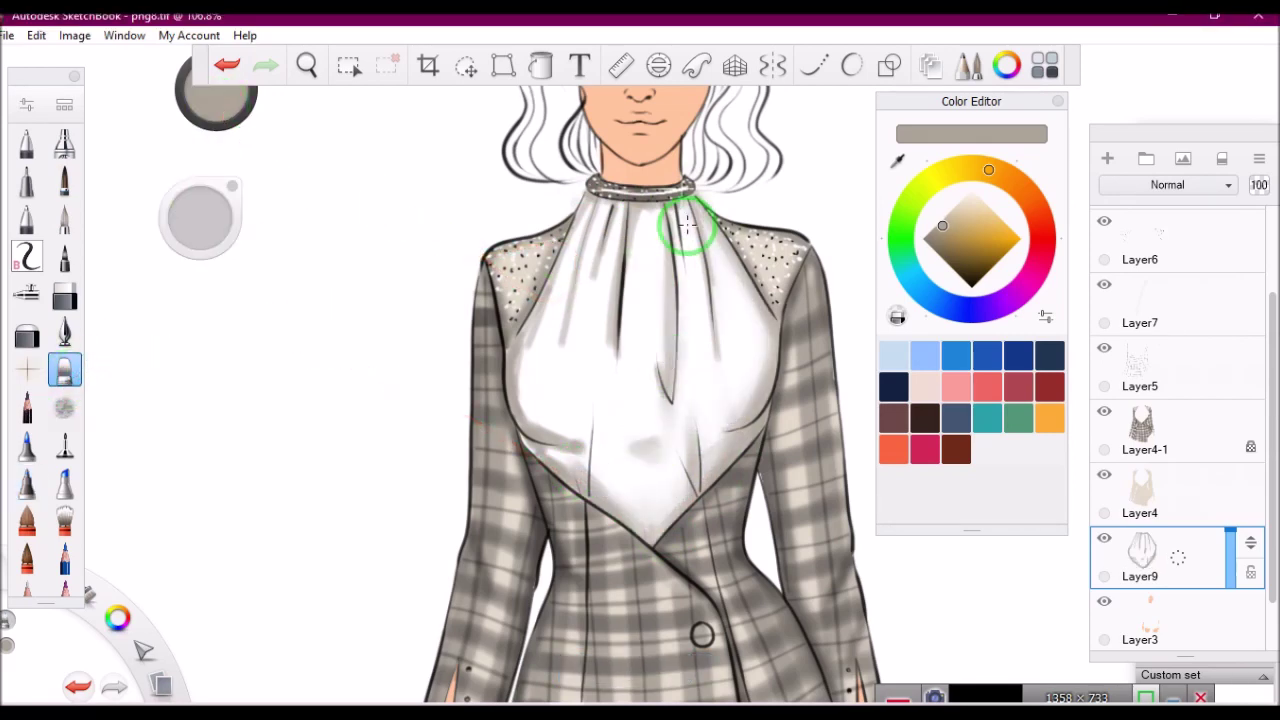
{"action": "left_click_drag", "start_coordinate": [612, 352], "coordinate": [622, 233]}
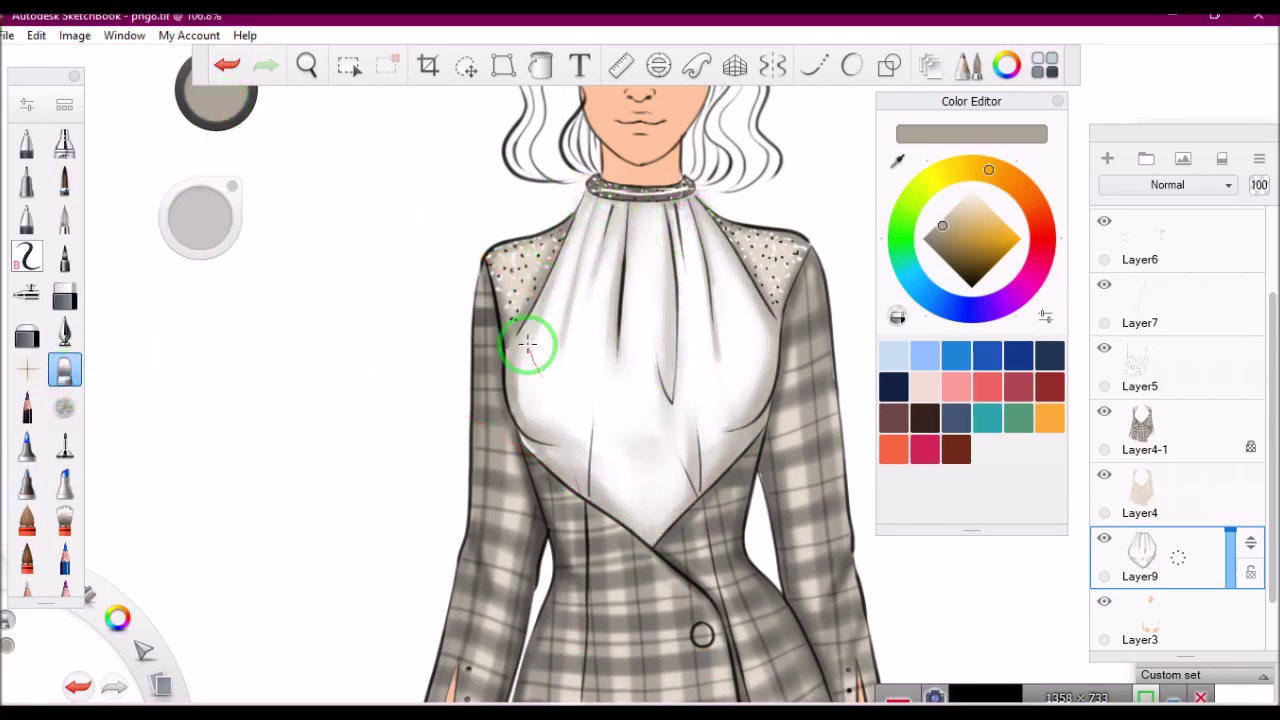
{"action": "scroll", "coordinate": [528, 345], "scroll_direction": "down", "scroll_amount": 5}
{"action": "scroll", "coordinate": [591, 603], "scroll_direction": "up", "scroll_amount": 6}
Paint gray shading over the white pleated skirt panel, then return to the smudge brush.
{"action": "left_click", "coordinate": [27, 484]}
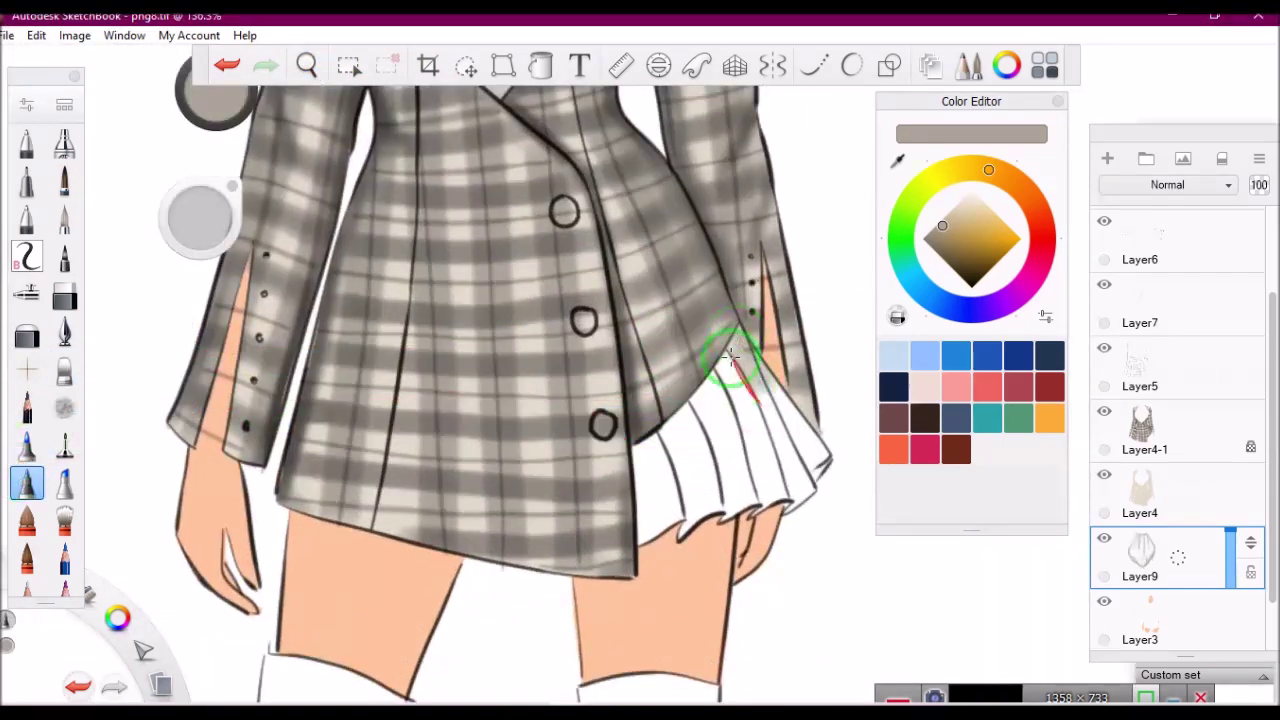
{"action": "left_click_drag", "start_coordinate": [709, 380], "coordinate": [814, 462]}
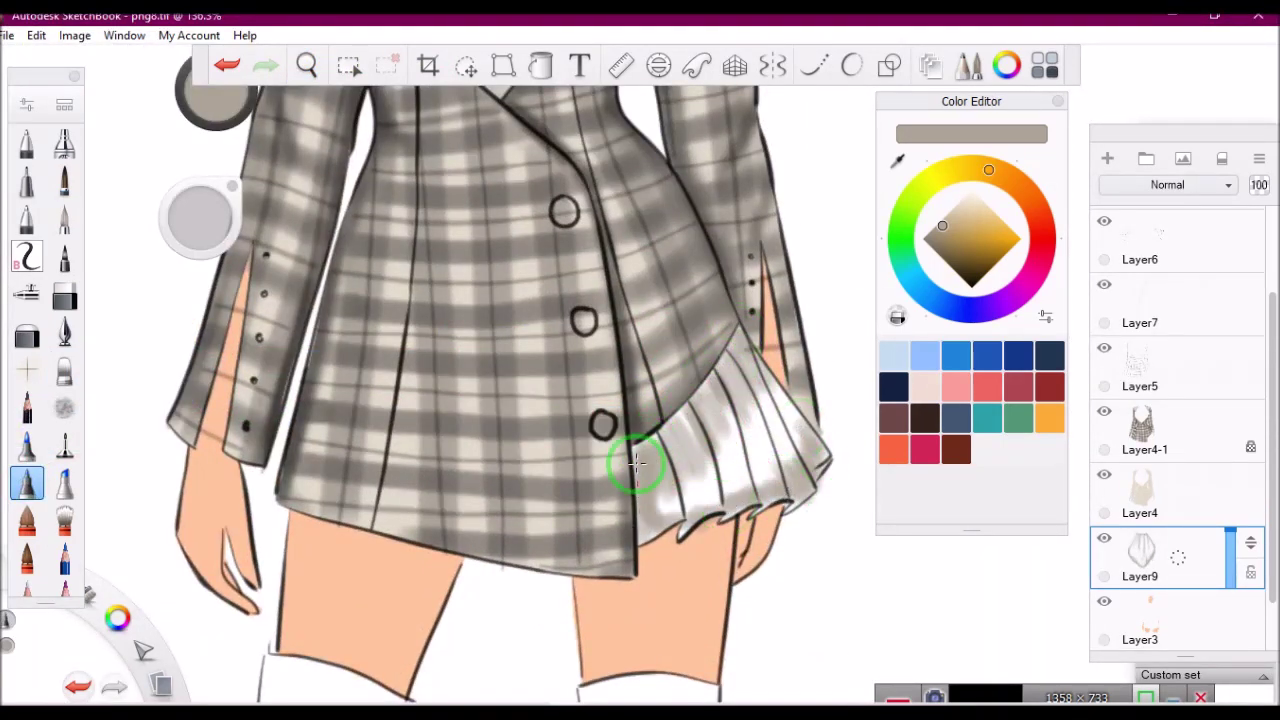
{"action": "left_click", "coordinate": [64, 370]}
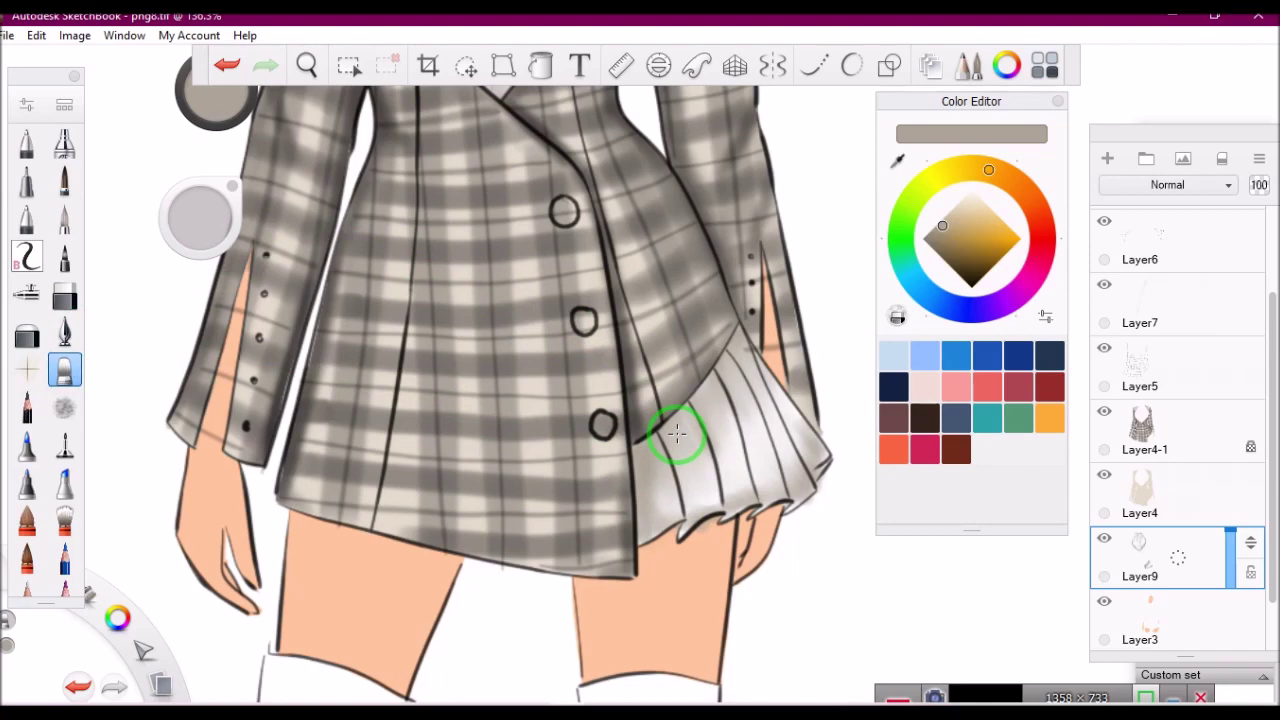
{"action": "scroll", "coordinate": [676, 432], "scroll_direction": "down", "scroll_amount": 5}
{"action": "scroll", "coordinate": [623, 263], "scroll_direction": "up", "scroll_amount": 5}
Darken the gray and paint deeper fold shading down the blouse's left, centre and right.
{"action": "left_click", "coordinate": [212, 110]}
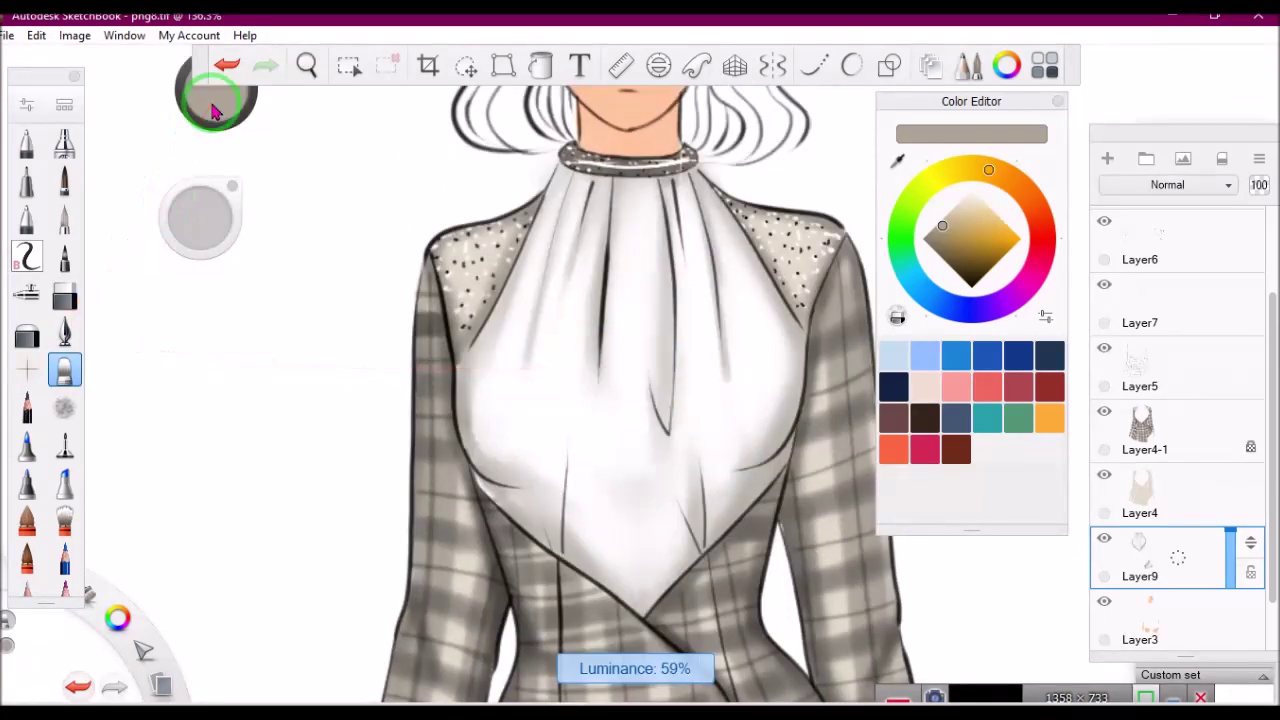
{"action": "left_click_drag", "start_coordinate": [216, 92], "coordinate": [100, 357]}
{"action": "left_click_drag", "start_coordinate": [613, 185], "coordinate": [597, 402]}
{"action": "left_click_drag", "start_coordinate": [686, 175], "coordinate": [700, 400]}
{"action": "mouse_move", "coordinate": [543, 200]}
{"action": "left_mouse_down"}
{"action": "mouse_move", "coordinate": [514, 434]}
{"action": "mouse_move", "coordinate": [546, 400]}
{"action": "left_mouse_up"}
{"action": "left_click", "coordinate": [226, 64]}
{"action": "left_click_drag", "start_coordinate": [700, 255], "coordinate": [686, 135]}
{"action": "left_click_drag", "start_coordinate": [725, 455], "coordinate": [766, 386]}
{"action": "mouse_move", "coordinate": [600, 440]}
{"action": "left_mouse_down"}
{"action": "mouse_move", "coordinate": [463, 371]}
{"action": "mouse_move", "coordinate": [570, 575]}
{"action": "left_mouse_up"}
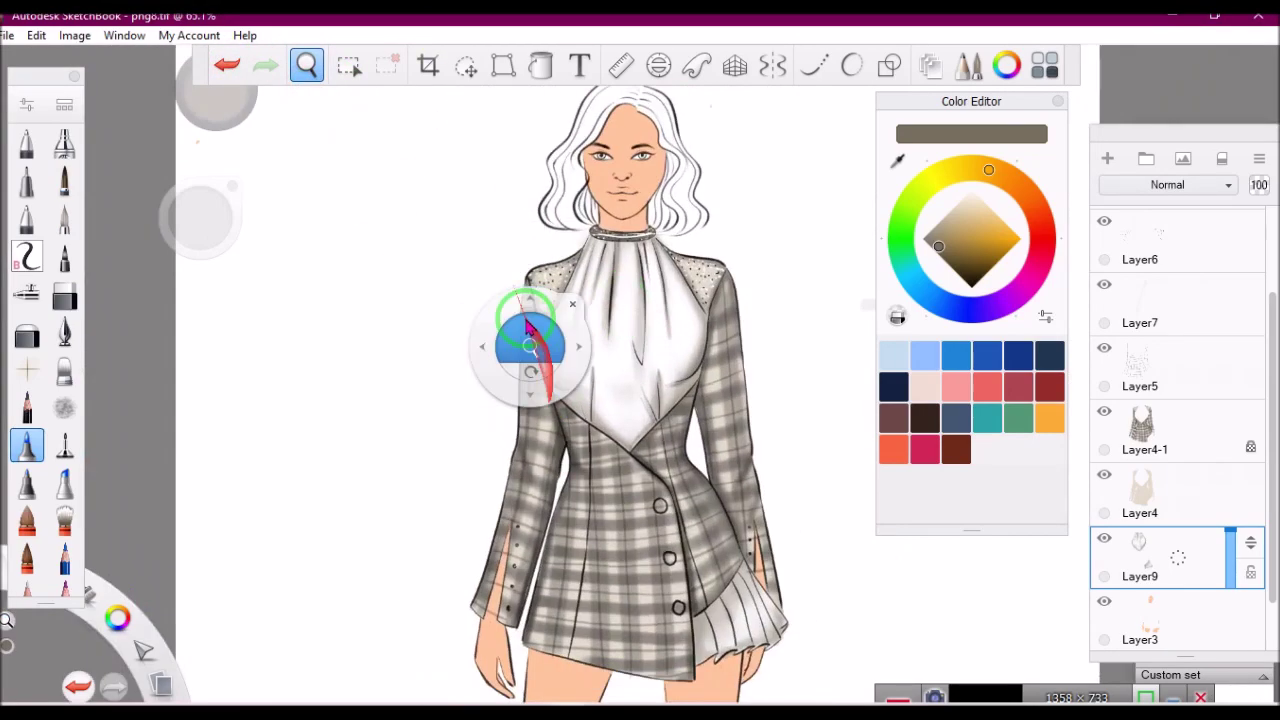
Shade along the skirt panel edge and add shadow on the pleats under the jacket.
{"action": "mouse_move", "coordinate": [543, 343]}
{"action": "left_mouse_down"}
{"action": "mouse_move", "coordinate": [657, 343]}
{"action": "mouse_move", "coordinate": [814, 429]}
{"action": "left_mouse_up"}
{"action": "left_click_drag", "start_coordinate": [680, 335], "coordinate": [712, 435]}
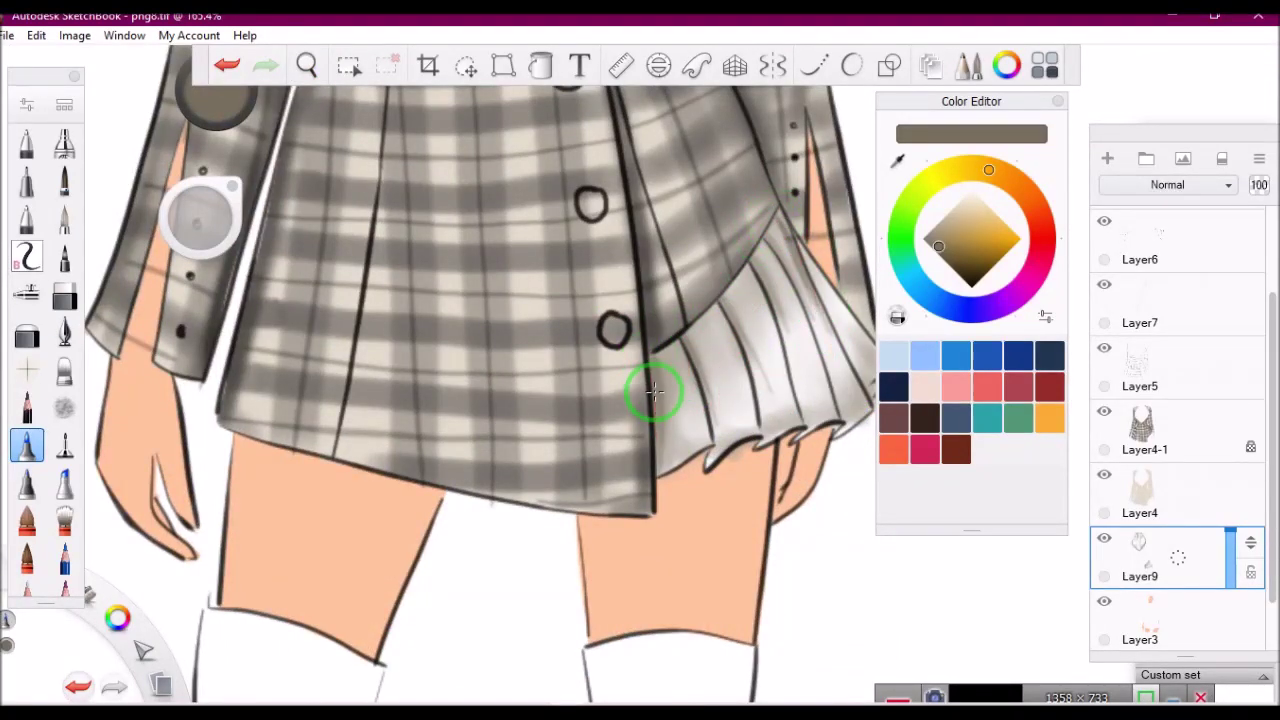
{"action": "left_click_drag", "start_coordinate": [85, 240], "coordinate": [440, 258]}
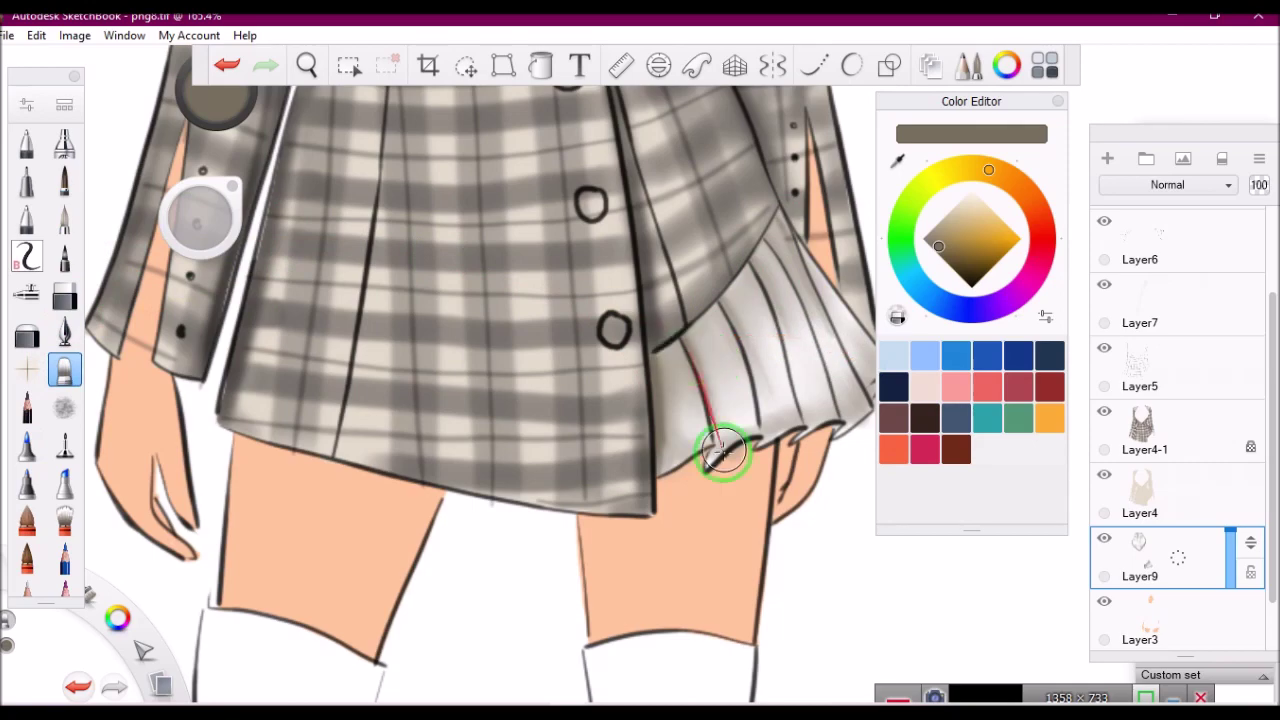
{"action": "scroll", "coordinate": [722, 452], "scroll_direction": "down", "scroll_amount": 5}
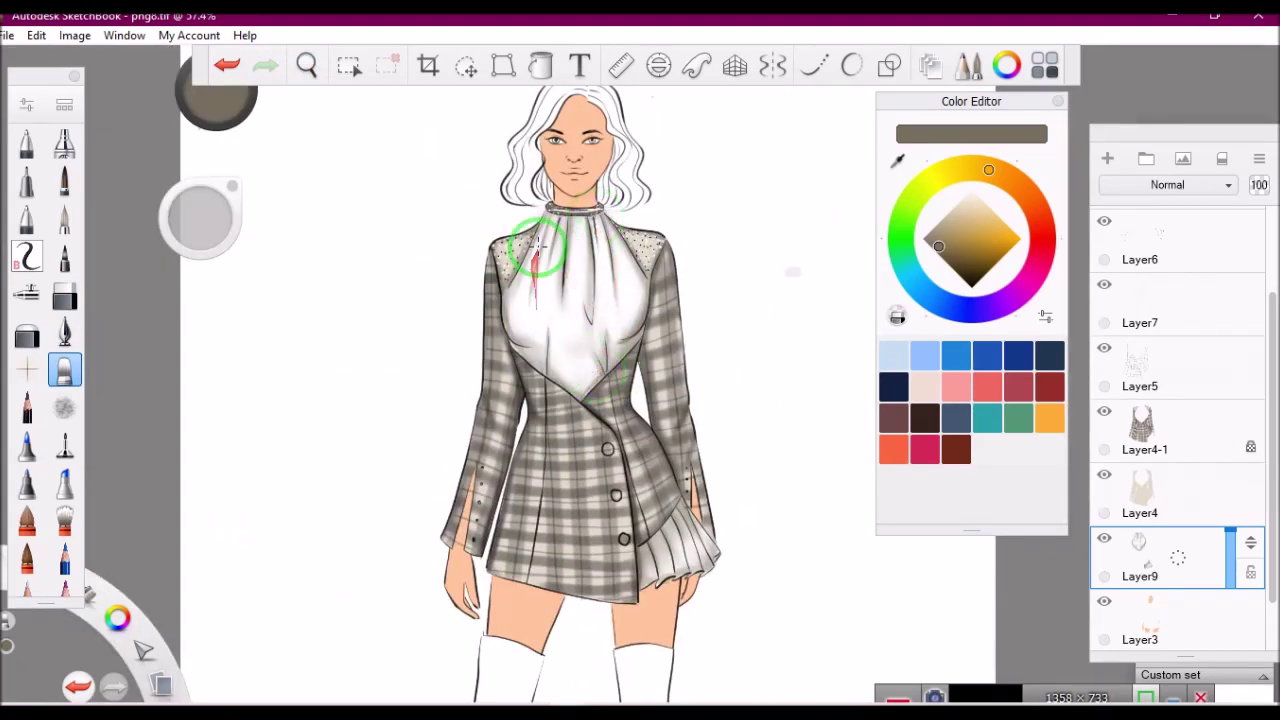
Add dark pleat lines with a smoothed-stroke pencil and blend them with the smudge brush.
{"action": "left_click", "coordinate": [306, 65]}
{"action": "left_click_drag", "start_coordinate": [543, 186], "coordinate": [172, 243]}
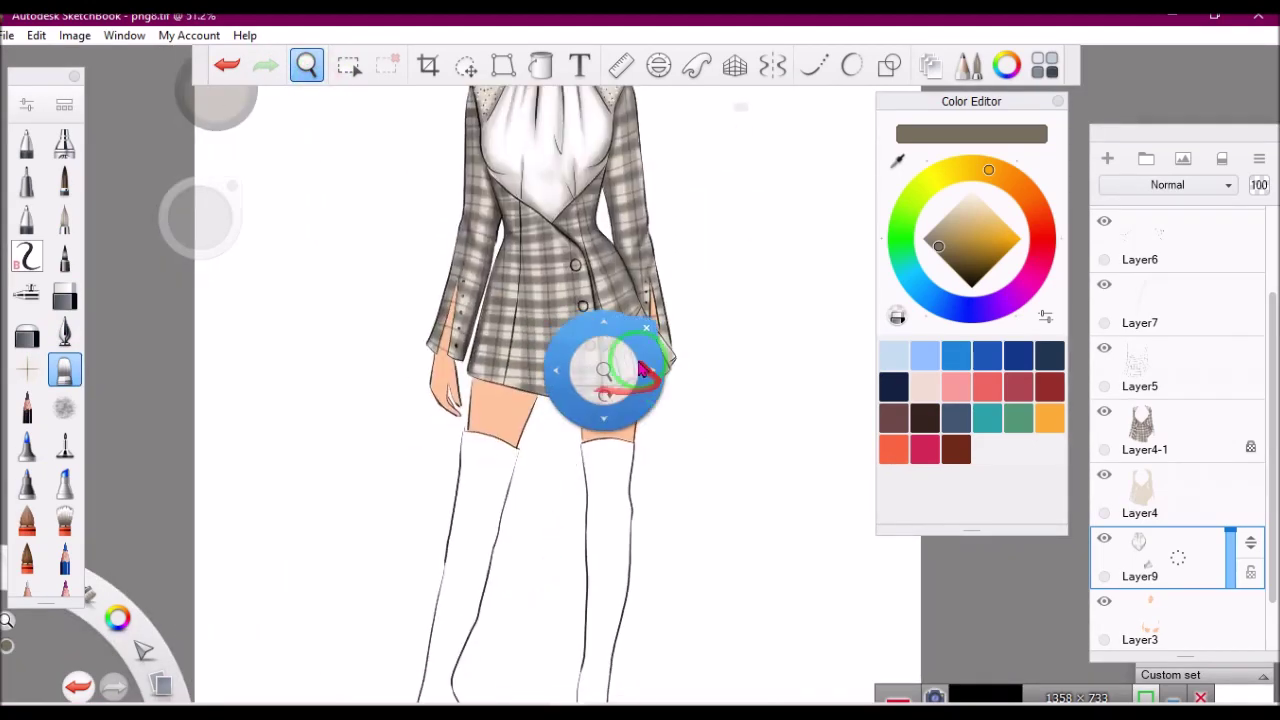
{"action": "left_click", "coordinate": [26, 142]}
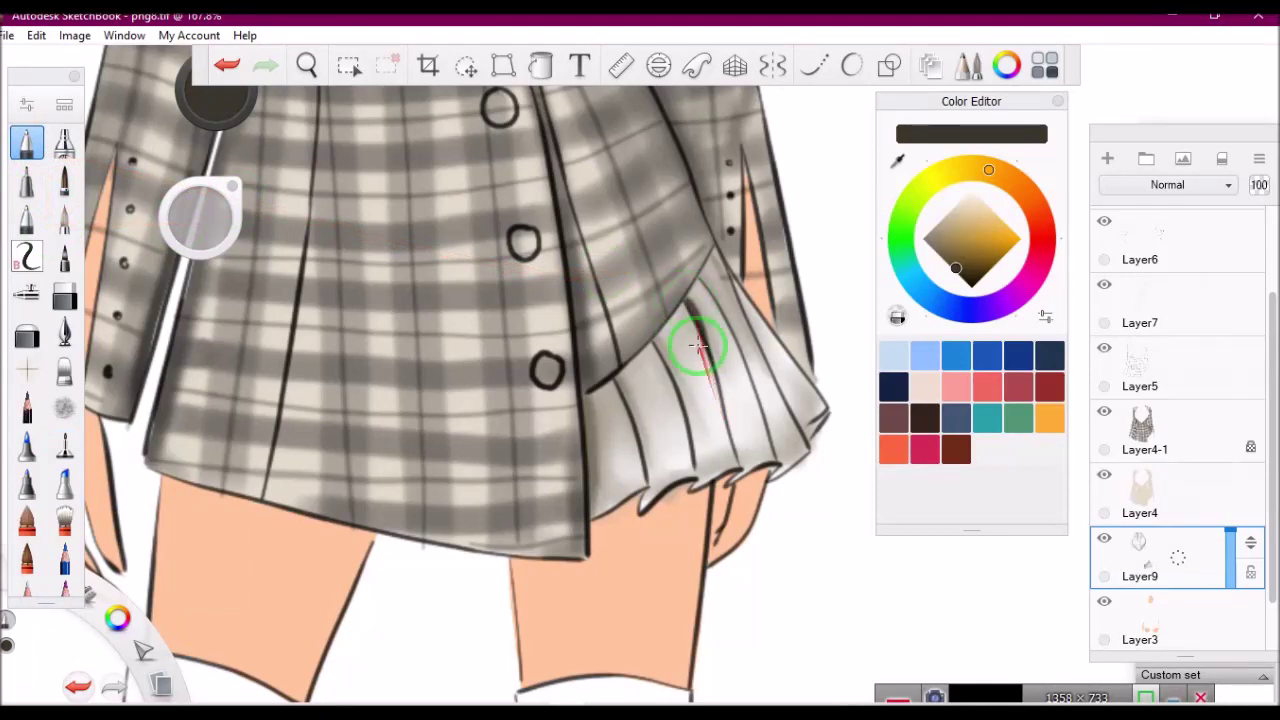
{"action": "key", "text": "f"}
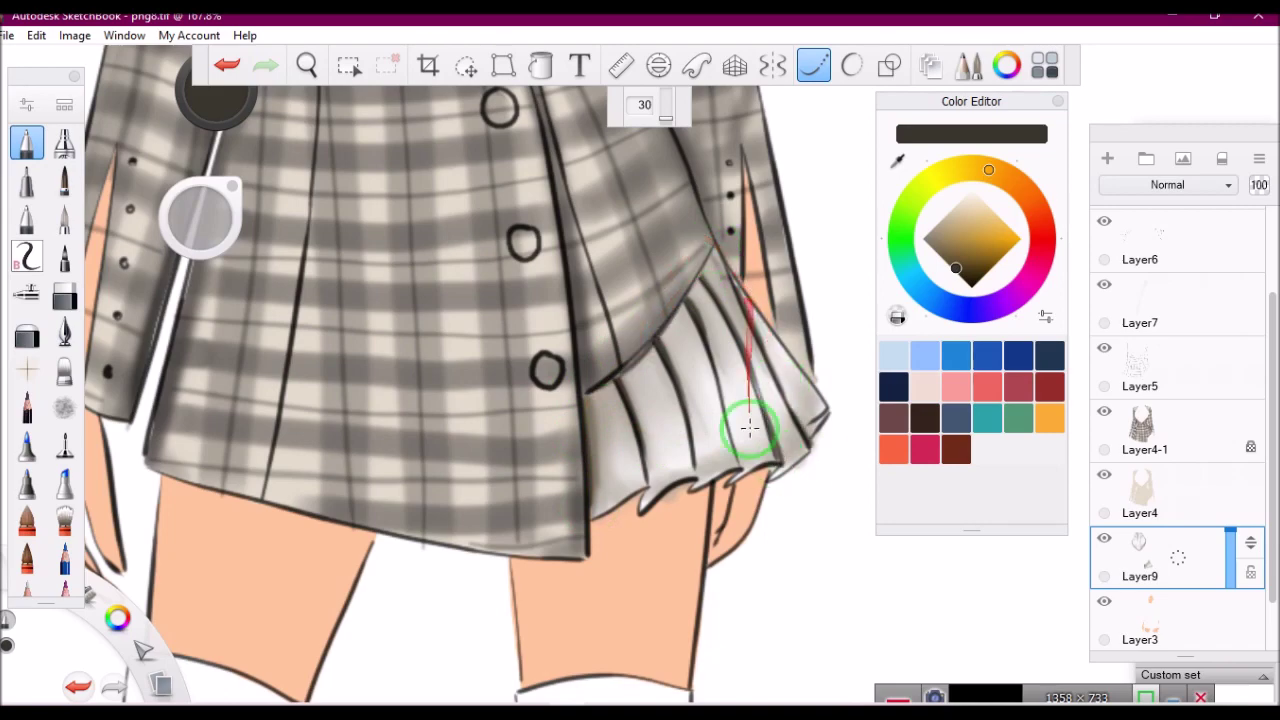
{"action": "scroll", "coordinate": [670, 370], "scroll_direction": "down", "scroll_amount": 5}
{"action": "scroll", "coordinate": [665, 318], "scroll_direction": "down", "scroll_amount": 3}
{"action": "scroll", "coordinate": [657, 306], "scroll_direction": "up", "scroll_amount": 8}
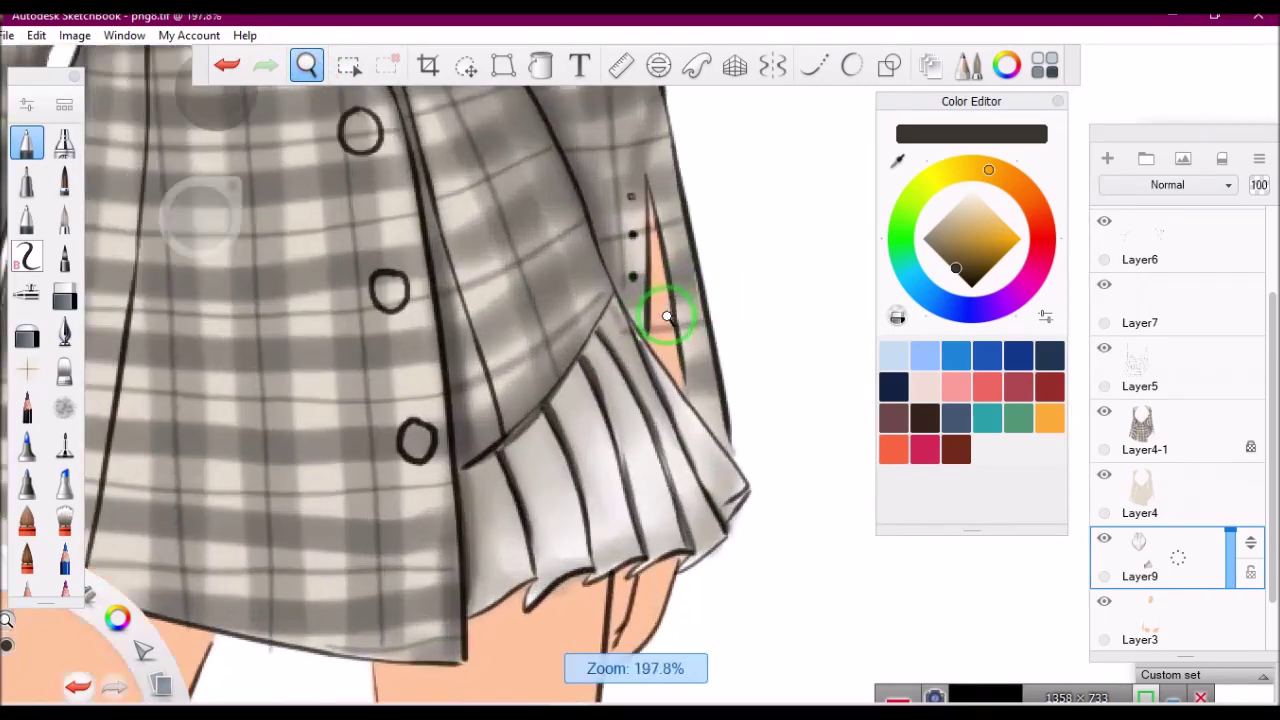
{"action": "scroll", "coordinate": [657, 306], "scroll_direction": "up", "scroll_amount": 1}
{"action": "left_click", "coordinate": [64, 370]}
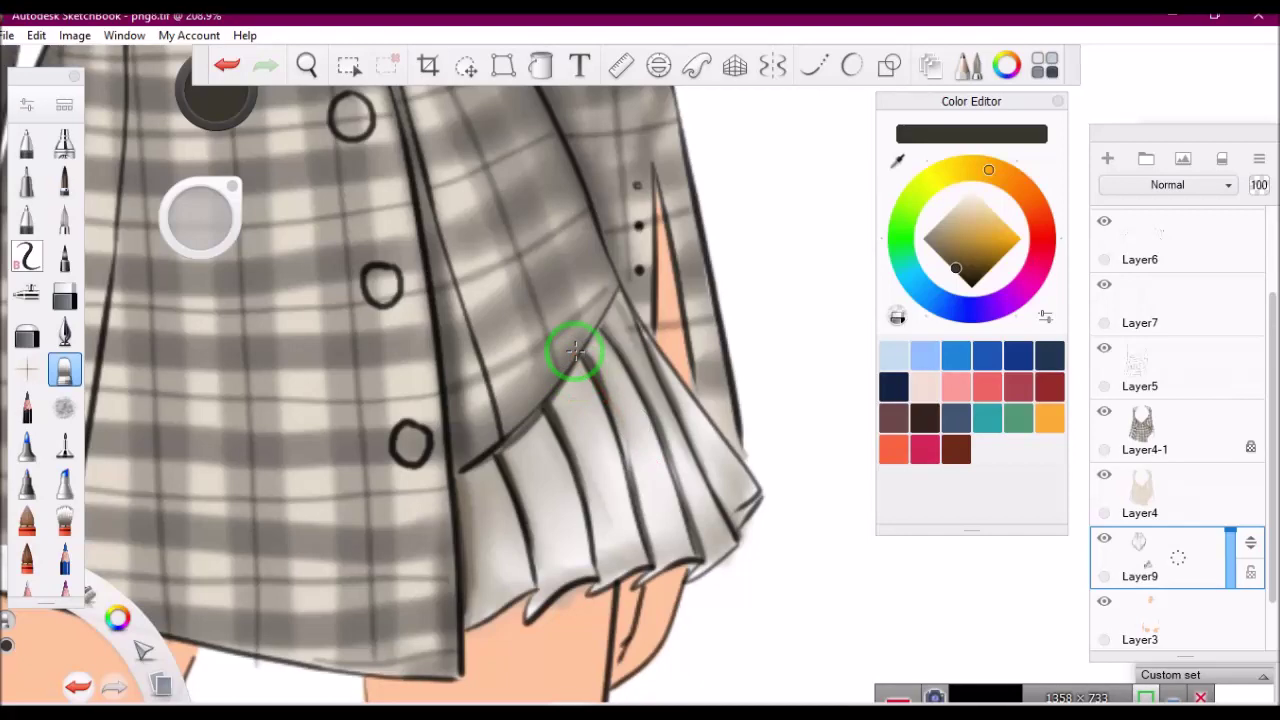
{"action": "scroll", "coordinate": [686, 329], "scroll_direction": "down", "scroll_amount": 2}
{"action": "scroll", "coordinate": [985, 614], "scroll_direction": "down", "scroll_amount": 5}
{"action": "scroll", "coordinate": [985, 614], "scroll_direction": "up", "scroll_amount": 3}
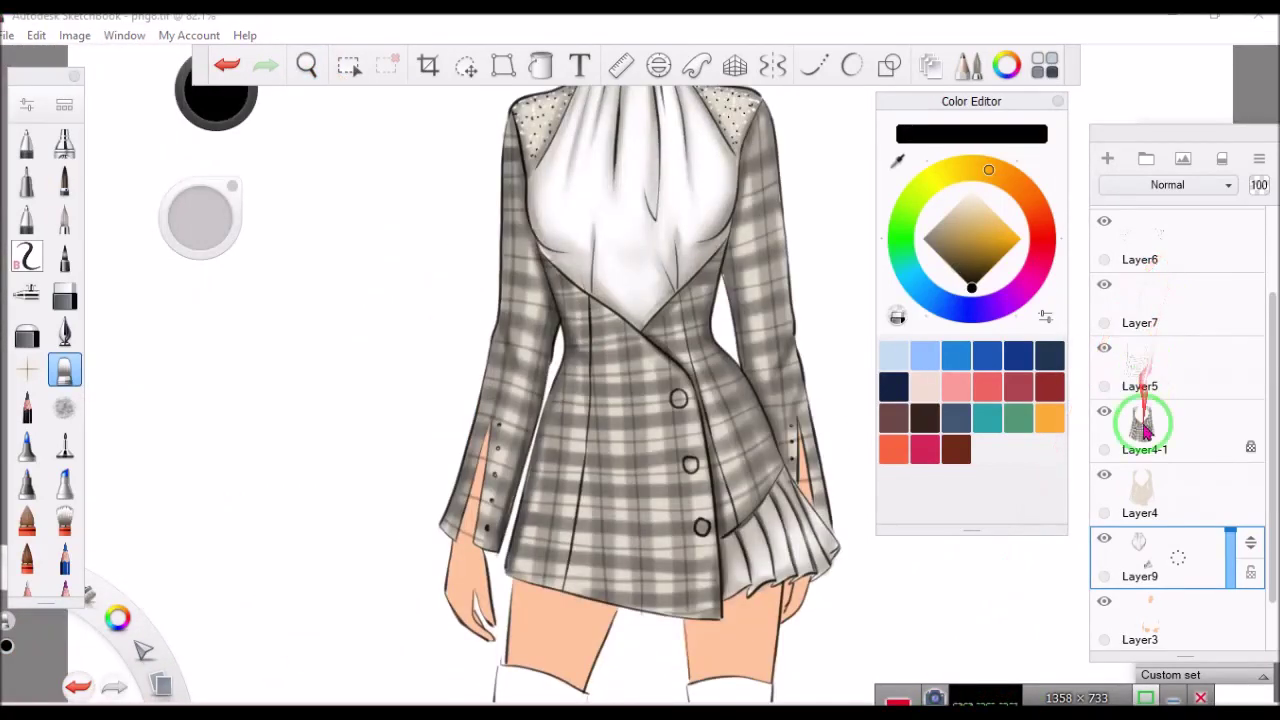
Add Layer10 above Layer6 and paint solid black buttons with highlights down the jacket.
{"action": "left_click", "coordinate": [1160, 240]}
{"action": "left_click", "coordinate": [1107, 158]}
{"action": "scroll", "coordinate": [608, 428], "scroll_direction": "up", "scroll_amount": 4}
{"action": "left_click", "coordinate": [64, 445]}
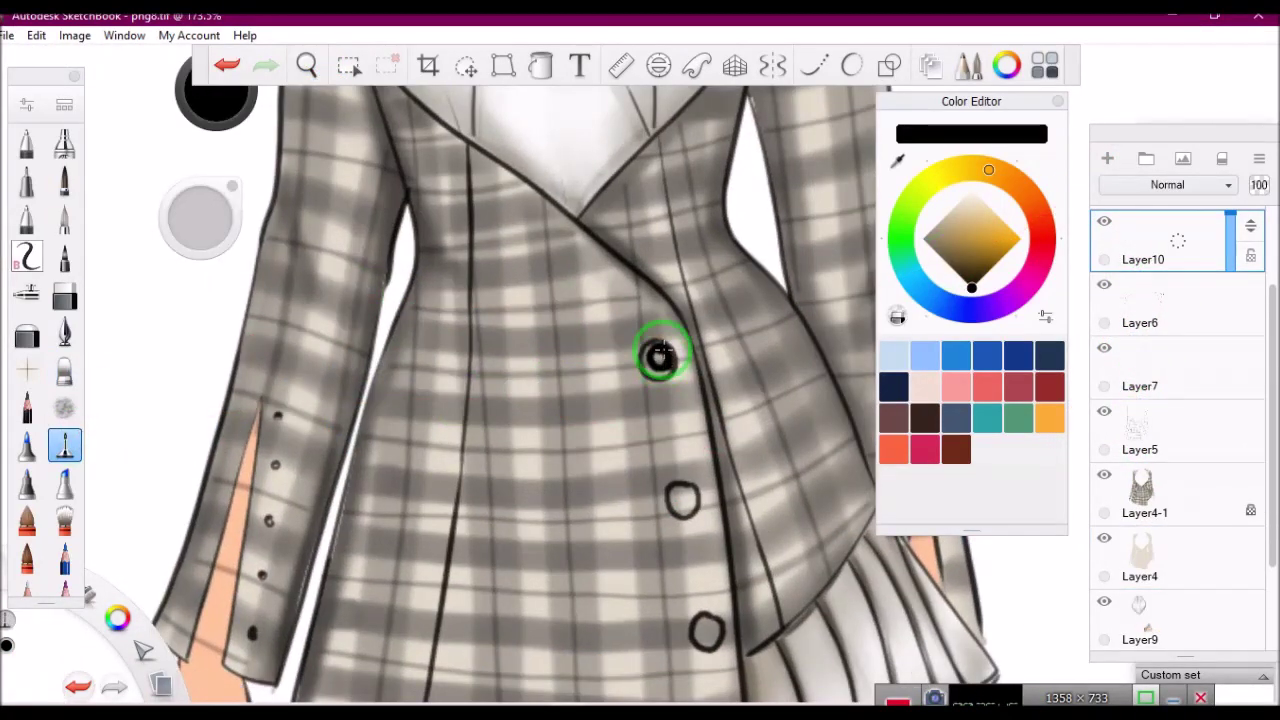
{"action": "scroll", "coordinate": [610, 510], "scroll_direction": "up", "scroll_amount": 2}
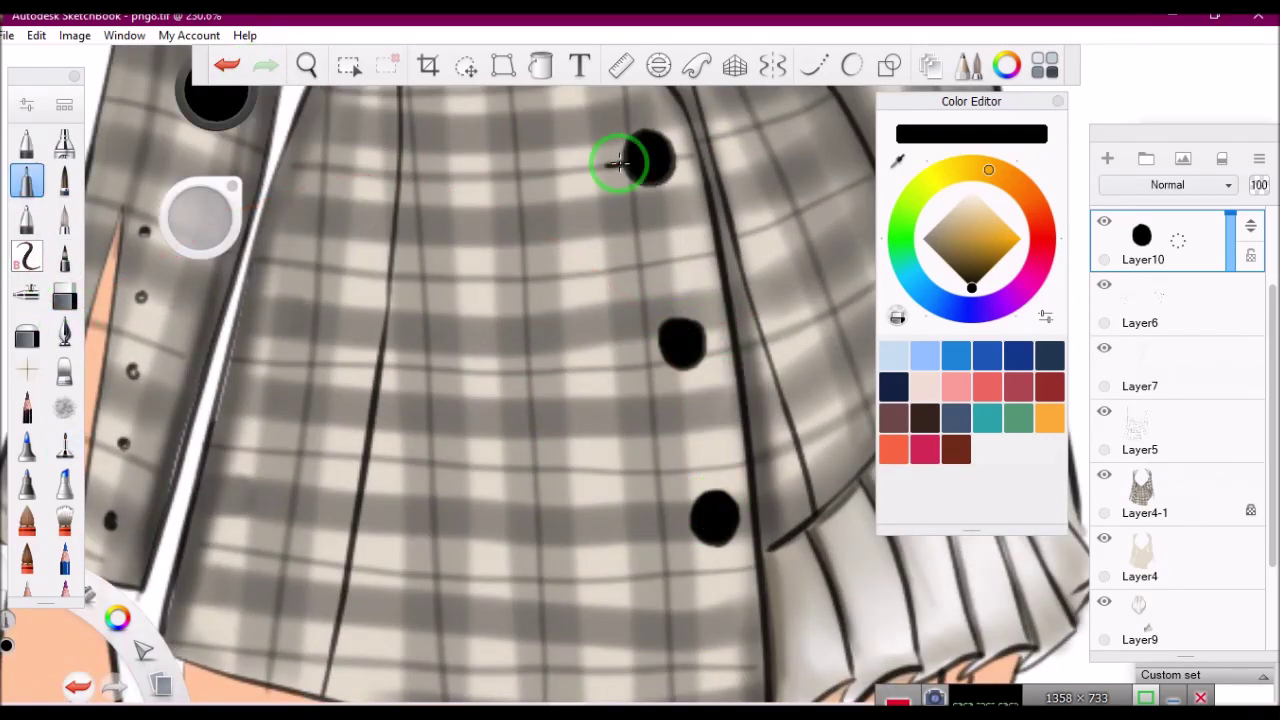
{"action": "left_click_drag", "start_coordinate": [685, 530], "coordinate": [676, 528]}
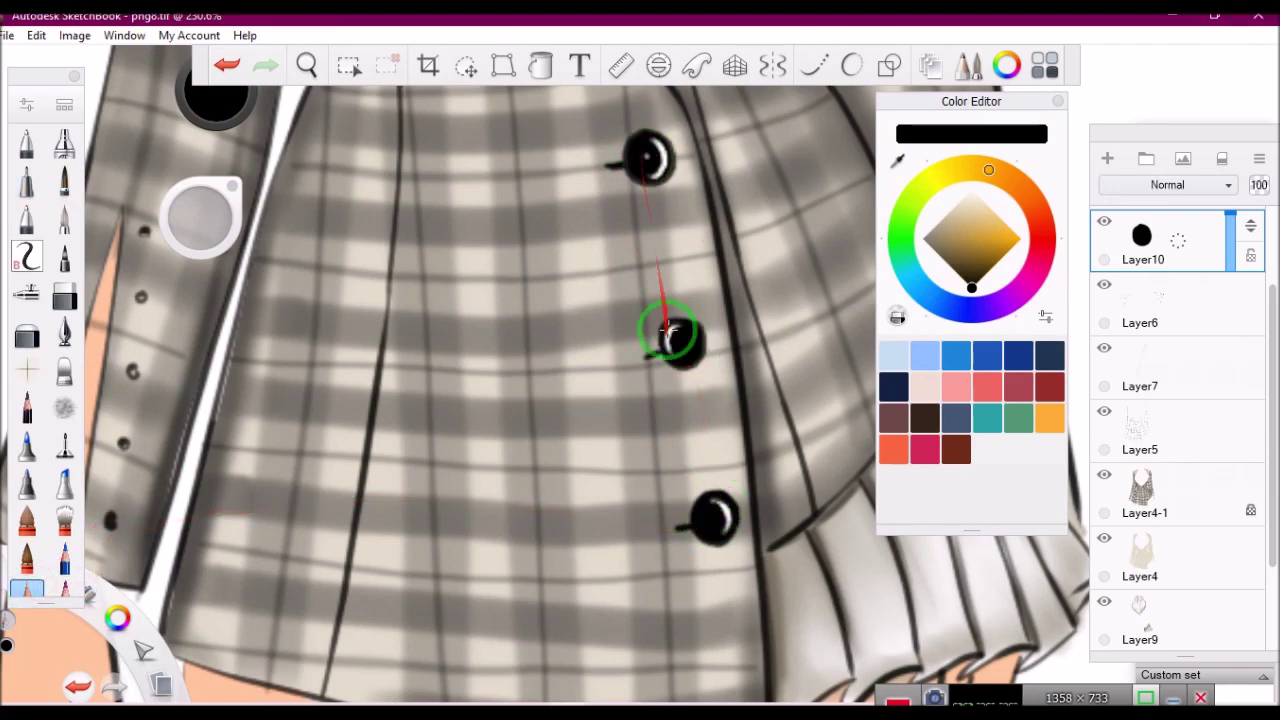
Darken the hand outline with a pencil, then zoom out to check the figure.
{"action": "mouse_move", "coordinate": [640, 160]}
{"action": "left_mouse_down"}
{"action": "mouse_move", "coordinate": [640, 251]}
{"action": "mouse_move", "coordinate": [674, 371]}
{"action": "mouse_move", "coordinate": [540, 500]}
{"action": "mouse_move", "coordinate": [608, 363]}
{"action": "left_mouse_up"}
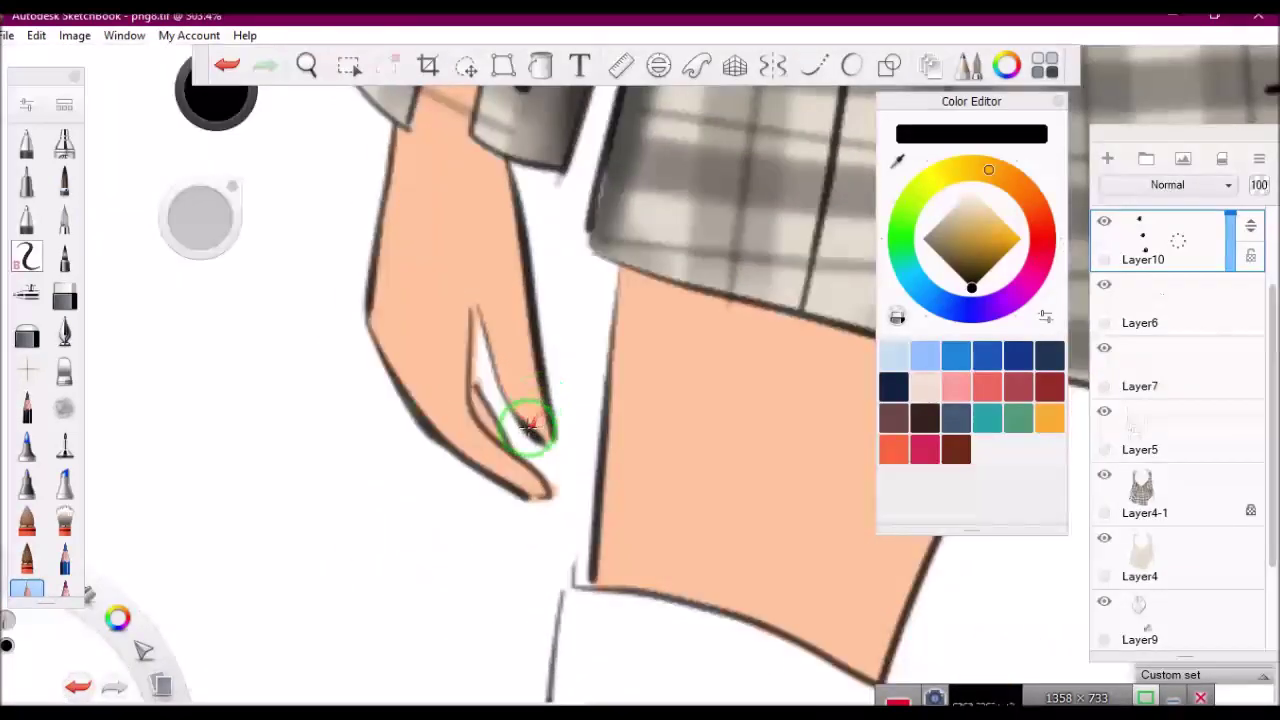
{"action": "left_click", "coordinate": [27, 407]}
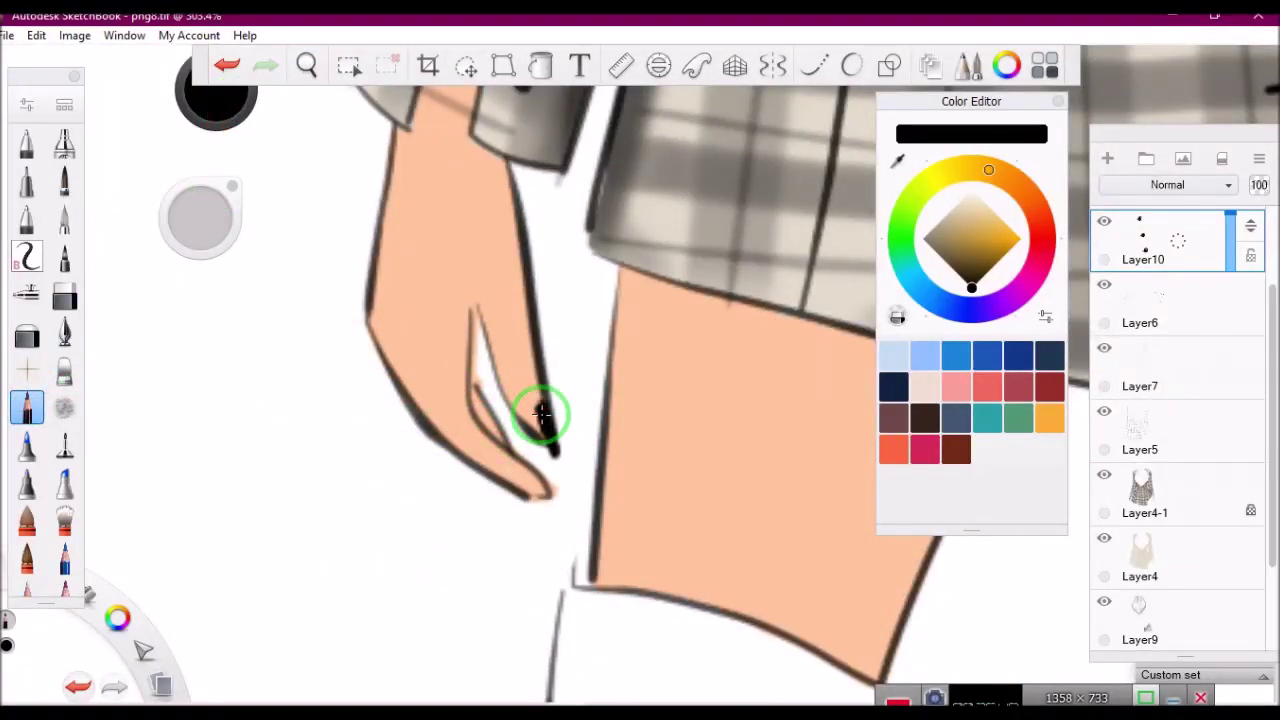
{"action": "left_click_drag", "start_coordinate": [560, 345], "coordinate": [720, 410]}
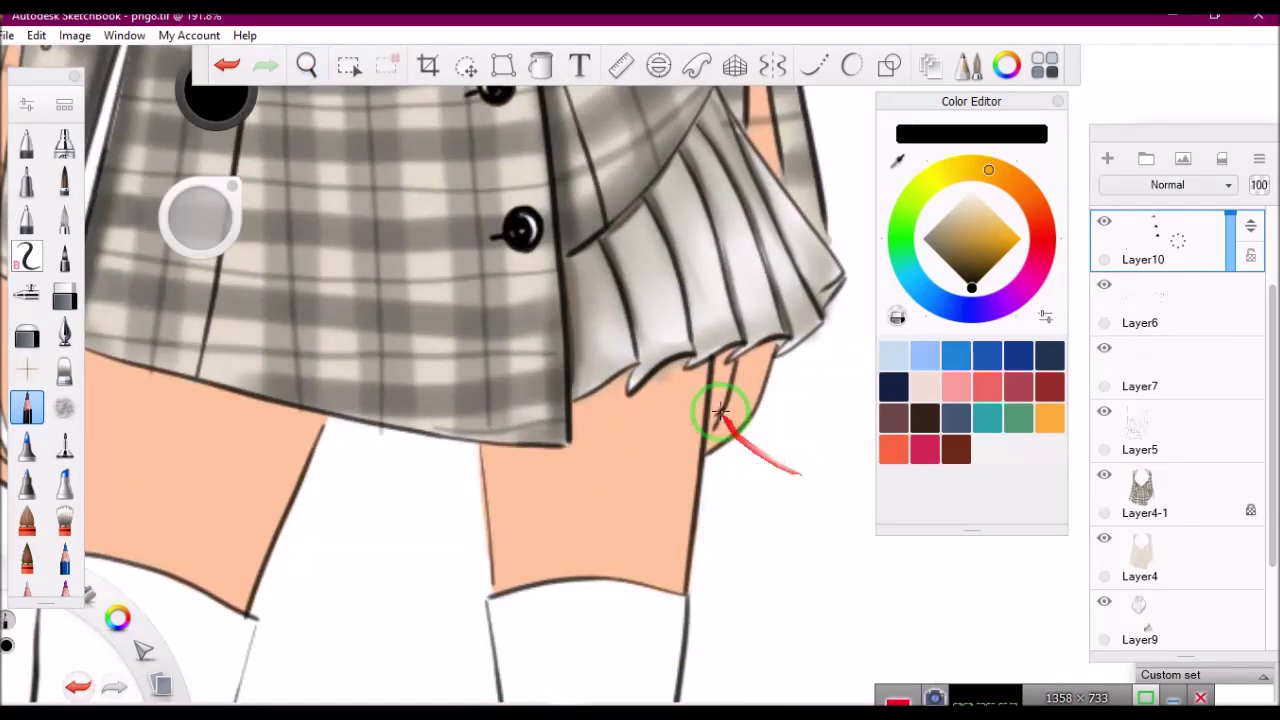
{"action": "mouse_move", "coordinate": [593, 238]}
{"action": "left_mouse_down"}
{"action": "mouse_move", "coordinate": [263, 129]}
{"action": "mouse_move", "coordinate": [586, 414]}
{"action": "left_mouse_up"}
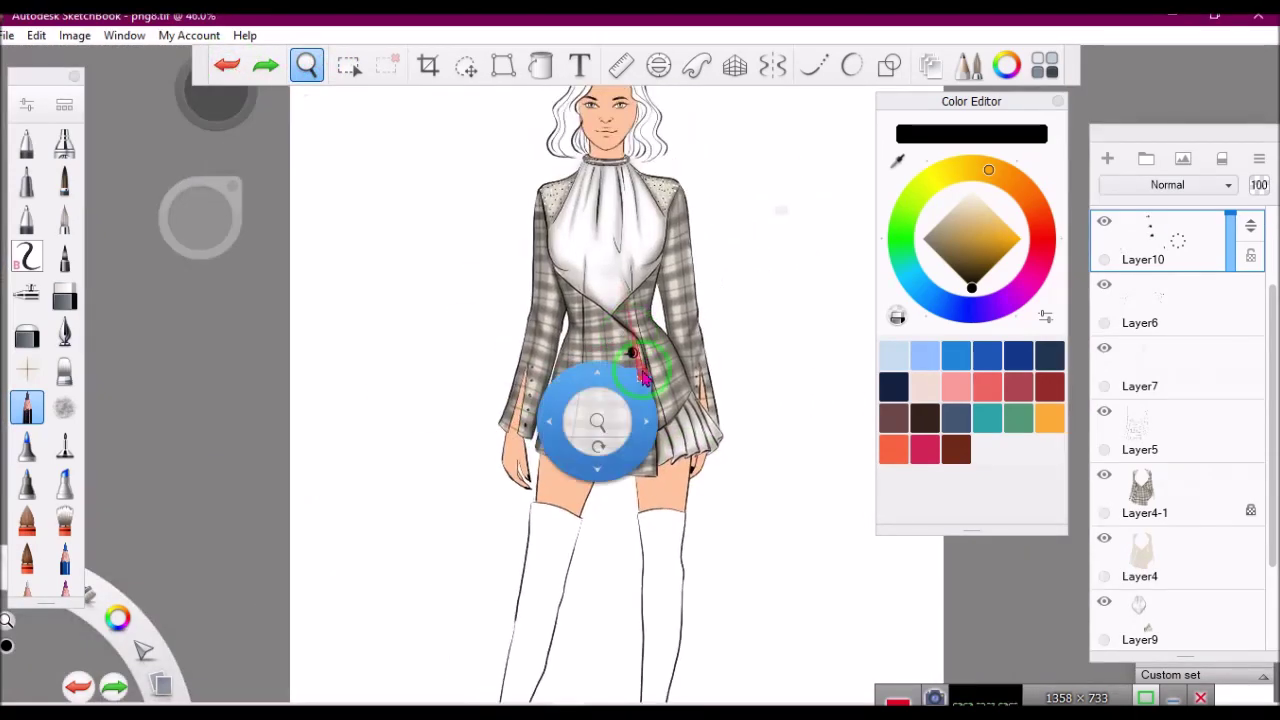
{"action": "mouse_move", "coordinate": [557, 337]}
{"action": "left_mouse_down"}
{"action": "mouse_move", "coordinate": [688, 236]}
{"action": "mouse_move", "coordinate": [551, 143]}
{"action": "left_mouse_up"}
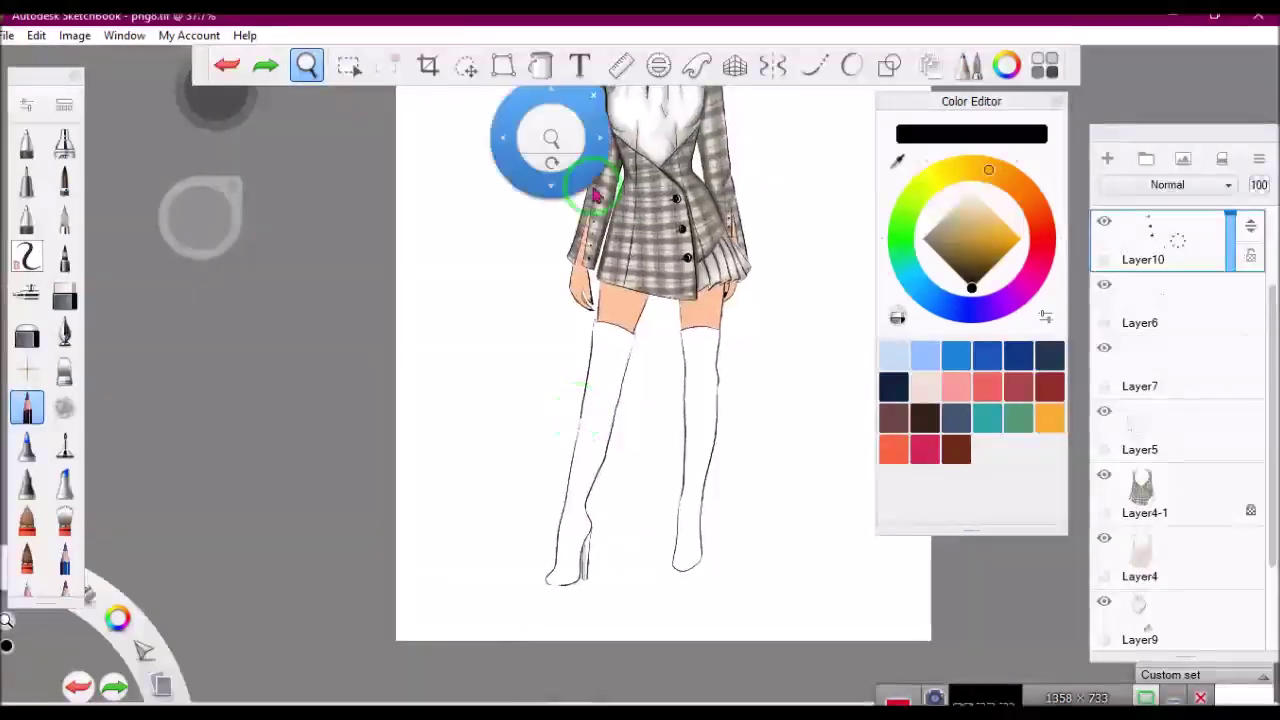
{"action": "scroll", "coordinate": [1180, 350], "scroll_direction": "up", "scroll_amount": 2}
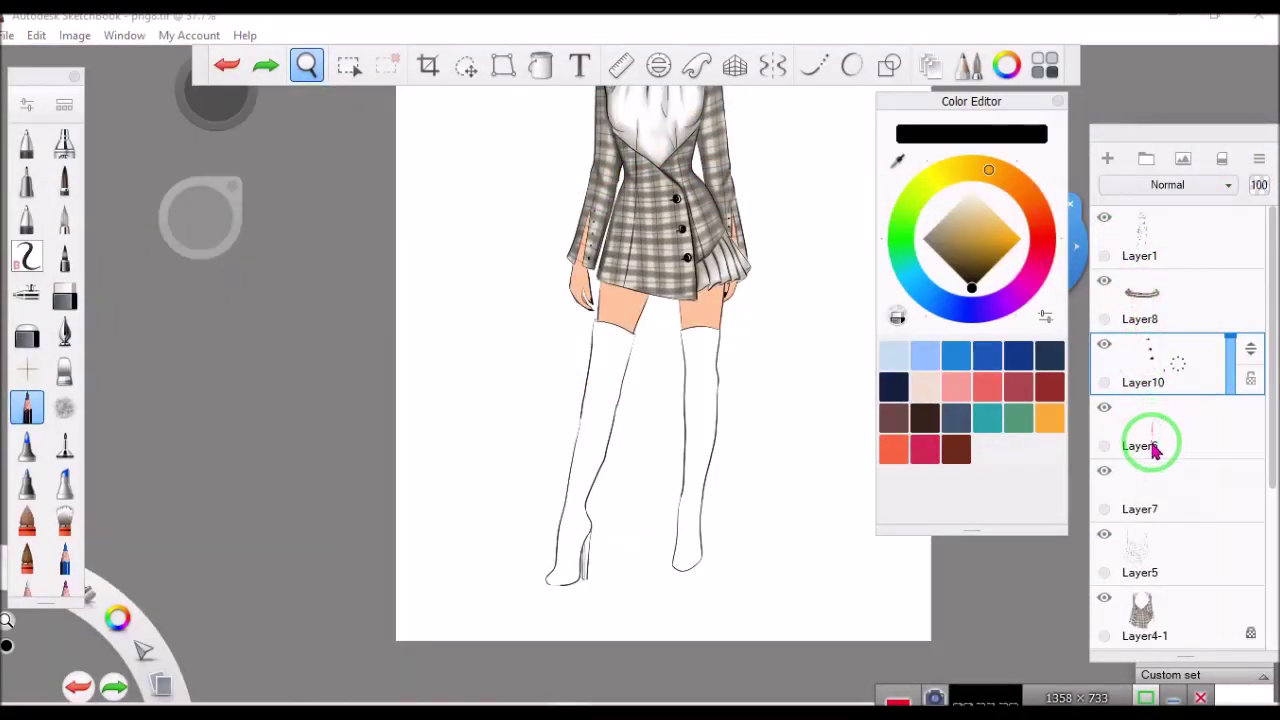
Add Layer11 and trace the boot's top edge in grey at about 42% brightness.
{"action": "left_click", "coordinate": [1107, 158]}
{"action": "left_click_drag", "start_coordinate": [1080, 210], "coordinate": [885, 170]}
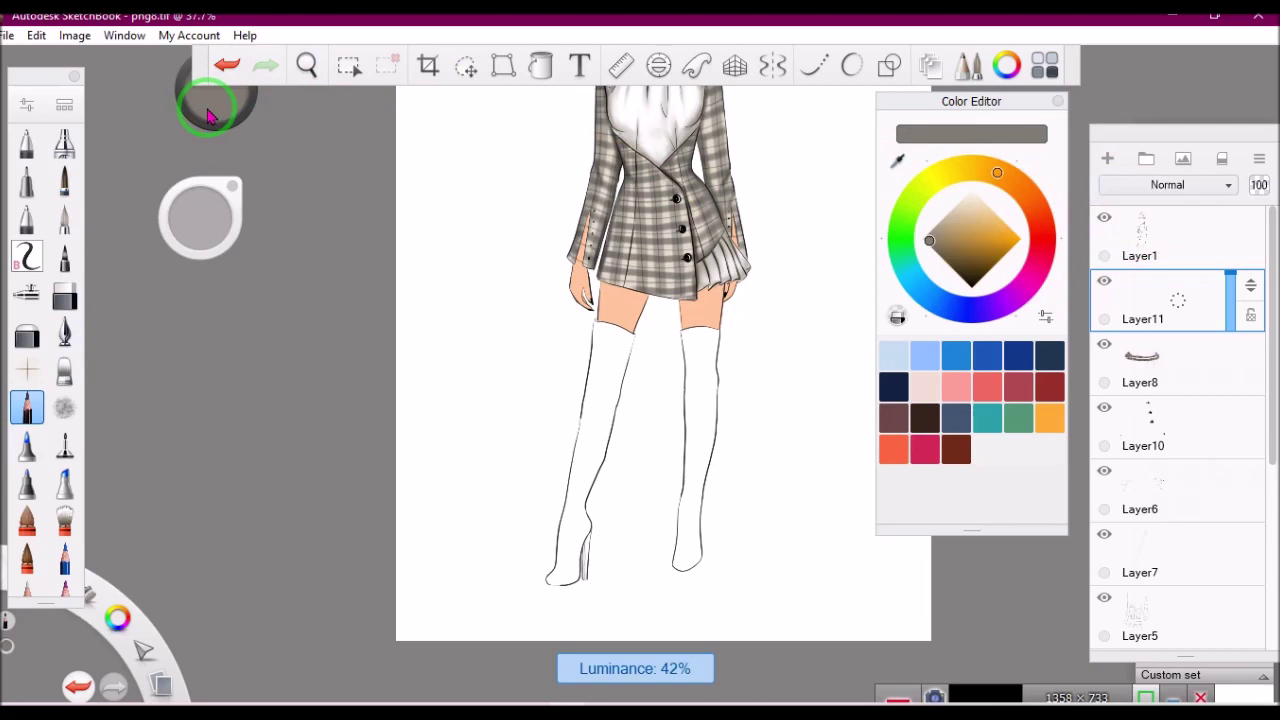
{"action": "left_click", "coordinate": [307, 65]}
{"action": "left_click_drag", "start_coordinate": [600, 270], "coordinate": [700, 266]}
{"action": "left_click", "coordinate": [64, 218]}
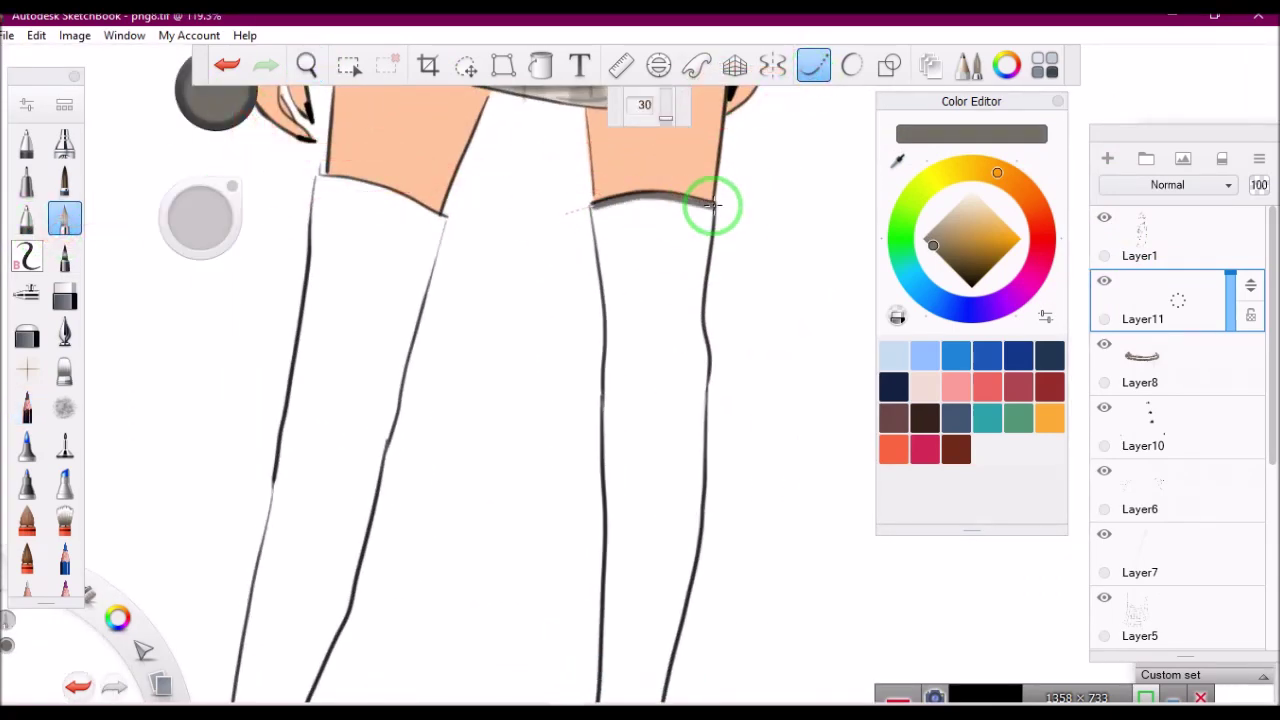
{"action": "left_click_drag", "start_coordinate": [591, 205], "coordinate": [712, 207]}
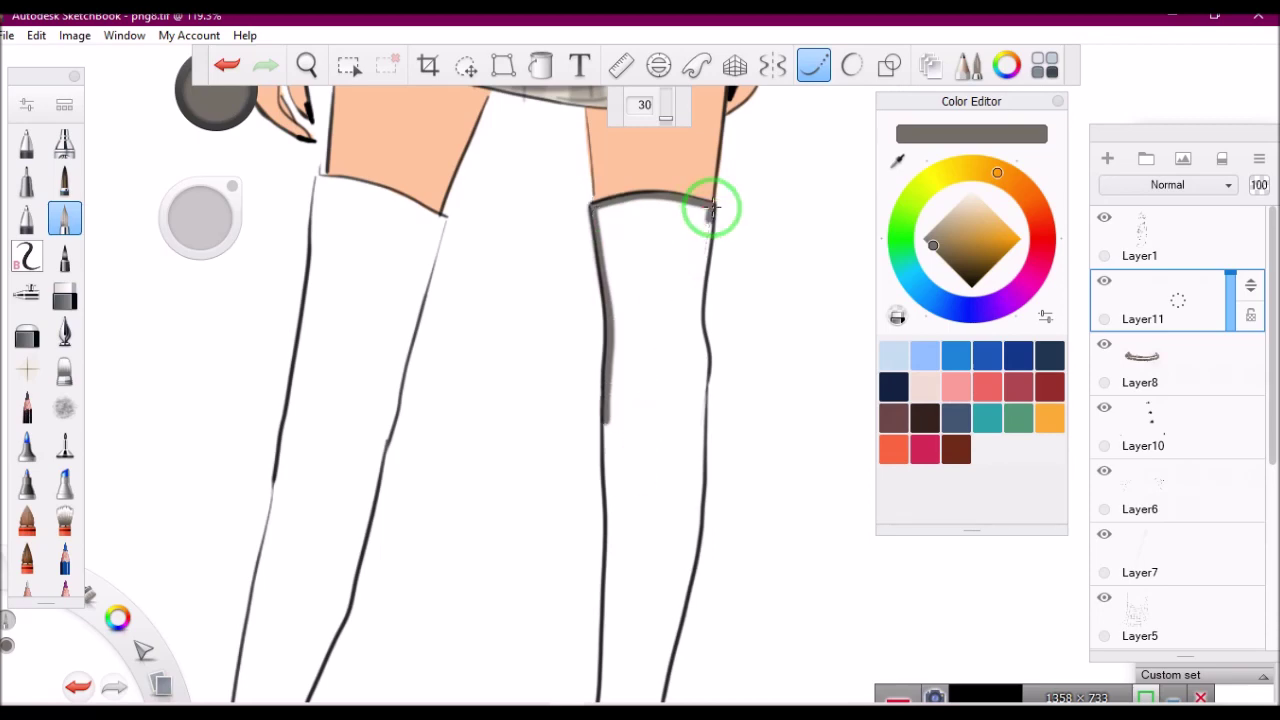
Darken the right boot's contour down to the foot and fill it with grey.
{"action": "left_click", "coordinate": [307, 65]}
{"action": "left_click_drag", "start_coordinate": [680, 343], "coordinate": [663, 251]}
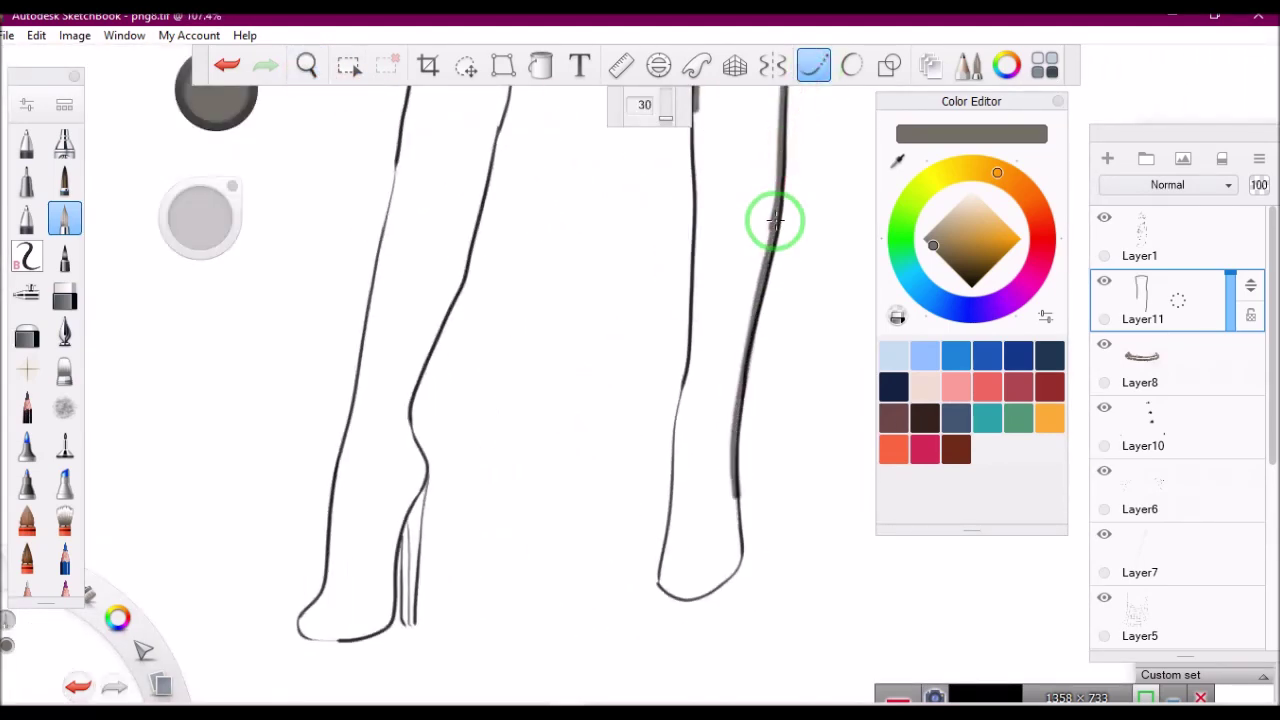
{"action": "mouse_move", "coordinate": [775, 220]}
{"action": "left_mouse_down"}
{"action": "mouse_move", "coordinate": [697, 125]}
{"action": "mouse_move", "coordinate": [692, 388]}
{"action": "left_mouse_up"}
{"action": "left_click", "coordinate": [540, 65]}
{"action": "left_click", "coordinate": [730, 300]}
At about 35% zoom, try a steady-stroke contour on the left boot, then undo it.
{"action": "left_click", "coordinate": [307, 65]}
{"action": "mouse_move", "coordinate": [666, 180]}
{"action": "left_mouse_down"}
{"action": "mouse_move", "coordinate": [457, 214]}
{"action": "mouse_move", "coordinate": [432, 341]}
{"action": "mouse_move", "coordinate": [663, 145]}
{"action": "left_mouse_up"}
{"action": "left_click", "coordinate": [813, 65]}
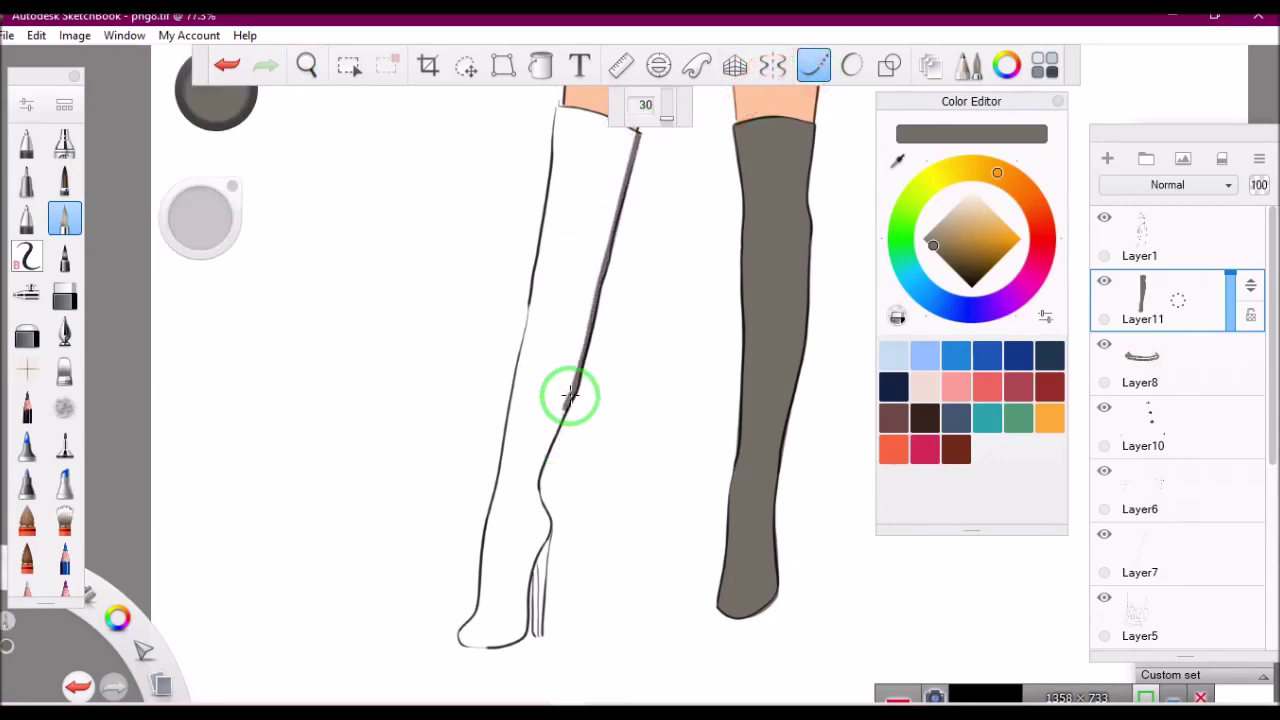
{"action": "mouse_move", "coordinate": [607, 296]}
{"action": "left_mouse_down"}
{"action": "mouse_move", "coordinate": [537, 449]}
{"action": "mouse_move", "coordinate": [545, 517]}
{"action": "left_mouse_up"}
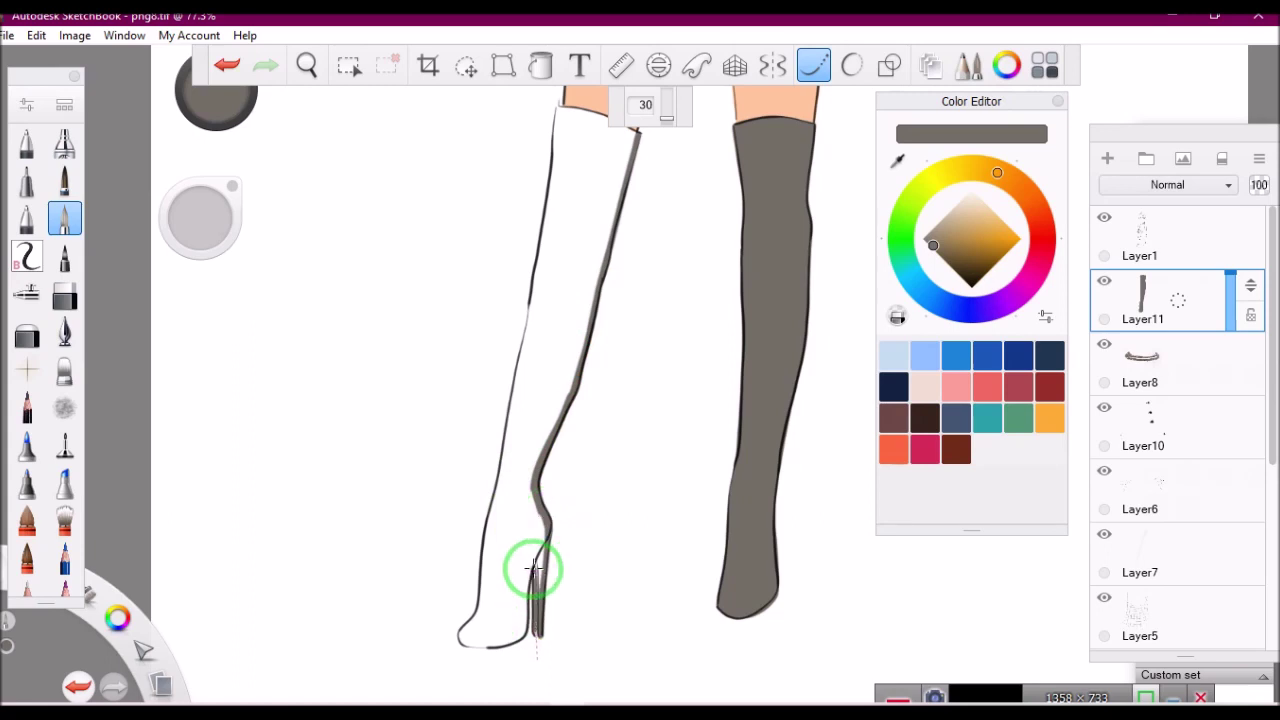
{"action": "key", "text": "ctrl+z"}
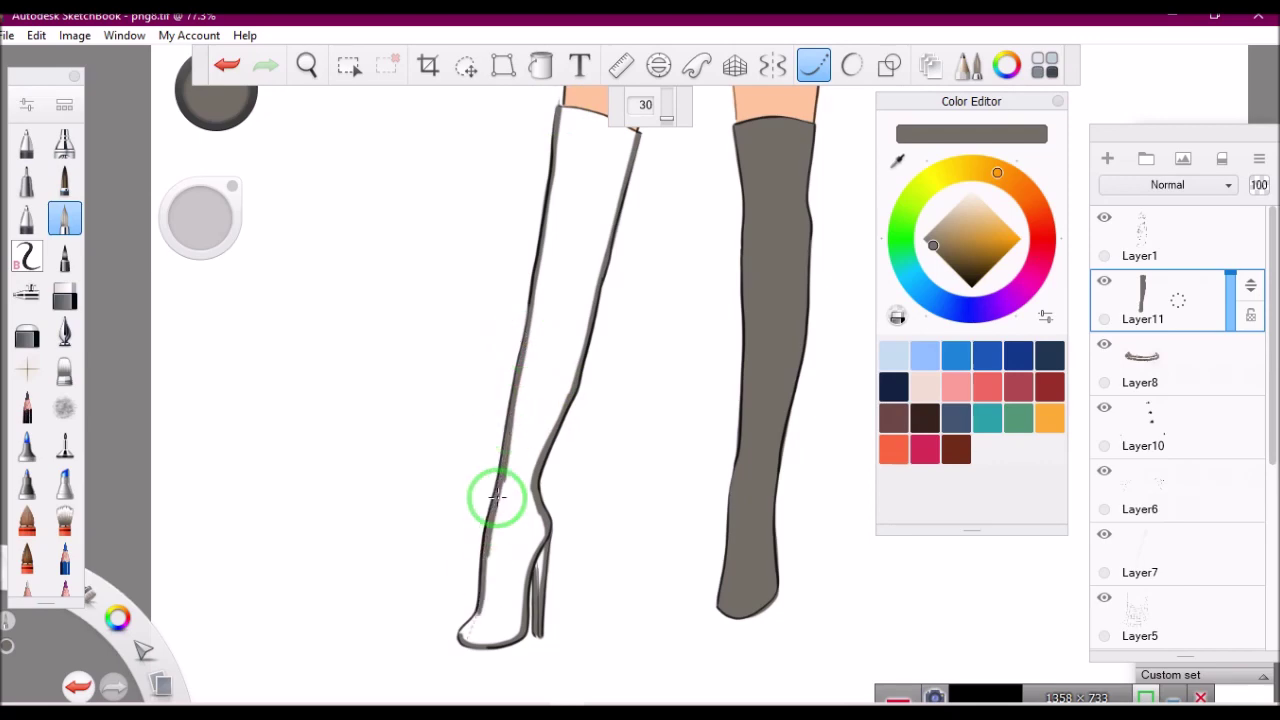
Fill the left boot with grey and save the drawing.
{"action": "left_click_drag", "start_coordinate": [523, 645], "coordinate": [586, 214]}
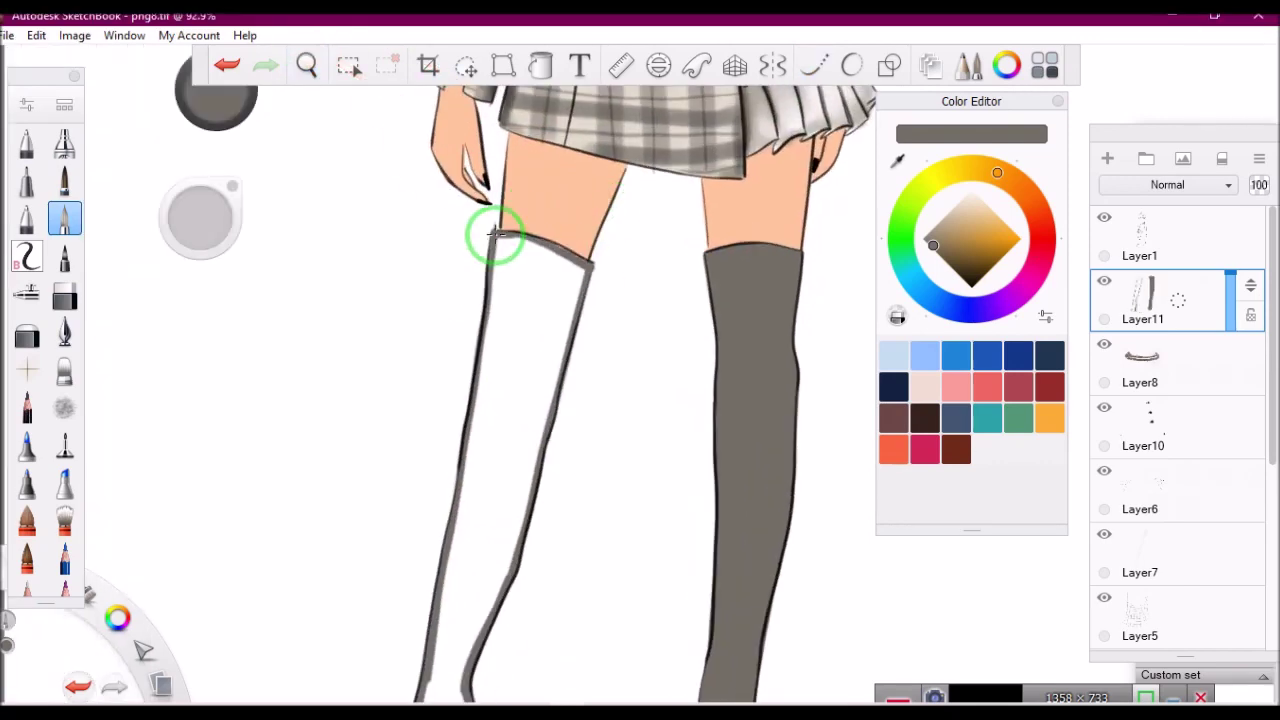
{"action": "left_click", "coordinate": [265, 65]}
{"action": "left_click_drag", "start_coordinate": [471, 223], "coordinate": [471, 223]}
{"action": "mouse_move", "coordinate": [634, 229]}
{"action": "left_mouse_down"}
{"action": "mouse_move", "coordinate": [537, 52]}
{"action": "mouse_move", "coordinate": [528, 340]}
{"action": "mouse_move", "coordinate": [514, 393]}
{"action": "left_mouse_up"}
{"action": "left_click", "coordinate": [7, 35]}
{"action": "left_click", "coordinate": [40, 143]}
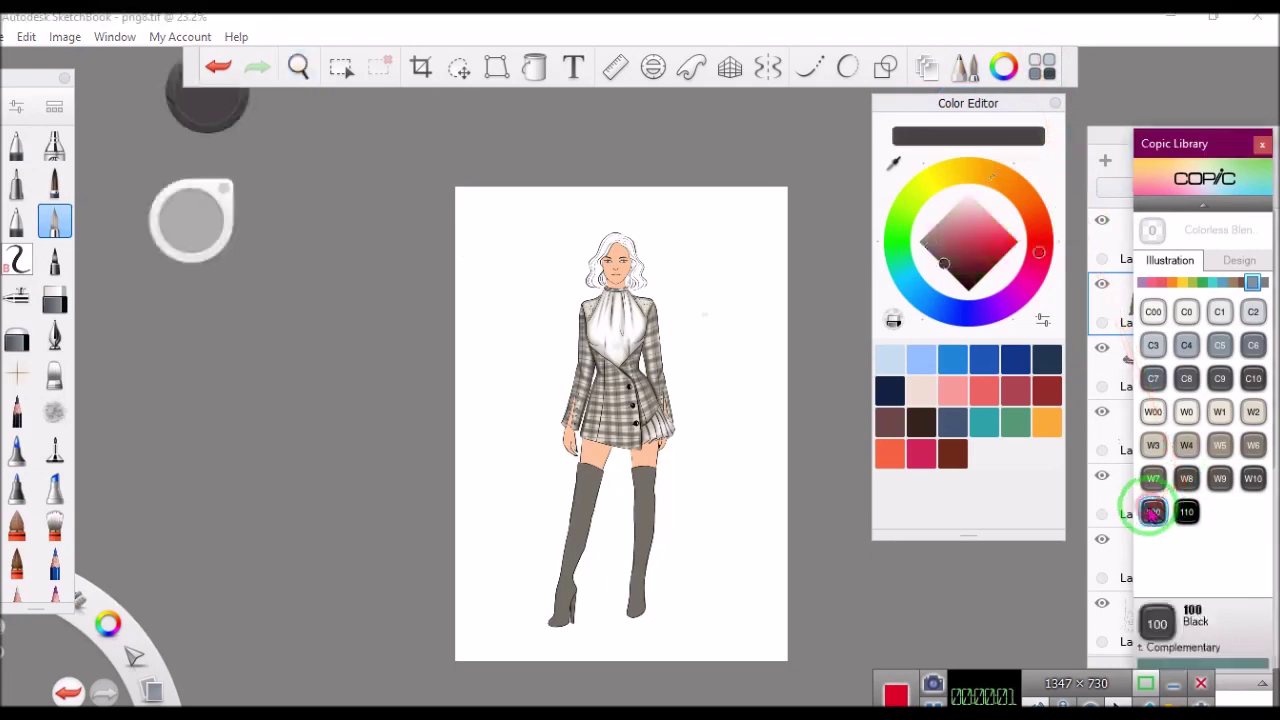
{"action": "left_click", "coordinate": [1114, 163]}
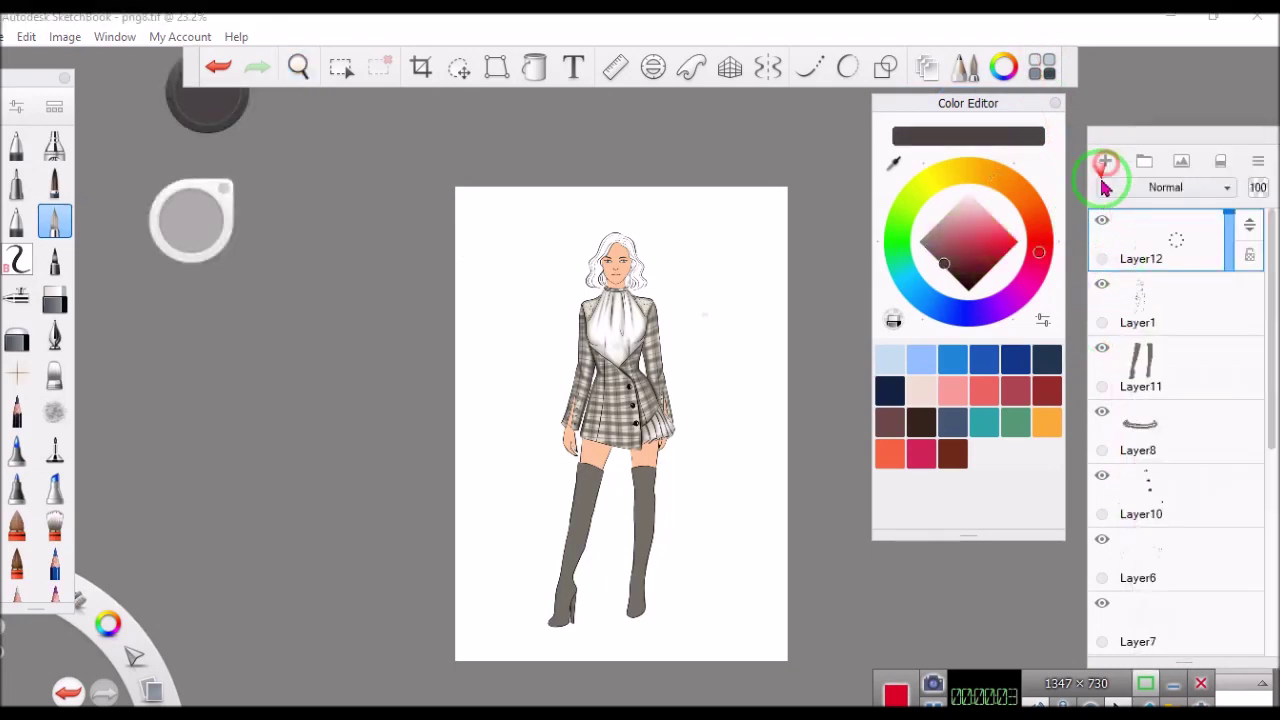
Paint both sides of the wavy bob dark grey with a soft brush on a layer below Layer3.
{"action": "left_click", "coordinate": [298, 66]}
{"action": "mouse_move", "coordinate": [623, 271]}
{"action": "left_mouse_down"}
{"action": "mouse_move", "coordinate": [680, 408]}
{"action": "mouse_move", "coordinate": [134, 163]}
{"action": "left_mouse_up"}
{"action": "left_click", "coordinate": [54, 487]}
{"action": "left_click_drag", "start_coordinate": [624, 198], "coordinate": [770, 330]}
{"action": "mouse_move", "coordinate": [1141, 240]}
{"action": "left_mouse_down"}
{"action": "mouse_move", "coordinate": [1197, 612]}
{"action": "mouse_move", "coordinate": [1197, 560]}
{"action": "left_mouse_up"}
{"action": "mouse_move", "coordinate": [705, 305]}
{"action": "left_mouse_down"}
{"action": "mouse_move", "coordinate": [720, 323]}
{"action": "mouse_move", "coordinate": [694, 491]}
{"action": "mouse_move", "coordinate": [717, 465]}
{"action": "mouse_move", "coordinate": [749, 471]}
{"action": "mouse_move", "coordinate": [614, 163]}
{"action": "mouse_move", "coordinate": [627, 195]}
{"action": "mouse_move", "coordinate": [534, 206]}
{"action": "mouse_move", "coordinate": [449, 286]}
{"action": "mouse_move", "coordinate": [440, 470]}
{"action": "left_mouse_up"}
{"action": "mouse_move", "coordinate": [456, 300]}
{"action": "left_mouse_down"}
{"action": "mouse_move", "coordinate": [434, 434]}
{"action": "mouse_move", "coordinate": [414, 414]}
{"action": "mouse_move", "coordinate": [434, 434]}
{"action": "mouse_move", "coordinate": [416, 476]}
{"action": "left_mouse_up"}
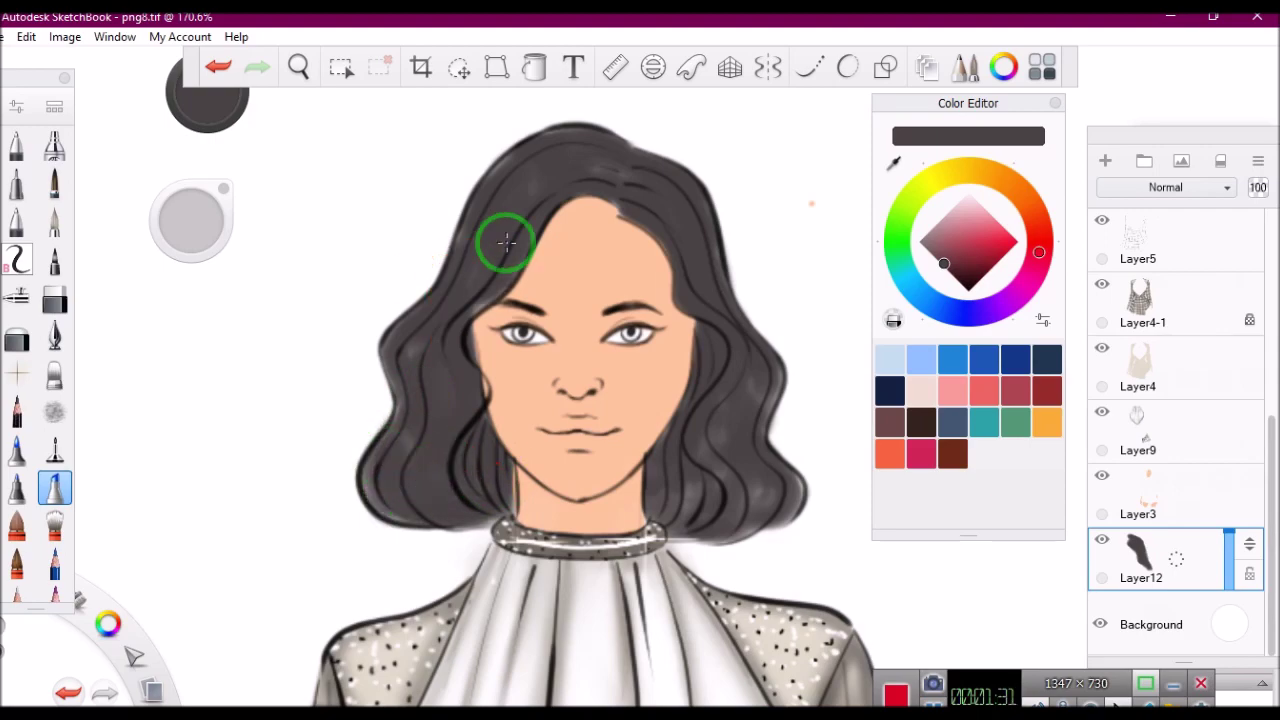
{"action": "key", "text": "space"}
{"action": "left_click_drag", "start_coordinate": [507, 242], "coordinate": [484, 256]}
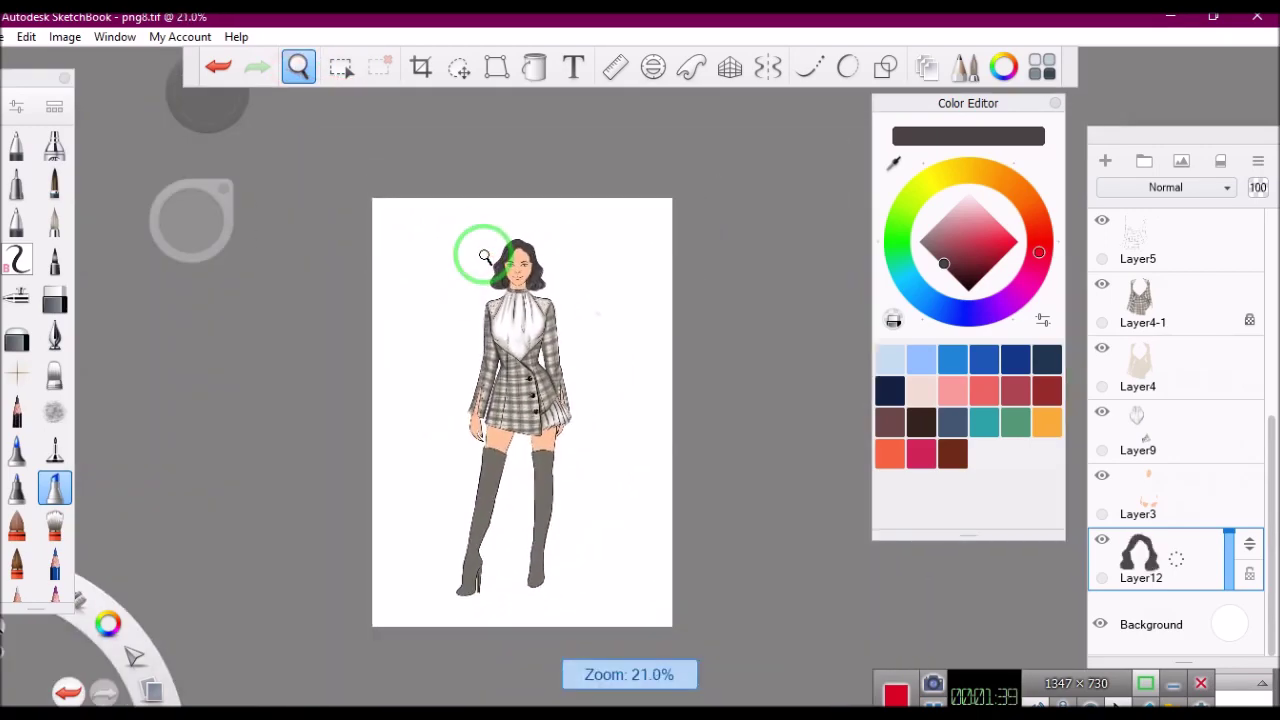
{"action": "mouse_move", "coordinate": [590, 263]}
{"action": "left_mouse_down"}
{"action": "mouse_move", "coordinate": [523, 229]}
{"action": "mouse_move", "coordinate": [532, 278]}
{"action": "mouse_move", "coordinate": [363, 191]}
{"action": "left_mouse_up"}
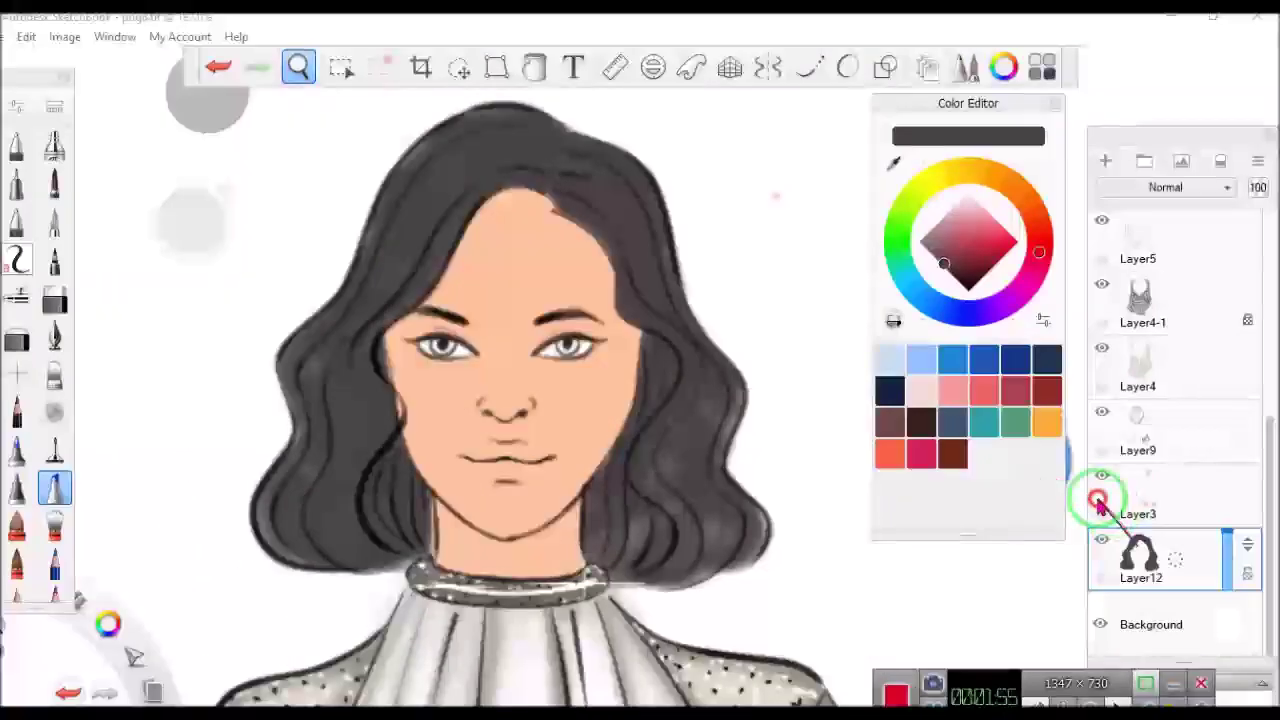
Duplicate the hair layer and brush black shading along the left jaw and the part.
{"action": "left_click", "coordinate": [1098, 500]}
{"action": "left_click_drag", "start_coordinate": [207, 95], "coordinate": [203, 86]}
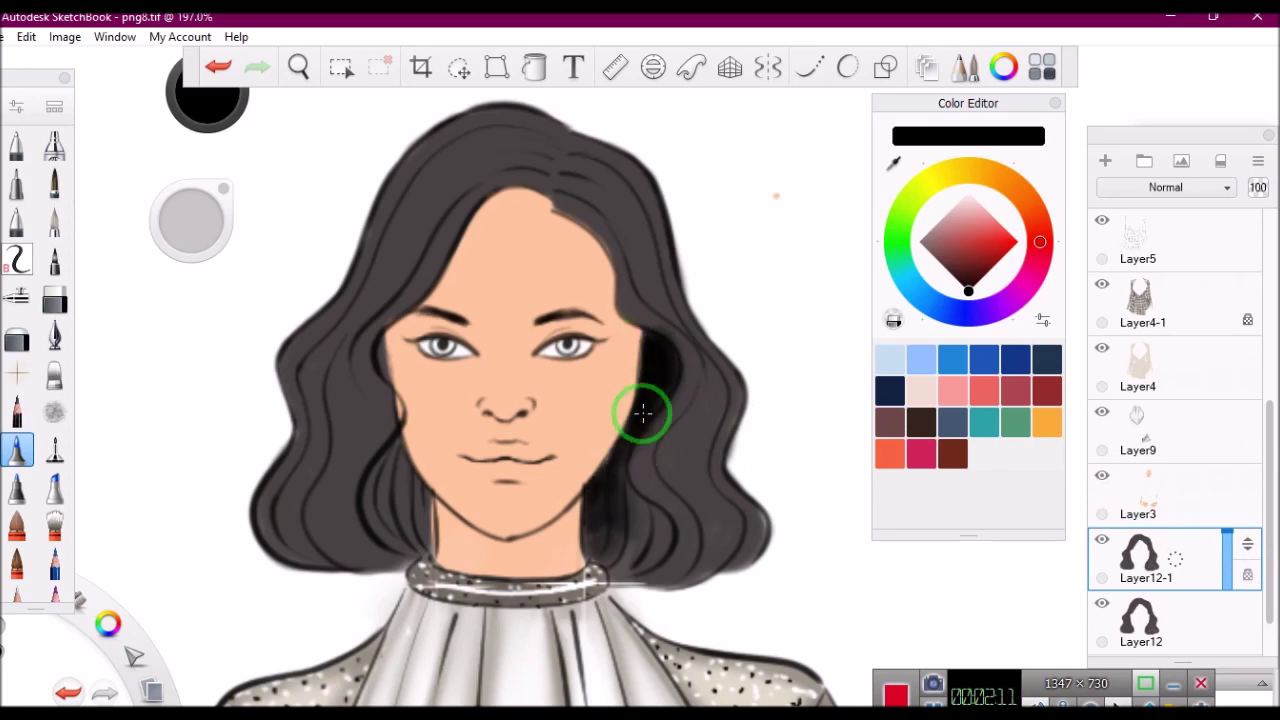
{"action": "left_click_drag", "start_coordinate": [391, 471], "coordinate": [397, 474]}
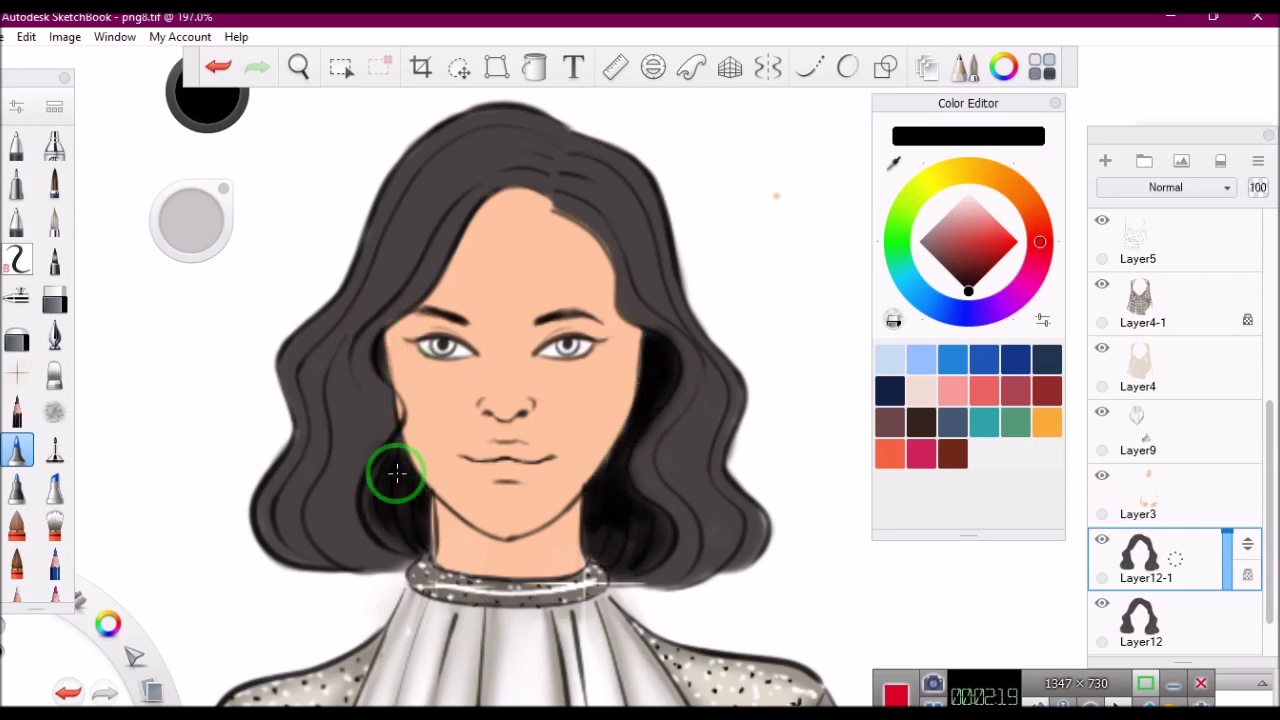
{"action": "scroll", "coordinate": [634, 300], "scroll_direction": "down", "scroll_amount": 5}
{"action": "scroll", "coordinate": [571, 295], "scroll_direction": "up", "scroll_amount": 5}
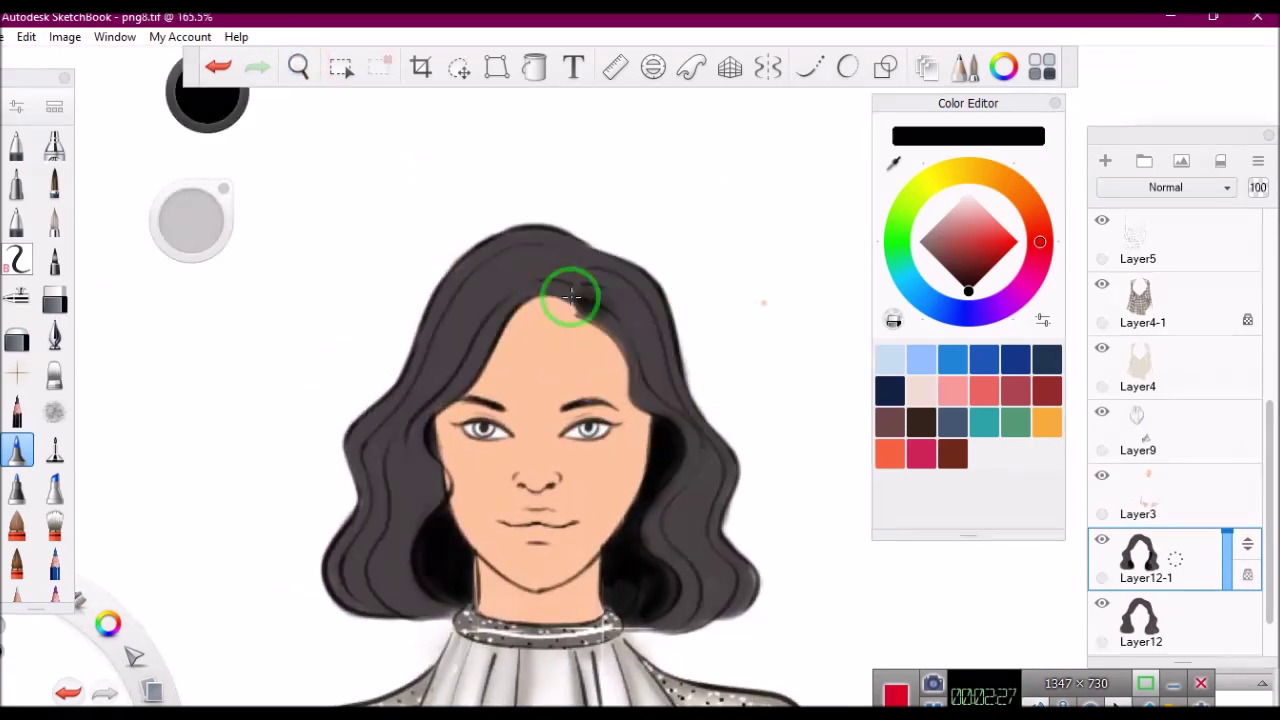
{"action": "left_click_drag", "start_coordinate": [571, 295], "coordinate": [552, 289]}
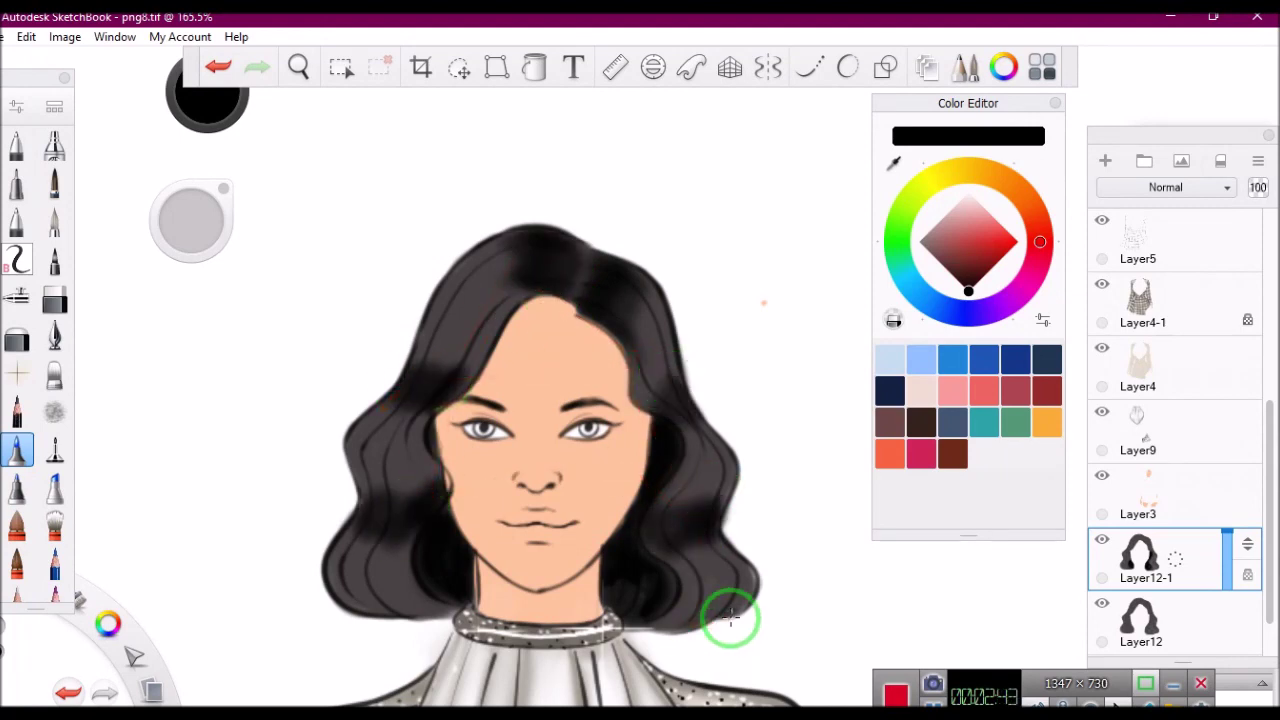
Paint six white zigzag highlights across the dark hair.
{"action": "left_click_drag", "start_coordinate": [368, 452], "coordinate": [412, 445]}
{"action": "left_click_drag", "start_coordinate": [438, 322], "coordinate": [488, 310]}
{"action": "left_click_drag", "start_coordinate": [640, 350], "coordinate": [666, 315]}
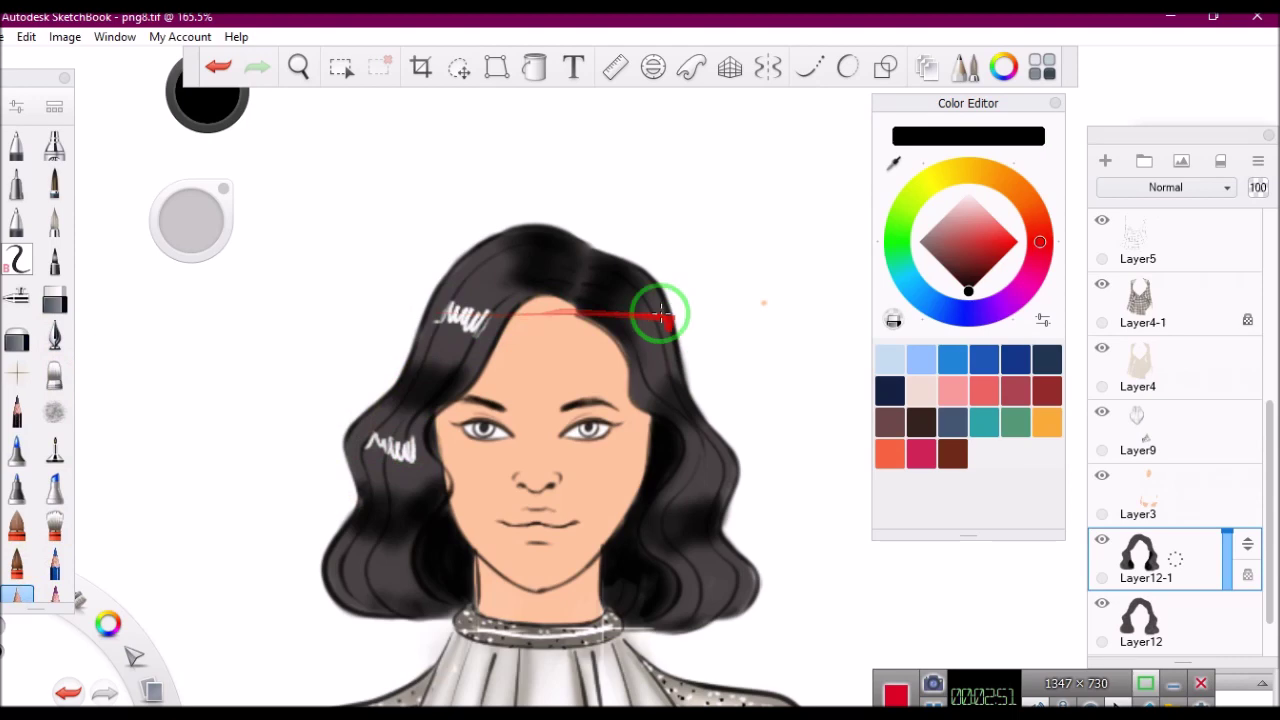
{"action": "left_click_drag", "start_coordinate": [690, 490], "coordinate": [716, 462]}
{"action": "left_click_drag", "start_coordinate": [693, 605], "coordinate": [735, 578]}
{"action": "left_click_drag", "start_coordinate": [370, 585], "coordinate": [398, 560]}
Soften four of the white hair highlights with the soft eraser.
{"action": "left_click", "coordinate": [54, 373]}
{"action": "left_click_drag", "start_coordinate": [443, 329], "coordinate": [490, 312]}
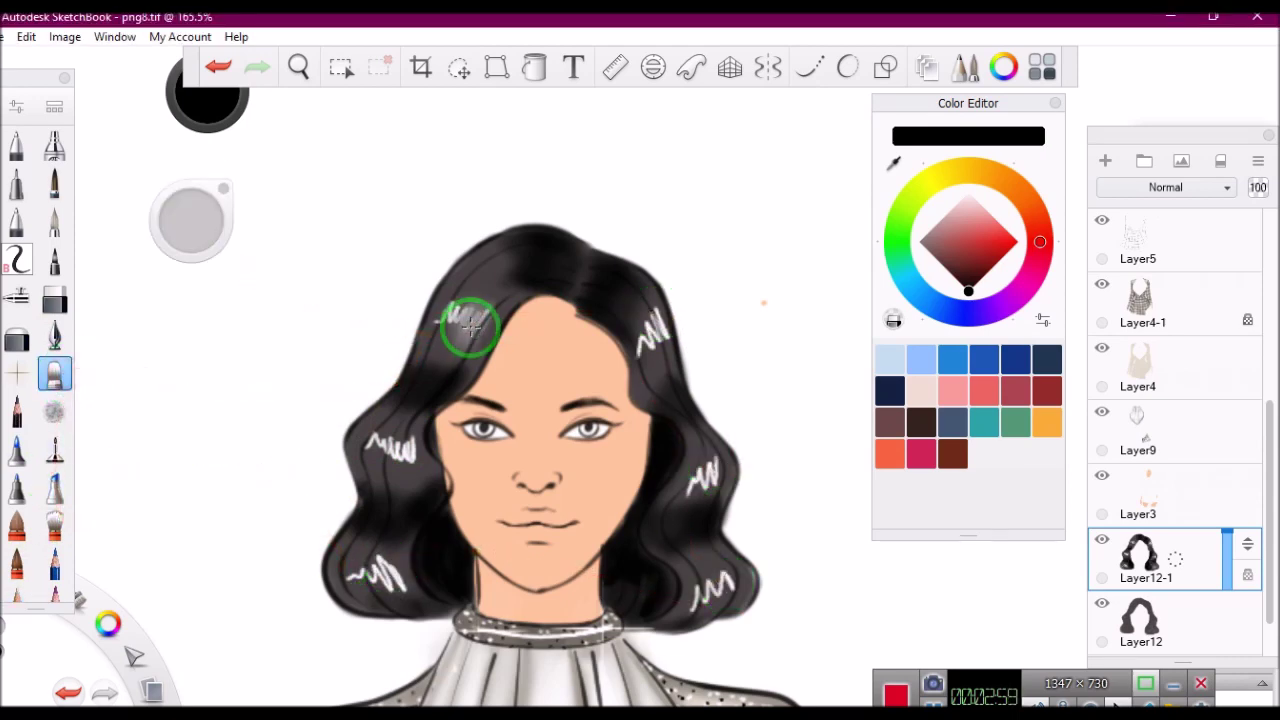
{"action": "left_click_drag", "start_coordinate": [650, 340], "coordinate": [607, 312]}
{"action": "left_click_drag", "start_coordinate": [695, 600], "coordinate": [735, 578]}
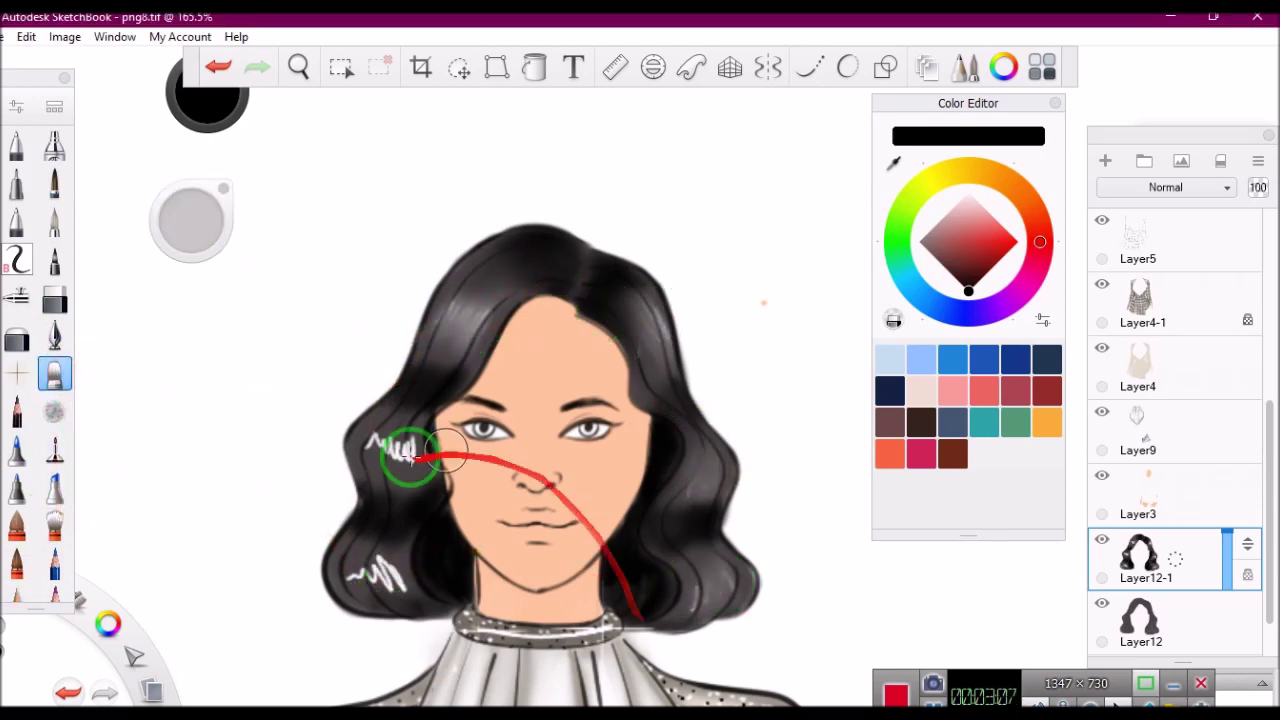
{"action": "left_click_drag", "start_coordinate": [368, 455], "coordinate": [412, 440]}
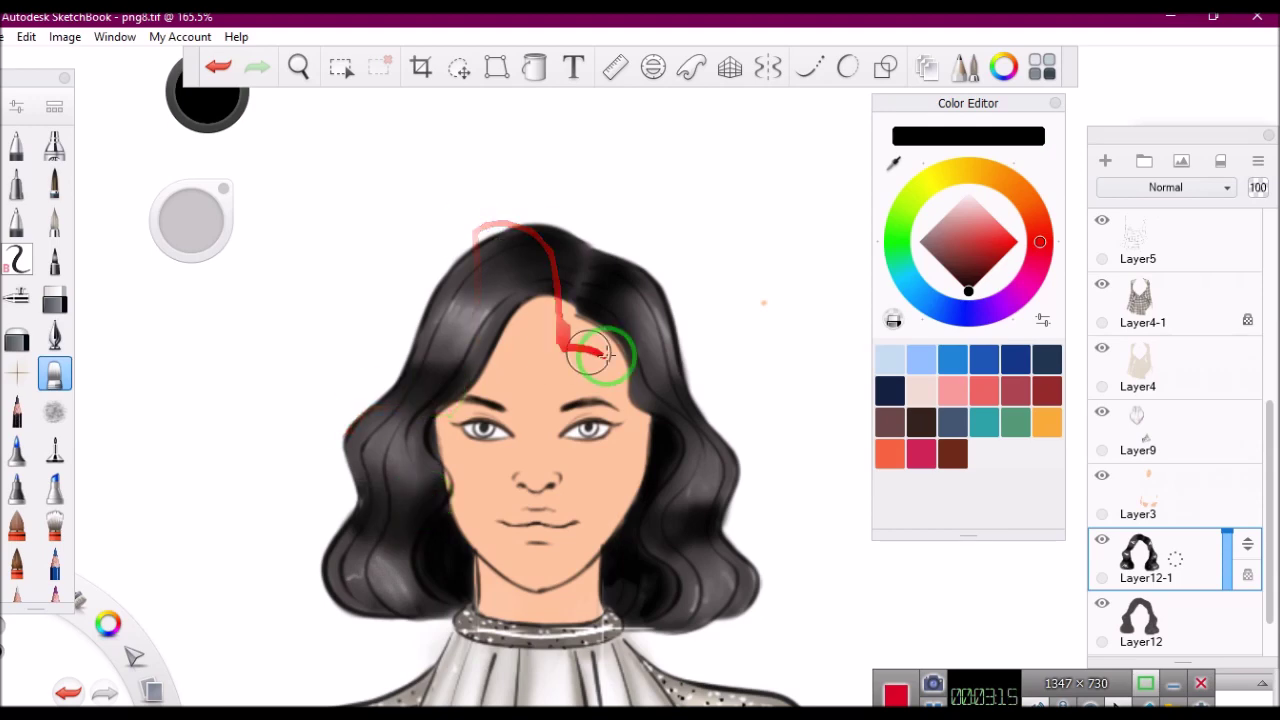
{"action": "scroll", "coordinate": [629, 271], "scroll_direction": "up", "scroll_amount": 2}
{"action": "left_click", "coordinate": [54, 145]}
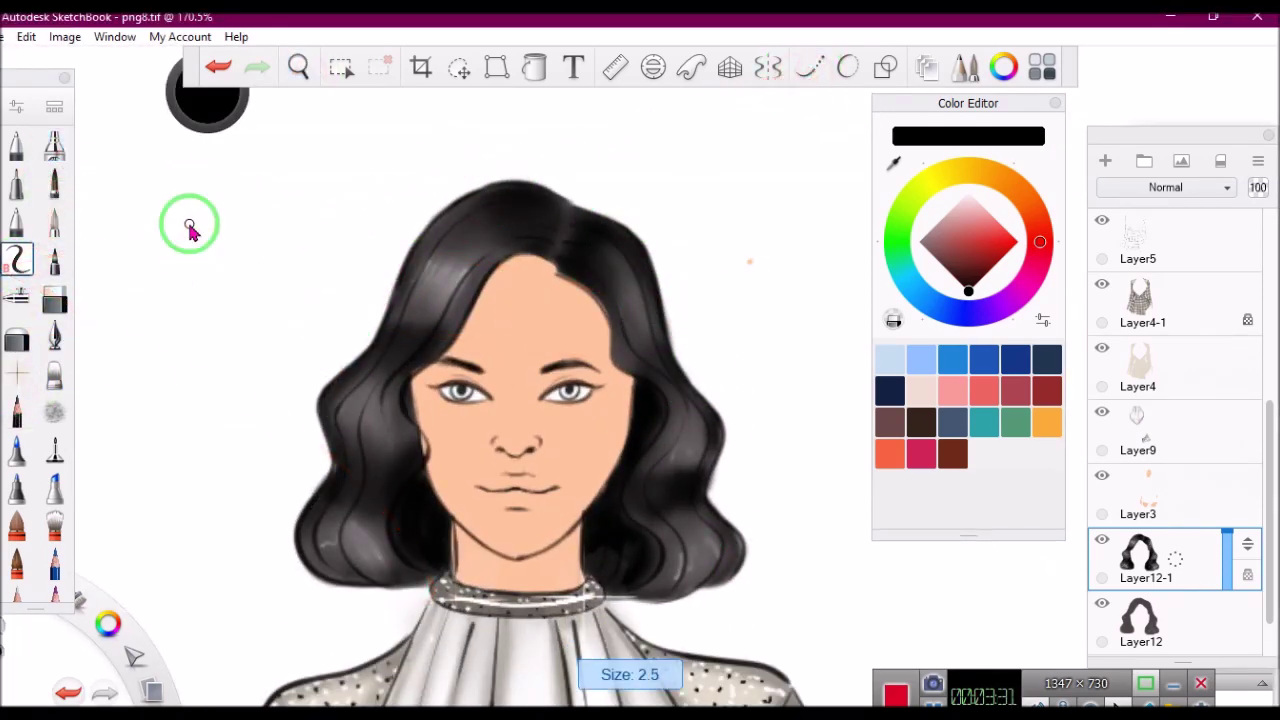
{"action": "left_click", "coordinate": [809, 67]}
{"action": "left_click_drag", "start_coordinate": [1266, 400], "coordinate": [1266, 200]}
{"action": "left_click", "coordinate": [1140, 240]}
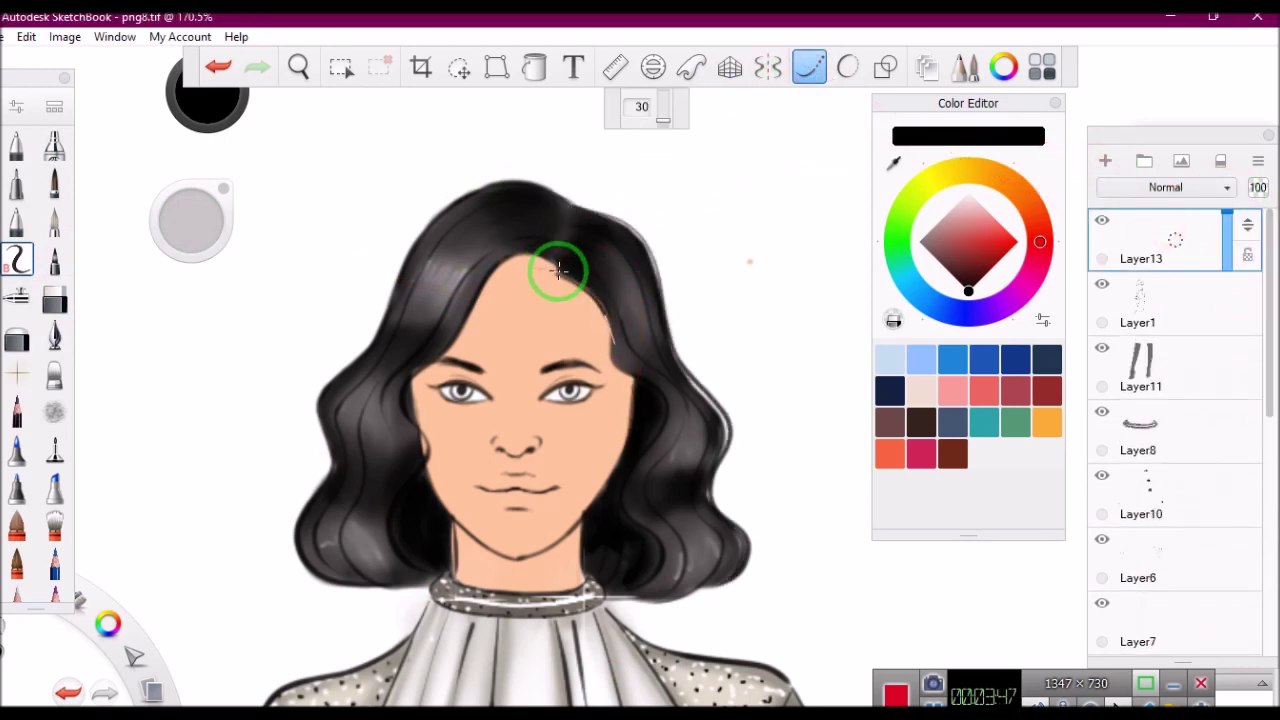
Draw fine white strand lines at the hair top, left edge and hairline, redoing one stroke.
{"action": "left_click_drag", "start_coordinate": [504, 254], "coordinate": [553, 275]}
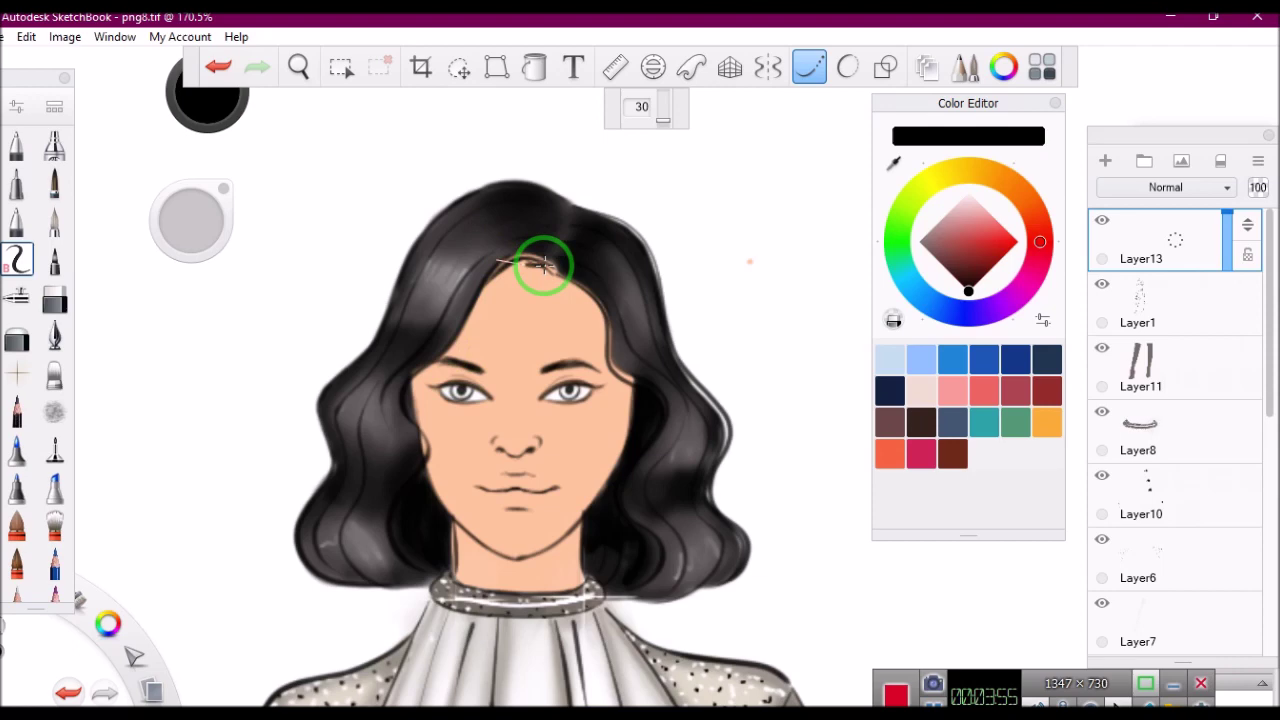
{"action": "left_click", "coordinate": [218, 66]}
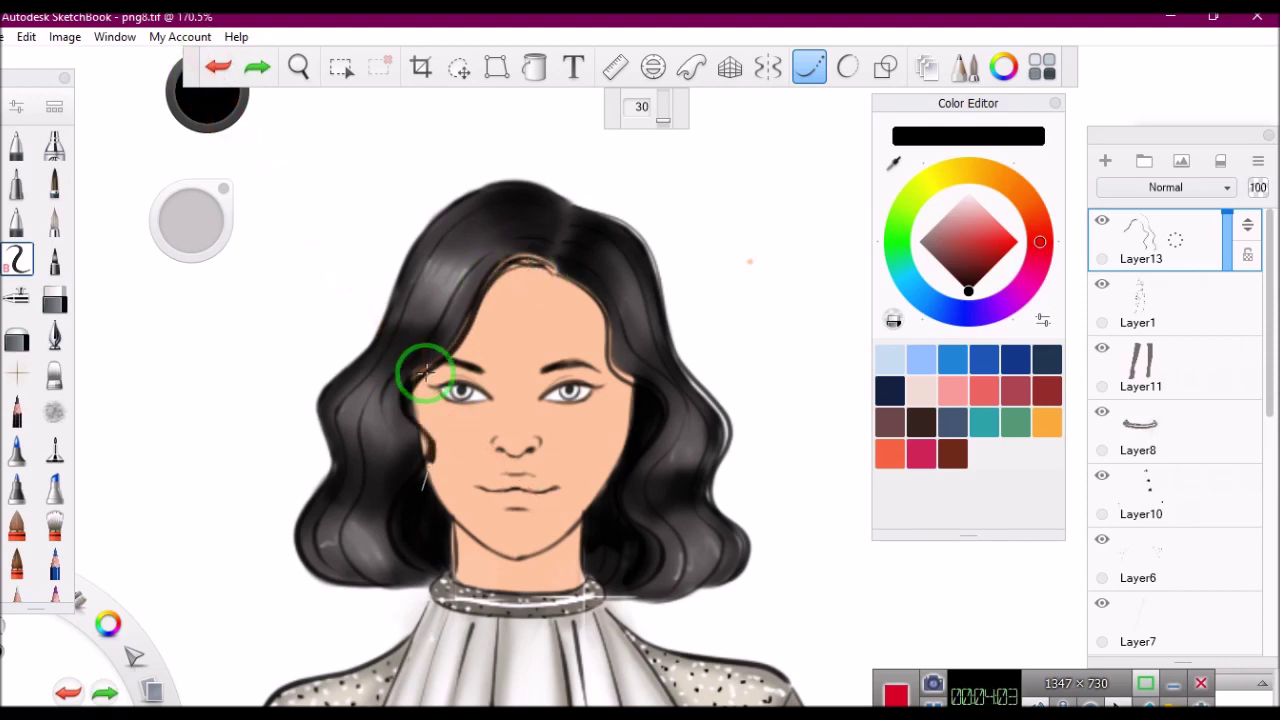
{"action": "left_click_drag", "start_coordinate": [567, 459], "coordinate": [567, 205]}
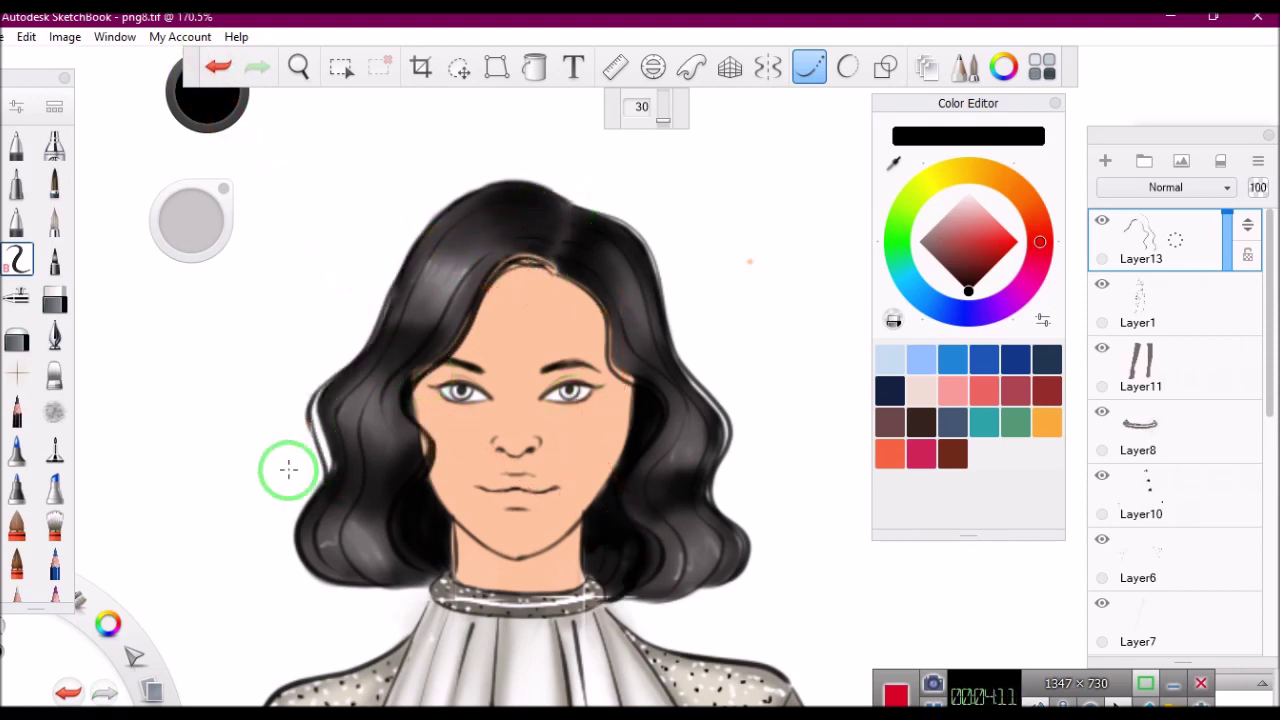
{"action": "mouse_move", "coordinate": [320, 374]}
{"action": "left_mouse_down"}
{"action": "mouse_move", "coordinate": [625, 295]}
{"action": "mouse_move", "coordinate": [528, 223]}
{"action": "left_mouse_up"}
{"action": "left_click_drag", "start_coordinate": [558, 525], "coordinate": [622, 437]}
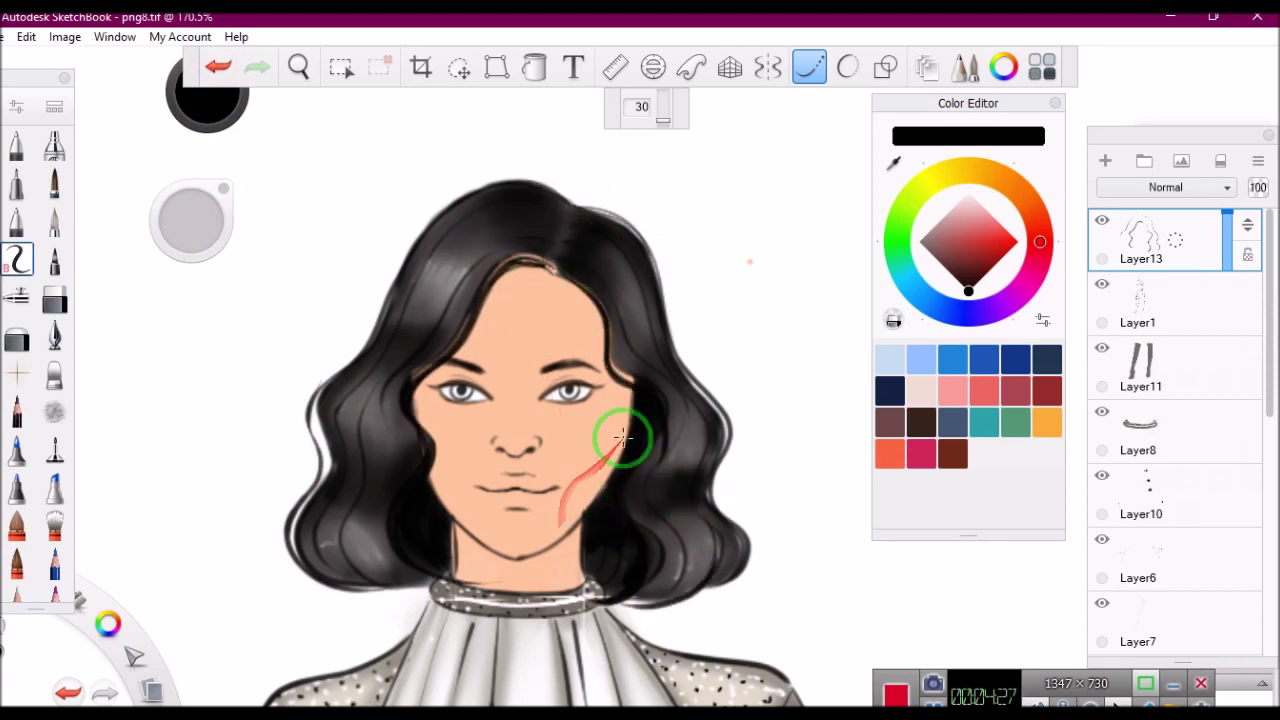
{"action": "left_click", "coordinate": [298, 66]}
{"action": "scroll", "coordinate": [594, 214], "scroll_direction": "down", "scroll_amount": 5}
{"action": "scroll", "coordinate": [597, 223], "scroll_direction": "up", "scroll_amount": 2}
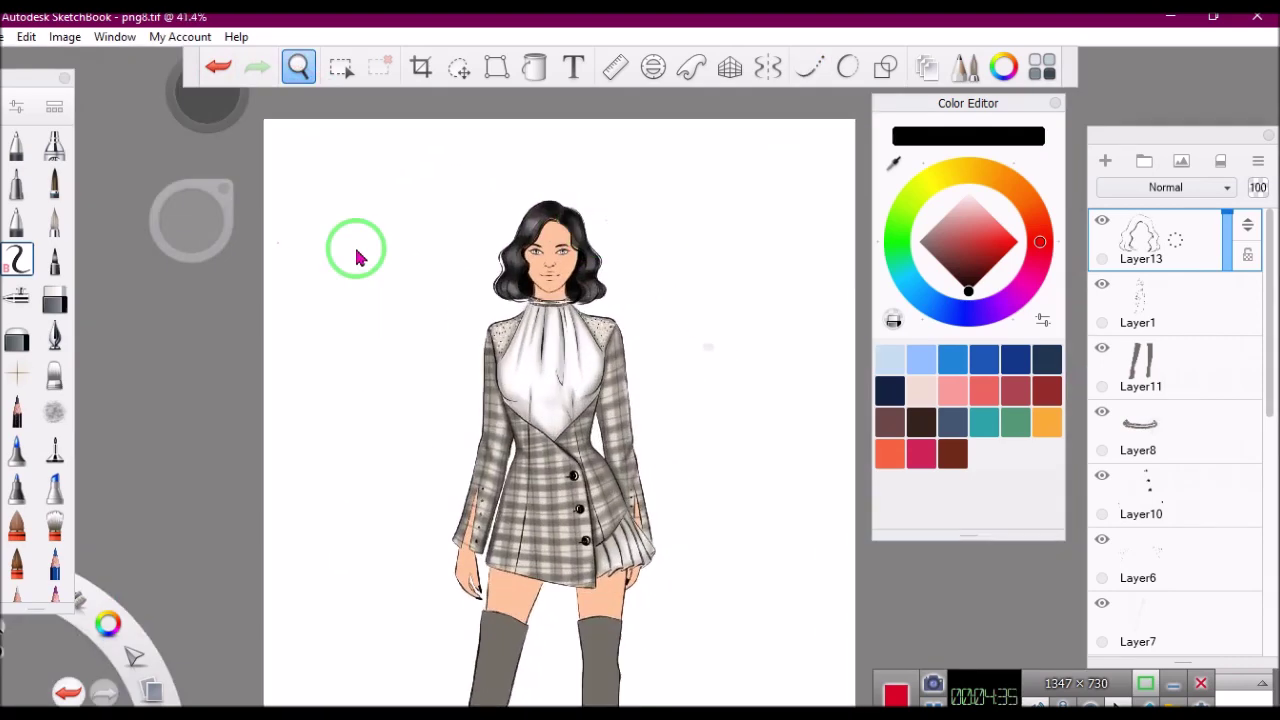
Add Layer15 with steady stroke on and draw bold black eyebrows.
{"action": "left_click", "coordinate": [1105, 160]}
{"action": "scroll", "coordinate": [651, 263], "scroll_direction": "up", "scroll_amount": 5}
{"action": "left_click", "coordinate": [809, 66]}
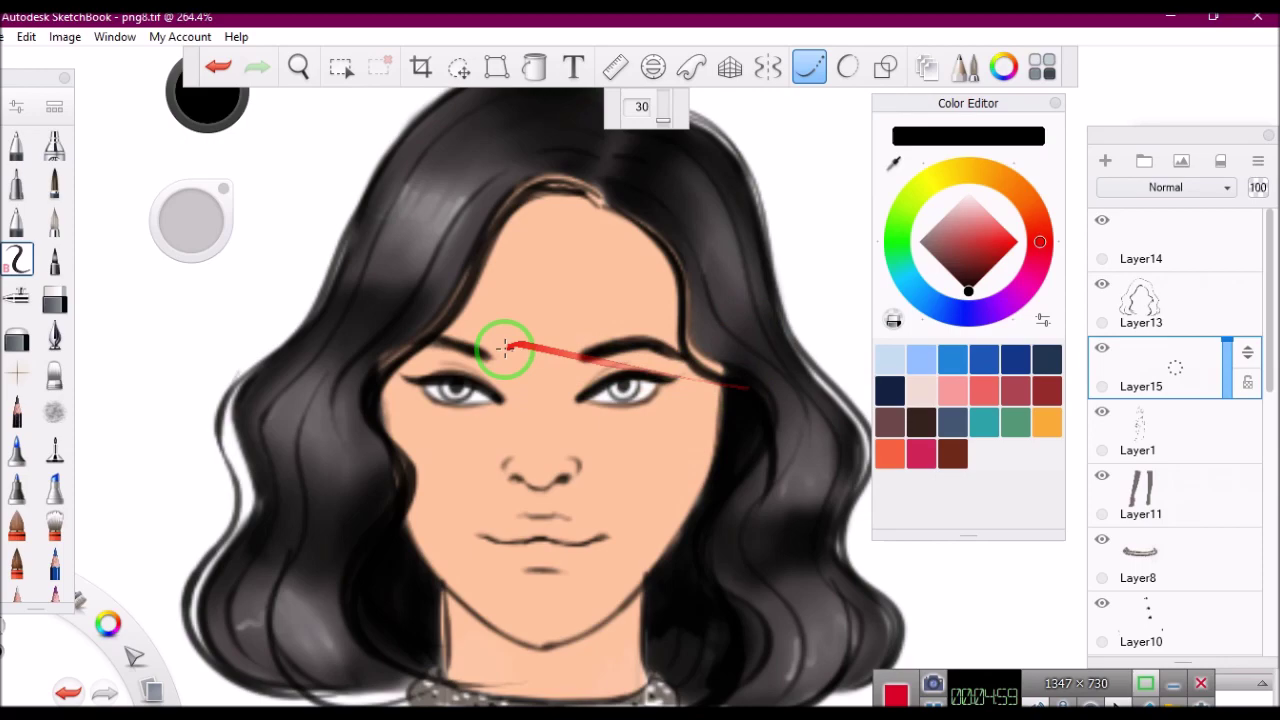
{"action": "scroll", "coordinate": [494, 403], "scroll_direction": "down", "scroll_amount": 4}
{"action": "scroll", "coordinate": [466, 237], "scroll_direction": "down", "scroll_amount": 2}
{"action": "scroll", "coordinate": [623, 363], "scroll_direction": "up", "scroll_amount": 7}
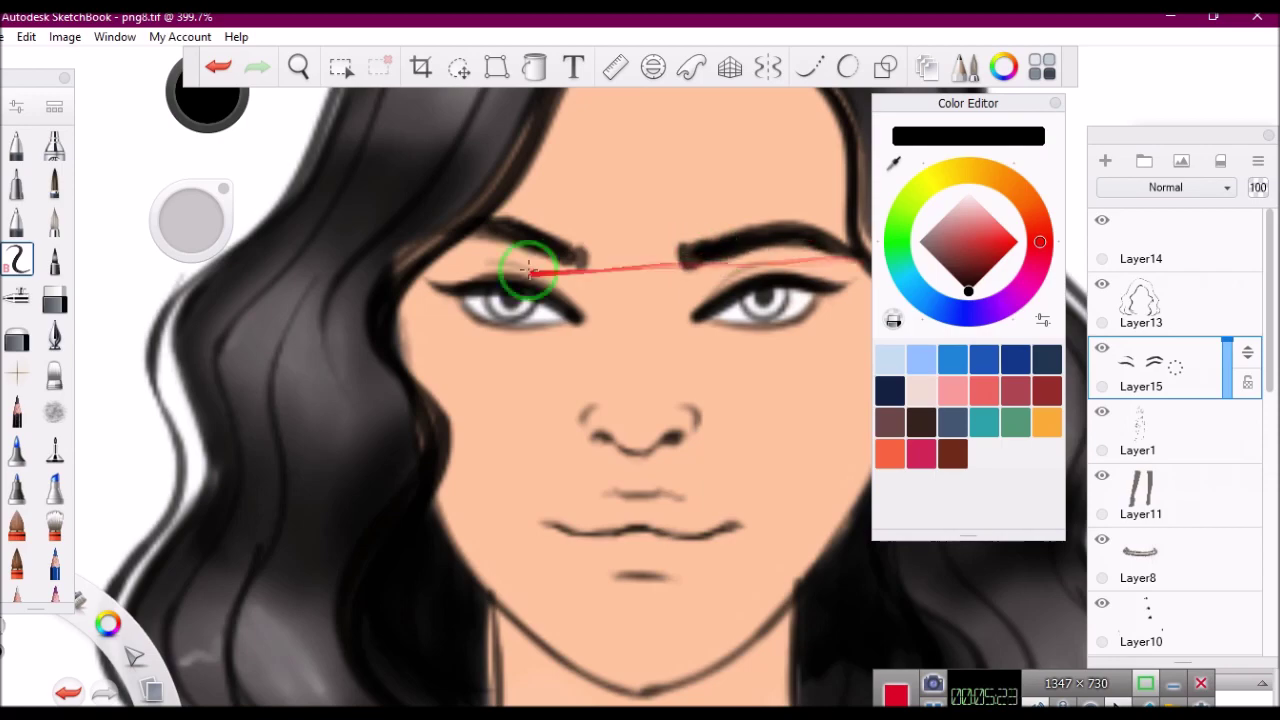
{"action": "scroll", "coordinate": [584, 240], "scroll_direction": "down", "scroll_amount": 7}
{"action": "scroll", "coordinate": [584, 240], "scroll_direction": "up", "scroll_amount": 3}
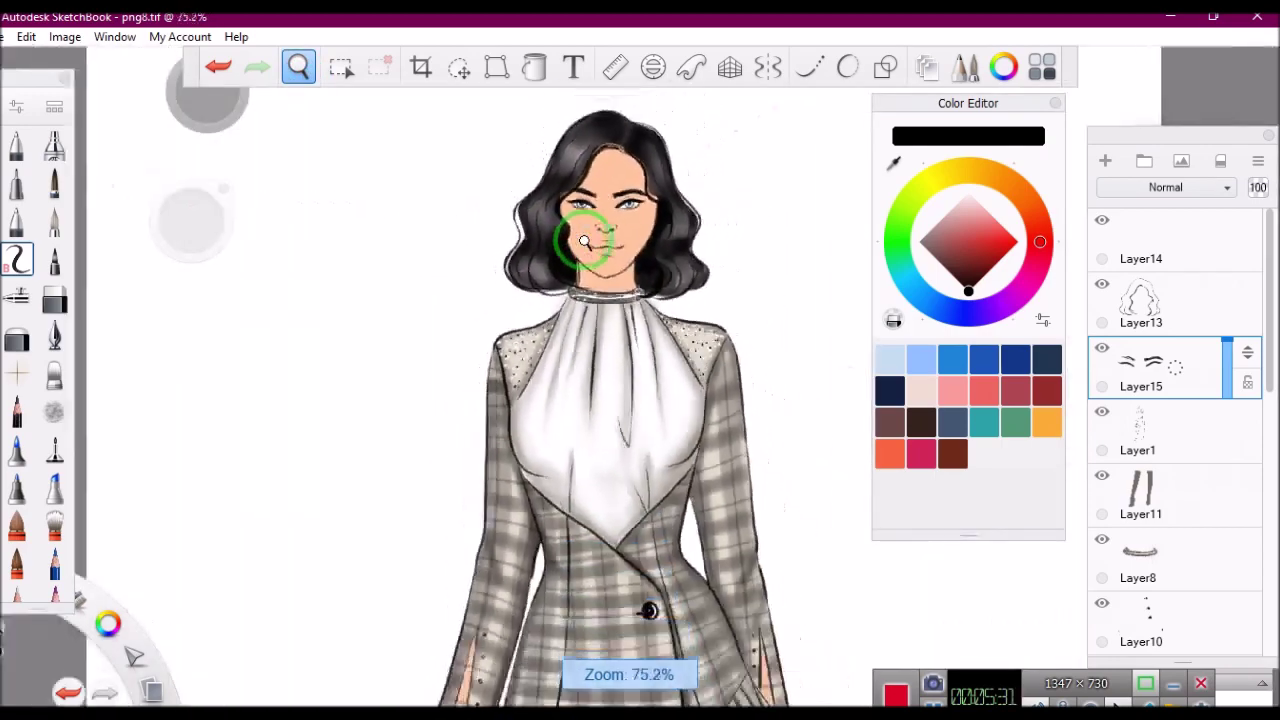
{"action": "scroll", "coordinate": [1175, 400], "scroll_direction": "down", "scroll_amount": 5}
Touch up the eyeliner on Layer15 using the curve stroke tool.
{"action": "left_click", "coordinate": [1143, 452]}
{"action": "scroll", "coordinate": [590, 300], "scroll_direction": "up", "scroll_amount": 5}
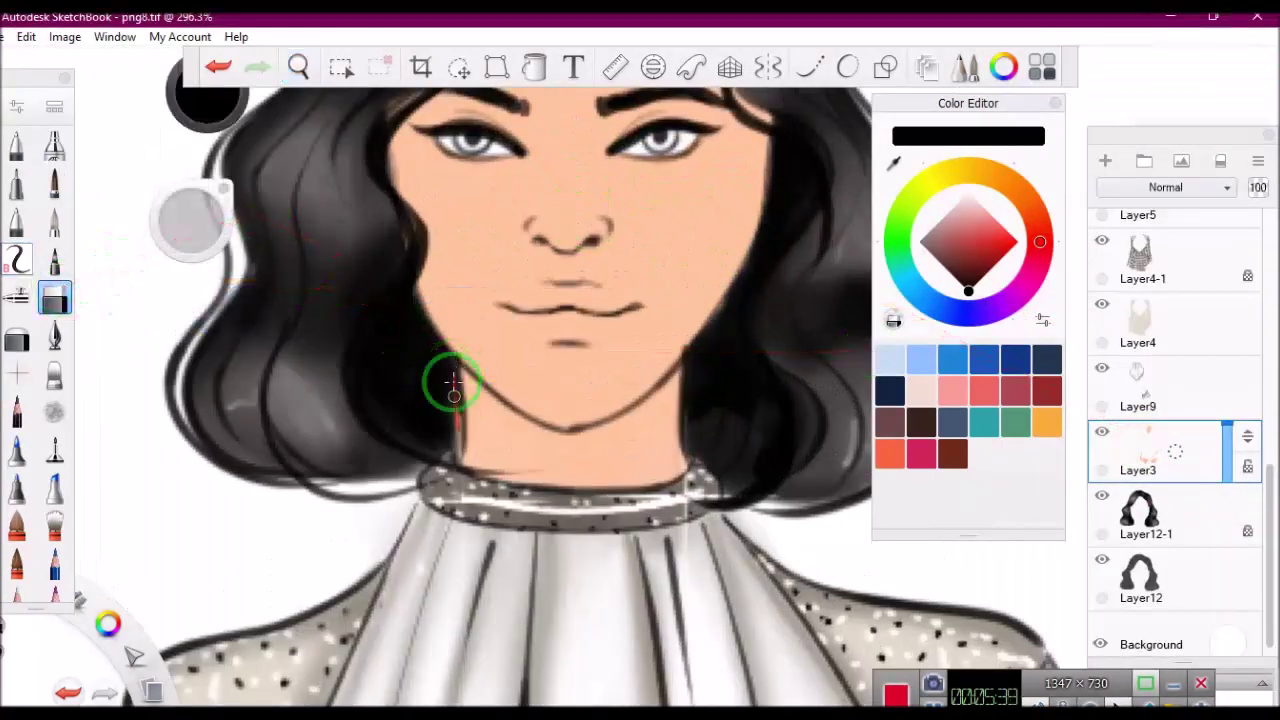
{"action": "scroll", "coordinate": [600, 243], "scroll_direction": "up", "scroll_amount": 2}
{"action": "scroll", "coordinate": [600, 243], "scroll_direction": "down", "scroll_amount": 2}
{"action": "scroll", "coordinate": [1250, 300], "scroll_direction": "up", "scroll_amount": 5}
{"action": "scroll", "coordinate": [1250, 300], "scroll_direction": "up", "scroll_amount": 3}
{"action": "left_click", "coordinate": [1160, 370]}
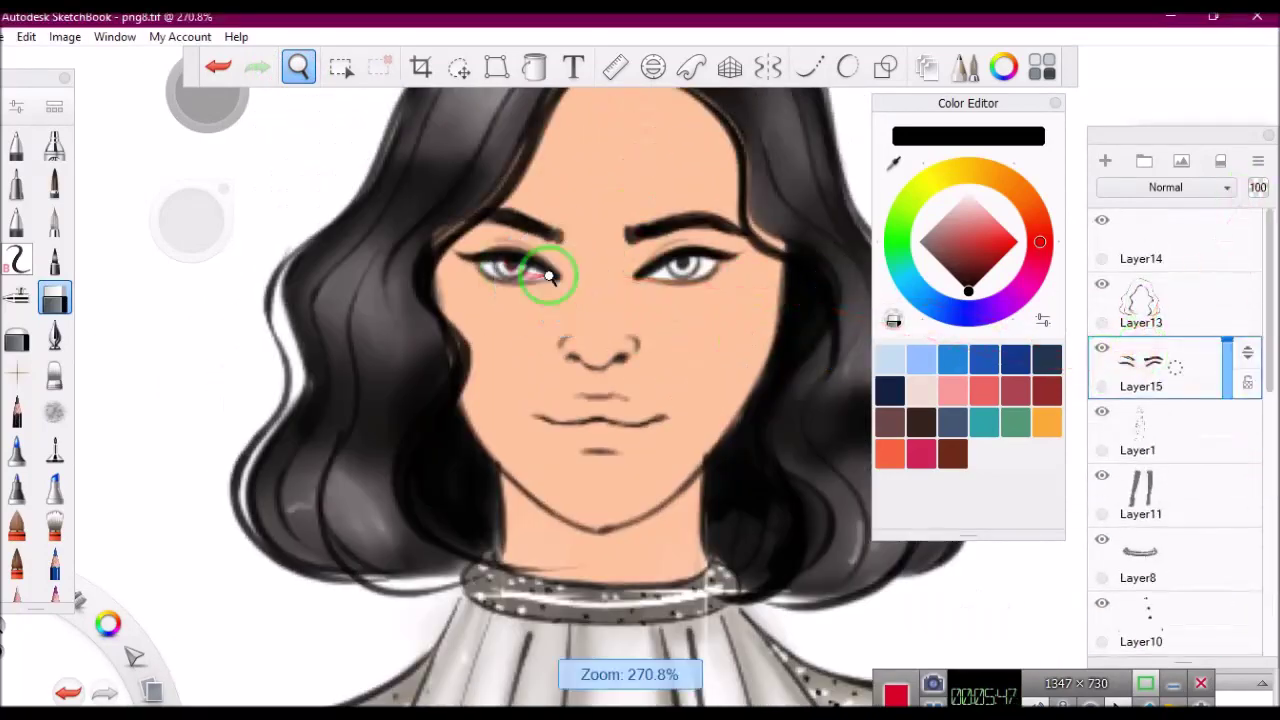
{"action": "scroll", "coordinate": [586, 157], "scroll_direction": "up", "scroll_amount": 2}
{"action": "key", "text": "l"}
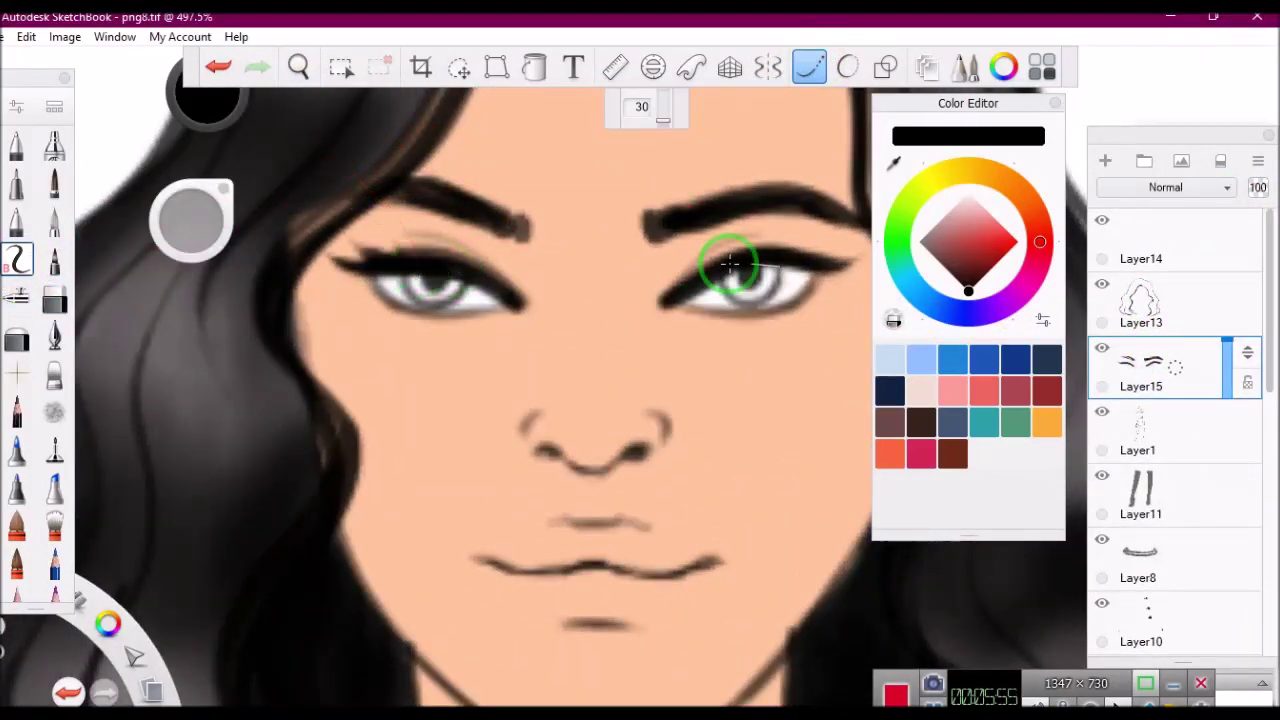
Zoom out to the full figure and duplicate the boots layer as Layer11-1.
{"action": "key", "text": "z"}
{"action": "scroll", "coordinate": [677, 277], "scroll_direction": "down", "scroll_amount": 10}
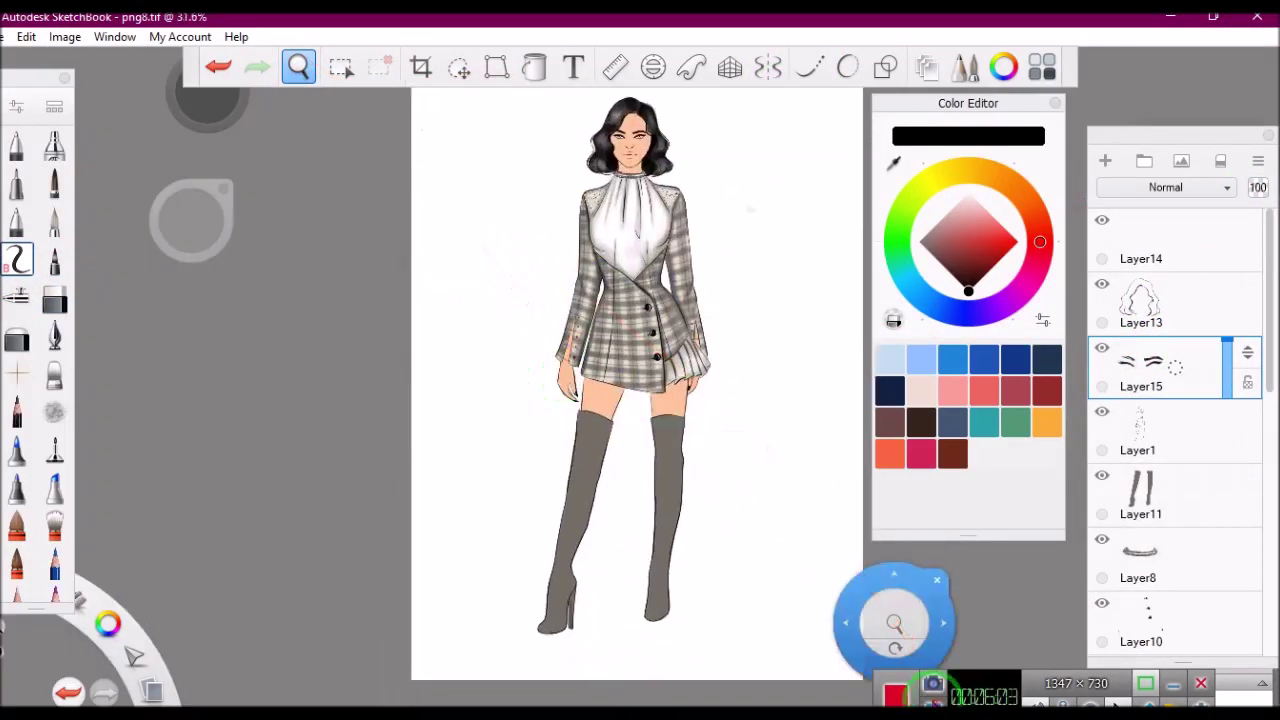
{"action": "scroll", "coordinate": [894, 622], "scroll_direction": "up", "scroll_amount": 2}
{"action": "left_click", "coordinate": [1140, 490]}
{"action": "key", "text": "ctrl+d"}
Airbrush darker shading down the right boot and along its right edge.
{"action": "scroll", "coordinate": [580, 591], "scroll_direction": "up", "scroll_amount": 3}
{"action": "left_click_drag", "start_coordinate": [580, 591], "coordinate": [123, 242]}
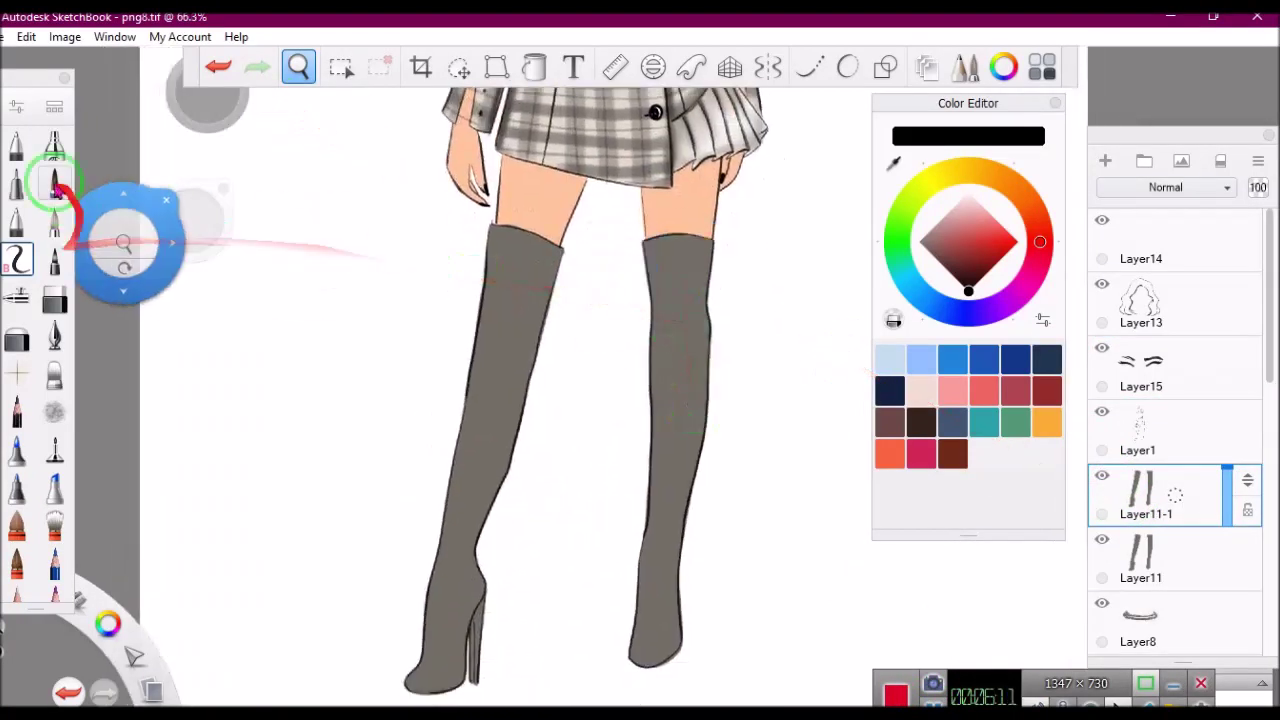
{"action": "left_click", "coordinate": [55, 185]}
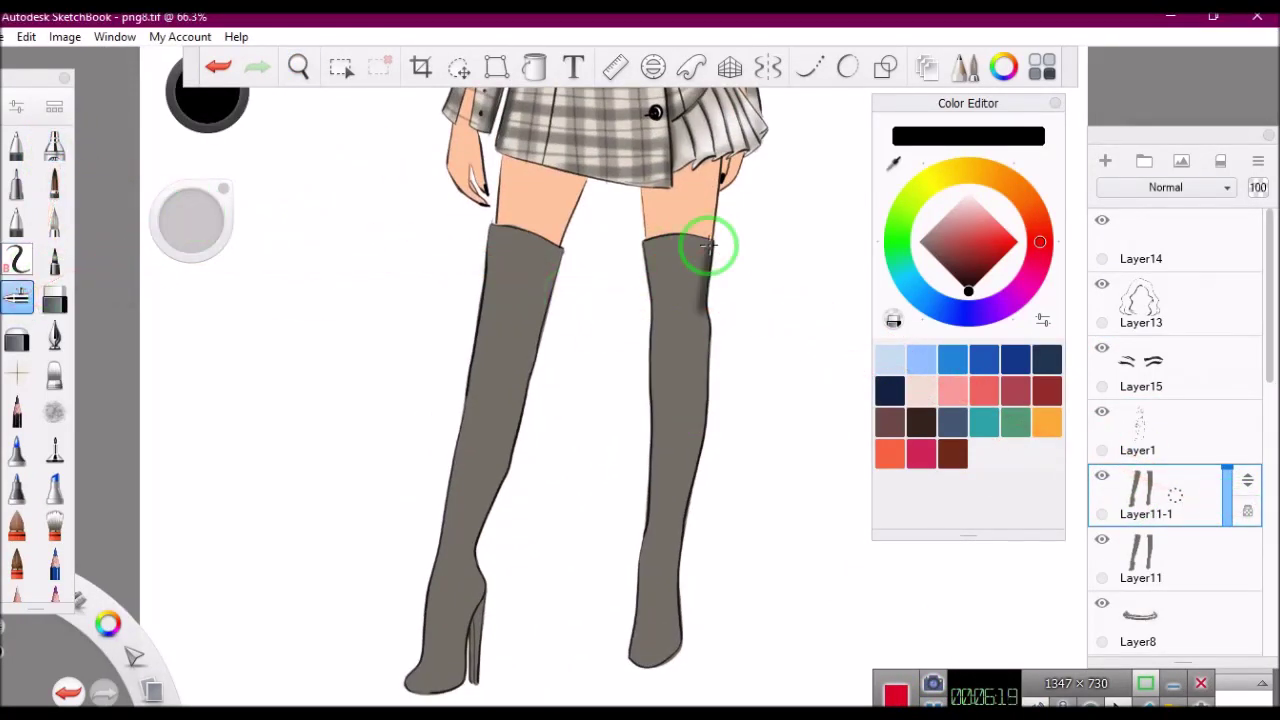
{"action": "left_click_drag", "start_coordinate": [684, 548], "coordinate": [659, 289]}
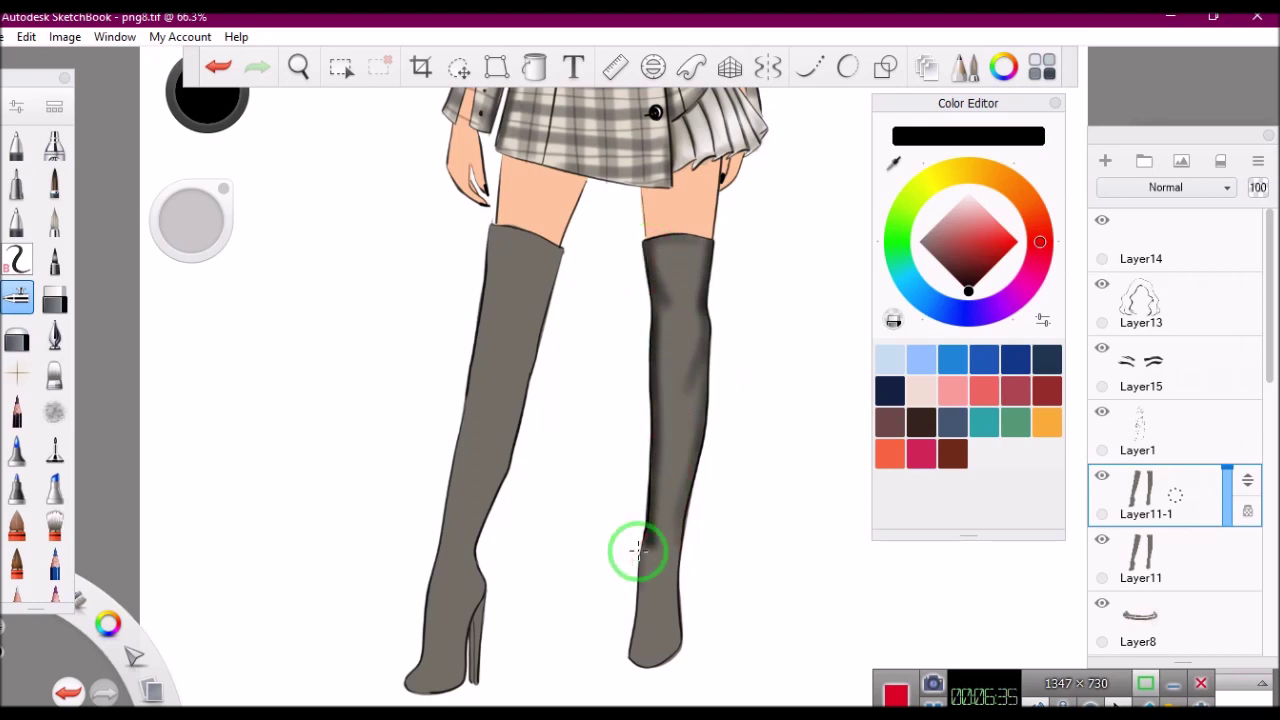
{"action": "left_click_drag", "start_coordinate": [685, 533], "coordinate": [686, 277]}
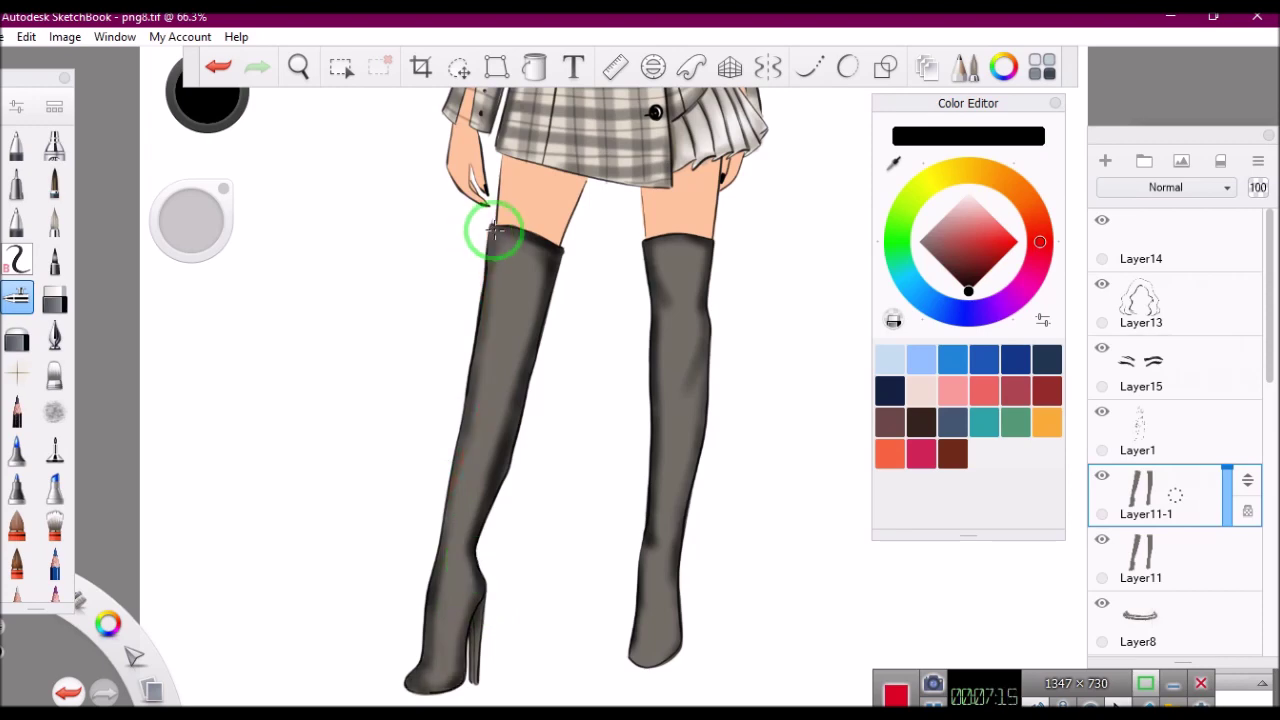
Select Layer1 so the next new layer sits above it.
{"action": "scroll", "coordinate": [643, 300], "scroll_direction": "down", "scroll_amount": 5}
{"action": "scroll", "coordinate": [643, 300], "scroll_direction": "up", "scroll_amount": 2}
{"action": "scroll", "coordinate": [645, 300], "scroll_direction": "down", "scroll_amount": 1}
{"action": "scroll", "coordinate": [650, 300], "scroll_direction": "up", "scroll_amount": 1}
{"action": "left_click", "coordinate": [1140, 430]}
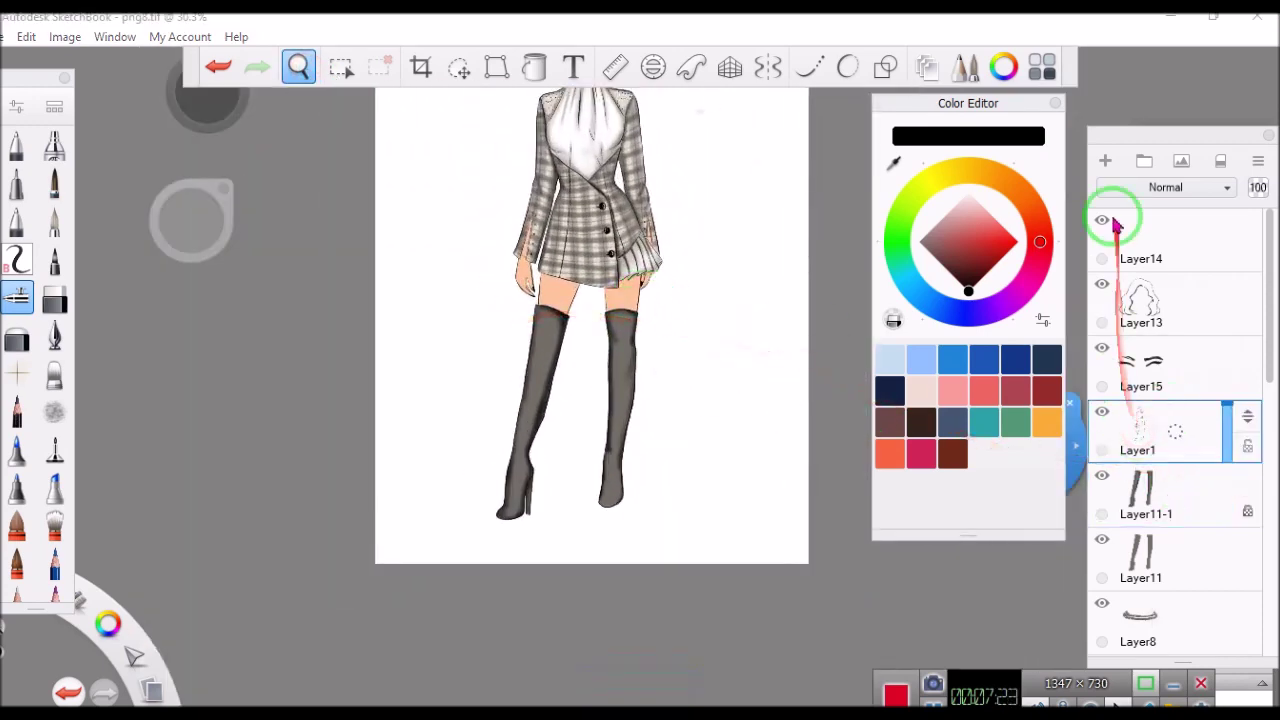
Add Layer16 above Layer1 and set up the inking pen with curve strokes.
{"action": "left_click", "coordinate": [1105, 160]}
{"action": "scroll", "coordinate": [529, 420], "scroll_direction": "up", "scroll_amount": 4}
{"action": "scroll", "coordinate": [306, 309], "scroll_direction": "up", "scroll_amount": 3}
{"action": "left_click", "coordinate": [54, 449]}
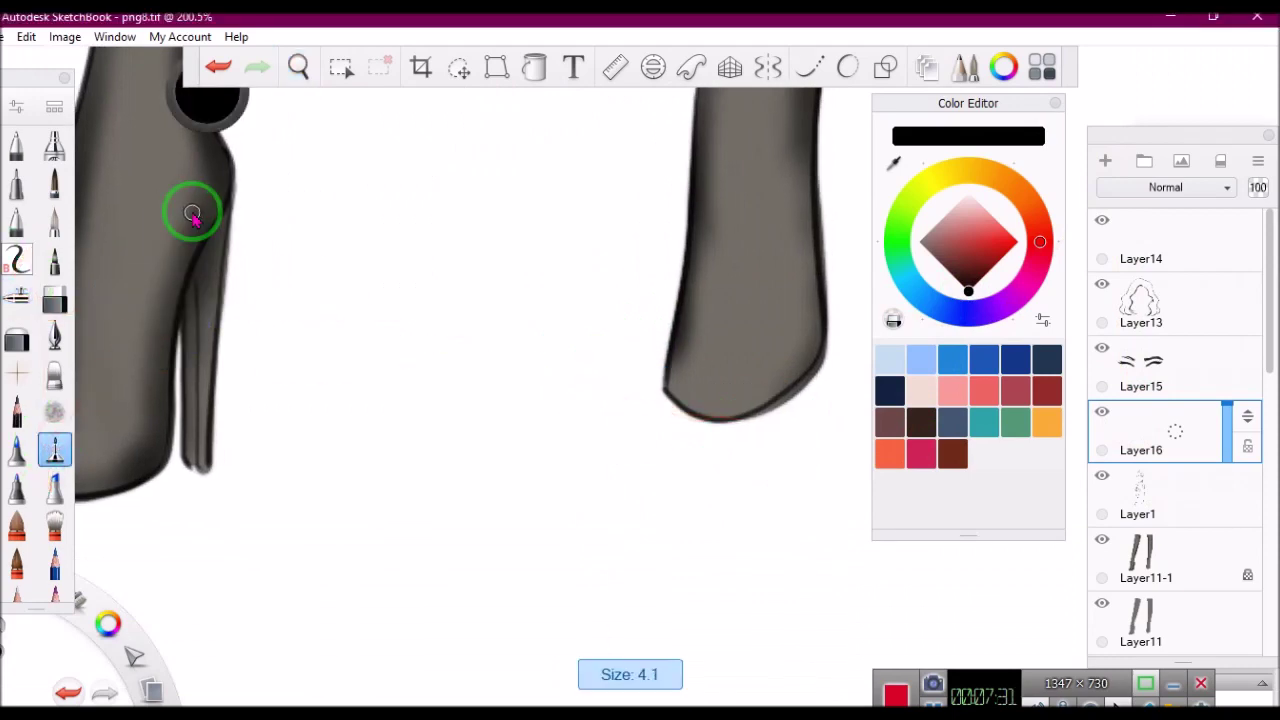
{"action": "key", "text": "l"}
Trace thick black outlines along the bottom edges of the boots.
{"action": "scroll", "coordinate": [820, 350], "scroll_direction": "down", "scroll_amount": 1}
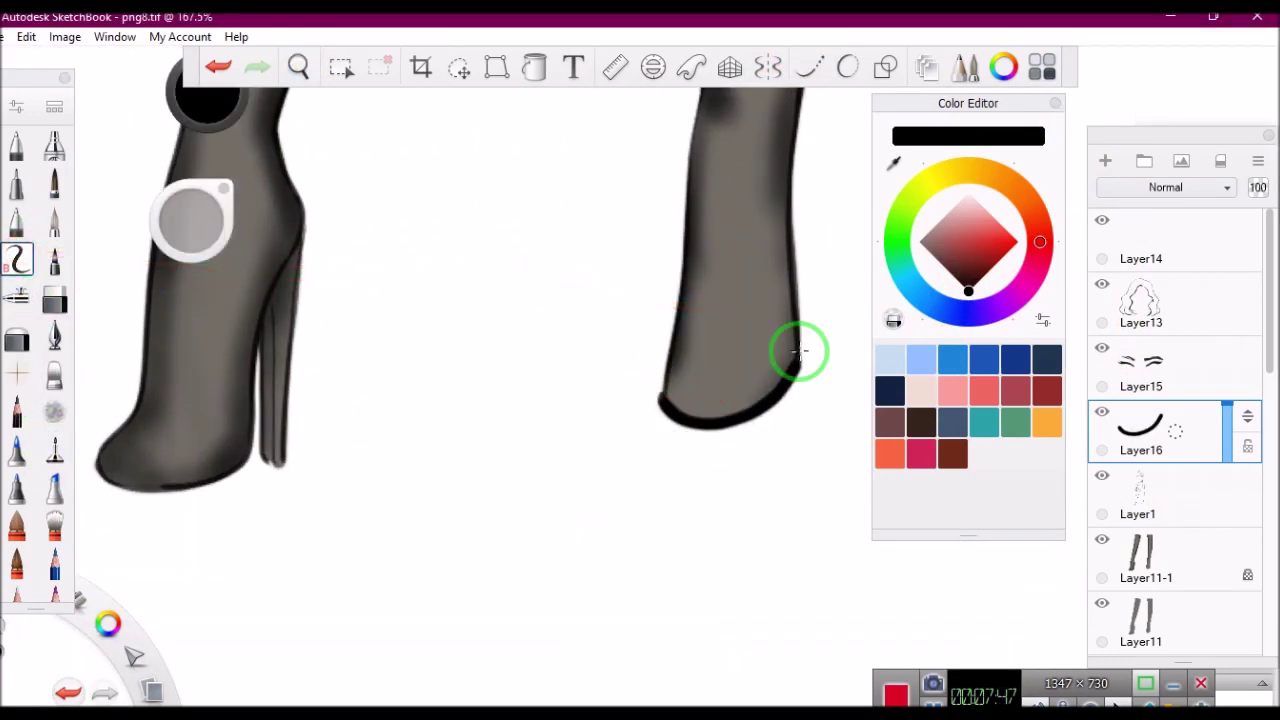
{"action": "key", "text": "l"}
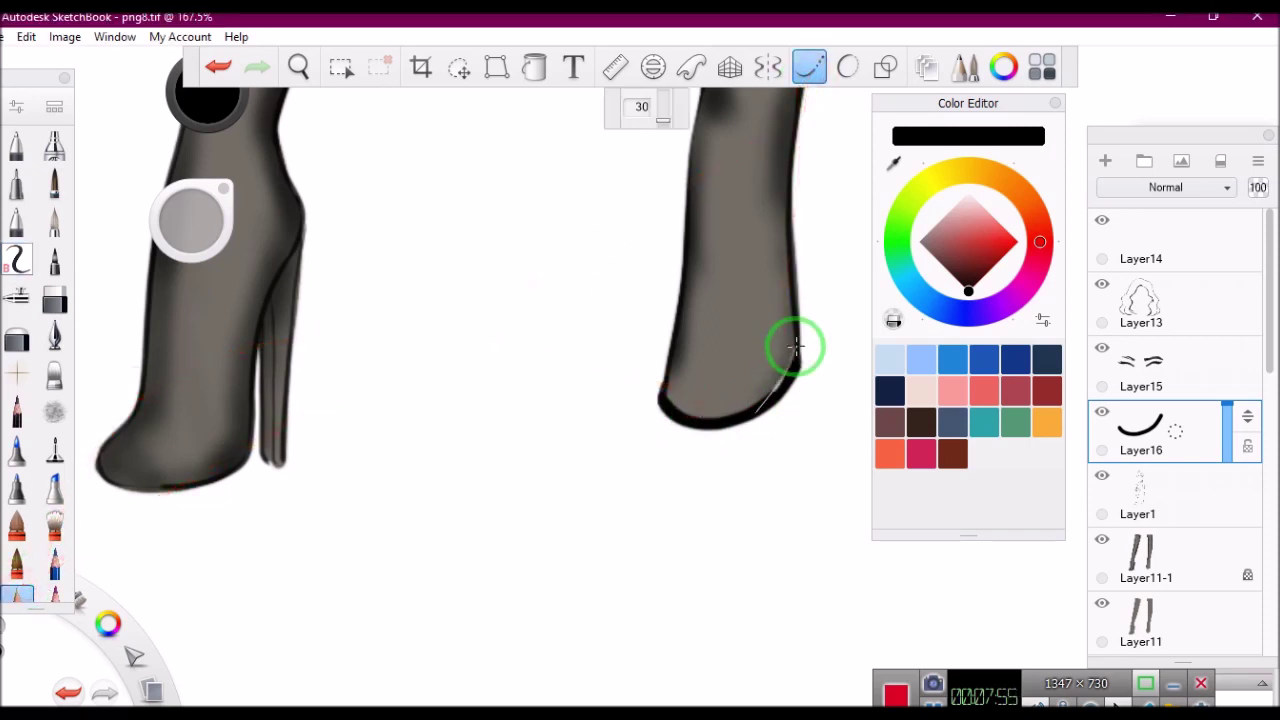
{"action": "scroll", "coordinate": [698, 295], "scroll_direction": "down", "scroll_amount": 3}
{"action": "scroll", "coordinate": [560, 310], "scroll_direction": "up", "scroll_amount": 5}
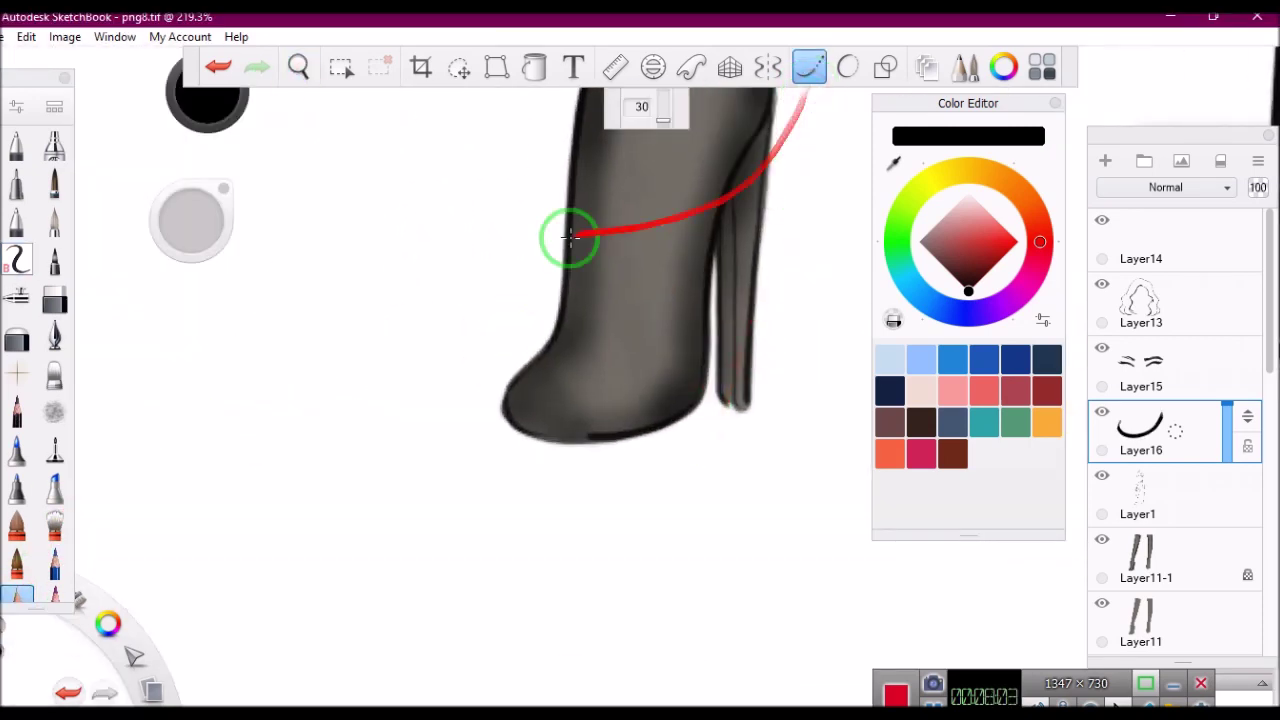
{"action": "left_click", "coordinate": [54, 449]}
{"action": "left_click_drag", "start_coordinate": [693, 413], "coordinate": [499, 416]}
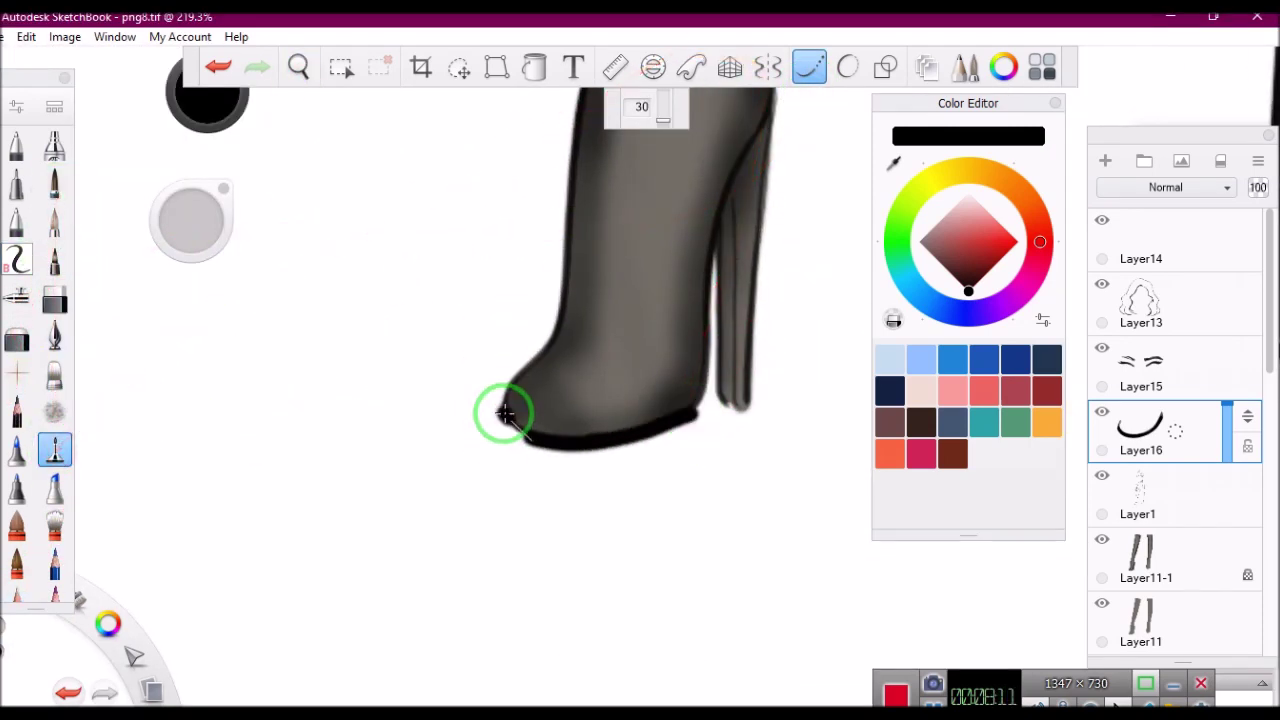
{"action": "left_click", "coordinate": [505, 393]}
{"action": "left_click", "coordinate": [507, 392]}
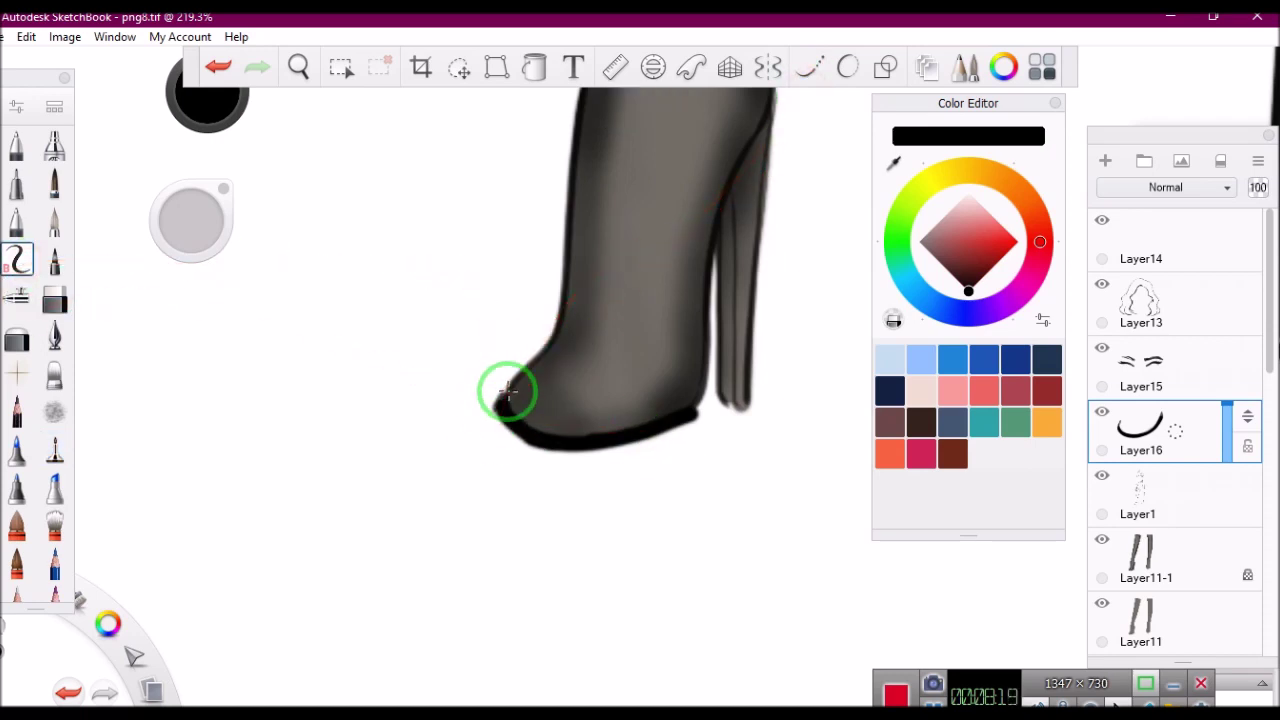
Choose white, frame the legs and skirt, and add Layer17 for boot highlights.
{"action": "left_click", "coordinate": [893, 163]}
{"action": "left_click", "coordinate": [16, 594]}
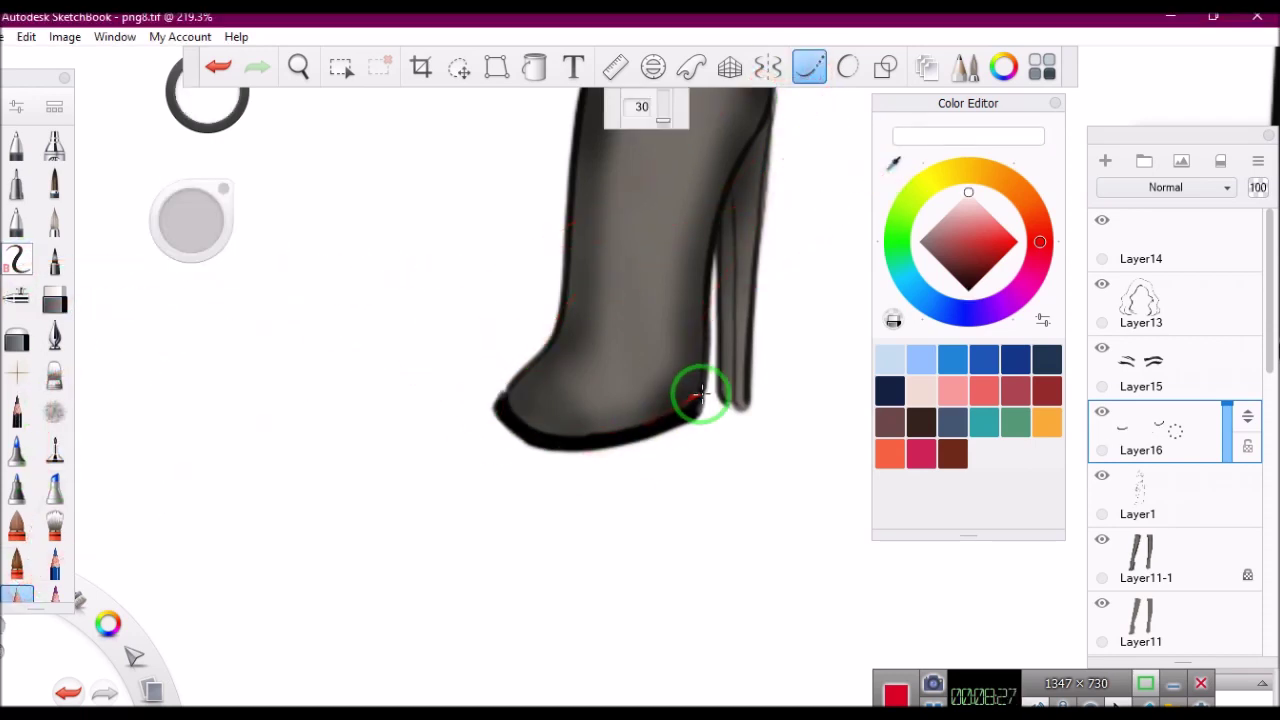
{"action": "left_click", "coordinate": [298, 66]}
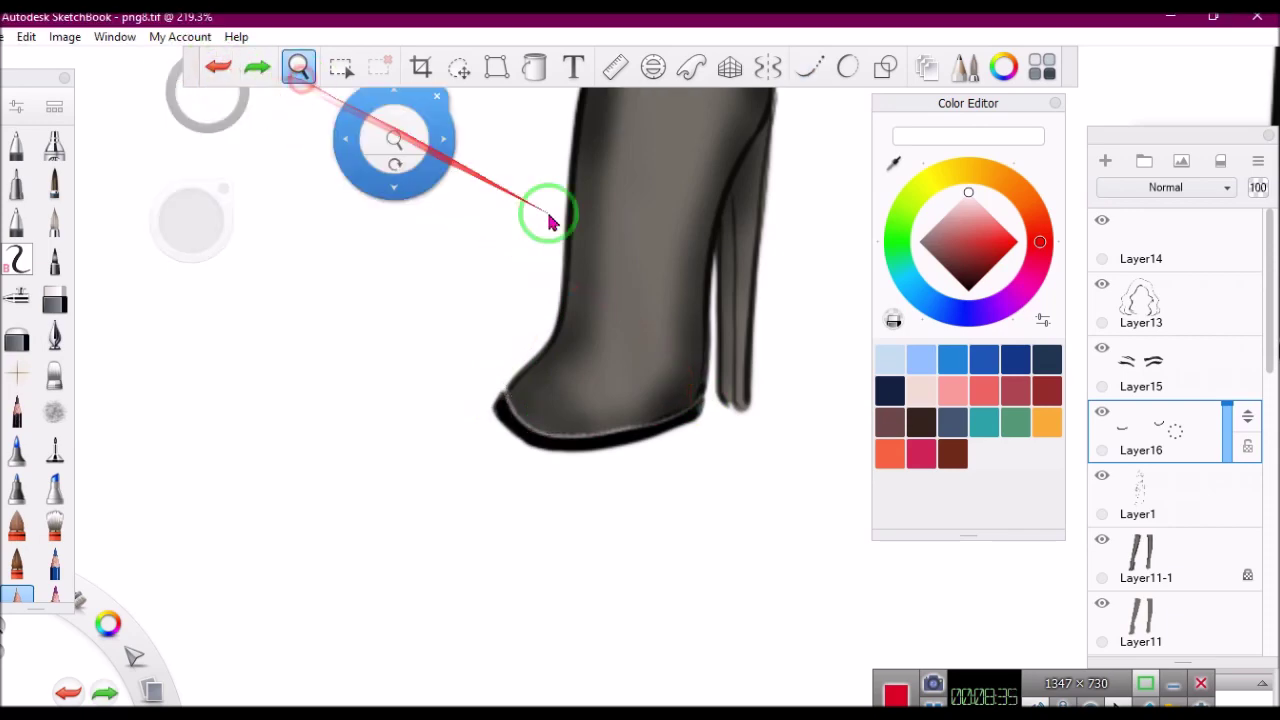
{"action": "mouse_move", "coordinate": [551, 214]}
{"action": "left_mouse_down"}
{"action": "mouse_move", "coordinate": [614, 337]}
{"action": "mouse_move", "coordinate": [657, 251]}
{"action": "left_mouse_up"}
{"action": "left_click", "coordinate": [1105, 162]}
{"action": "left_click", "coordinate": [54, 145]}
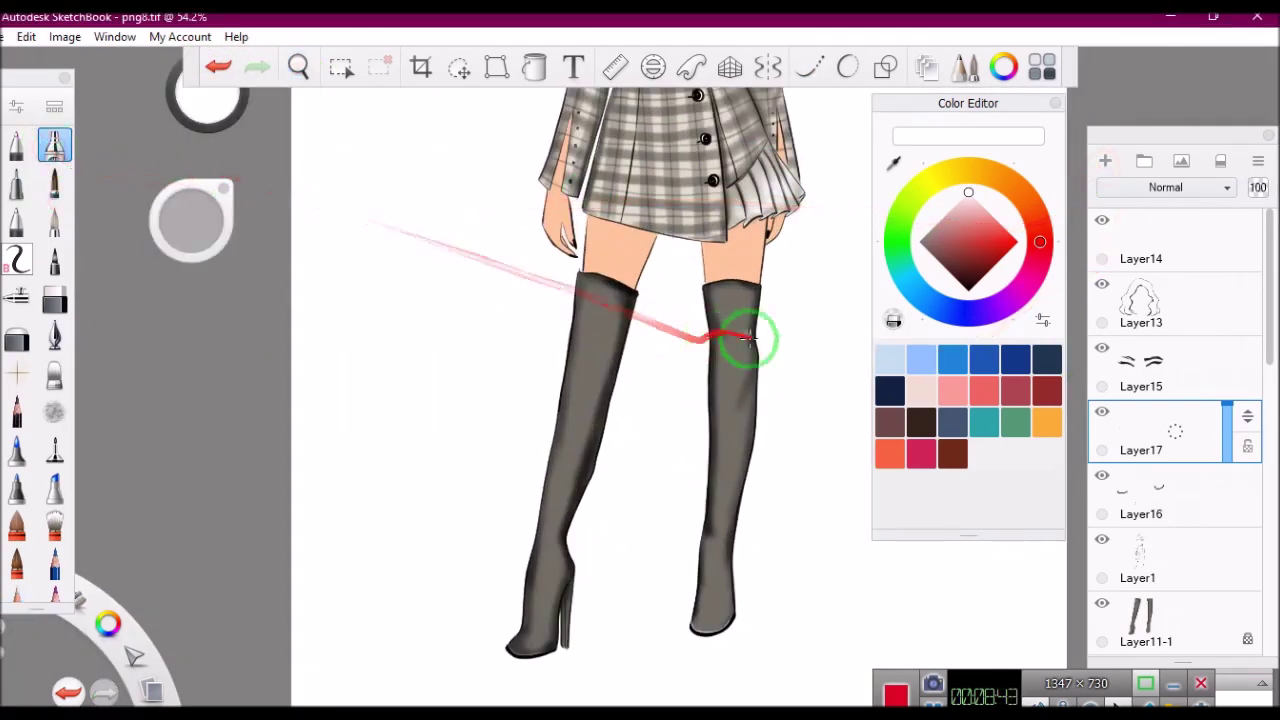
Paint white highlight streaks down both boots, redrawing one stray left-boot stroke lower.
{"action": "left_click_drag", "start_coordinate": [598, 366], "coordinate": [606, 329]}
{"action": "left_click_drag", "start_coordinate": [550, 585], "coordinate": [663, 400]}
{"action": "left_click_drag", "start_coordinate": [600, 320], "coordinate": [593, 362]}
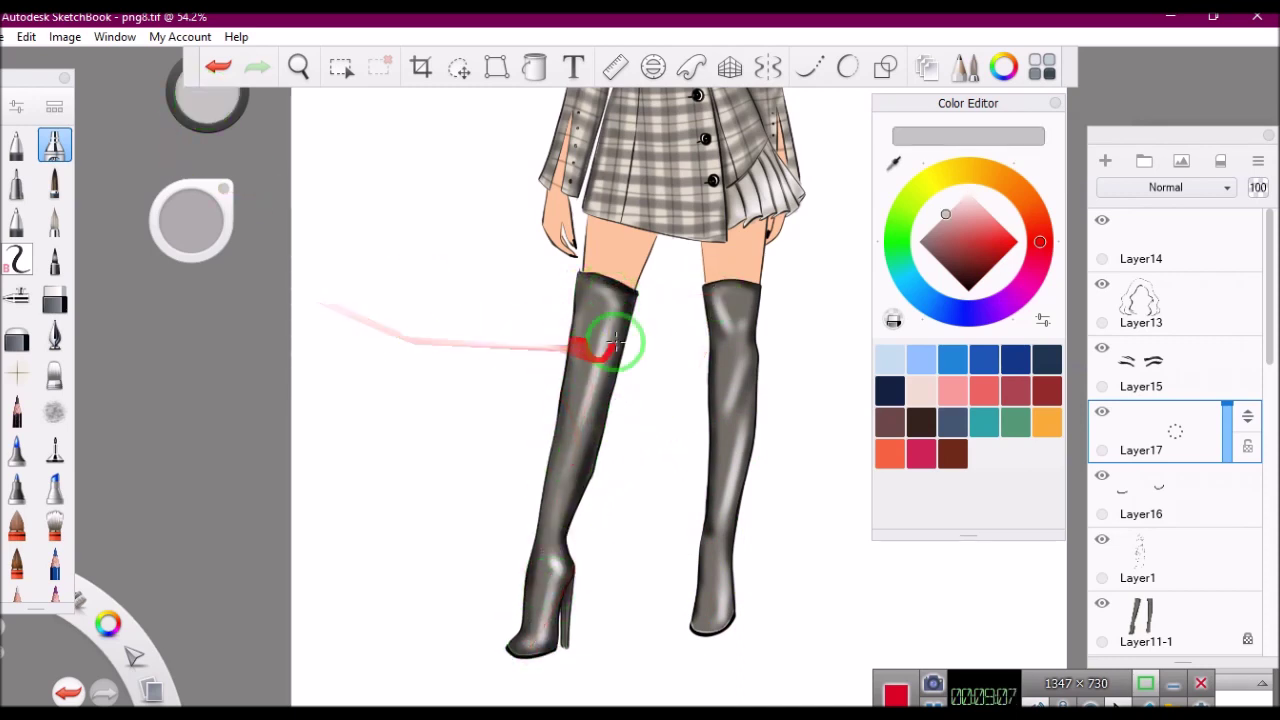
{"action": "left_click", "coordinate": [216, 65]}
{"action": "left_click_drag", "start_coordinate": [566, 520], "coordinate": [578, 452]}
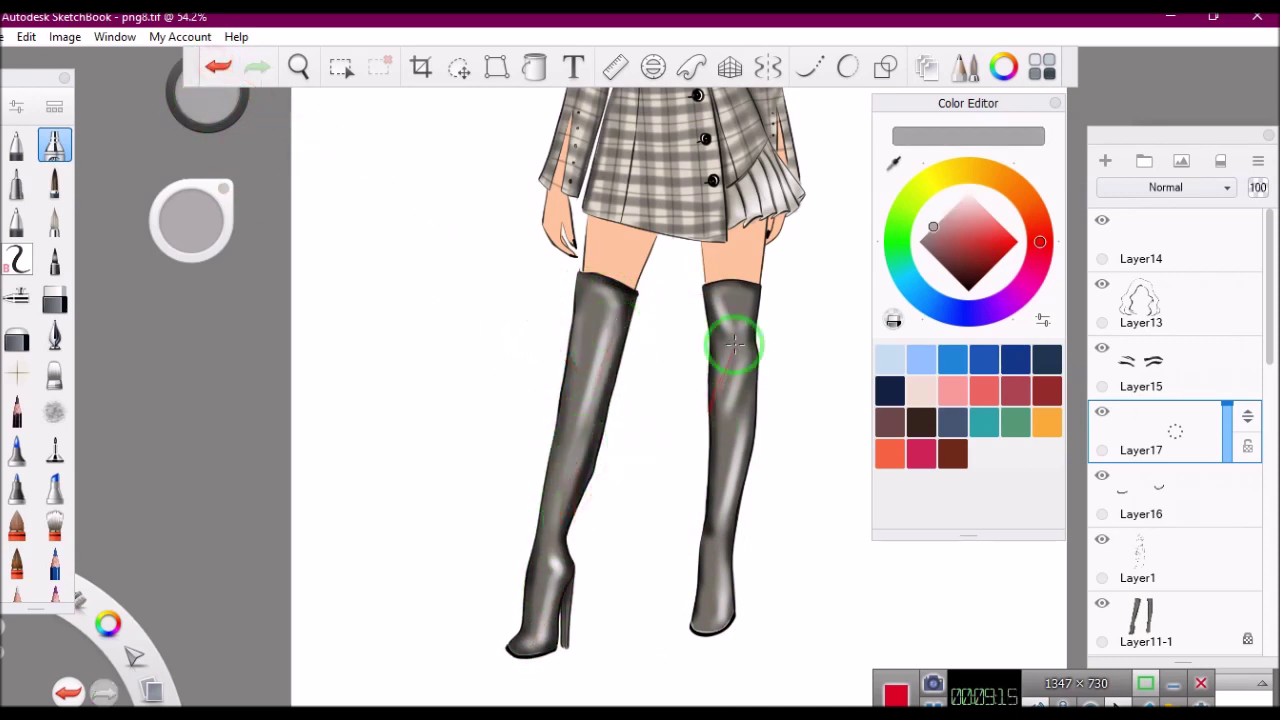
{"action": "left_click_drag", "start_coordinate": [700, 650], "coordinate": [537, 563]}
{"action": "key", "text": "ctrl+z"}
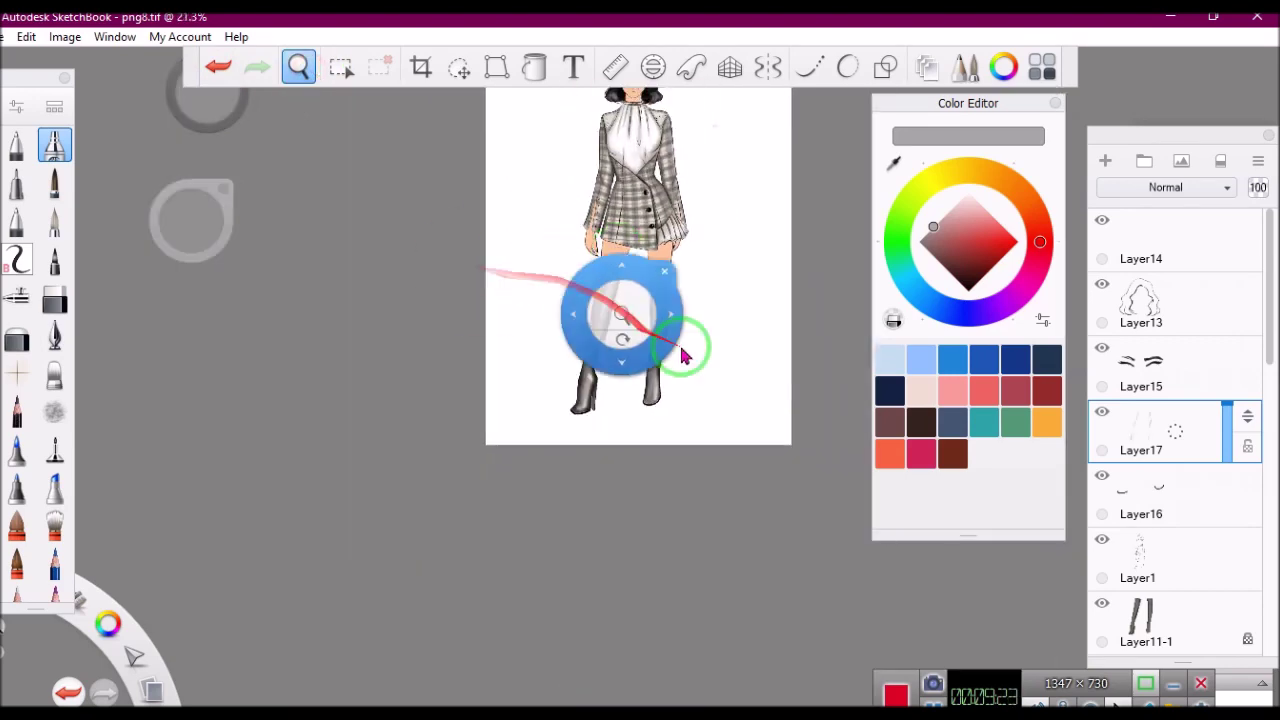
Select the skin layer and eyedrop the skin tone from the face.
{"action": "left_click_drag", "start_coordinate": [571, 277], "coordinate": [636, 320]}
{"action": "left_click_drag", "start_coordinate": [580, 200], "coordinate": [782, 355]}
{"action": "scroll", "coordinate": [1200, 460], "scroll_direction": "down", "scroll_amount": 5}
{"action": "left_click", "coordinate": [1160, 475]}
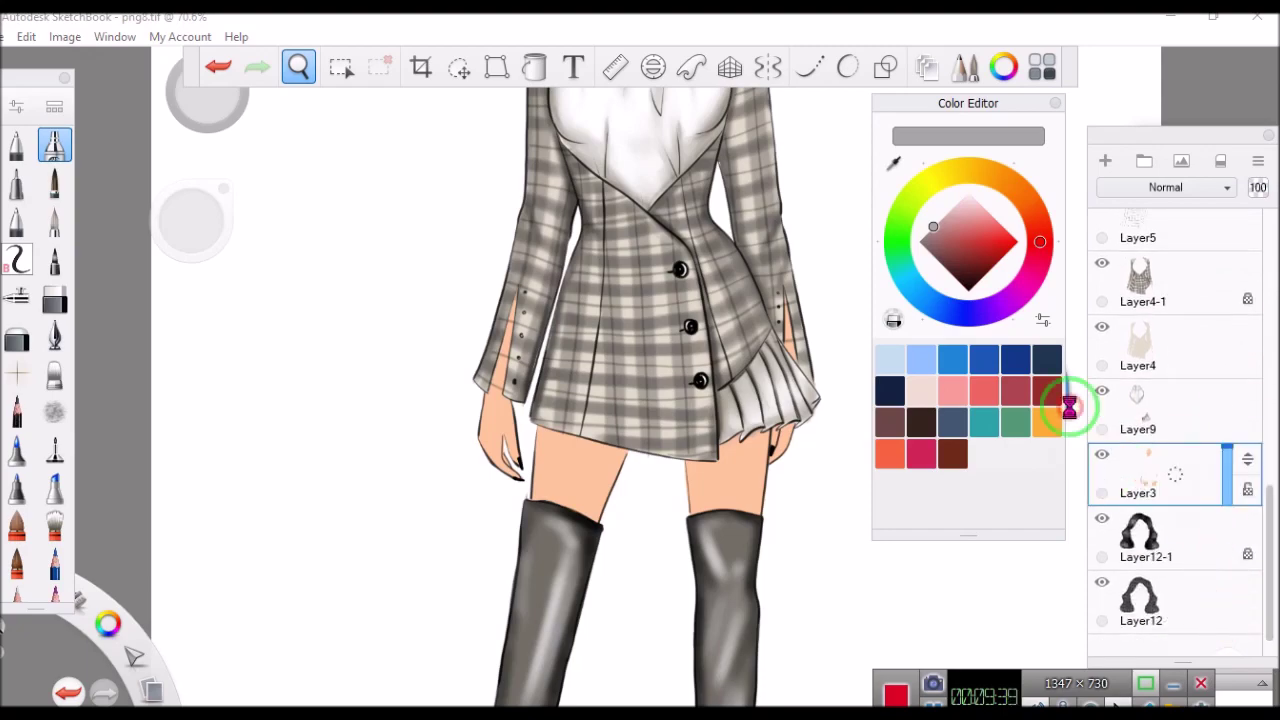
{"action": "mouse_move", "coordinate": [877, 613]}
{"action": "left_mouse_down"}
{"action": "mouse_move", "coordinate": [571, 305]}
{"action": "mouse_move", "coordinate": [648, 286]}
{"action": "mouse_move", "coordinate": [677, 306]}
{"action": "left_mouse_up"}
{"action": "left_click", "coordinate": [600, 349], "text": "alt"}
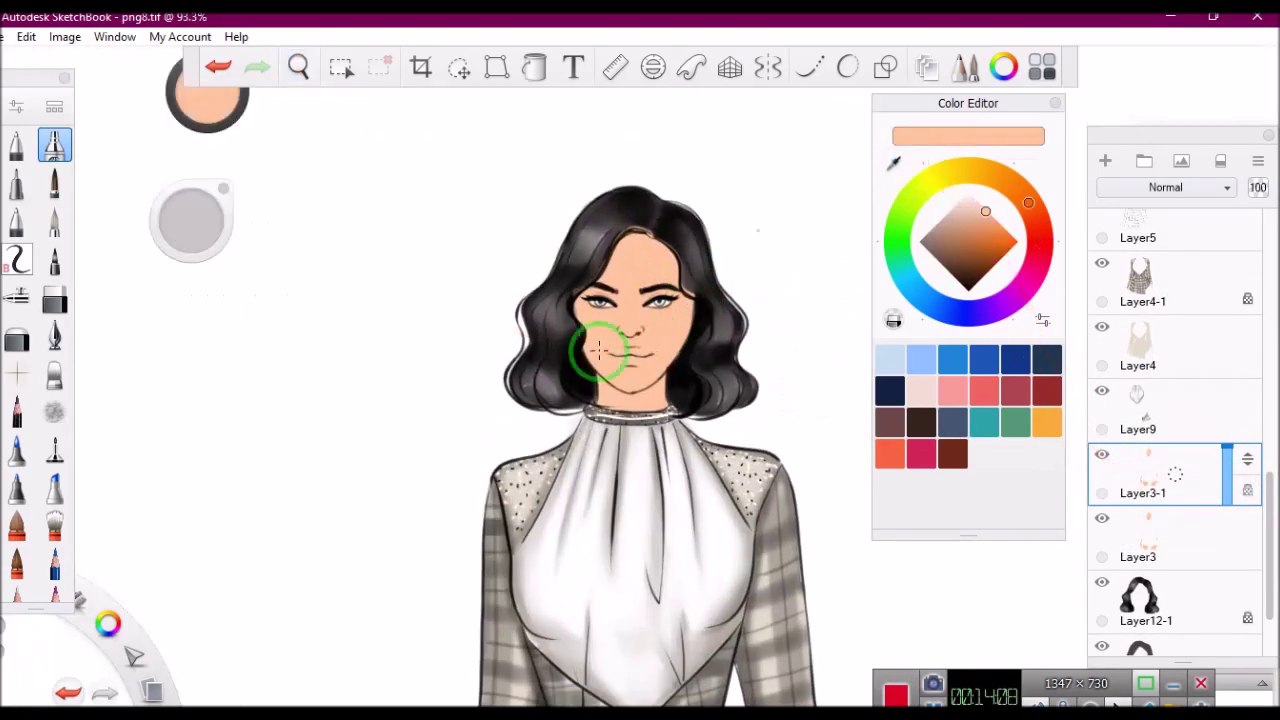
Airbrush orange on eyelids and nose, undo a stray stroke, and choose salmon red for the lips.
{"action": "left_click_drag", "start_coordinate": [562, 305], "coordinate": [650, 305]}
{"action": "left_click_drag", "start_coordinate": [186, 214], "coordinate": [200, 214]}
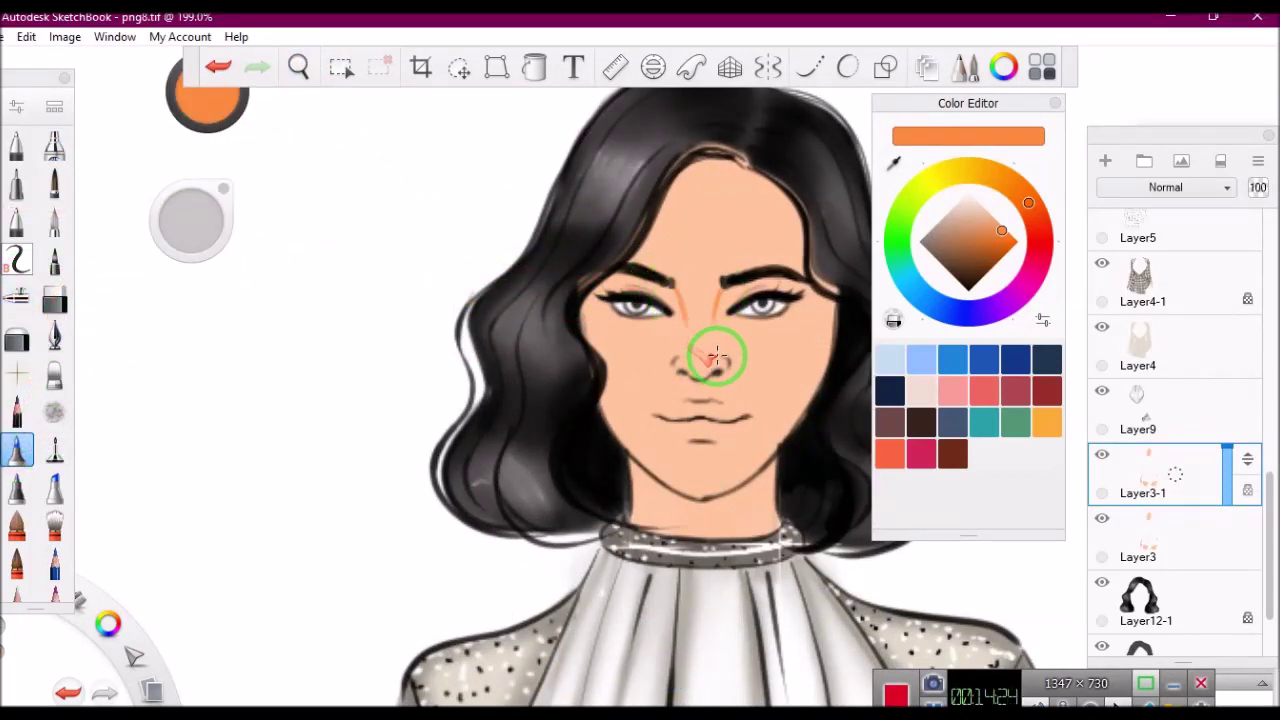
{"action": "left_click", "coordinate": [54, 373]}
{"action": "left_click", "coordinate": [296, 64]}
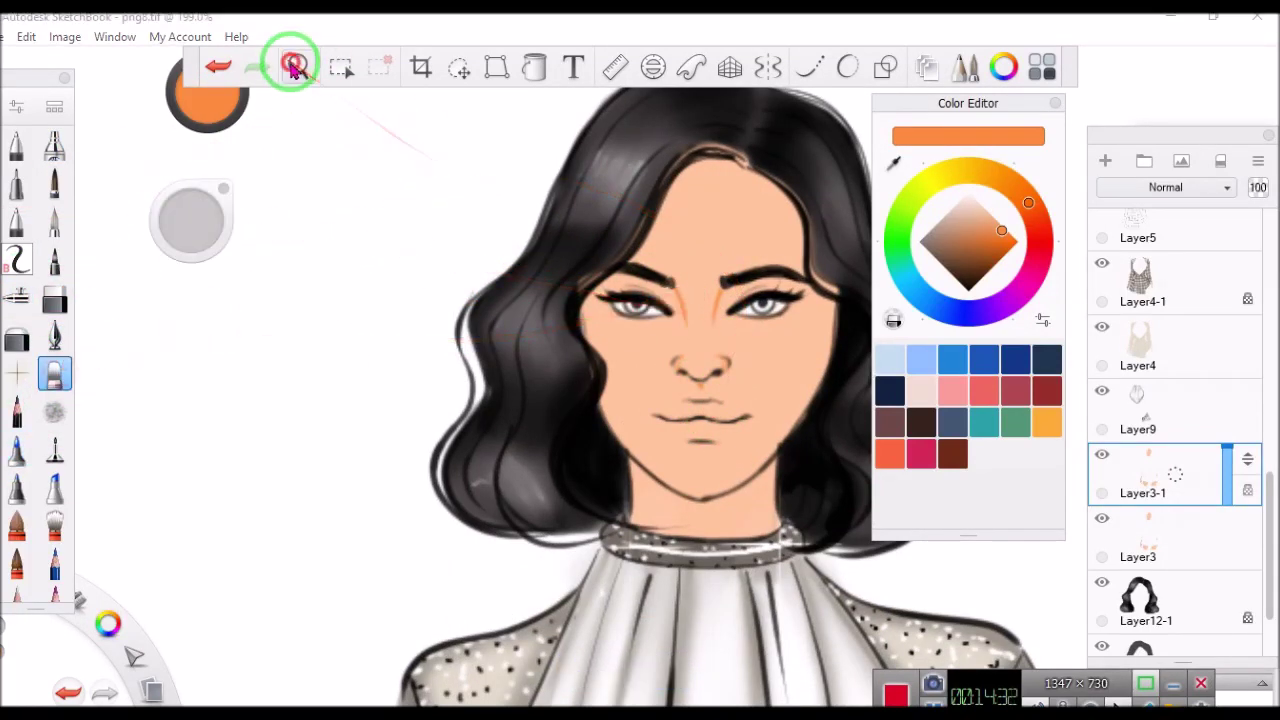
{"action": "left_click", "coordinate": [16, 297]}
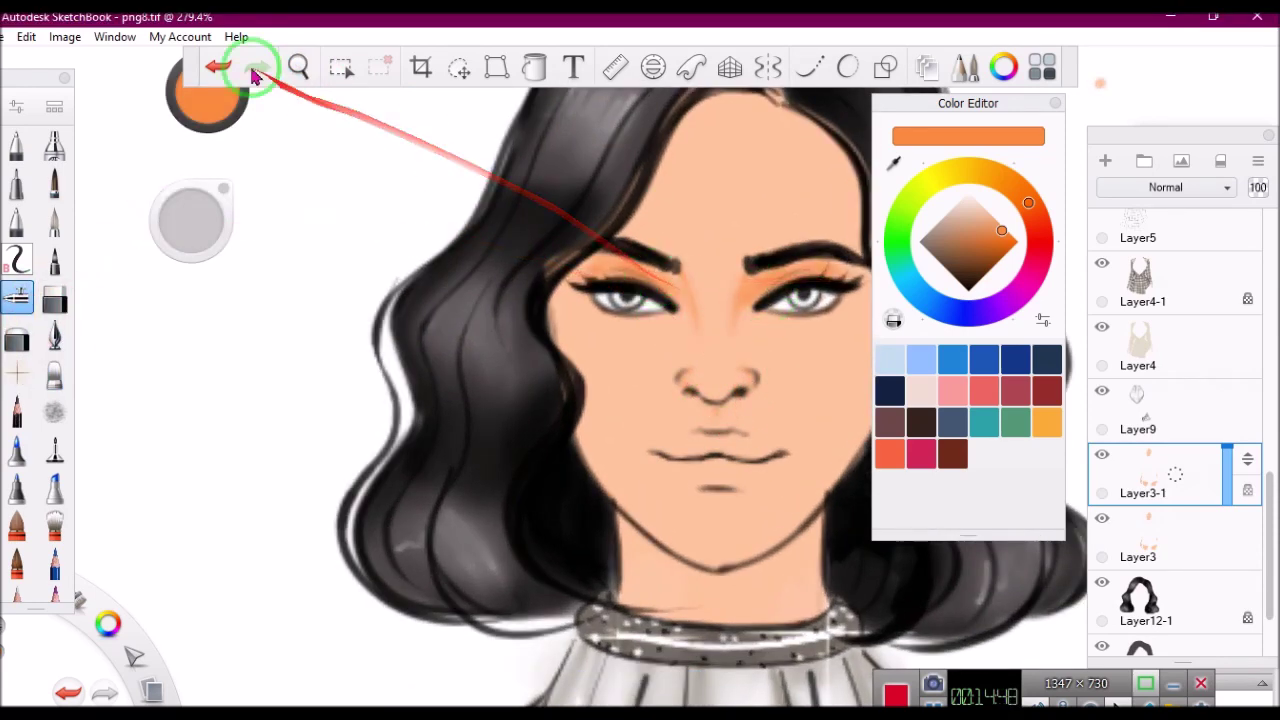
{"action": "left_click", "coordinate": [218, 66]}
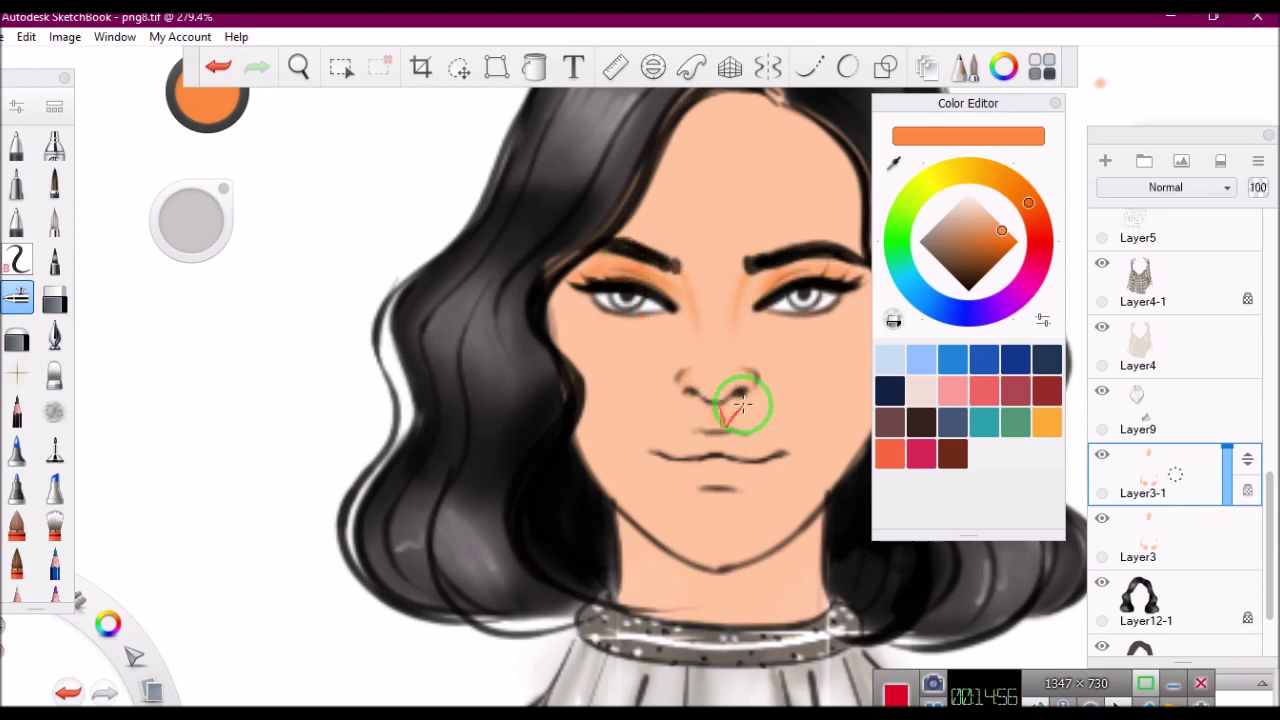
{"action": "left_click_drag", "start_coordinate": [741, 404], "coordinate": [586, 339]}
{"action": "left_click", "coordinate": [984, 389]}
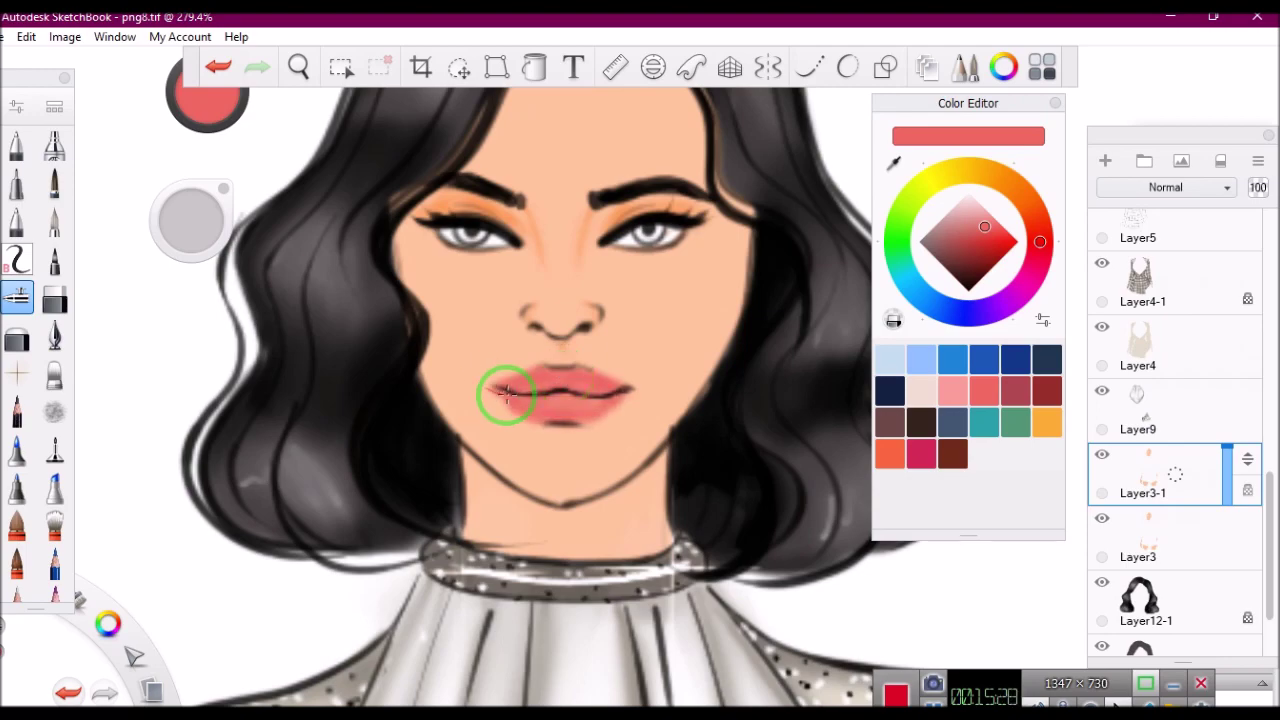
Shade along the hairline in orange with a brush size of about 7.
{"action": "left_click", "coordinate": [298, 66]}
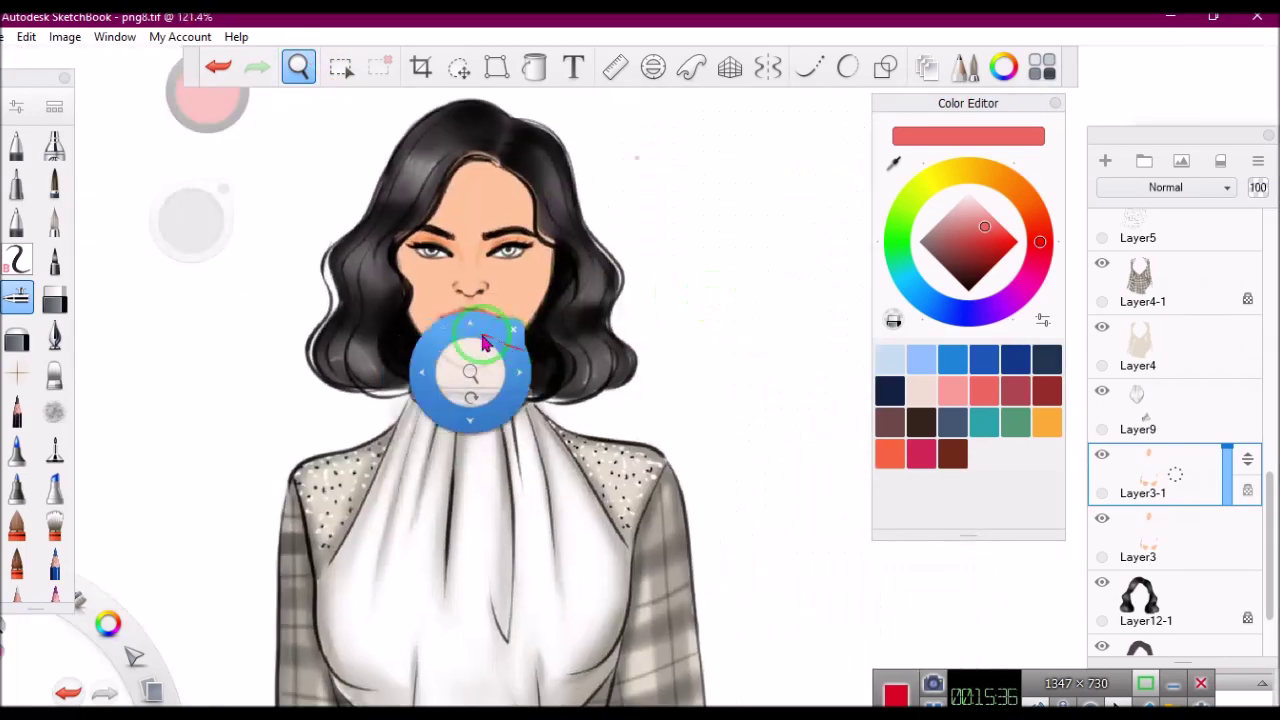
{"action": "left_click_drag", "start_coordinate": [471, 371], "coordinate": [880, 455]}
{"action": "left_click", "coordinate": [889, 454]}
{"action": "left_click_drag", "start_coordinate": [191, 220], "coordinate": [194, 208]}
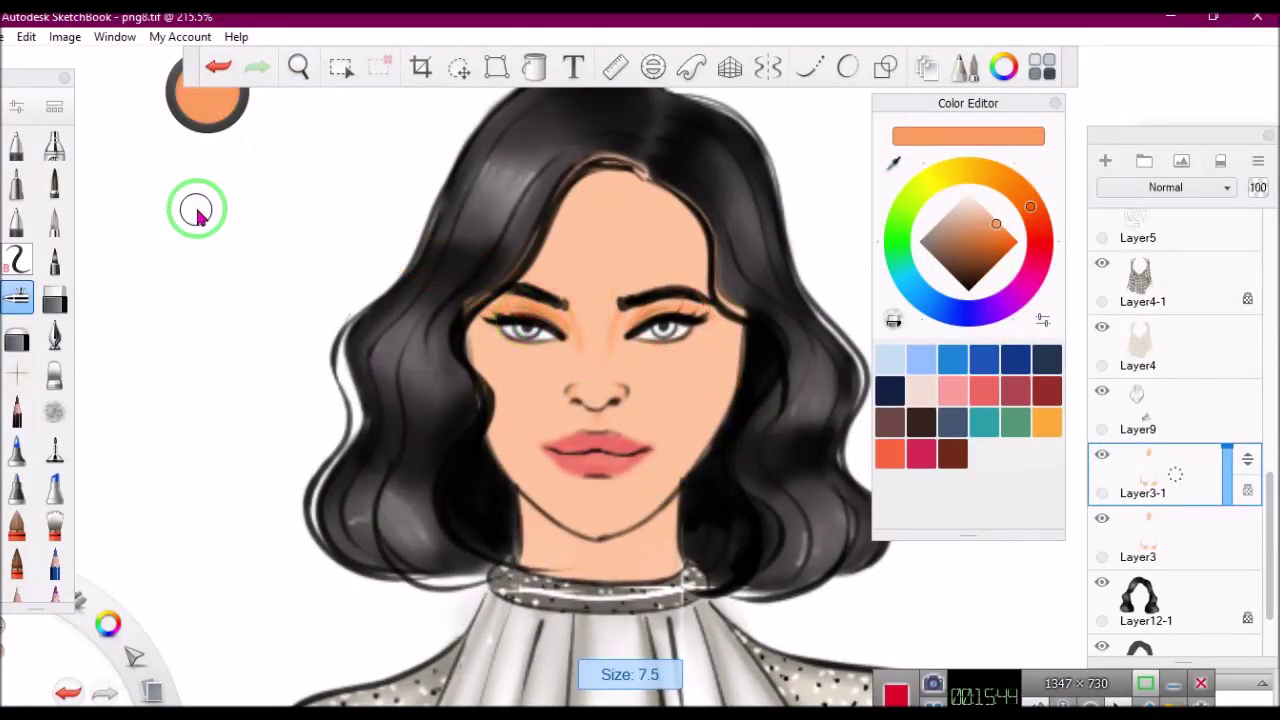
{"action": "left_click_drag", "start_coordinate": [690, 440], "coordinate": [651, 206]}
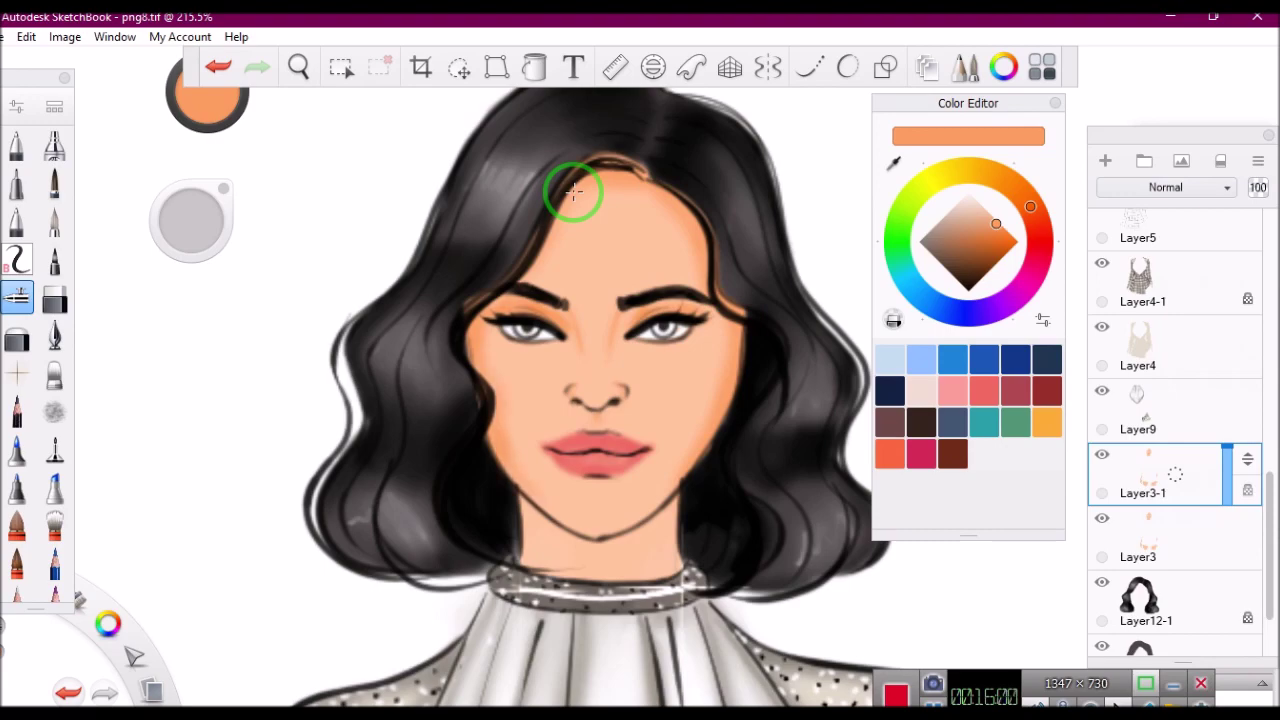
{"action": "key", "text": "space"}
{"action": "mouse_move", "coordinate": [714, 449]}
{"action": "left_mouse_down"}
{"action": "mouse_move", "coordinate": [573, 358]}
{"action": "mouse_move", "coordinate": [710, 385]}
{"action": "left_mouse_up"}
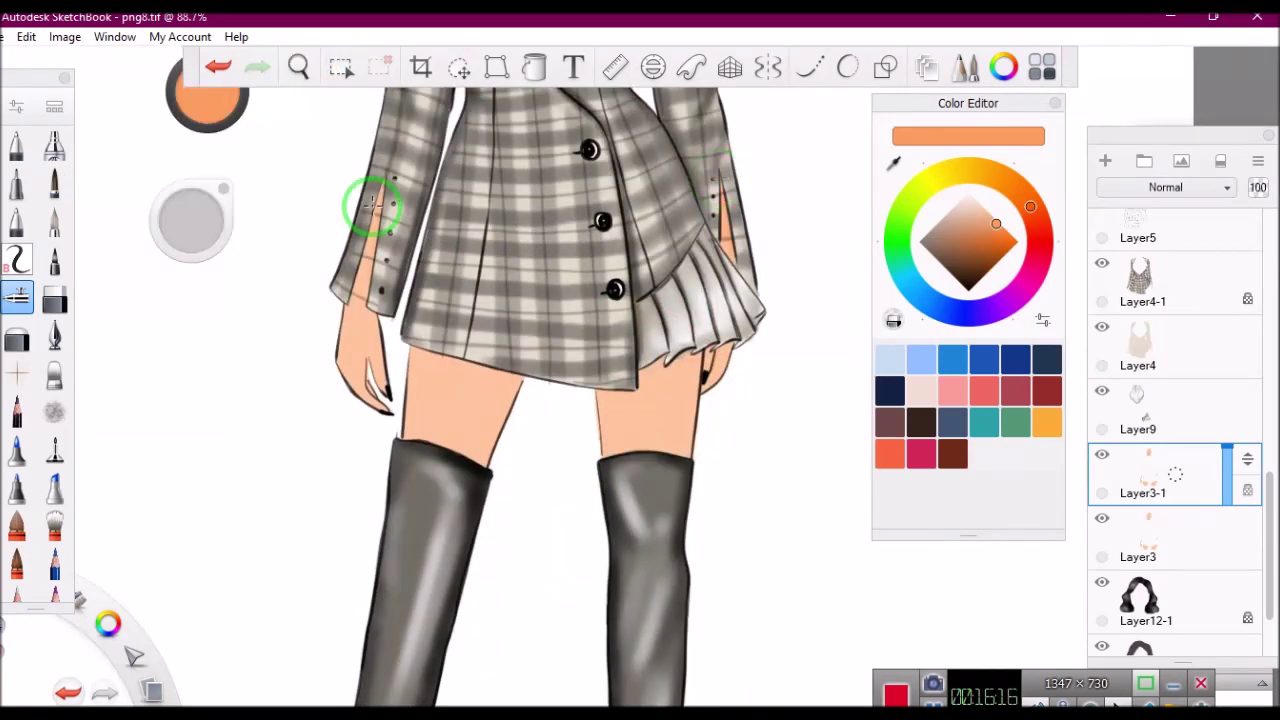
{"action": "scroll", "coordinate": [1175, 400], "scroll_direction": "up", "scroll_amount": 2}
On Layer3-1, softly shade the left hand edge and thighs with brush size 15.
{"action": "left_click", "coordinate": [1140, 320]}
{"action": "key", "text": "e"}
{"action": "scroll", "coordinate": [200, 290], "scroll_direction": "up", "scroll_amount": 2}
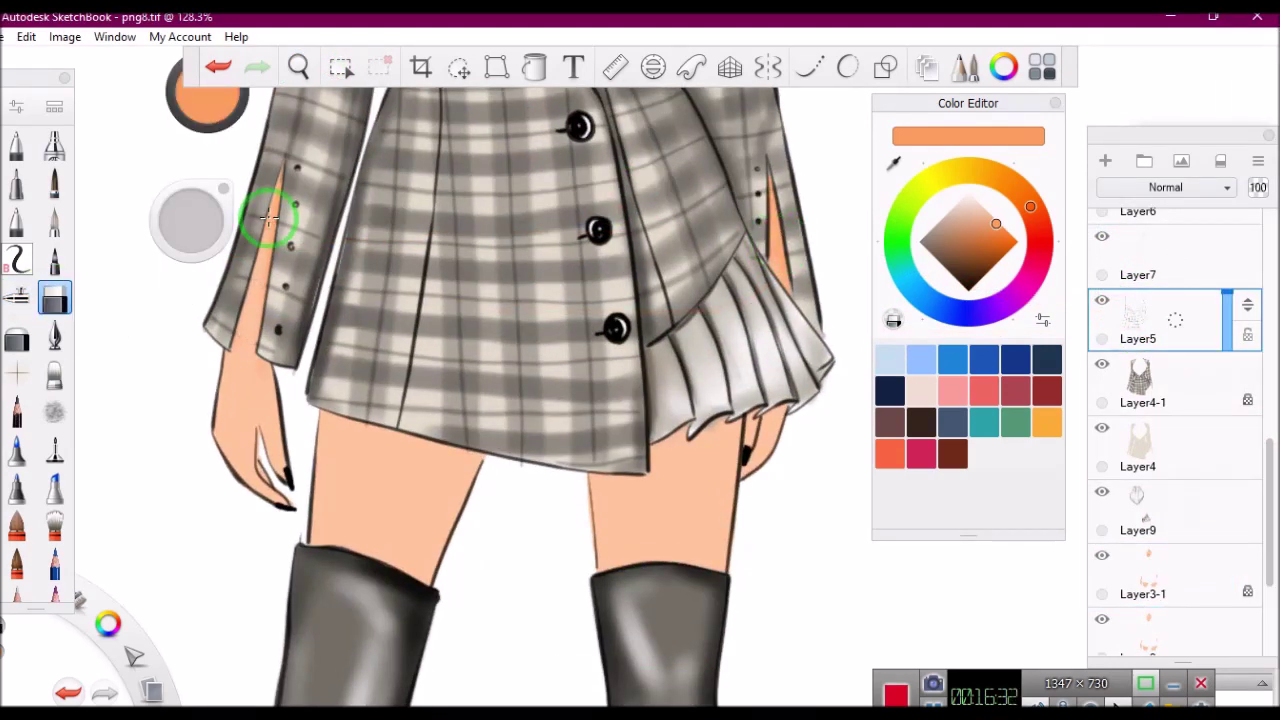
{"action": "left_click", "coordinate": [1150, 575]}
{"action": "left_click", "coordinate": [16, 297]}
{"action": "left_click_drag", "start_coordinate": [240, 362], "coordinate": [257, 386]}
{"action": "left_click_drag", "start_coordinate": [787, 282], "coordinate": [766, 424]}
{"action": "left_click_drag", "start_coordinate": [190, 222], "coordinate": [200, 200]}
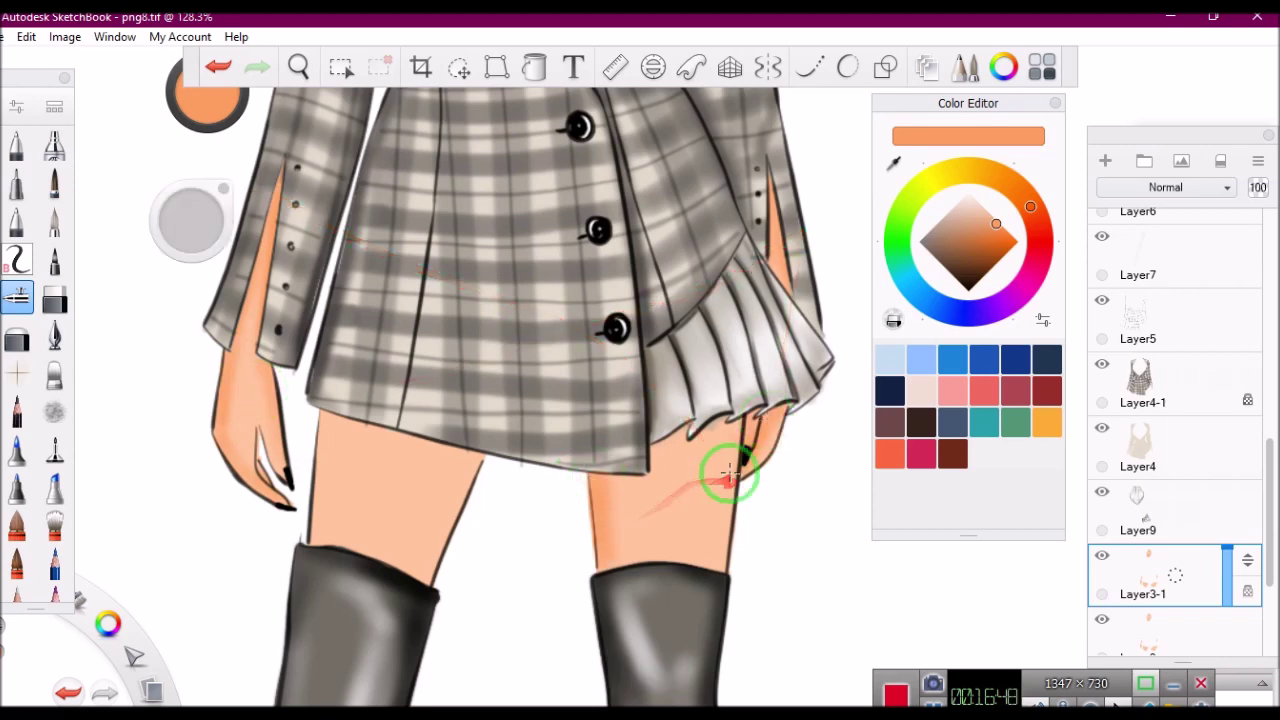
{"action": "left_click", "coordinate": [1101, 619]}
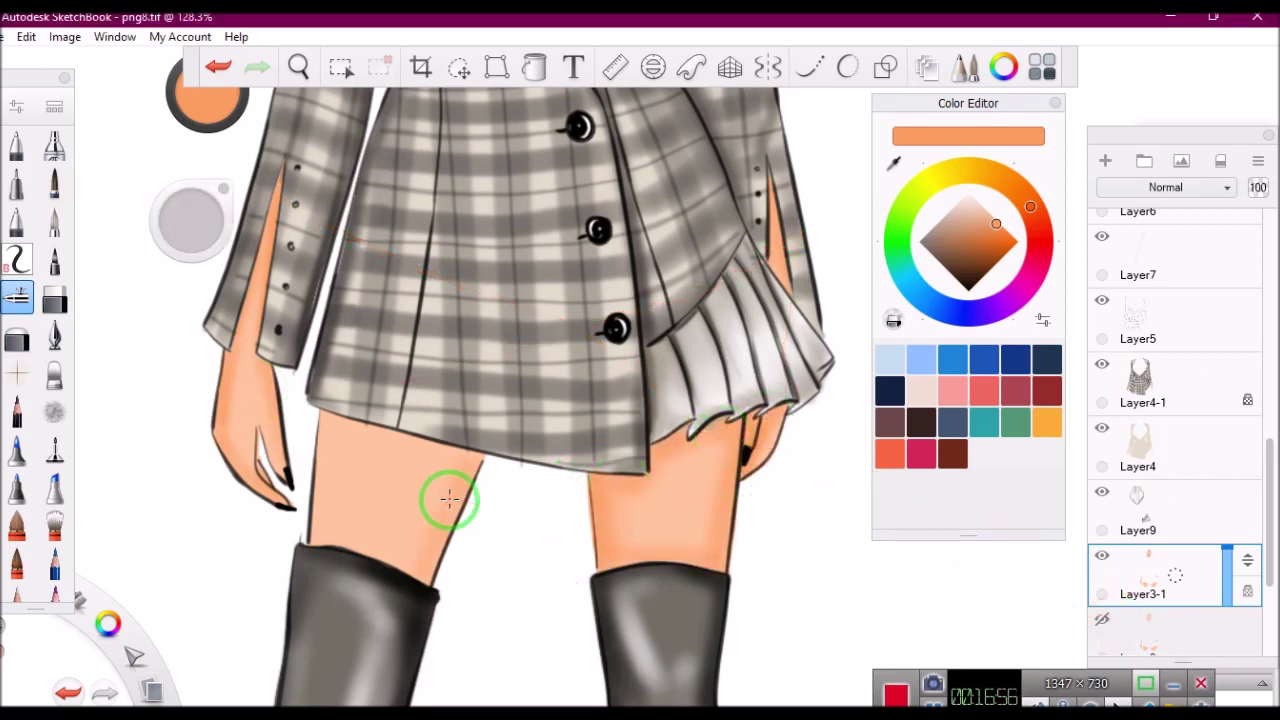
{"action": "left_click", "coordinate": [298, 66]}
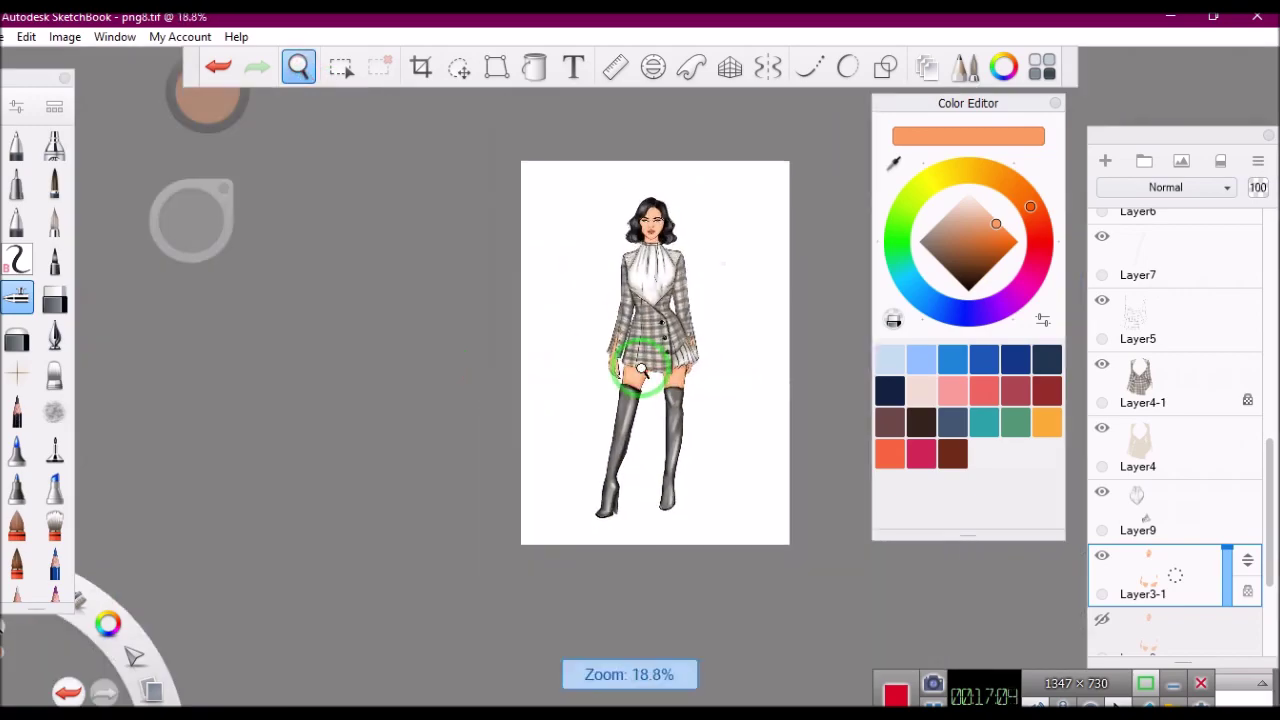
Pick a deeper orange and paint eyeshadow on both eyelids.
{"action": "scroll", "coordinate": [700, 330], "scroll_direction": "up", "scroll_amount": 5}
{"action": "left_click_drag", "start_coordinate": [213, 122], "coordinate": [200, 271]}
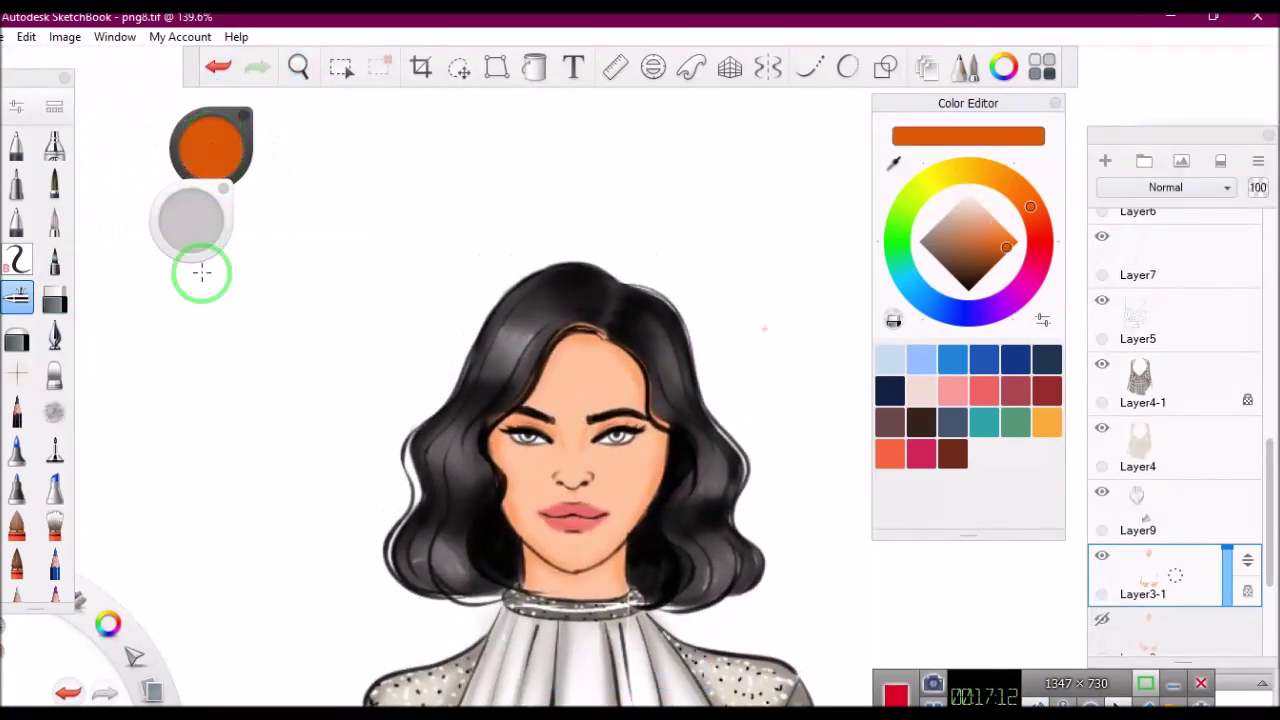
{"action": "scroll", "coordinate": [643, 271], "scroll_direction": "up", "scroll_amount": 3}
{"action": "mouse_move", "coordinate": [545, 290]}
{"action": "left_mouse_down"}
{"action": "mouse_move", "coordinate": [640, 288]}
{"action": "mouse_move", "coordinate": [550, 295]}
{"action": "left_mouse_up"}
{"action": "left_click_drag", "start_coordinate": [470, 285], "coordinate": [440, 290]}
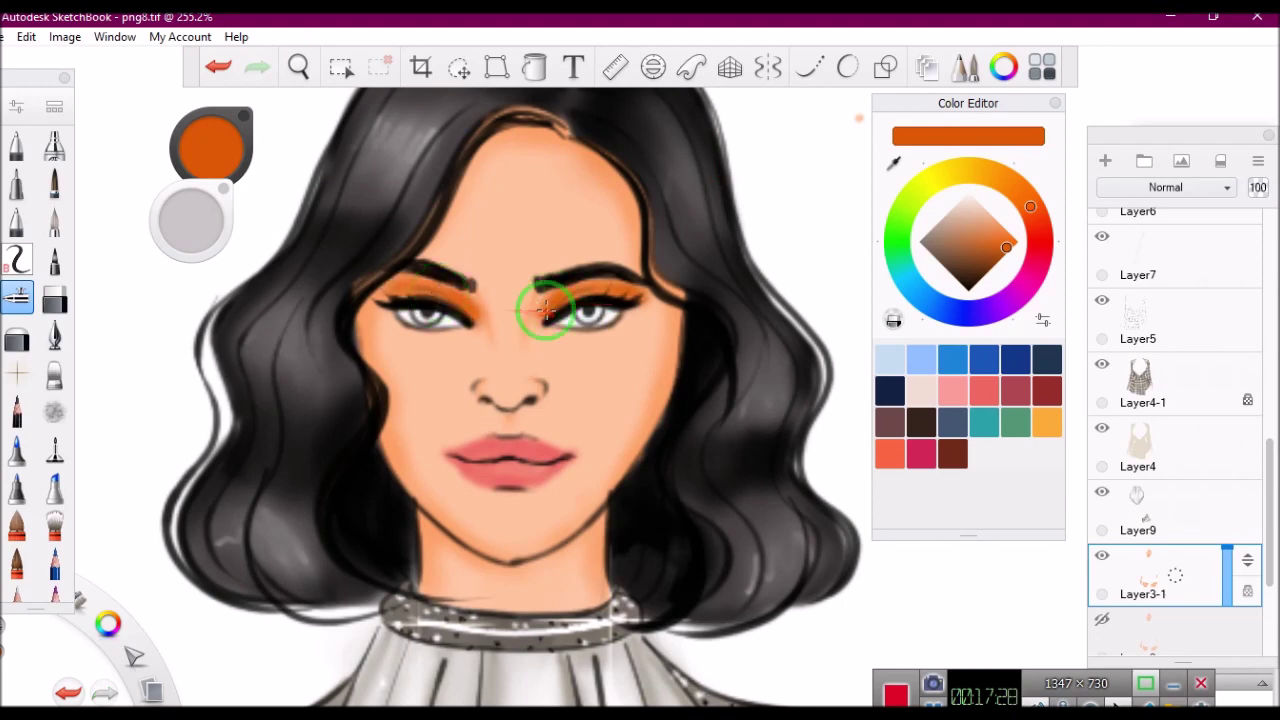
{"action": "mouse_move", "coordinate": [627, 318]}
{"action": "left_mouse_down"}
{"action": "mouse_move", "coordinate": [384, 308]}
{"action": "mouse_move", "coordinate": [618, 313]}
{"action": "left_mouse_up"}
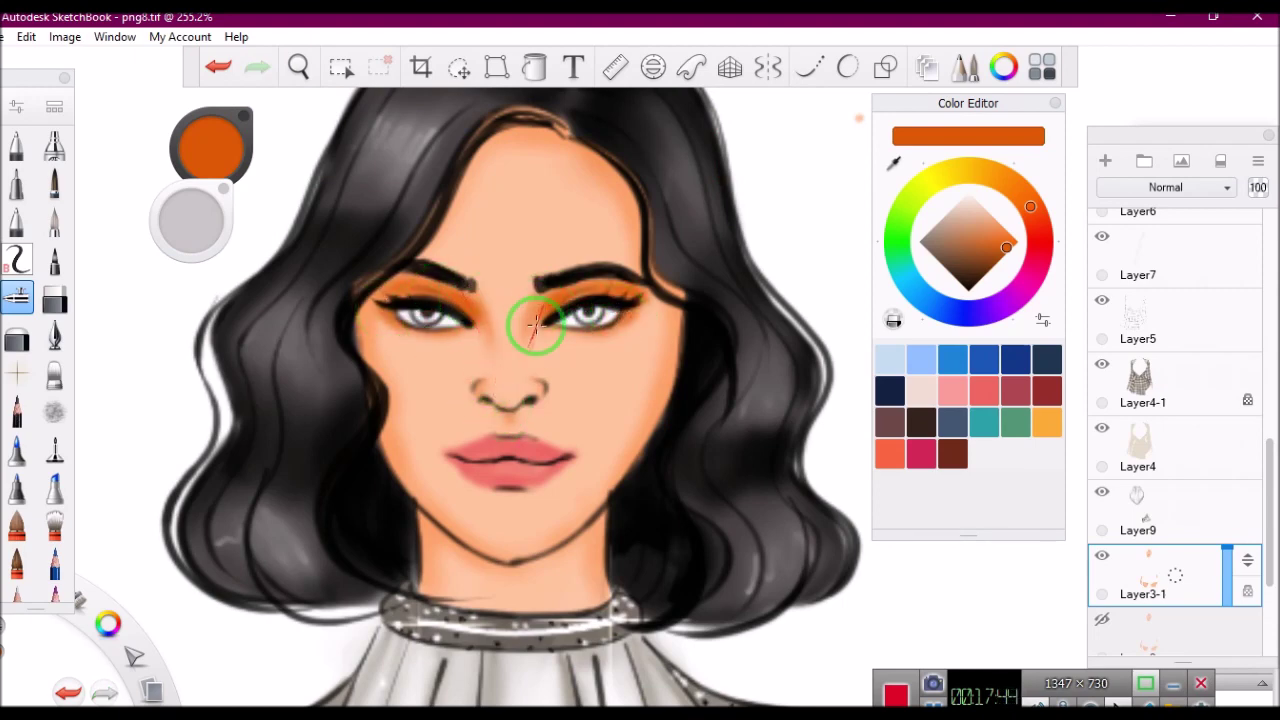
Shade both edges of the face down along the jawline.
{"action": "left_click_drag", "start_coordinate": [677, 297], "coordinate": [679, 320]}
{"action": "left_click_drag", "start_coordinate": [350, 315], "coordinate": [440, 505]}
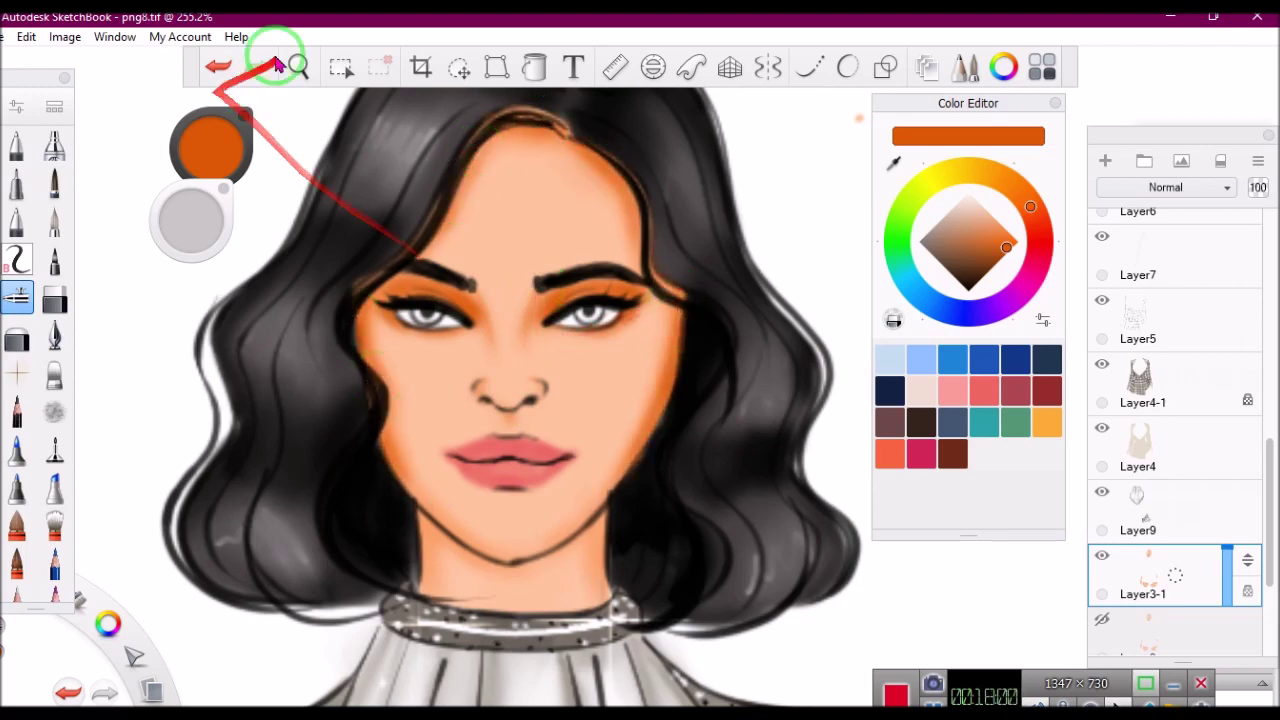
{"action": "left_click", "coordinate": [298, 66]}
{"action": "left_click_drag", "start_coordinate": [590, 459], "coordinate": [660, 338]}
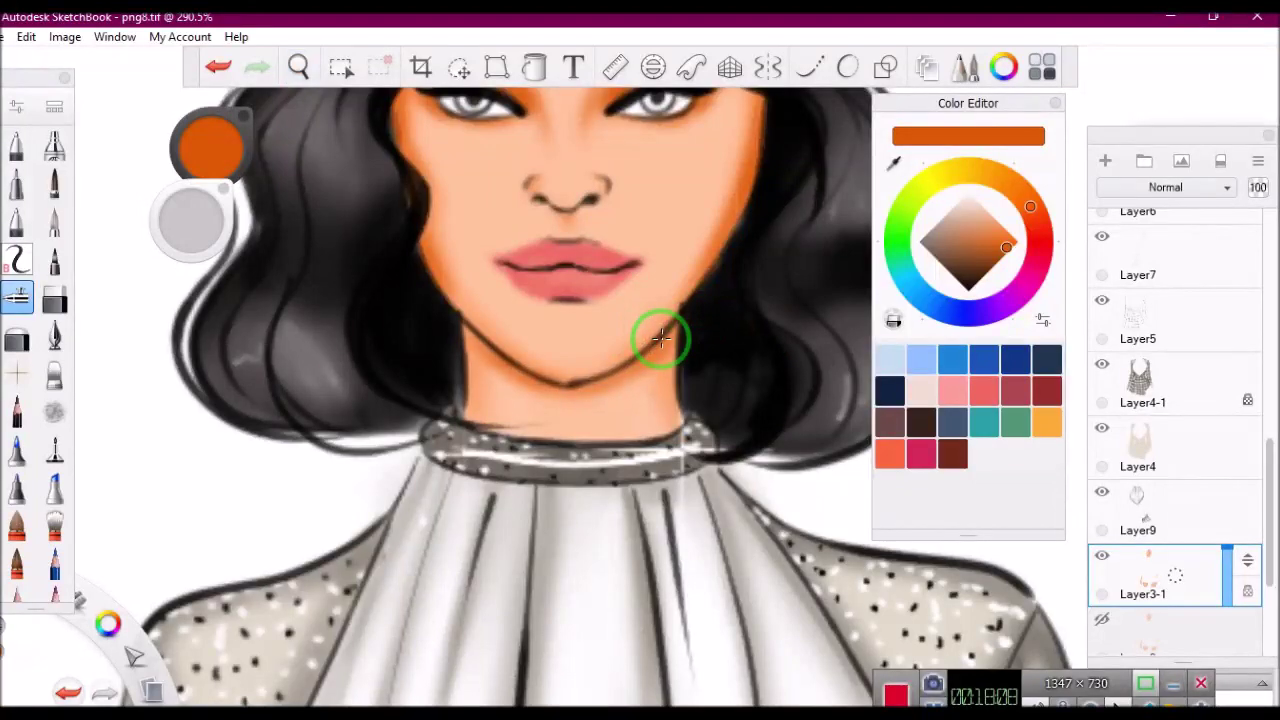
{"action": "mouse_move", "coordinate": [532, 428]}
{"action": "left_mouse_down"}
{"action": "mouse_move", "coordinate": [638, 355]}
{"action": "mouse_move", "coordinate": [676, 272]}
{"action": "left_mouse_up"}
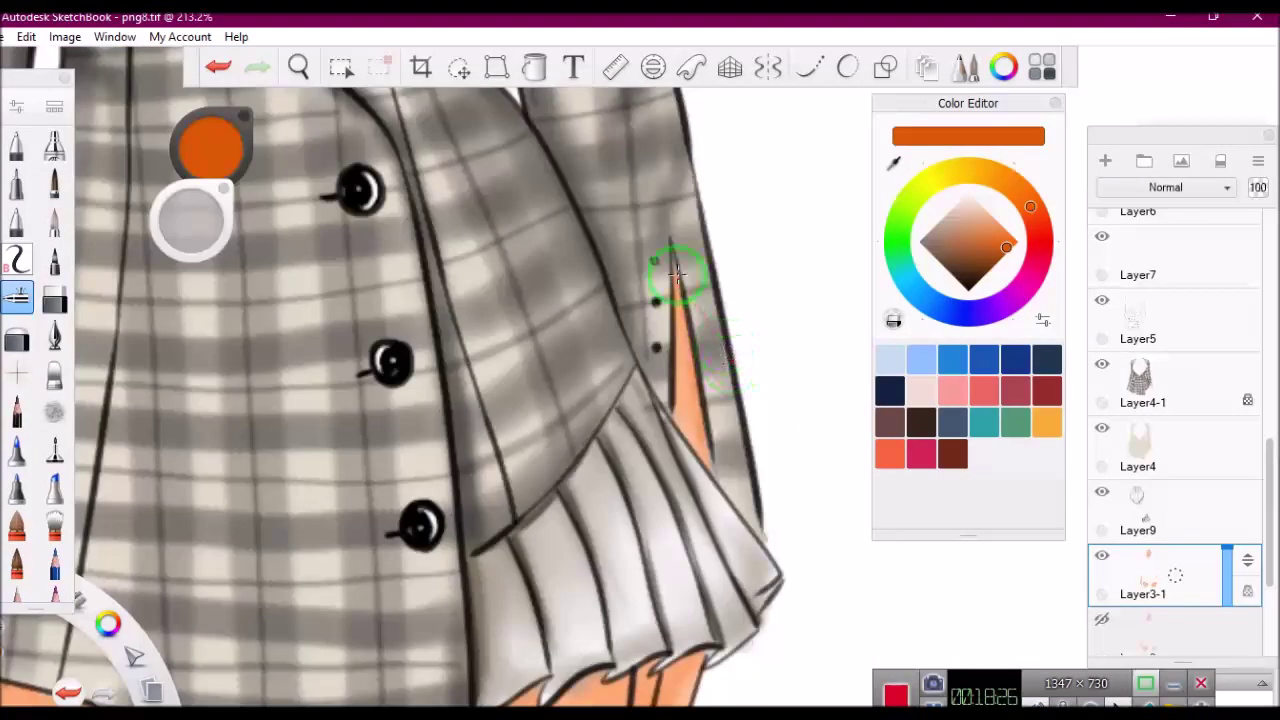
Deepen shading inside the sleeve slit, along the wrist, and on both thigh edges.
{"action": "left_click_drag", "start_coordinate": [298, 66], "coordinate": [596, 249]}
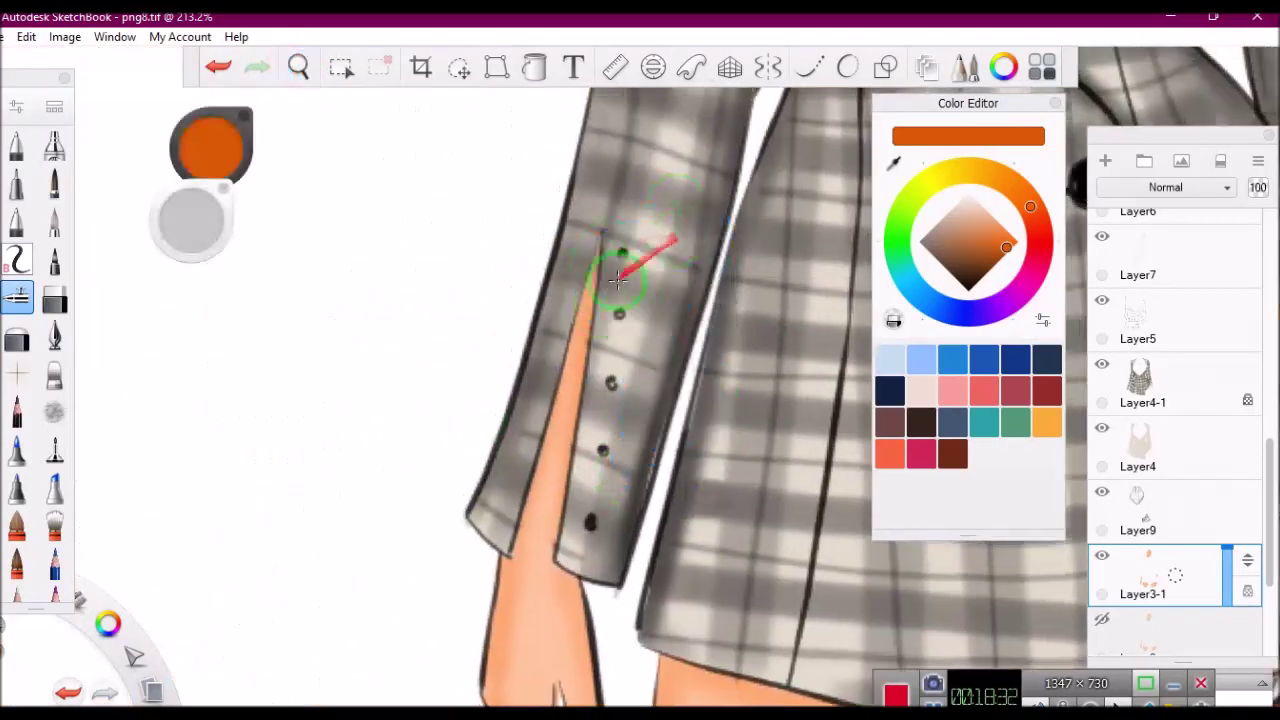
{"action": "left_click_drag", "start_coordinate": [298, 66], "coordinate": [457, 523]}
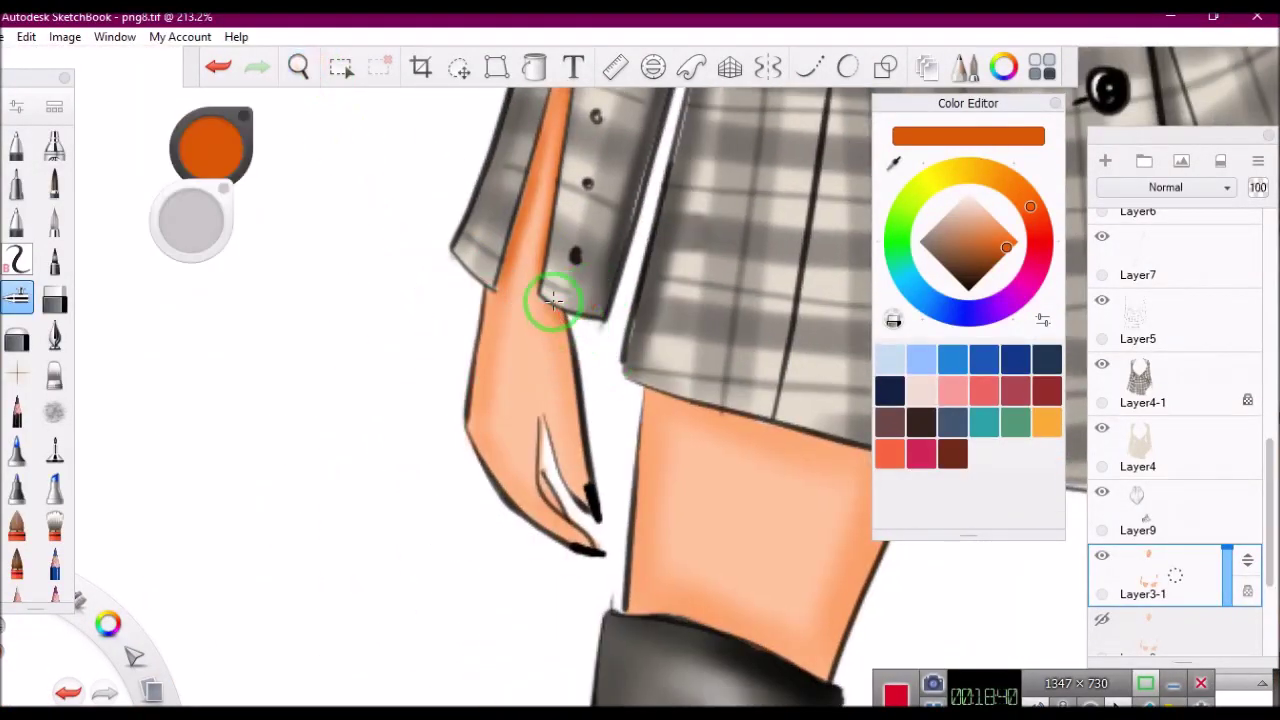
{"action": "left_click_drag", "start_coordinate": [486, 432], "coordinate": [482, 290]}
{"action": "left_click_drag", "start_coordinate": [298, 66], "coordinate": [629, 400]}
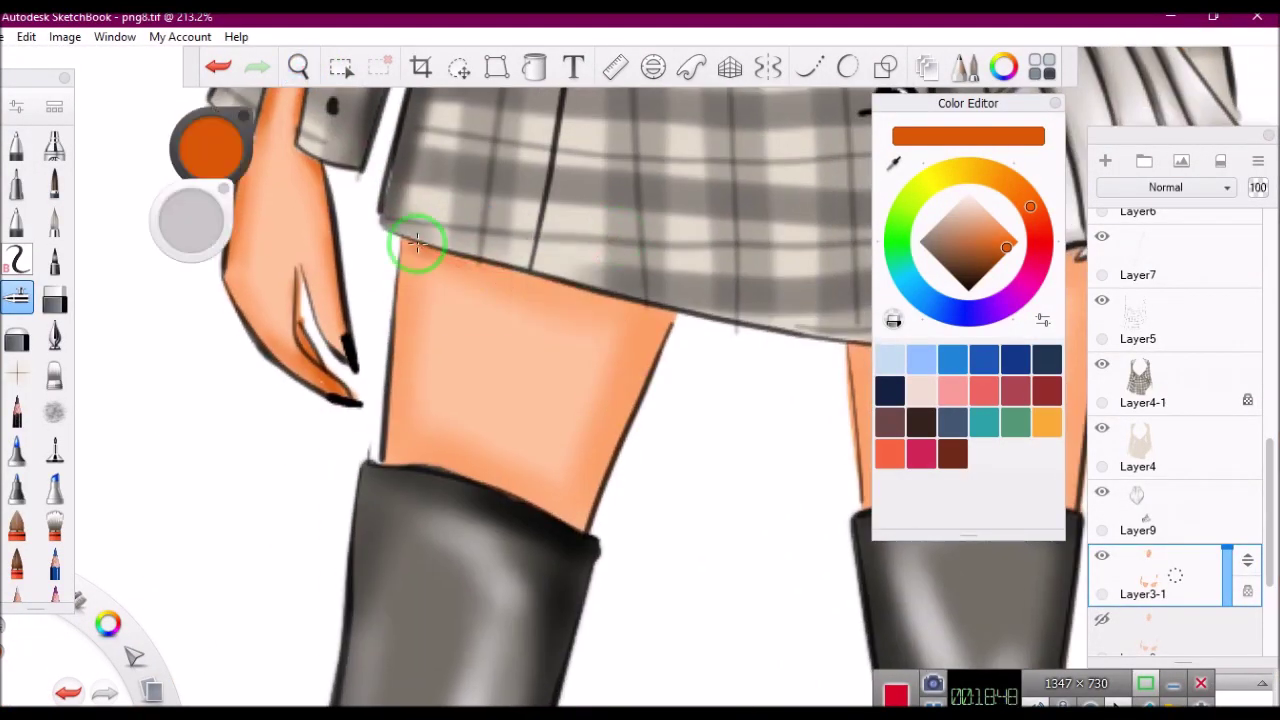
{"action": "left_click_drag", "start_coordinate": [414, 243], "coordinate": [659, 341]}
{"action": "left_click_drag", "start_coordinate": [578, 525], "coordinate": [659, 341]}
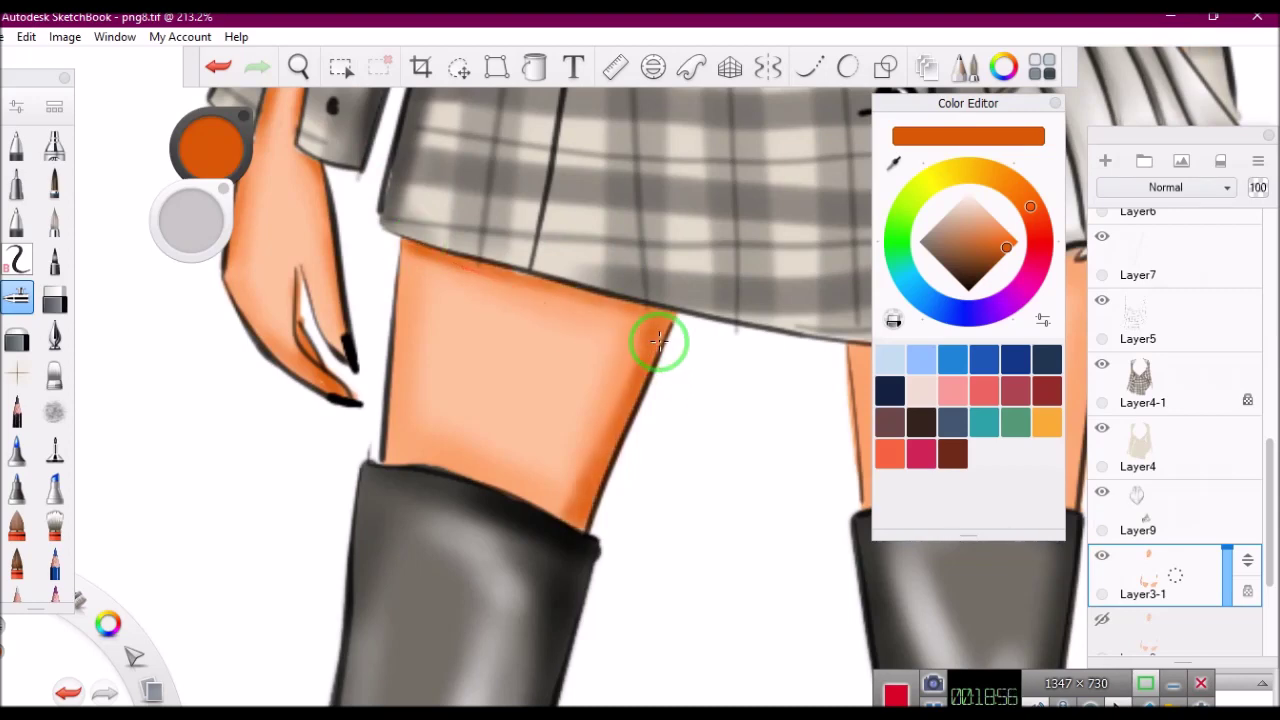
{"action": "left_click_drag", "start_coordinate": [298, 66], "coordinate": [580, 297]}
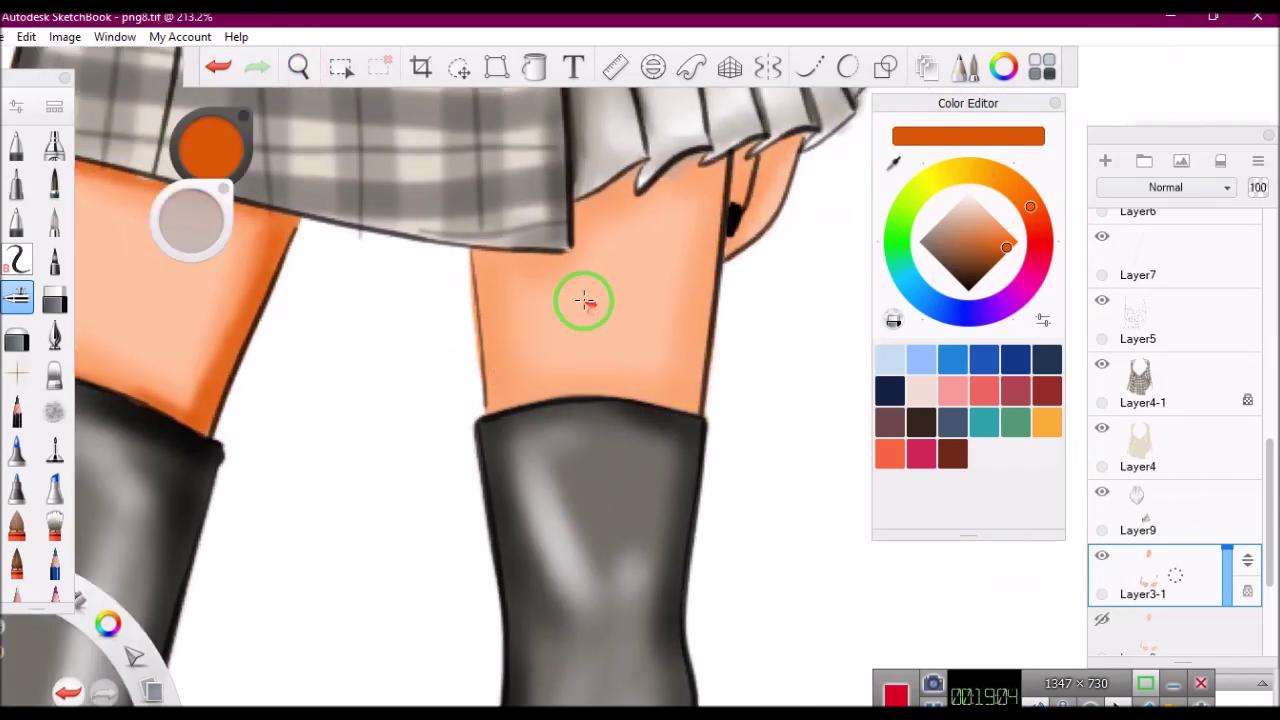
{"action": "left_click_drag", "start_coordinate": [490, 405], "coordinate": [487, 255]}
{"action": "mouse_move", "coordinate": [706, 400]}
{"action": "left_mouse_down"}
{"action": "mouse_move", "coordinate": [714, 177]}
{"action": "mouse_move", "coordinate": [543, 157]}
{"action": "left_mouse_up"}
{"action": "scroll", "coordinate": [1235, 195], "scroll_direction": "up", "scroll_amount": 5}
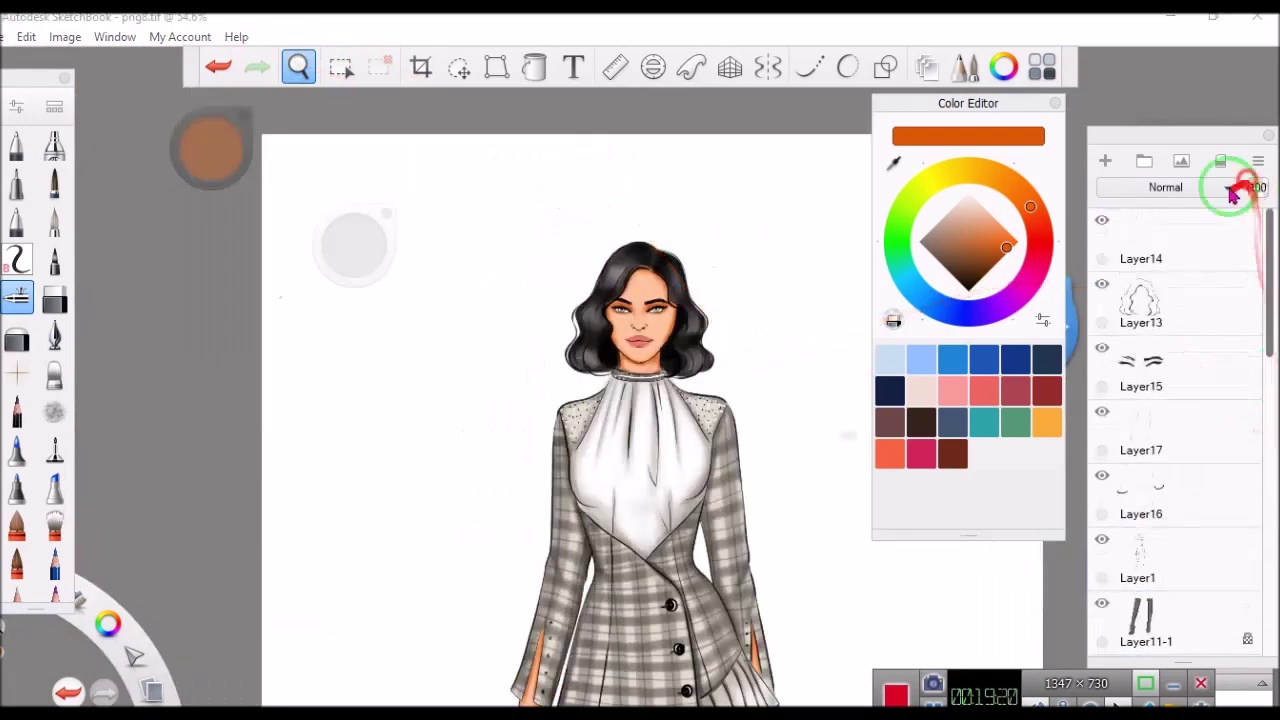
Colour both irises green on Layer18 with a pencil brush.
{"action": "left_click_drag", "start_coordinate": [640, 330], "coordinate": [529, 472]}
{"action": "left_click", "coordinate": [16, 595]}
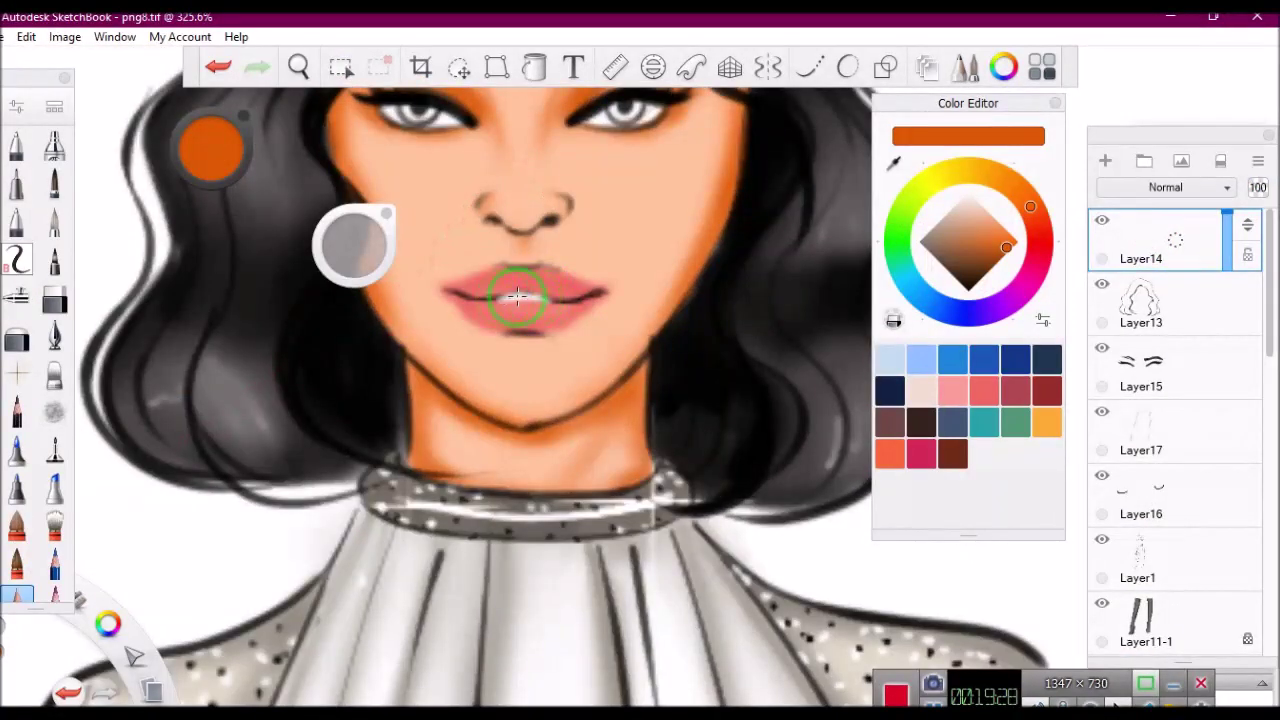
{"action": "mouse_move", "coordinate": [517, 298]}
{"action": "left_mouse_down"}
{"action": "mouse_move", "coordinate": [534, 306]}
{"action": "mouse_move", "coordinate": [528, 286]}
{"action": "left_mouse_up"}
{"action": "left_click", "coordinate": [45, 565]}
{"action": "scroll", "coordinate": [1180, 420], "scroll_direction": "down", "scroll_amount": 10}
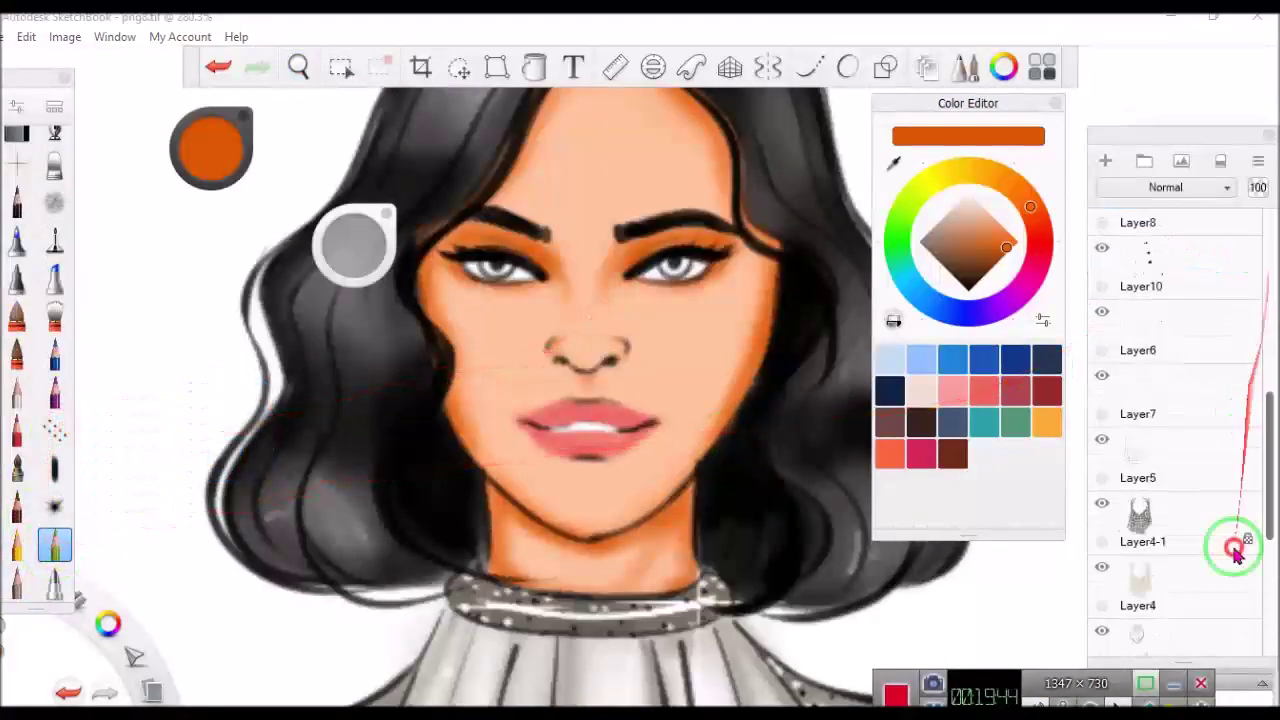
{"action": "left_click", "coordinate": [1160, 495]}
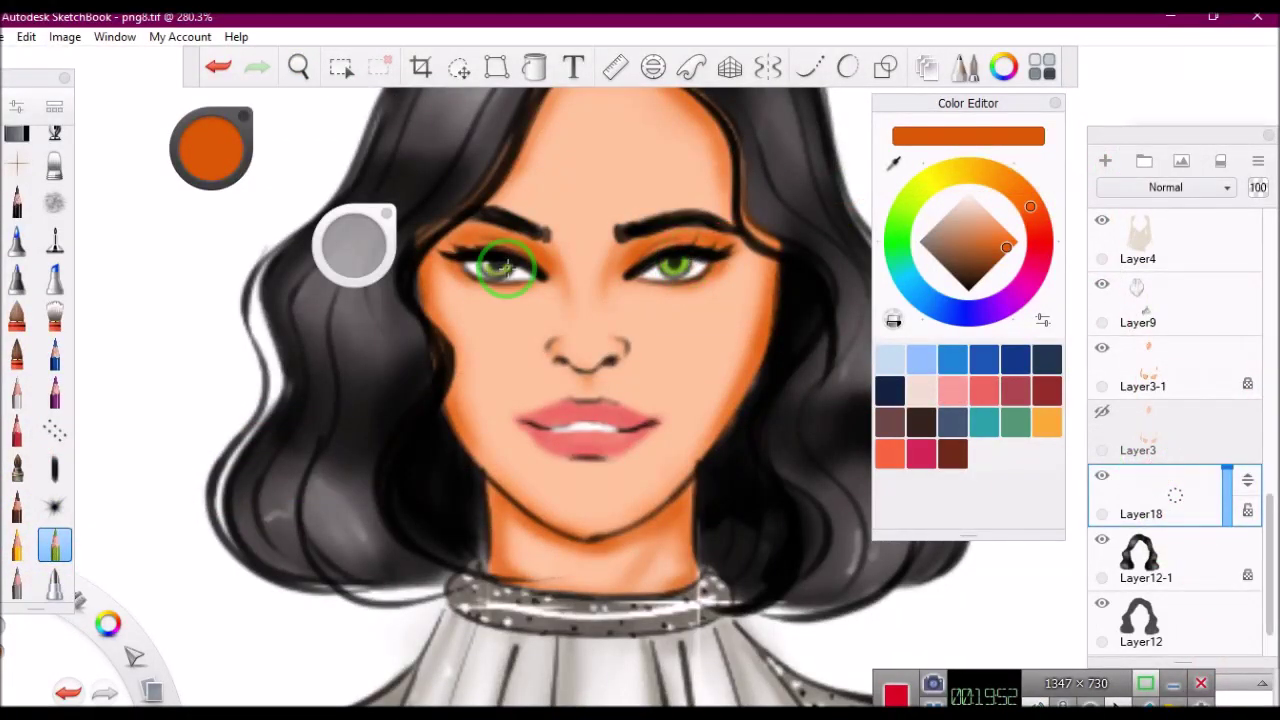
{"action": "left_click", "coordinate": [16, 410]}
{"action": "left_click_drag", "start_coordinate": [480, 263], "coordinate": [495, 268]}
Zoom onto the lips and undo a stray stroke made on Layer14.
{"action": "left_click", "coordinate": [300, 68]}
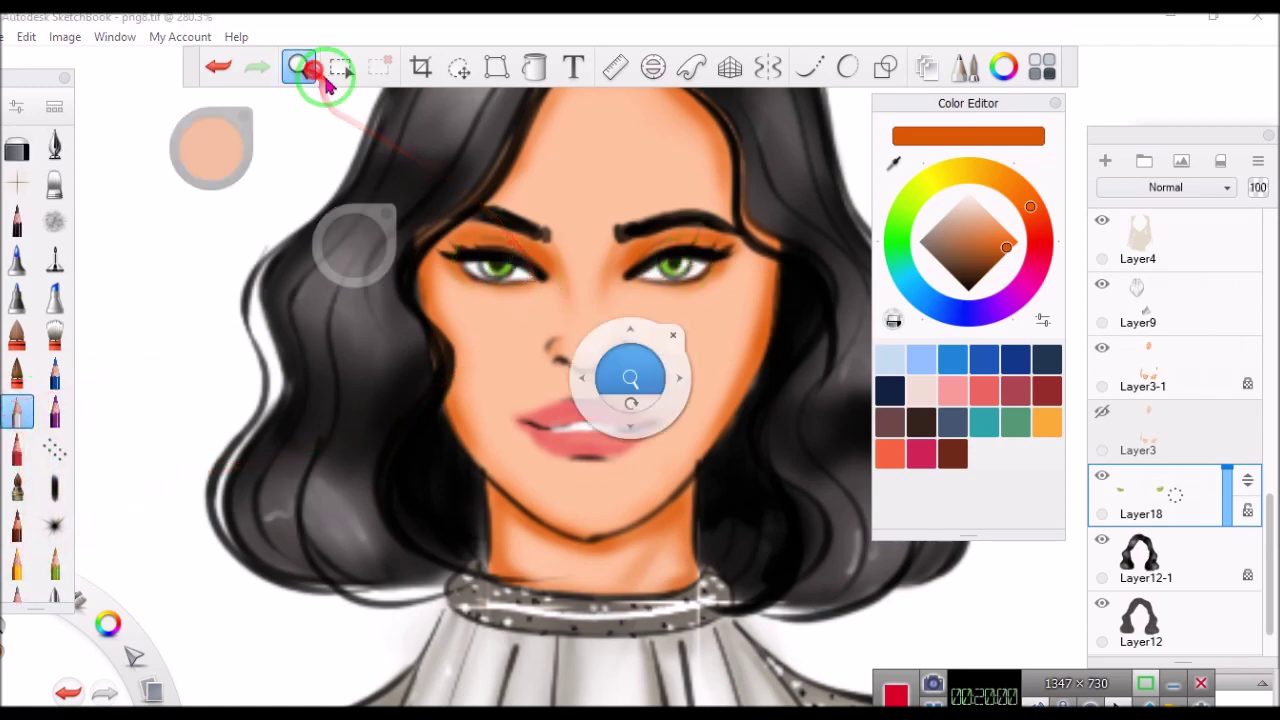
{"action": "left_click_drag", "start_coordinate": [629, 343], "coordinate": [620, 290]}
{"action": "scroll", "coordinate": [1180, 420], "scroll_direction": "up", "scroll_amount": 10}
{"action": "left_click", "coordinate": [1160, 240]}
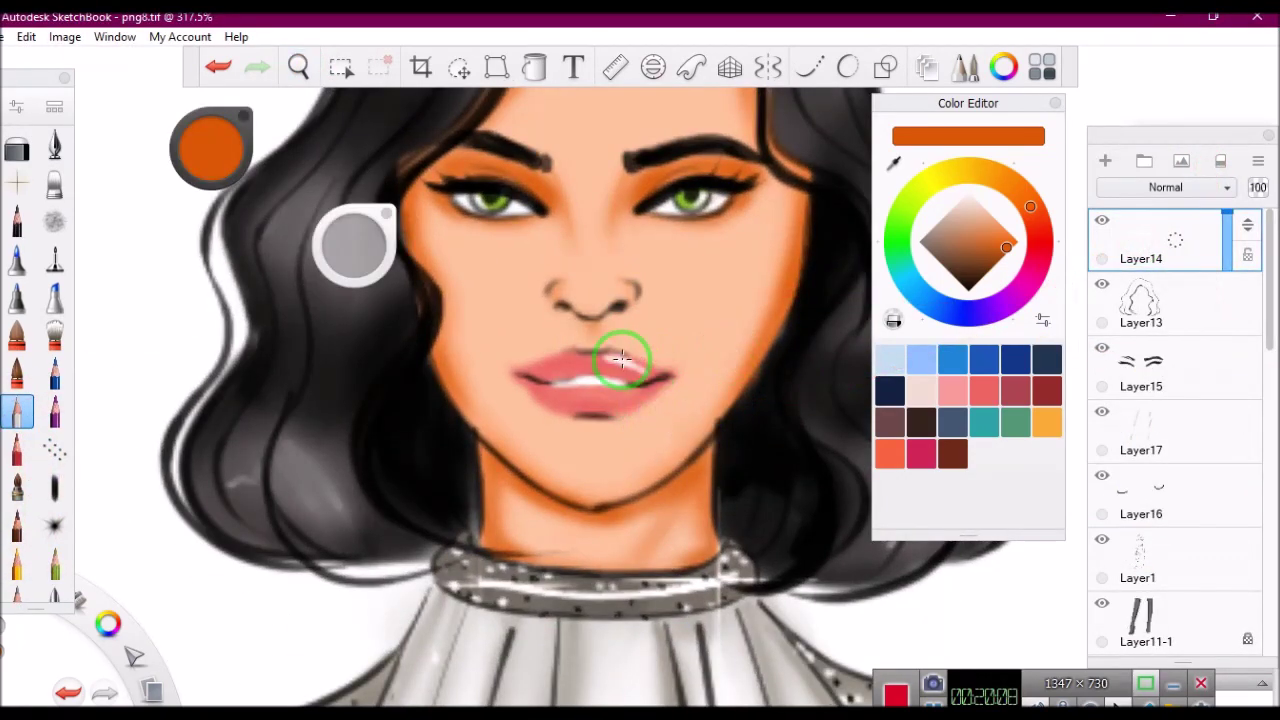
{"action": "left_click_drag", "start_coordinate": [540, 395], "coordinate": [677, 309]}
{"action": "key", "text": "ctrl+z"}
{"action": "scroll", "coordinate": [1180, 420], "scroll_direction": "down", "scroll_amount": 10}
On Layer3-1, paint the lips a deep glossy red and check the full figure.
{"action": "left_click", "coordinate": [1160, 480]}
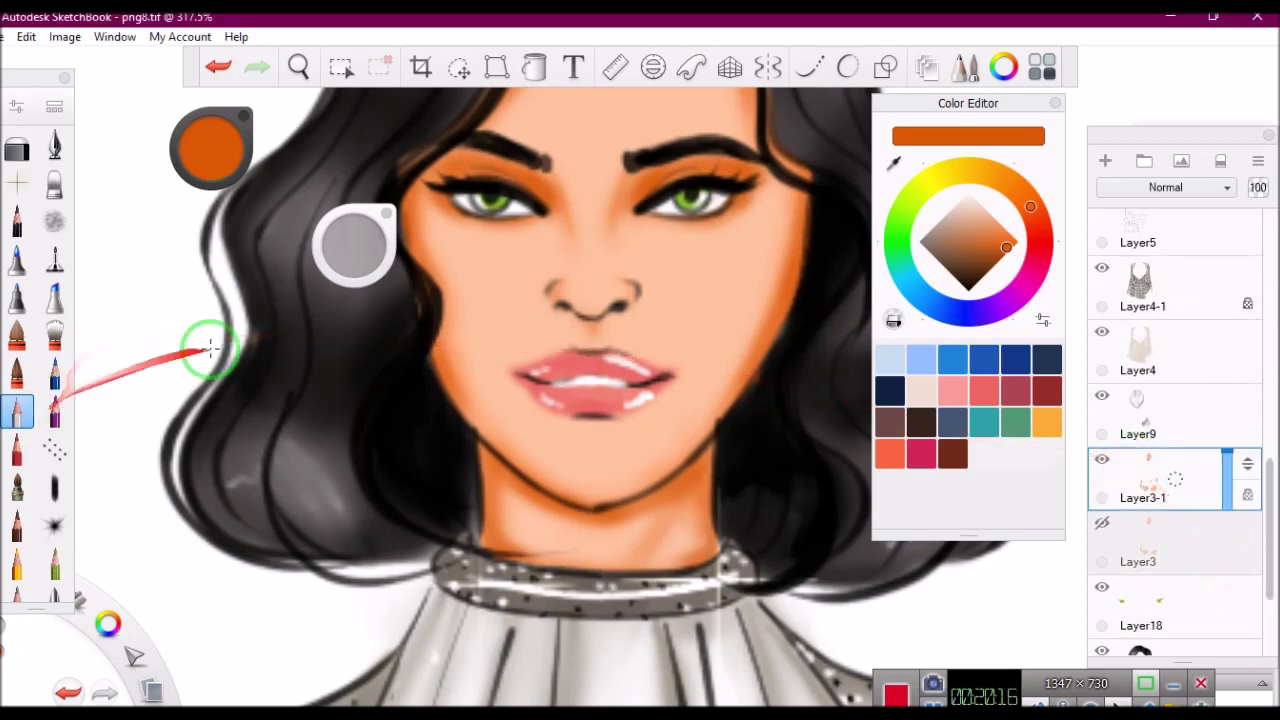
{"action": "left_click", "coordinate": [984, 390]}
{"action": "left_click", "coordinate": [16, 258]}
{"action": "left_click_drag", "start_coordinate": [551, 370], "coordinate": [634, 366]}
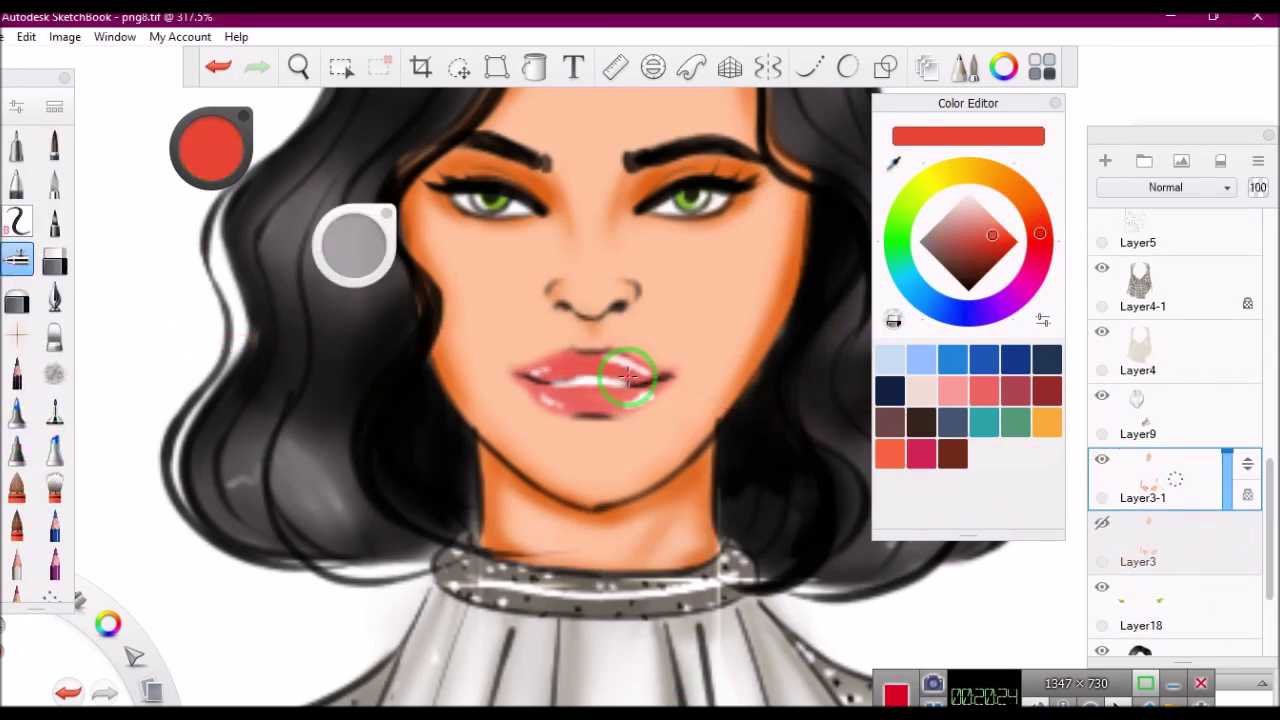
{"action": "left_click_drag", "start_coordinate": [258, 175], "coordinate": [262, 200]}
{"action": "left_click", "coordinate": [298, 66]}
{"action": "left_click_drag", "start_coordinate": [686, 271], "coordinate": [420, 280]}
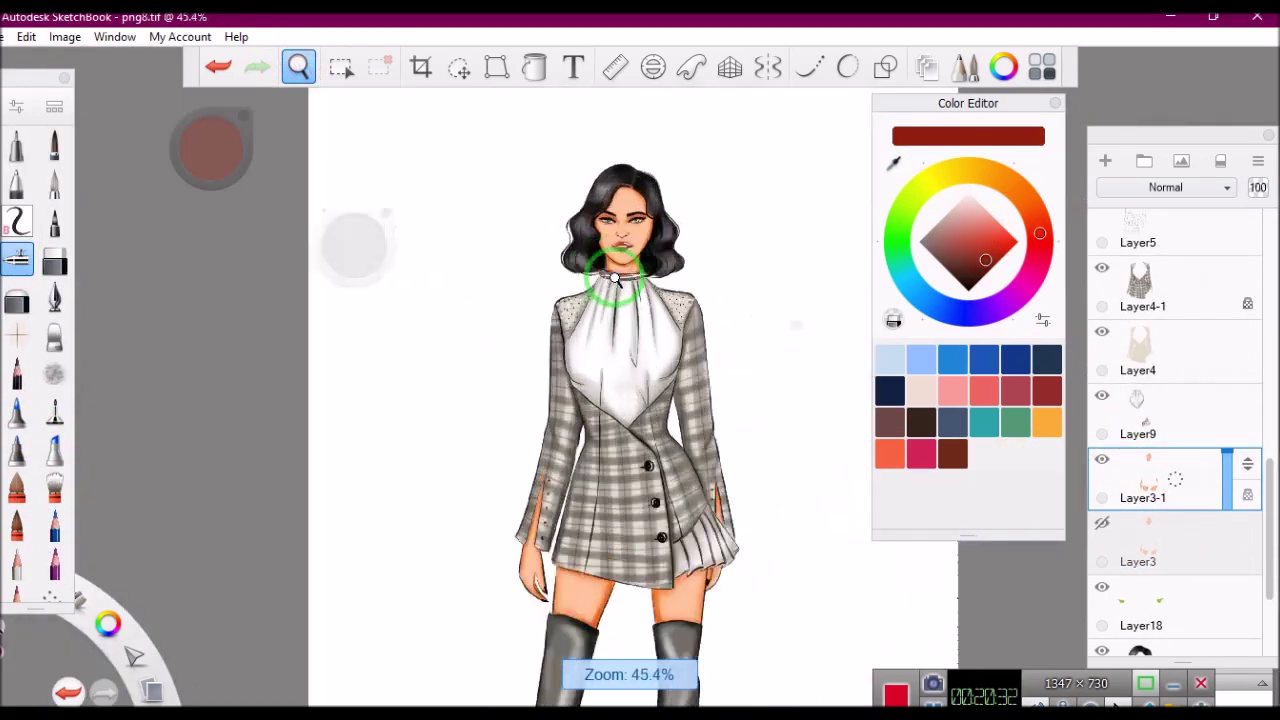
Add Layer19 for blush, with a salmon pink colour and a soft airbrush.
{"action": "scroll", "coordinate": [1180, 400], "scroll_direction": "up", "scroll_amount": 5}
{"action": "left_click", "coordinate": [1160, 240]}
{"action": "left_click_drag", "start_coordinate": [443, 160], "coordinate": [814, 320]}
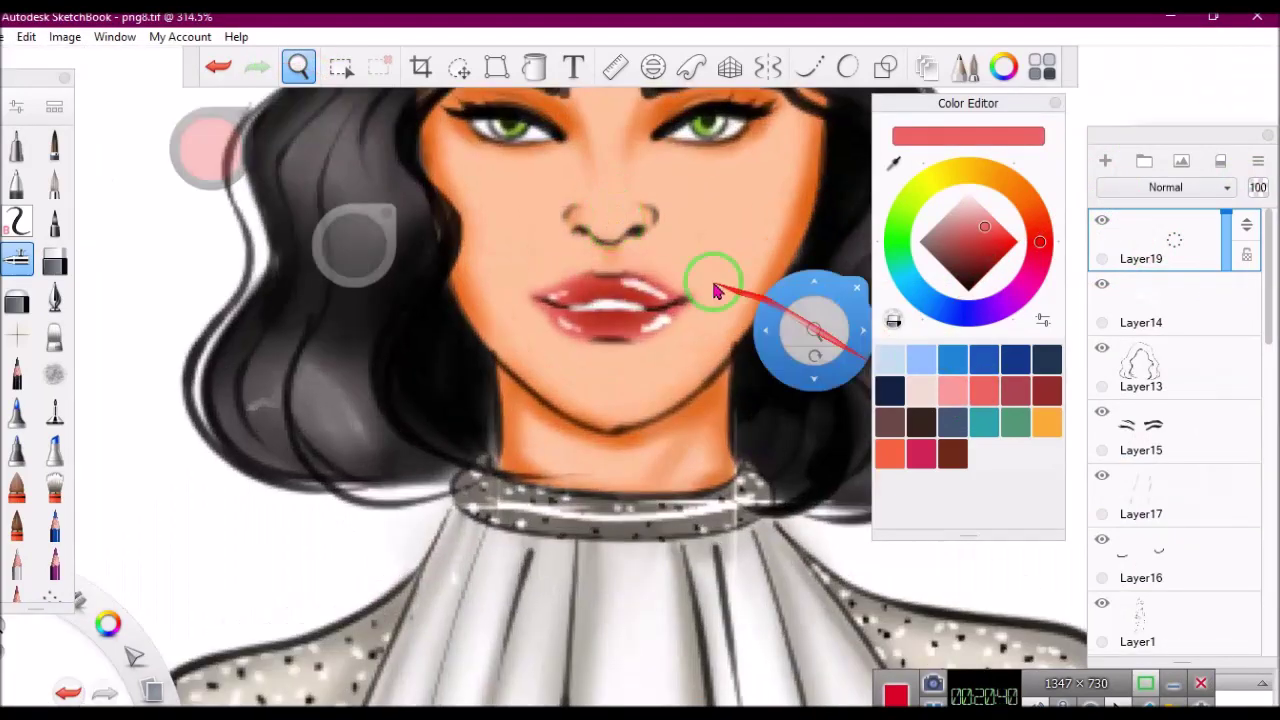
{"action": "left_click_drag", "start_coordinate": [210, 190], "coordinate": [205, 172]}
{"action": "left_click", "coordinate": [54, 258]}
Airbrush blush onto both cheeks and lower Layer19's opacity to 63%.
{"action": "left_click_drag", "start_coordinate": [700, 280], "coordinate": [737, 257]}
{"action": "left_click_drag", "start_coordinate": [470, 290], "coordinate": [437, 277]}
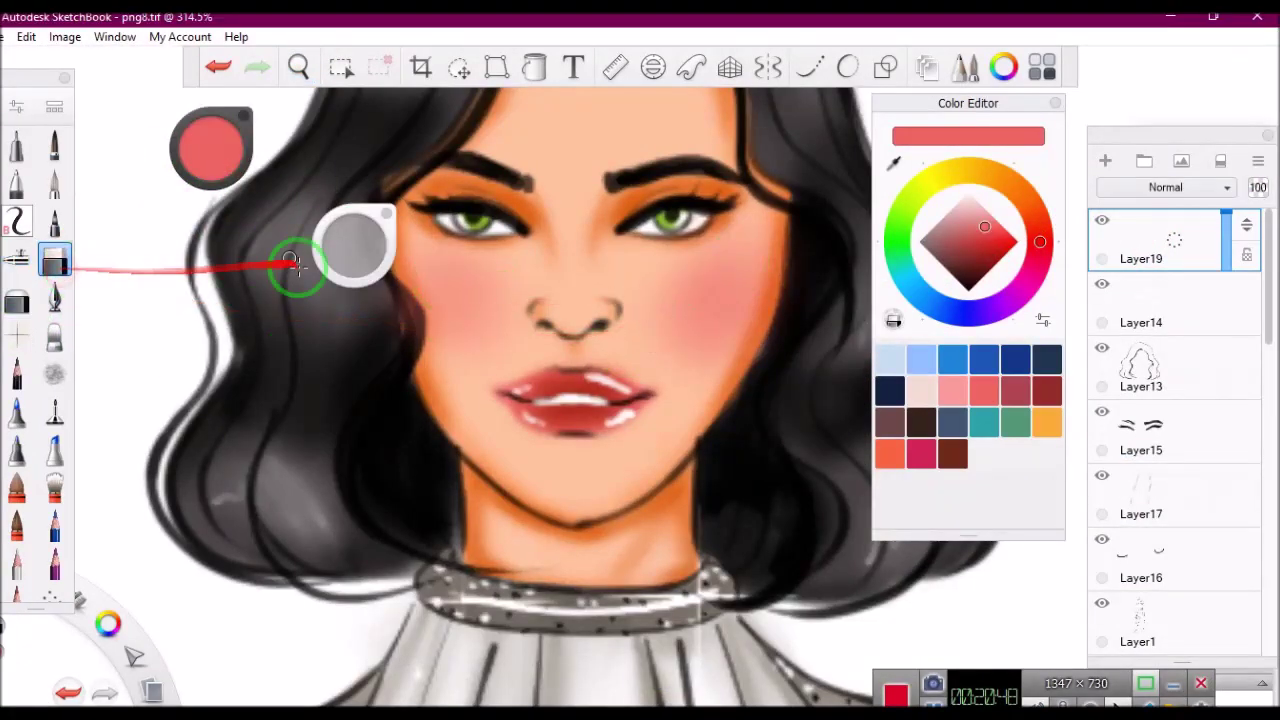
{"action": "left_click_drag", "start_coordinate": [340, 290], "coordinate": [104, 302]}
{"action": "left_click", "coordinate": [298, 66]}
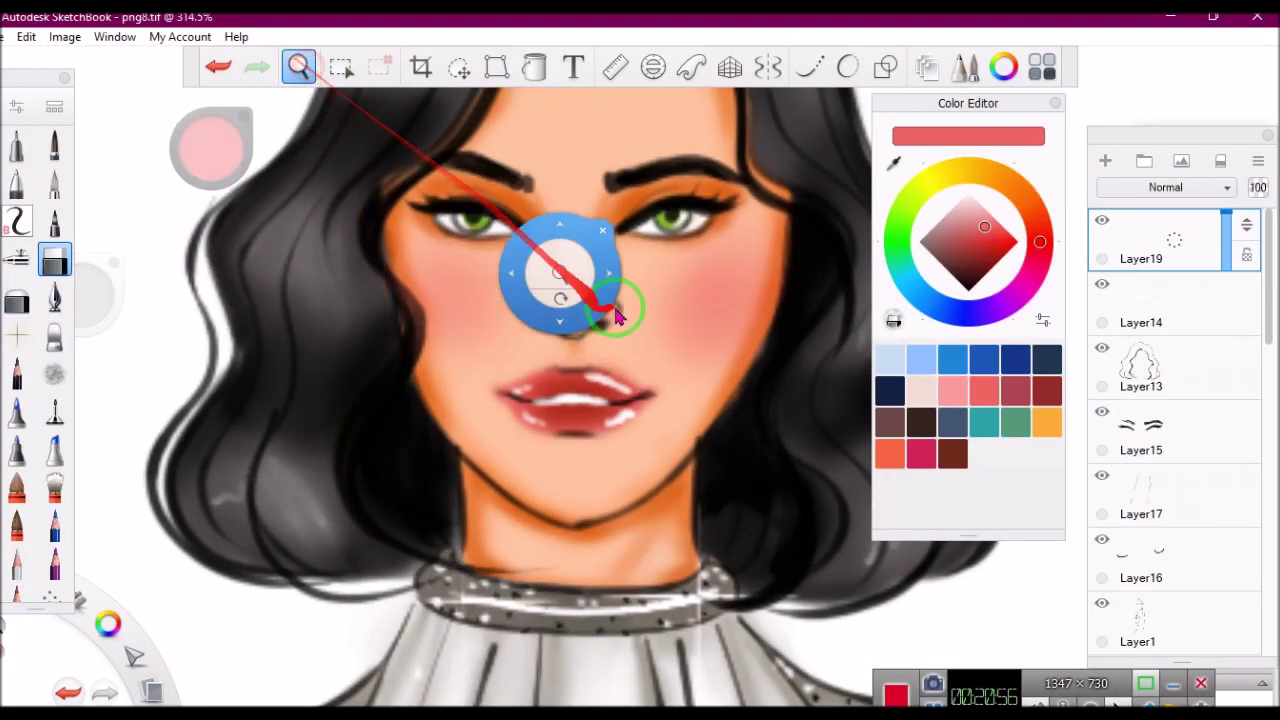
{"action": "left_click_drag", "start_coordinate": [614, 309], "coordinate": [955, 340]}
{"action": "left_click_drag", "start_coordinate": [500, 457], "coordinate": [597, 253]}
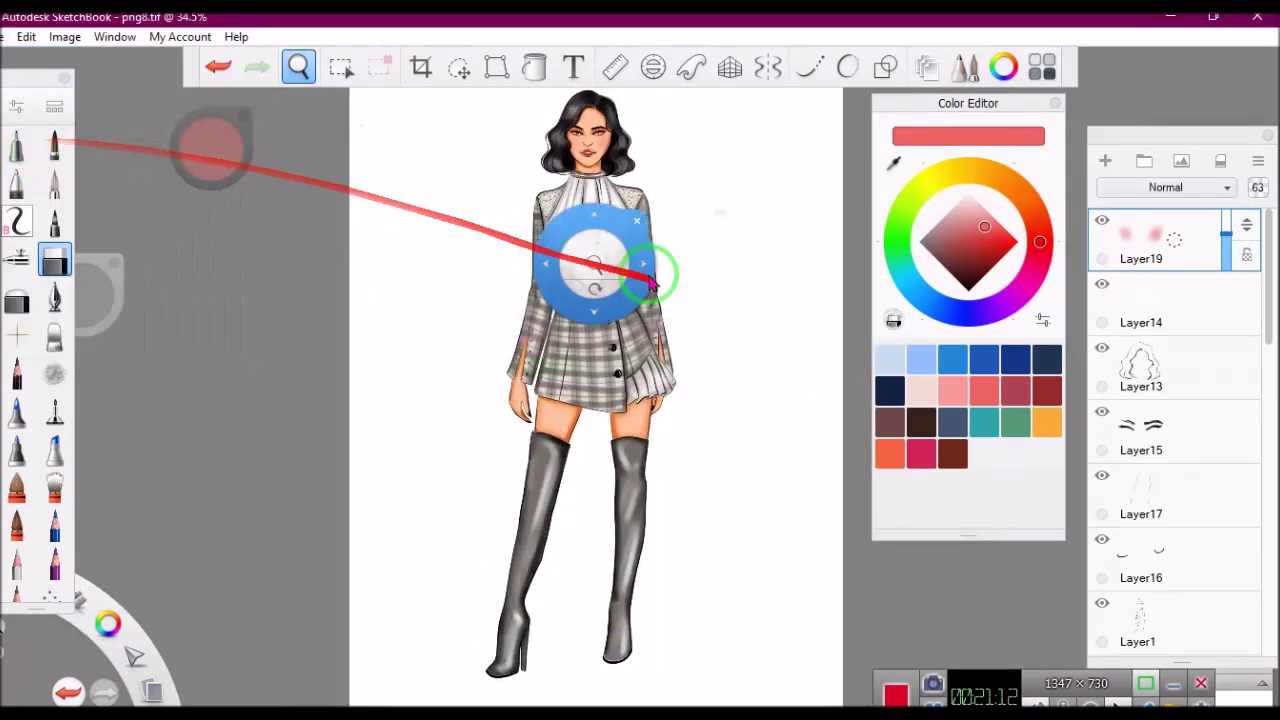
{"action": "scroll", "coordinate": [597, 253], "scroll_direction": "up", "scroll_amount": 3}
{"action": "scroll", "coordinate": [597, 253], "scroll_direction": "up", "scroll_amount": 1}
{"action": "scroll", "coordinate": [597, 253], "scroll_direction": "down", "scroll_amount": 4}
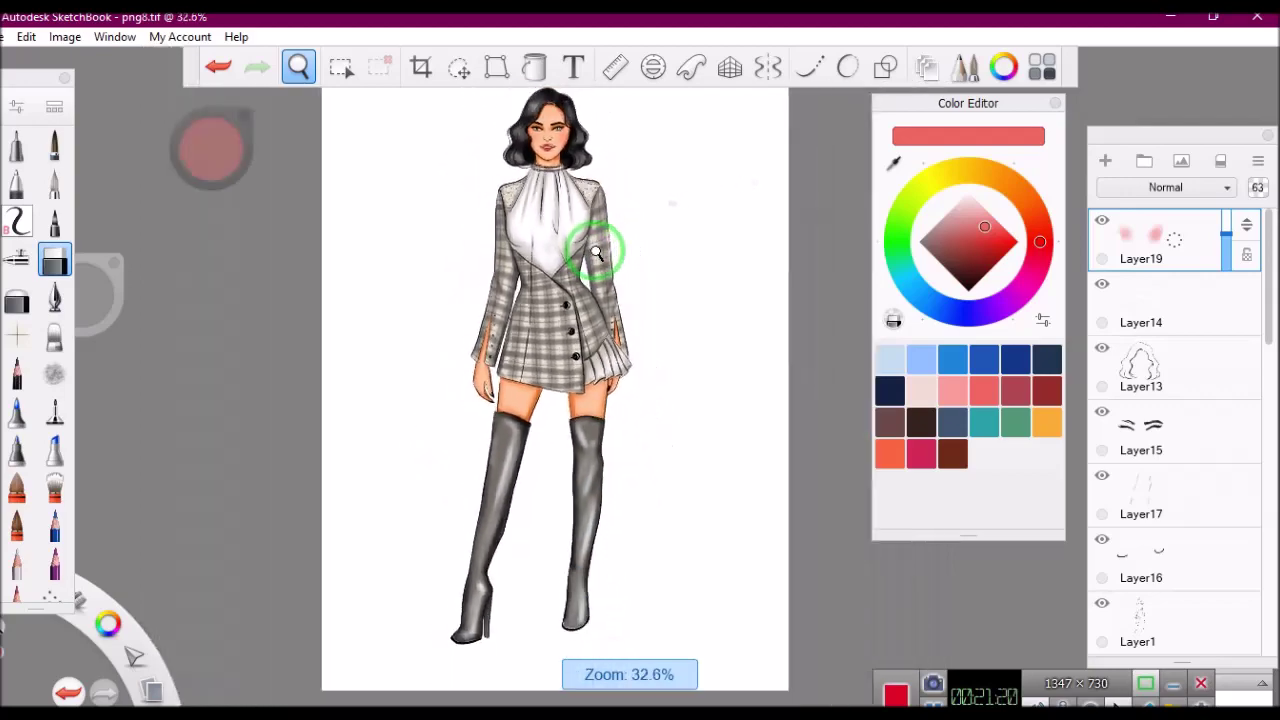
{"action": "scroll", "coordinate": [597, 253], "scroll_direction": "down", "scroll_amount": 2}
{"action": "left_click_drag", "start_coordinate": [597, 253], "coordinate": [586, 229]}
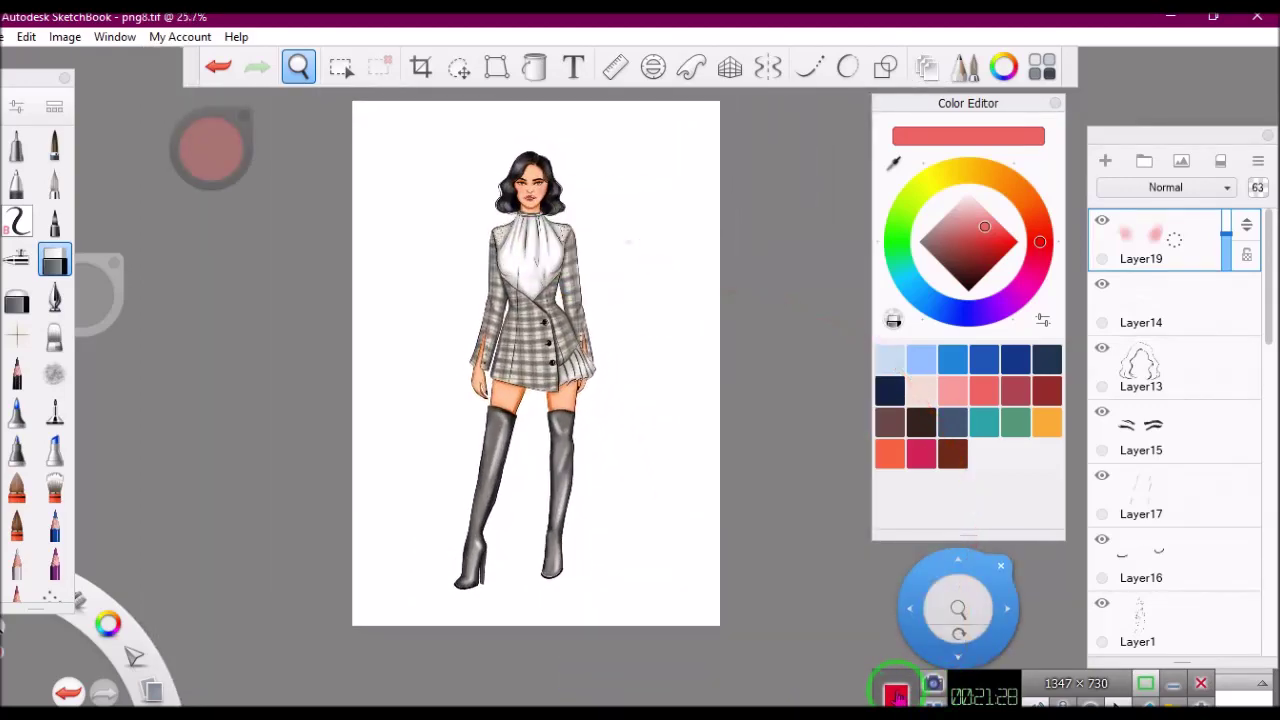